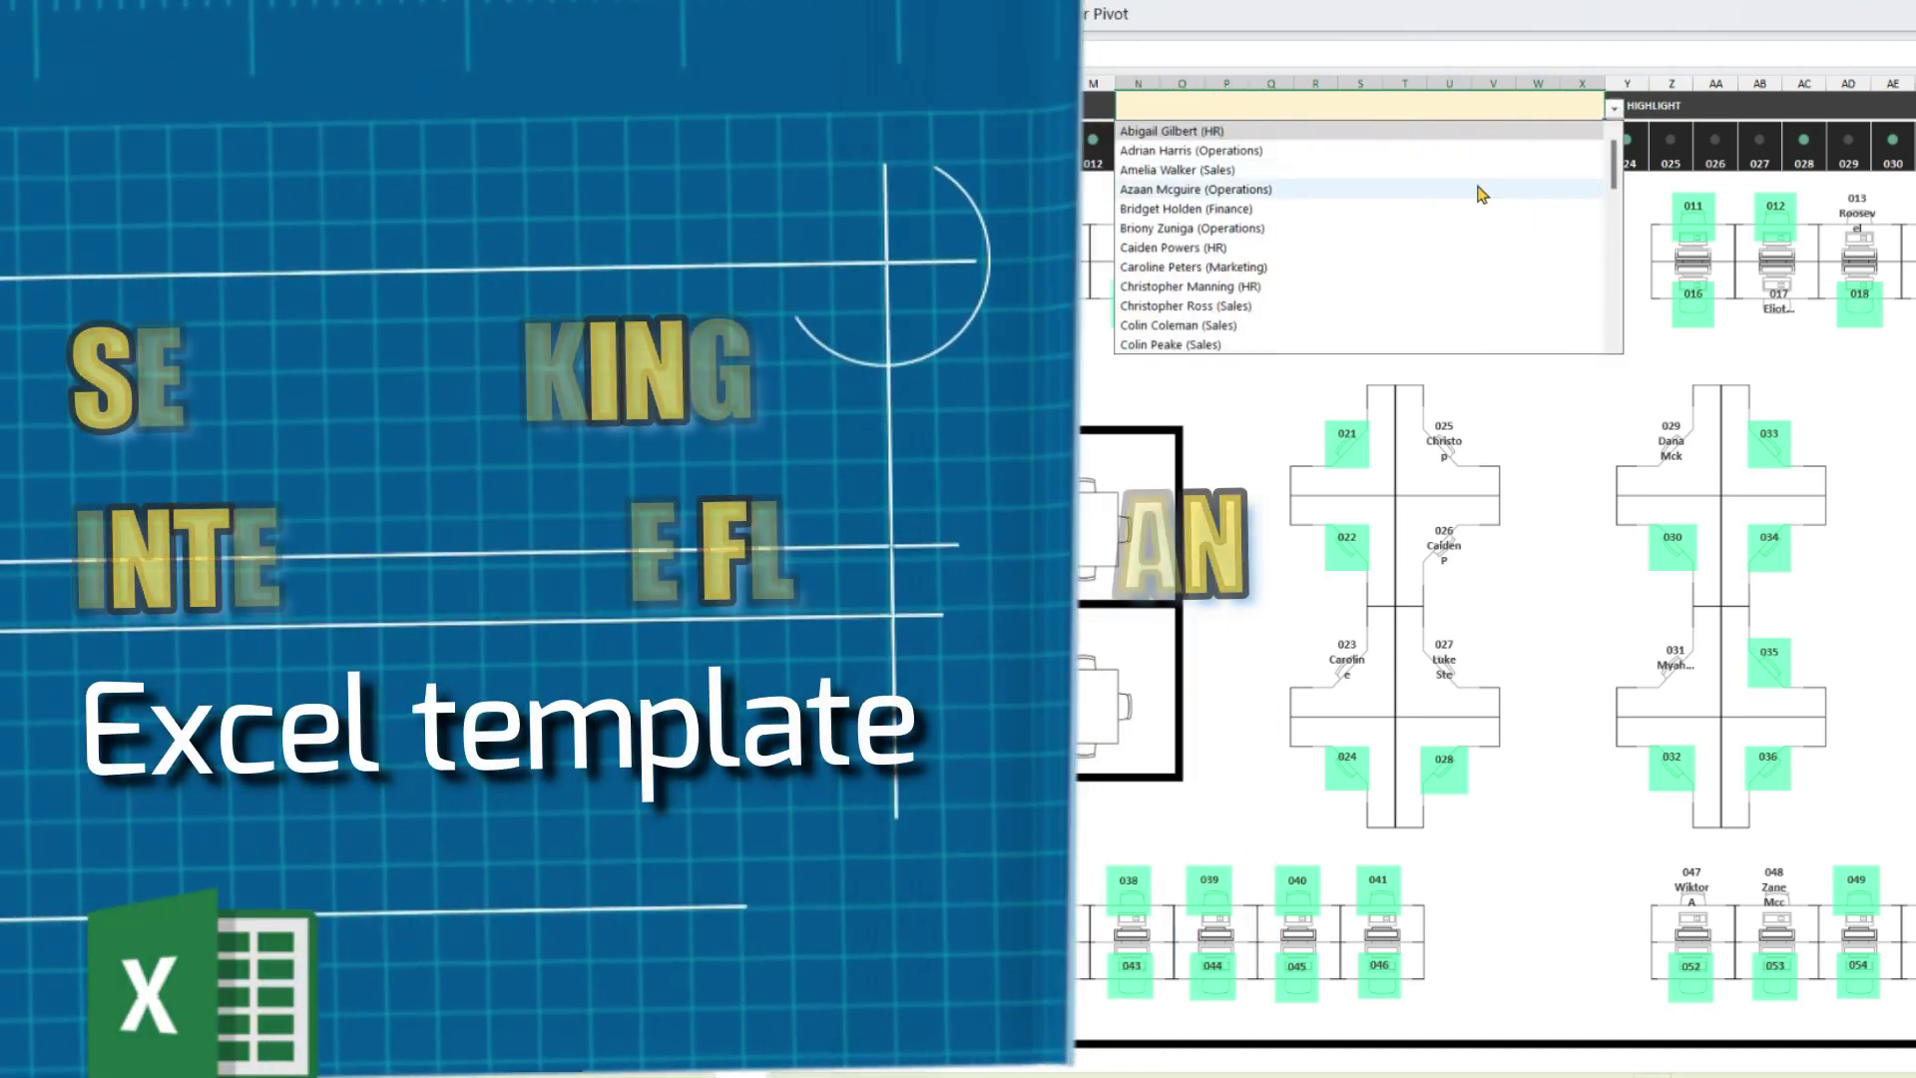
Replace the name in the highlight box with the wildcard *sales* to mark all Sales seats.
{"action": "left_click", "coordinate": [1474, 188]}
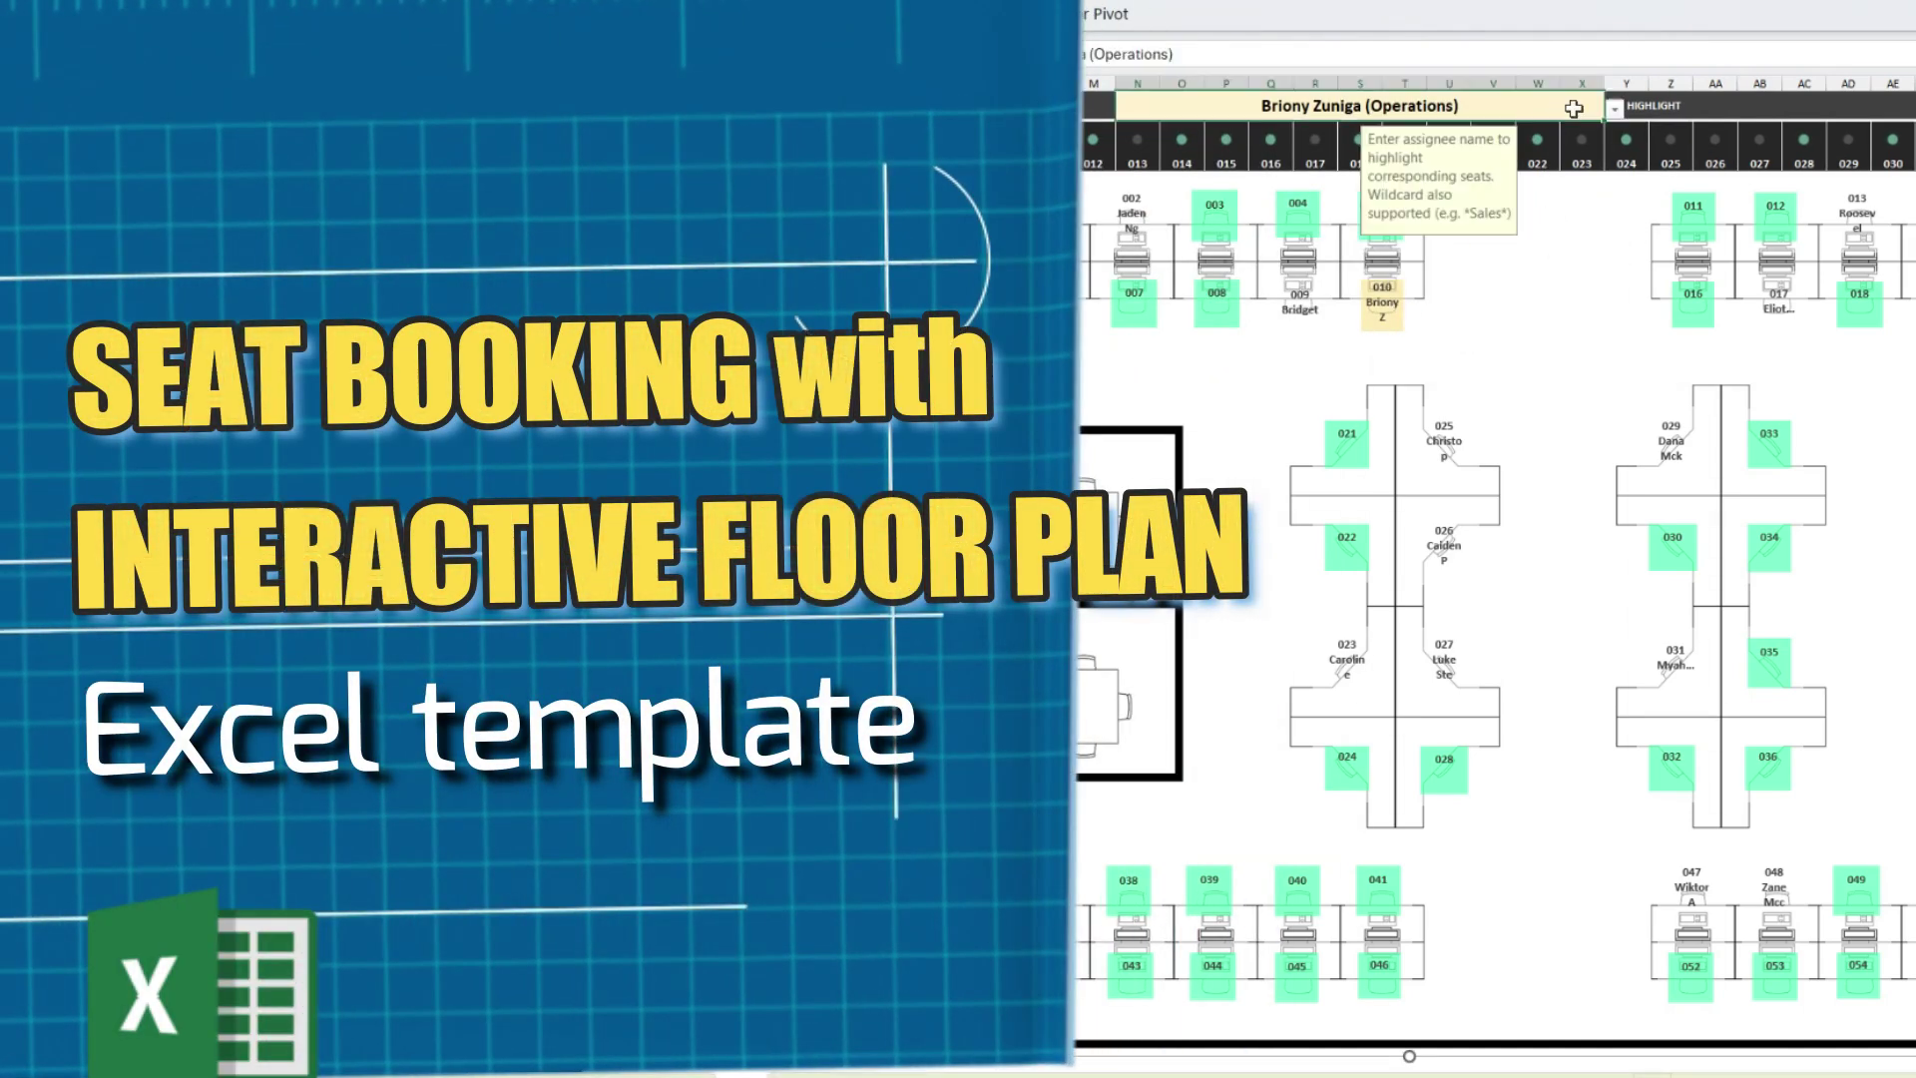
{"action": "key", "text": "Delete"}
{"action": "type", "text": "*sales*"}
{"action": "key", "text": "Return"}
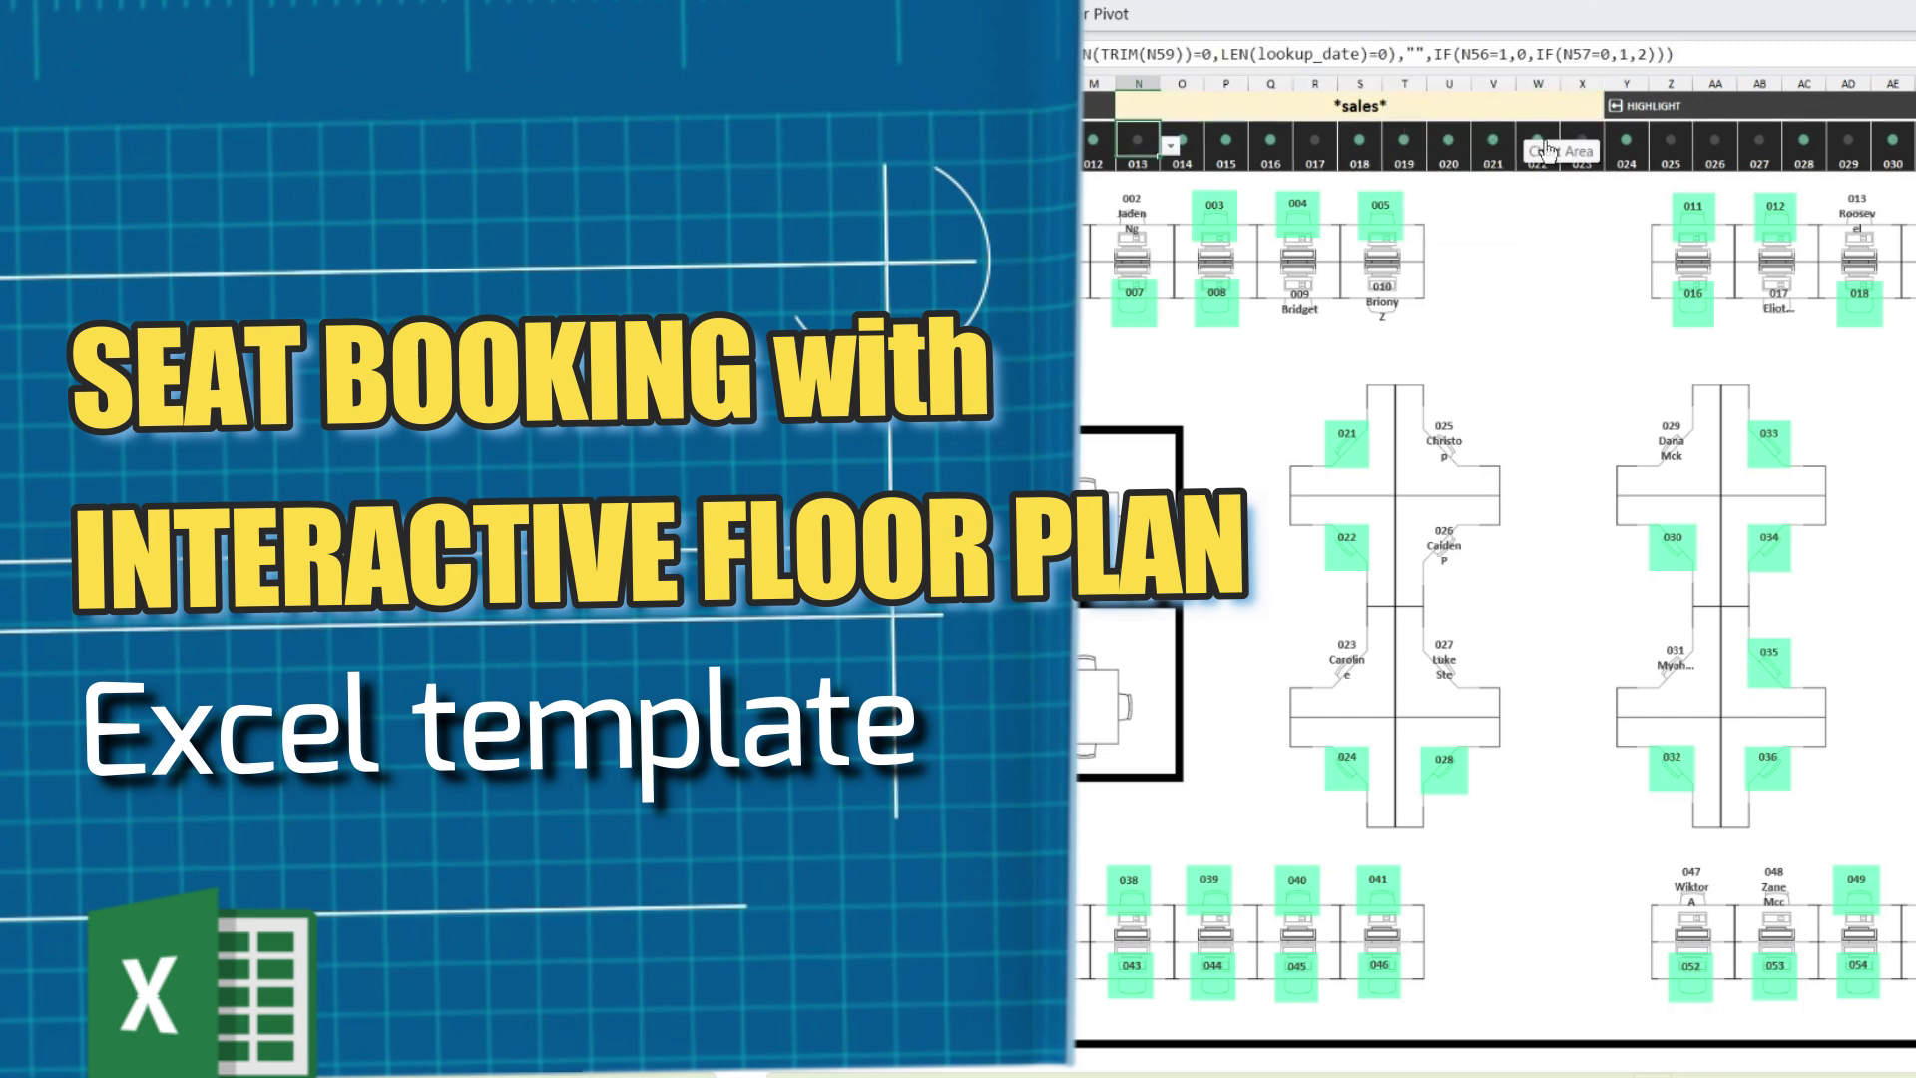
{"action": "scroll", "coordinate": [1612, 719], "scroll_direction": "down", "scroll_amount": 5}
{"action": "scroll", "coordinate": [1612, 718], "scroll_direction": "right", "scroll_amount": 2}
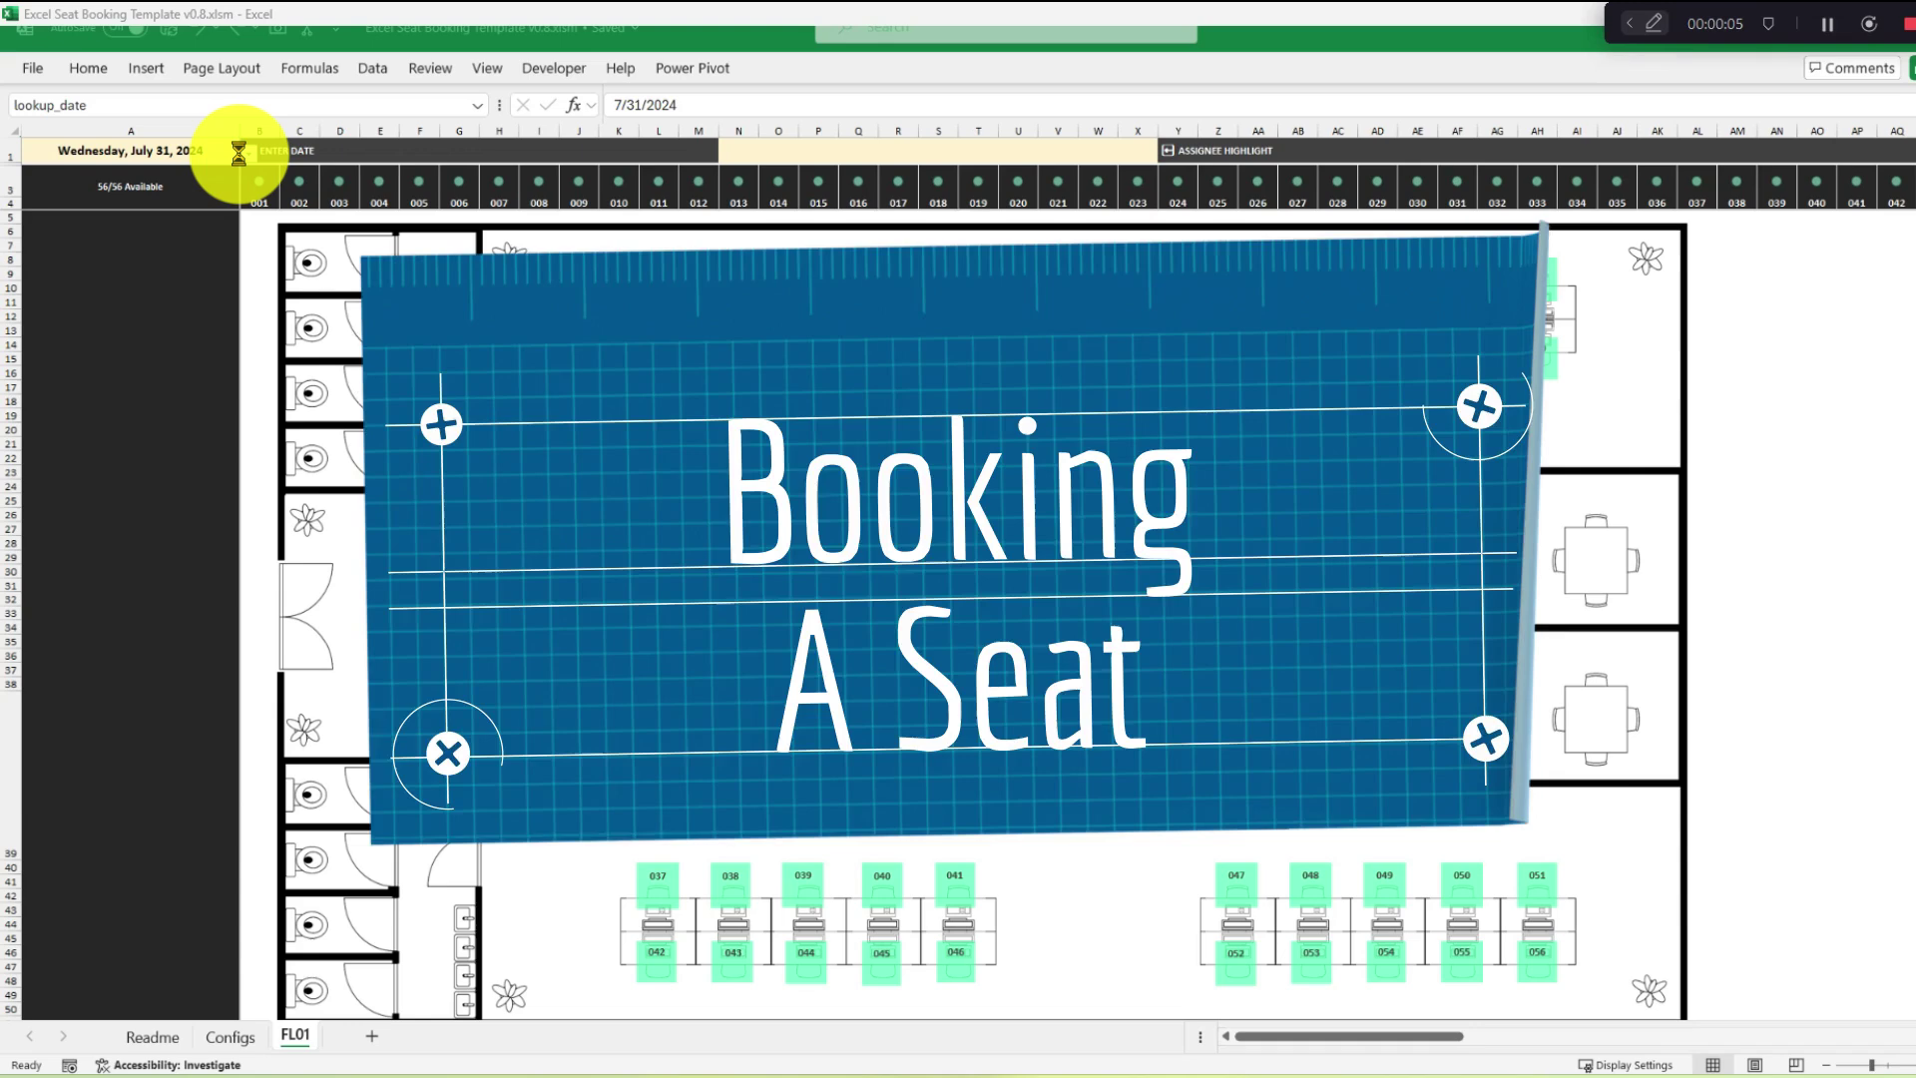
Choose 8/1/2024 from cell A1's date list so the plan shows August 1 bookings.
{"action": "left_click", "coordinate": [245, 156]}
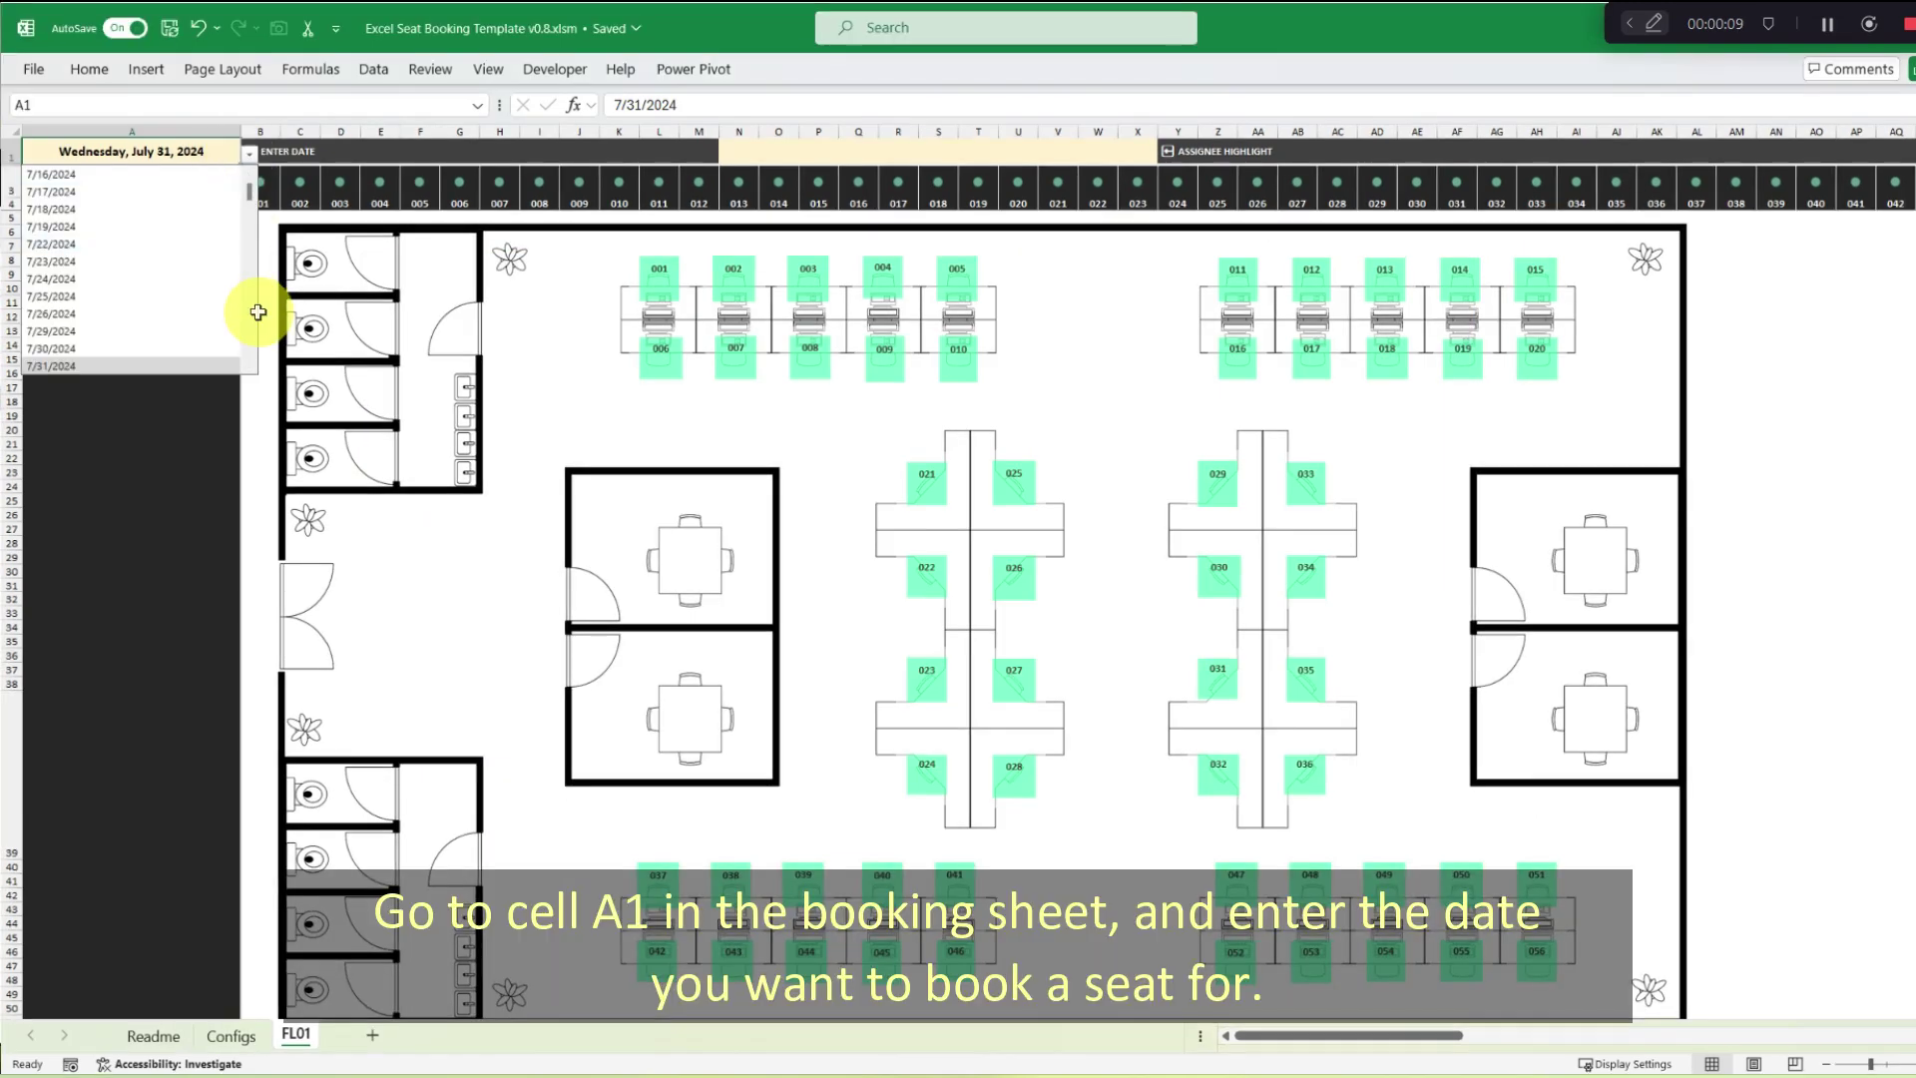
{"action": "left_click", "coordinate": [250, 369]}
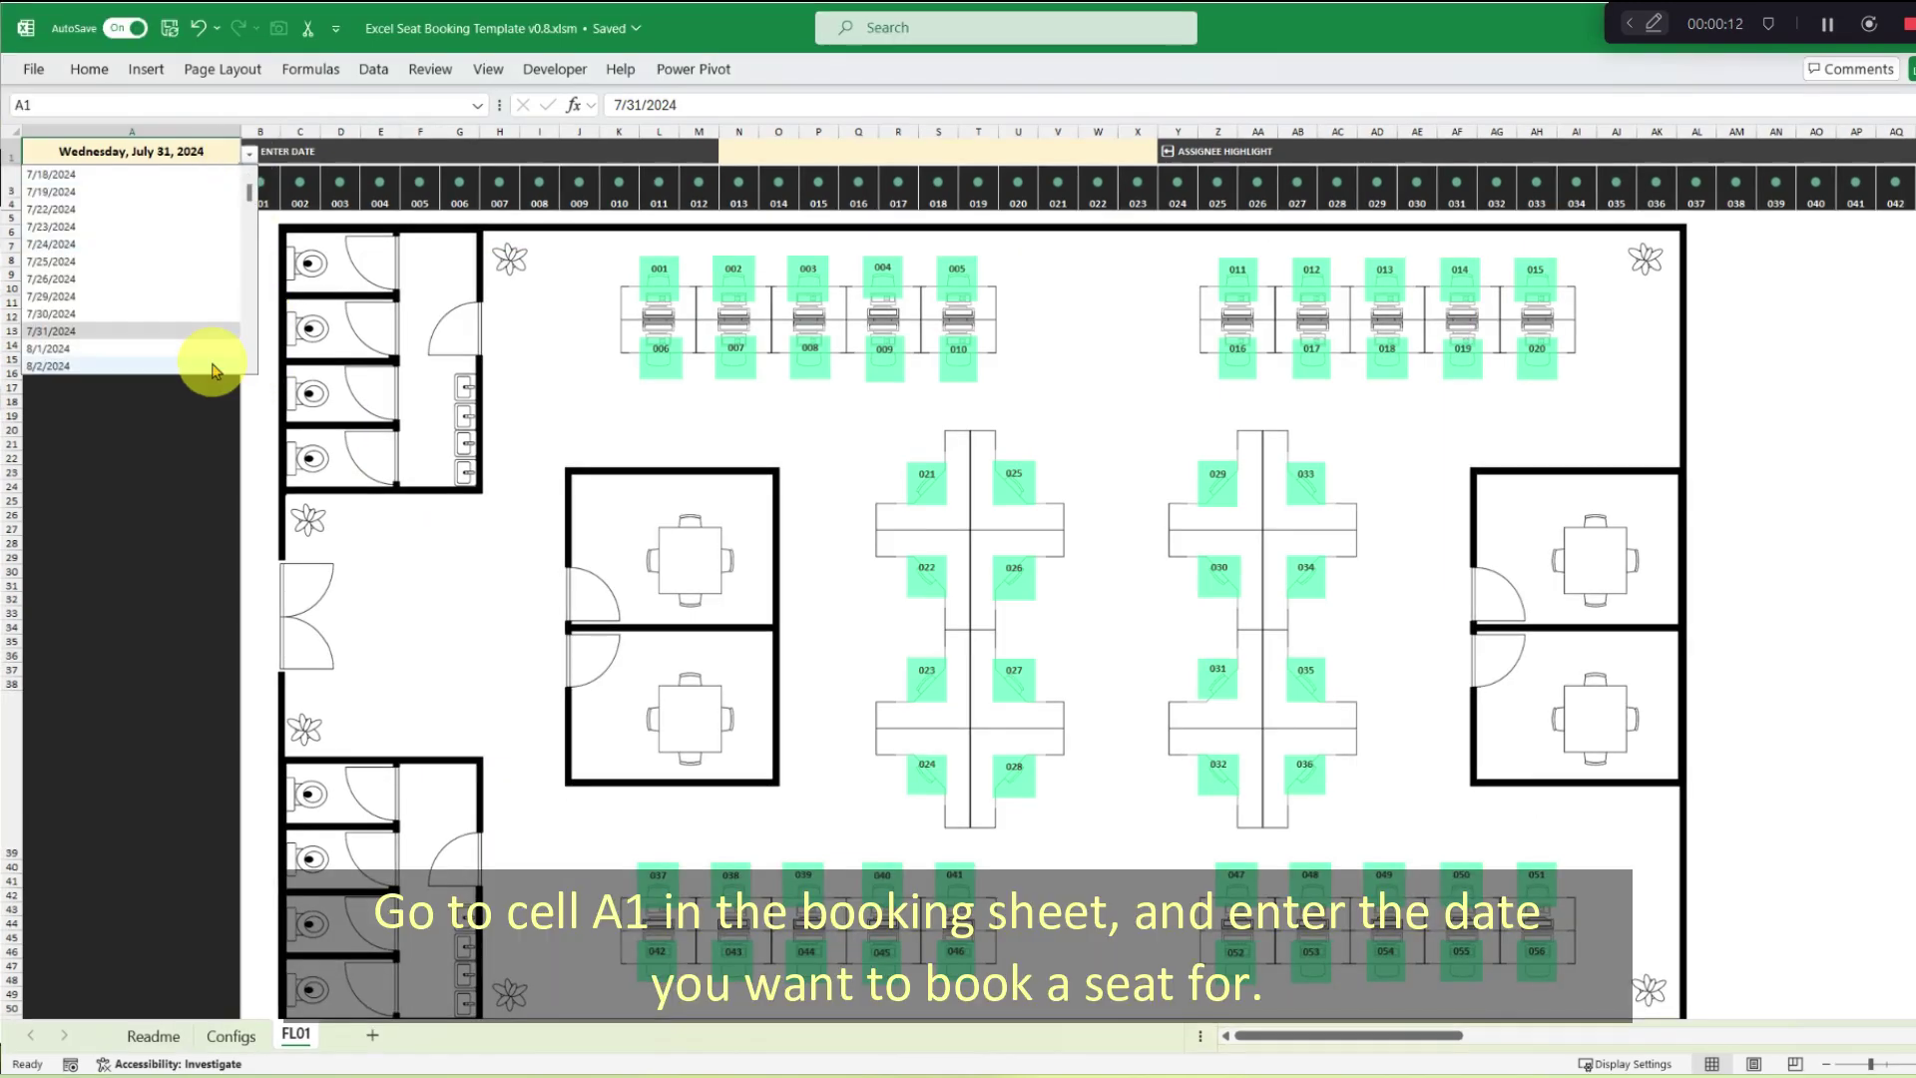
{"action": "left_click", "coordinate": [118, 365]}
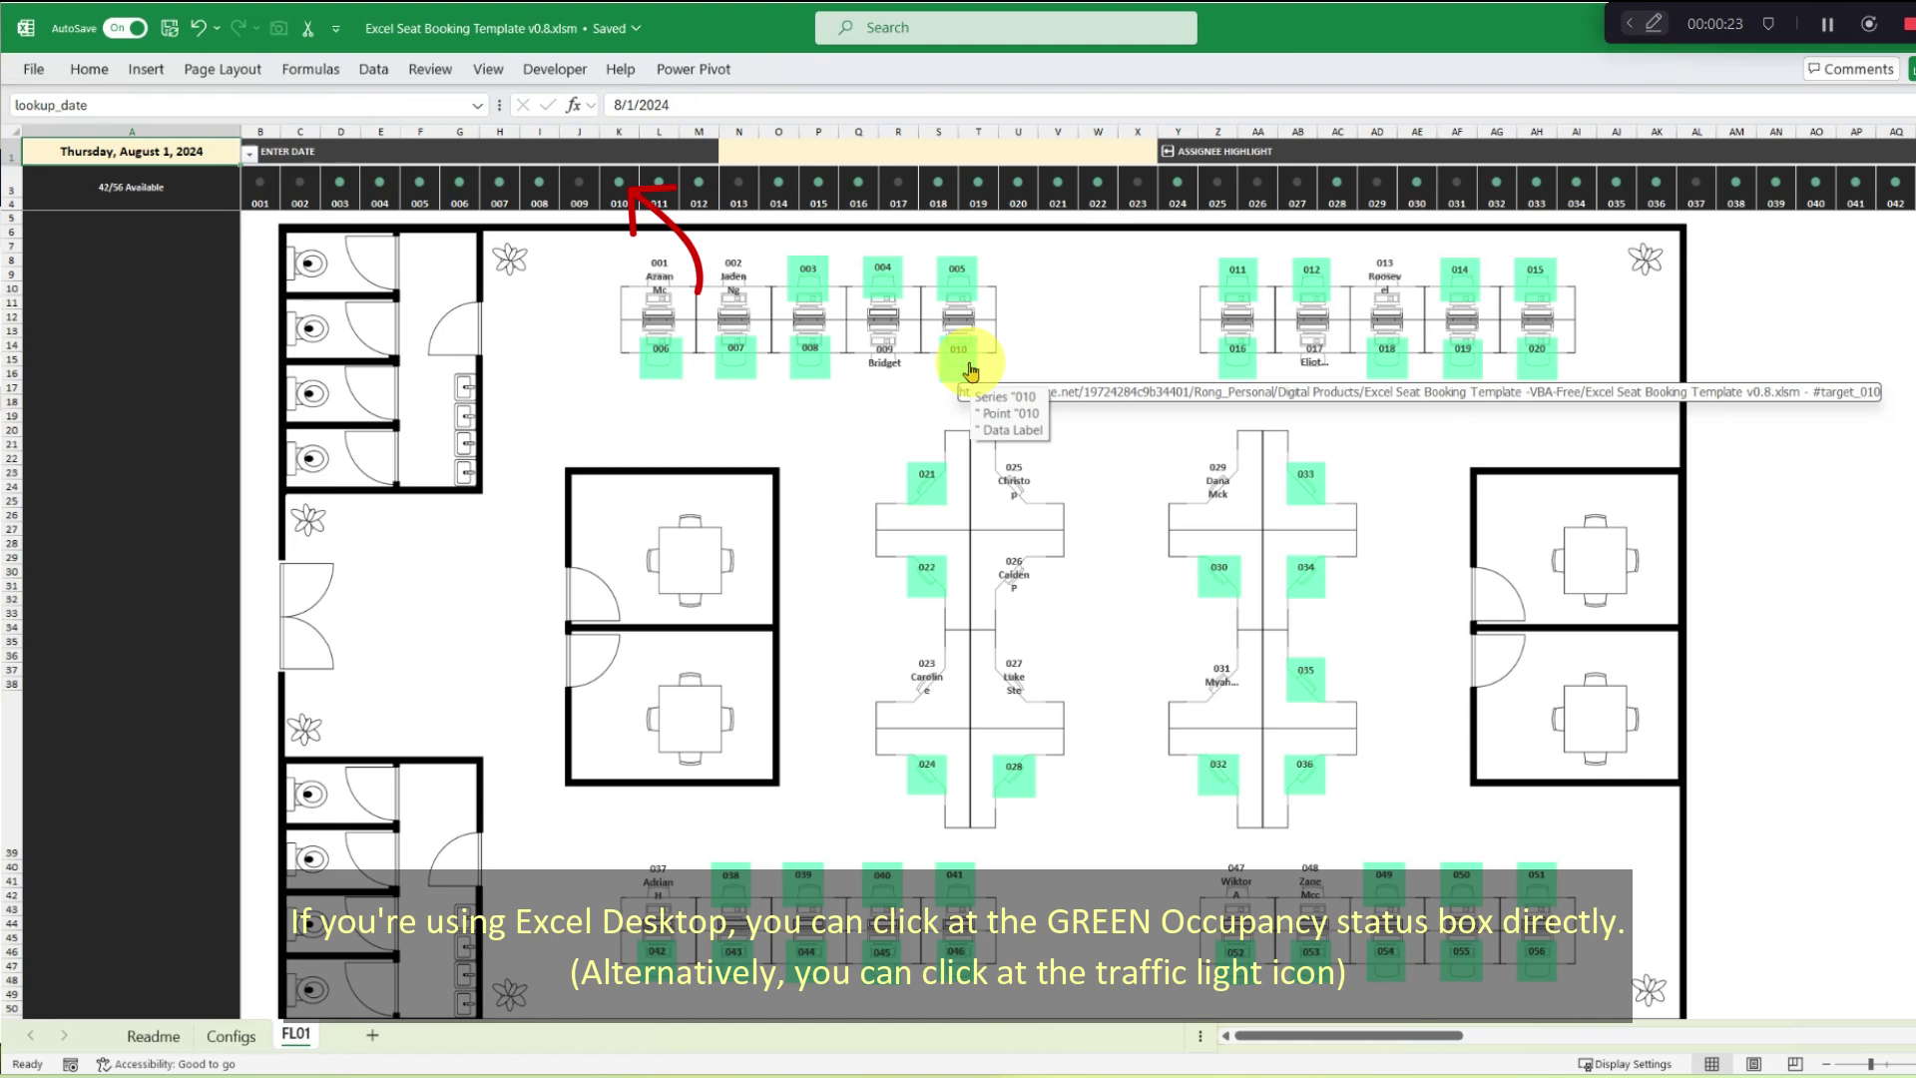
Book seat 010 in cell K73 for the autocompleted Operations colleague.
{"action": "left_click", "coordinate": [970, 369]}
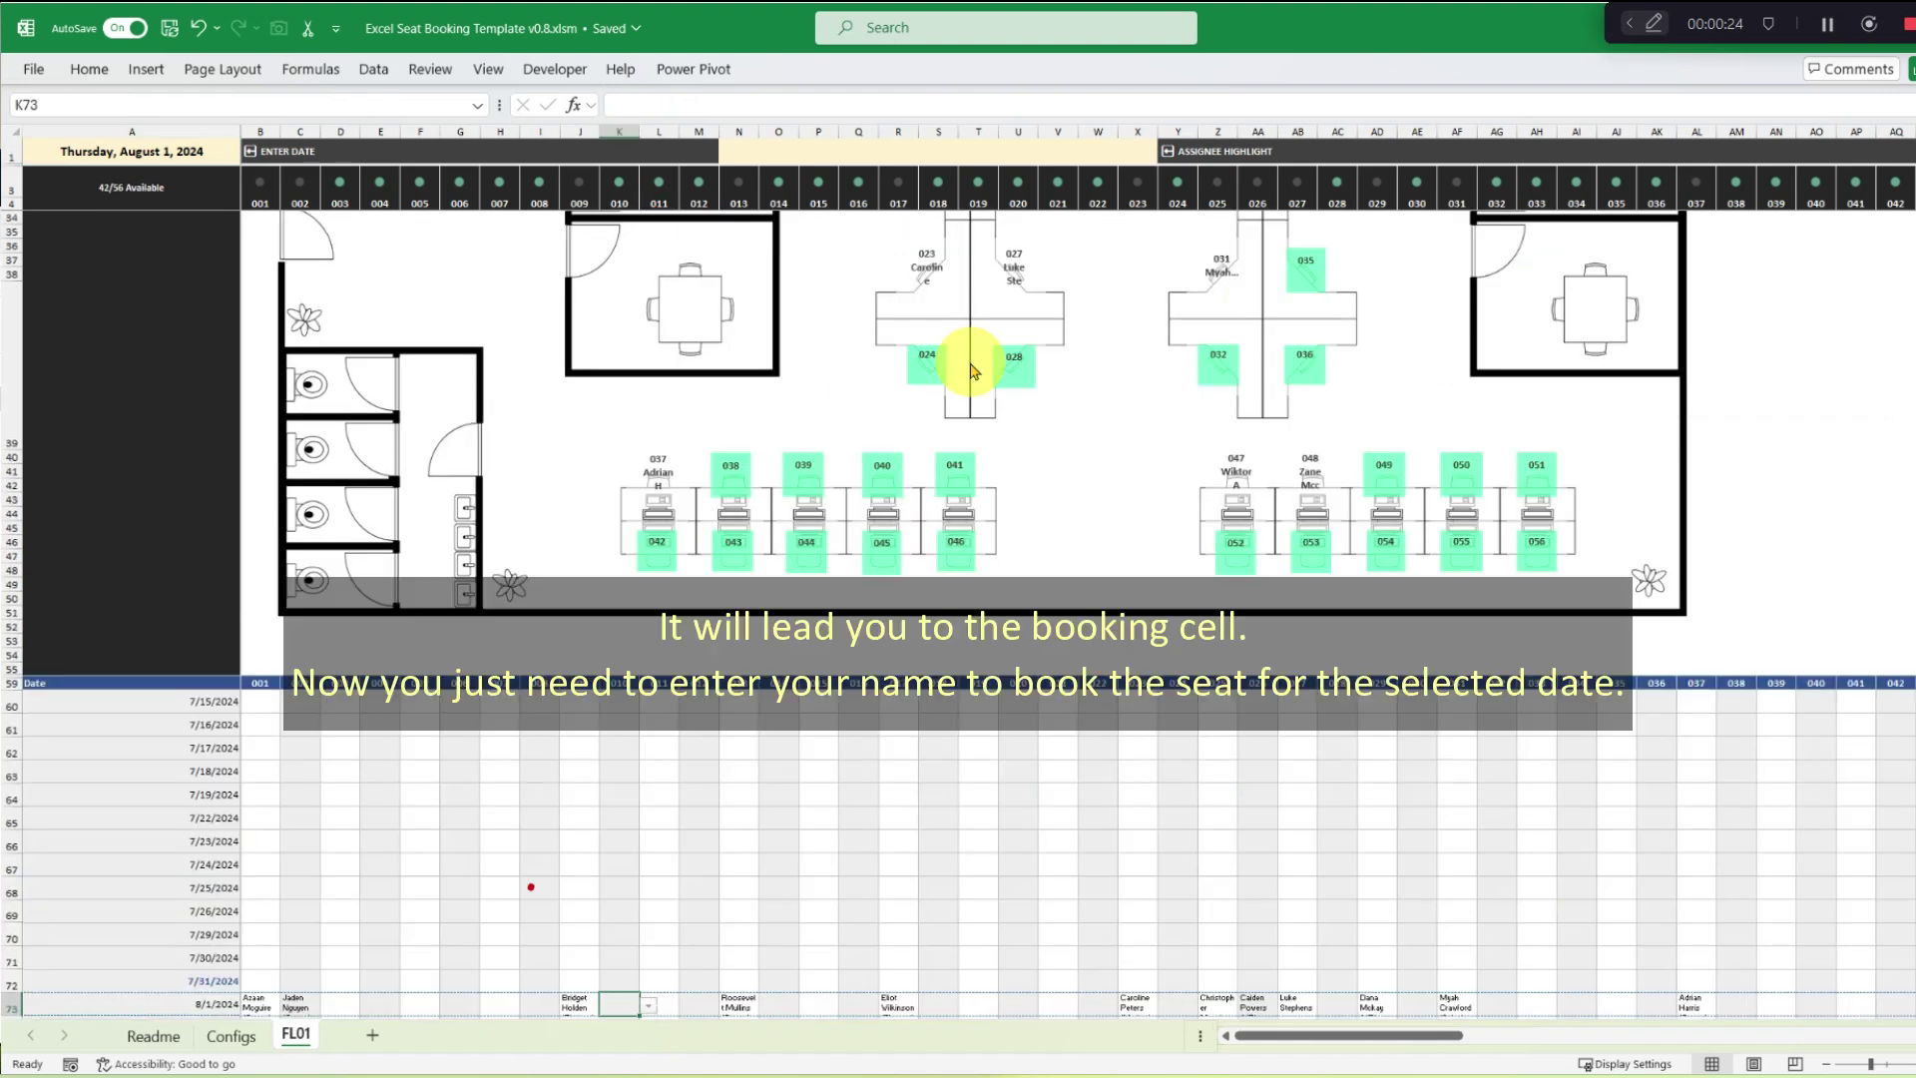
{"action": "left_click", "coordinate": [648, 1005]}
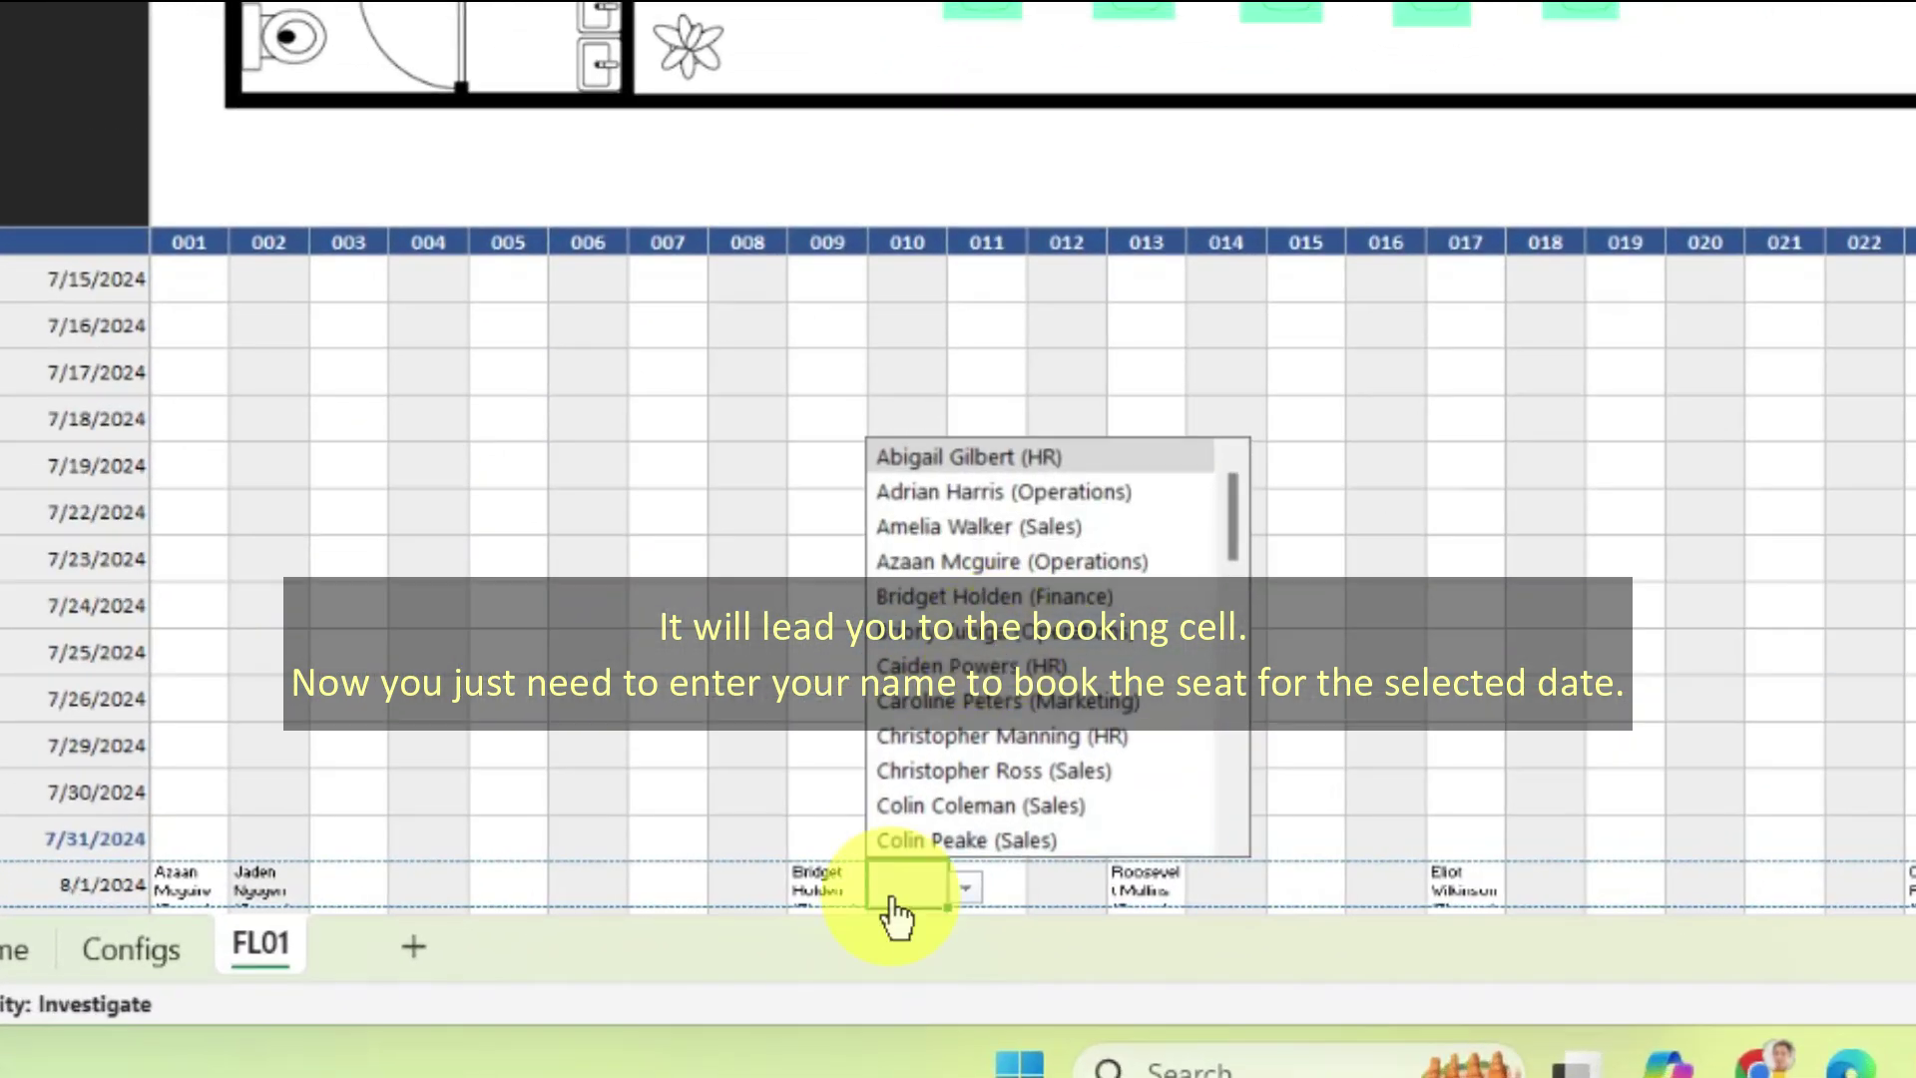
{"action": "left_click", "coordinate": [616, 1006]}
{"action": "type", "text": "Bri"}
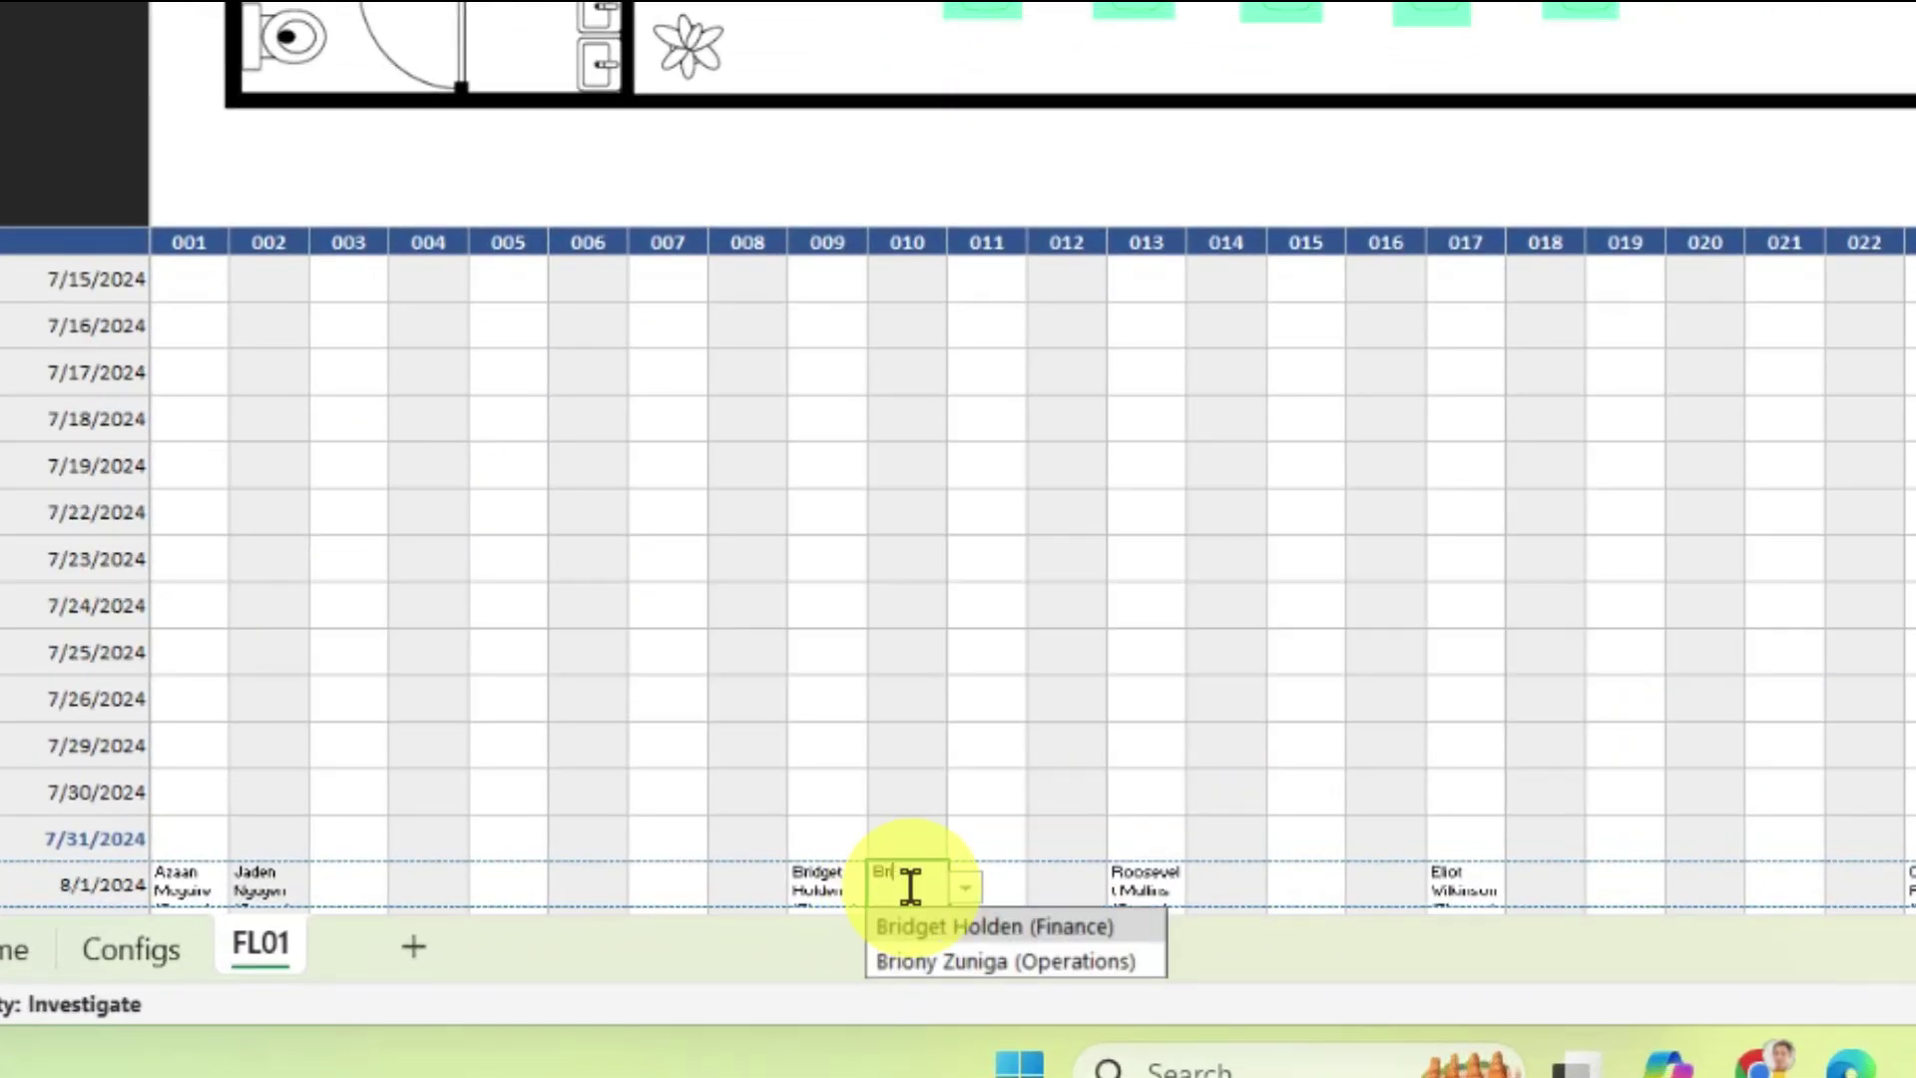
{"action": "left_click", "coordinate": [1069, 961]}
{"action": "scroll", "coordinate": [1172, 474], "scroll_direction": "up", "scroll_amount": 10}
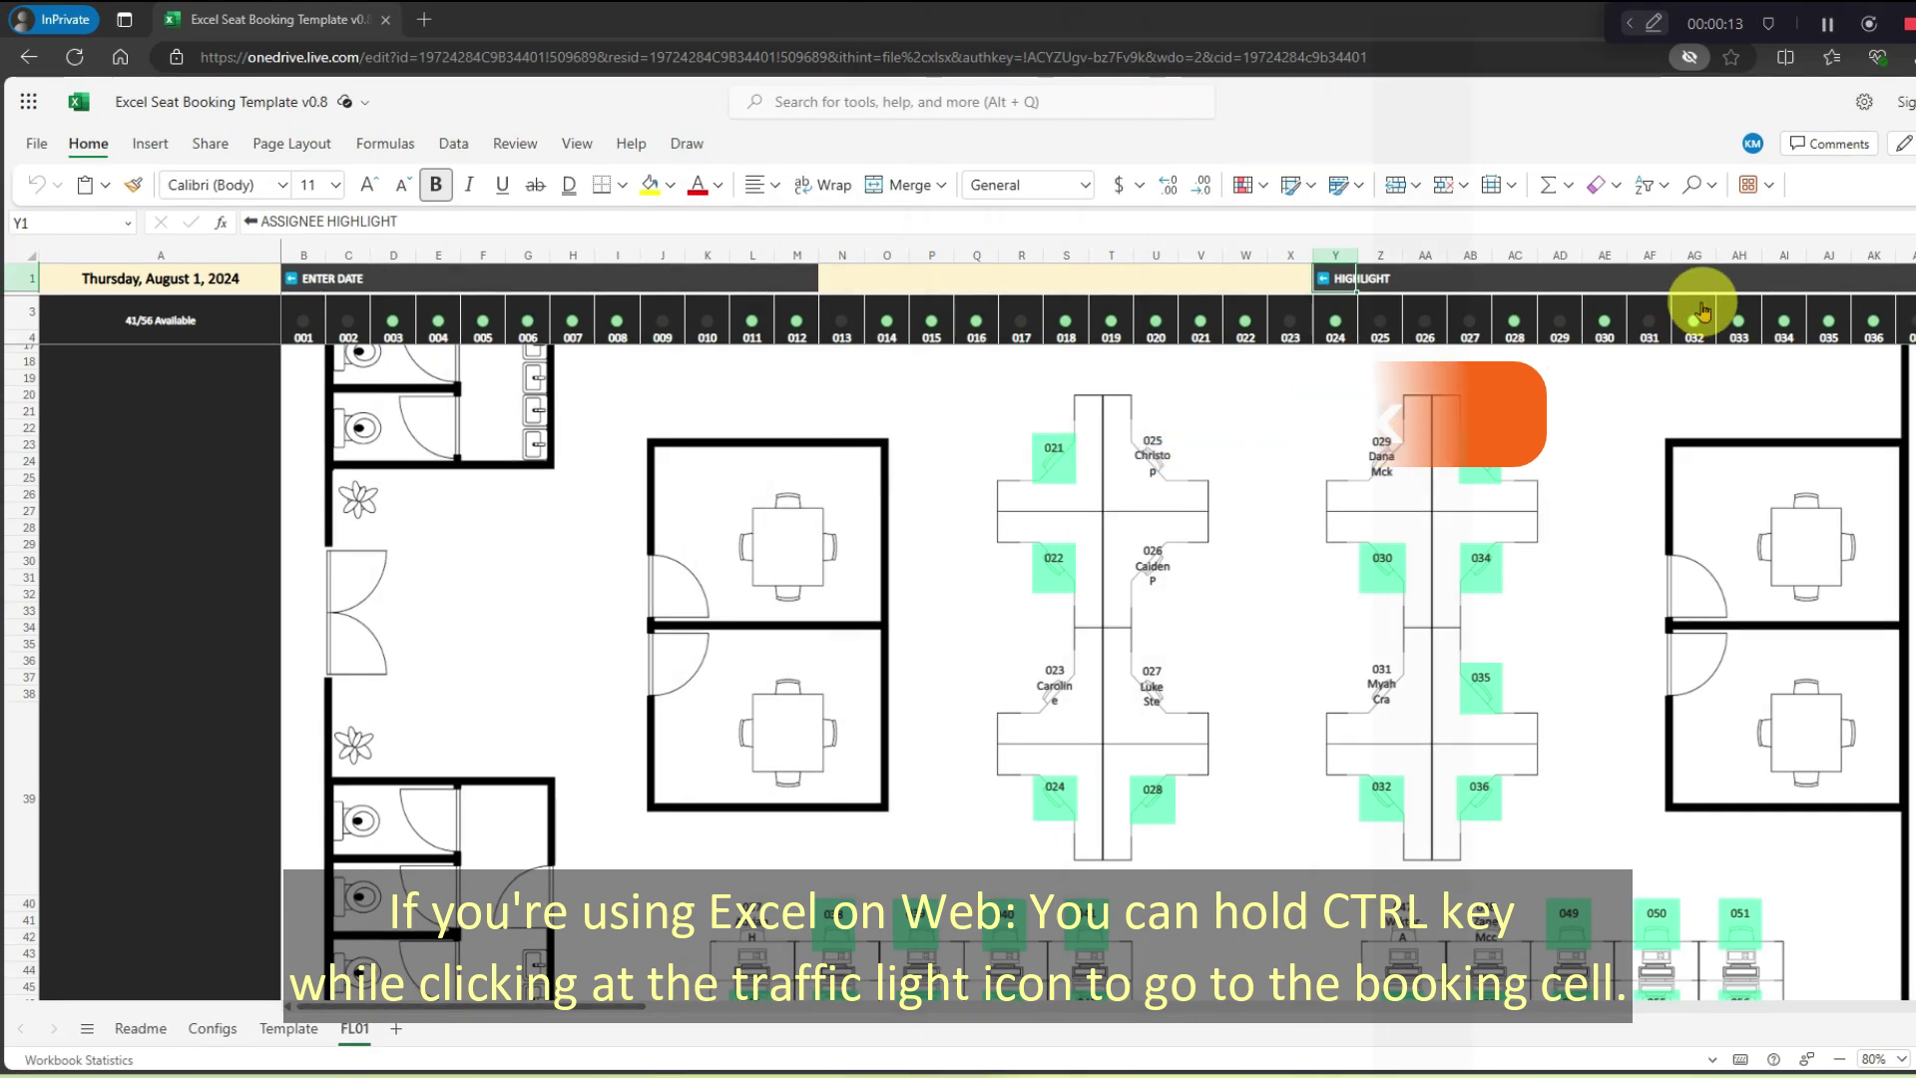
Jump to seat 032's booking cell AG73, then return to the floor plan.
{"action": "left_click", "coordinate": [1700, 320], "text": "ctrl"}
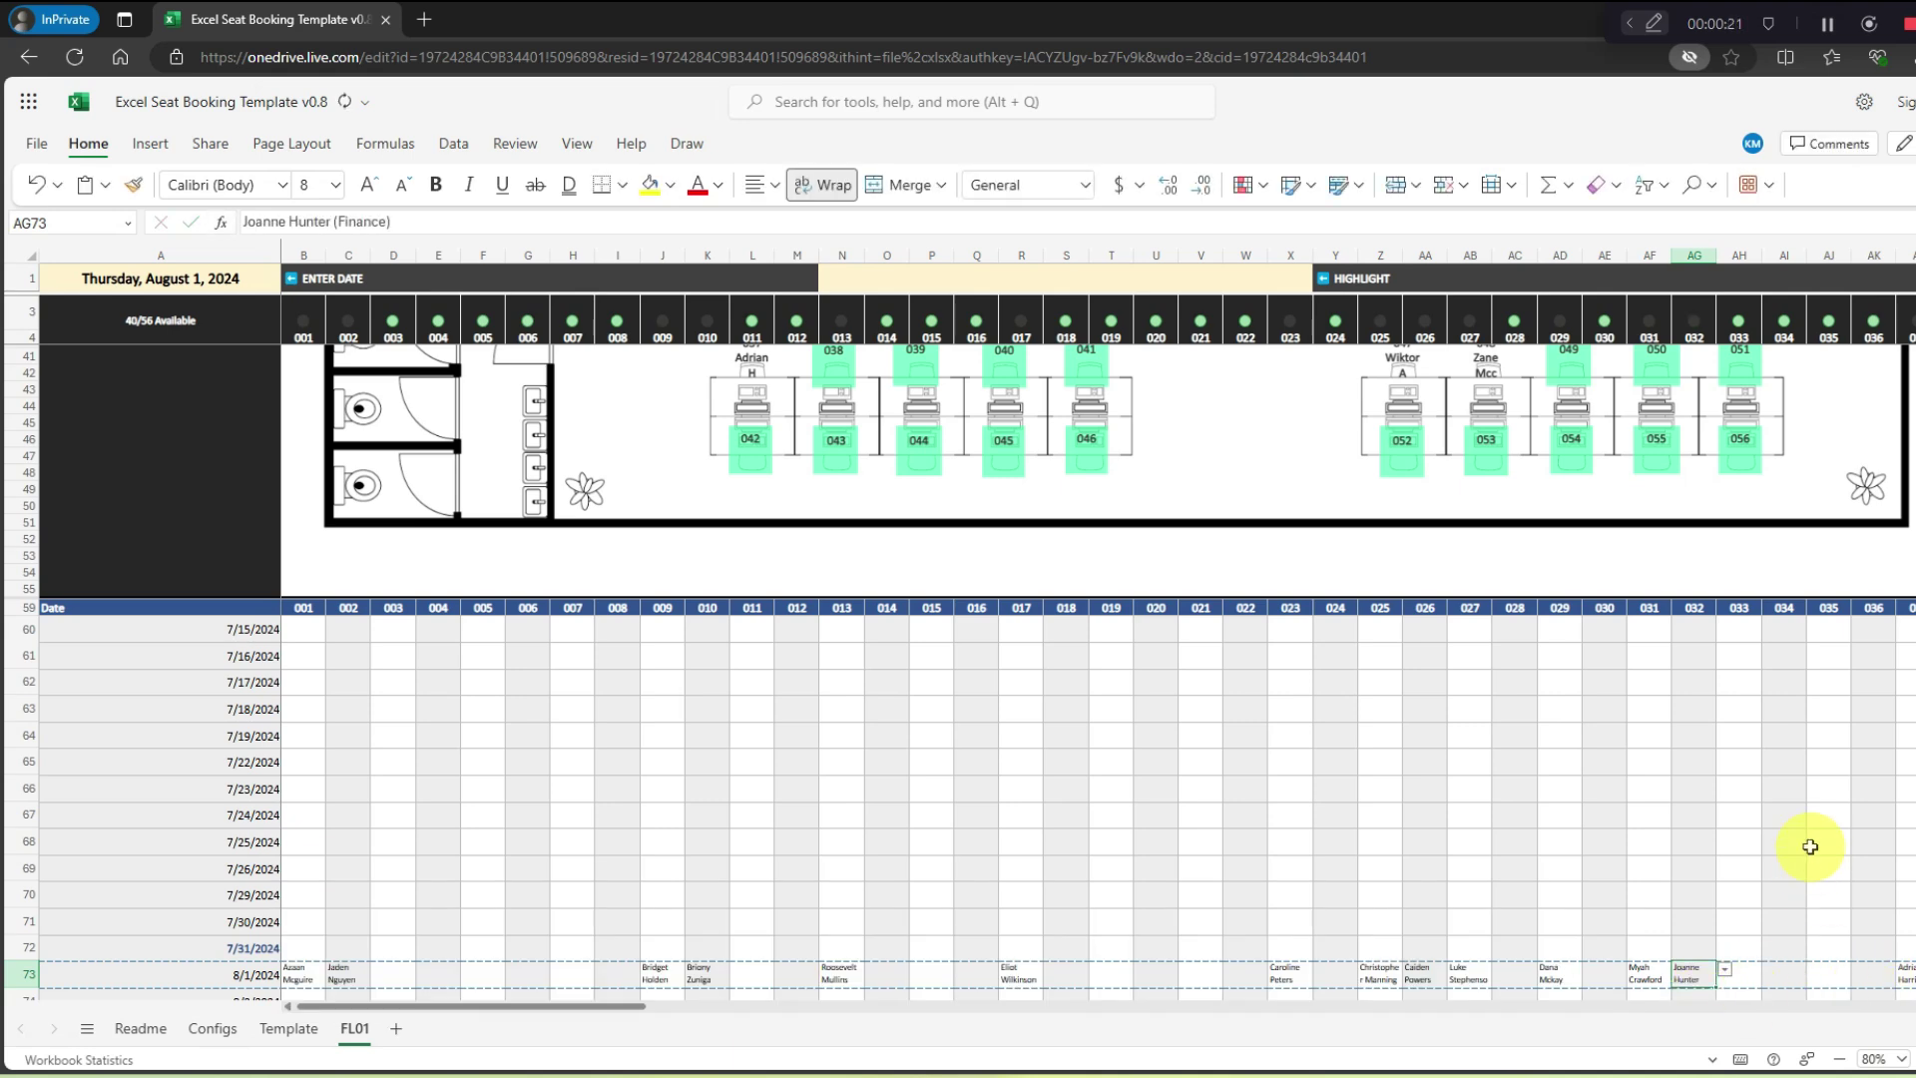
{"action": "scroll", "coordinate": [1810, 844], "scroll_direction": "up", "scroll_amount": 5}
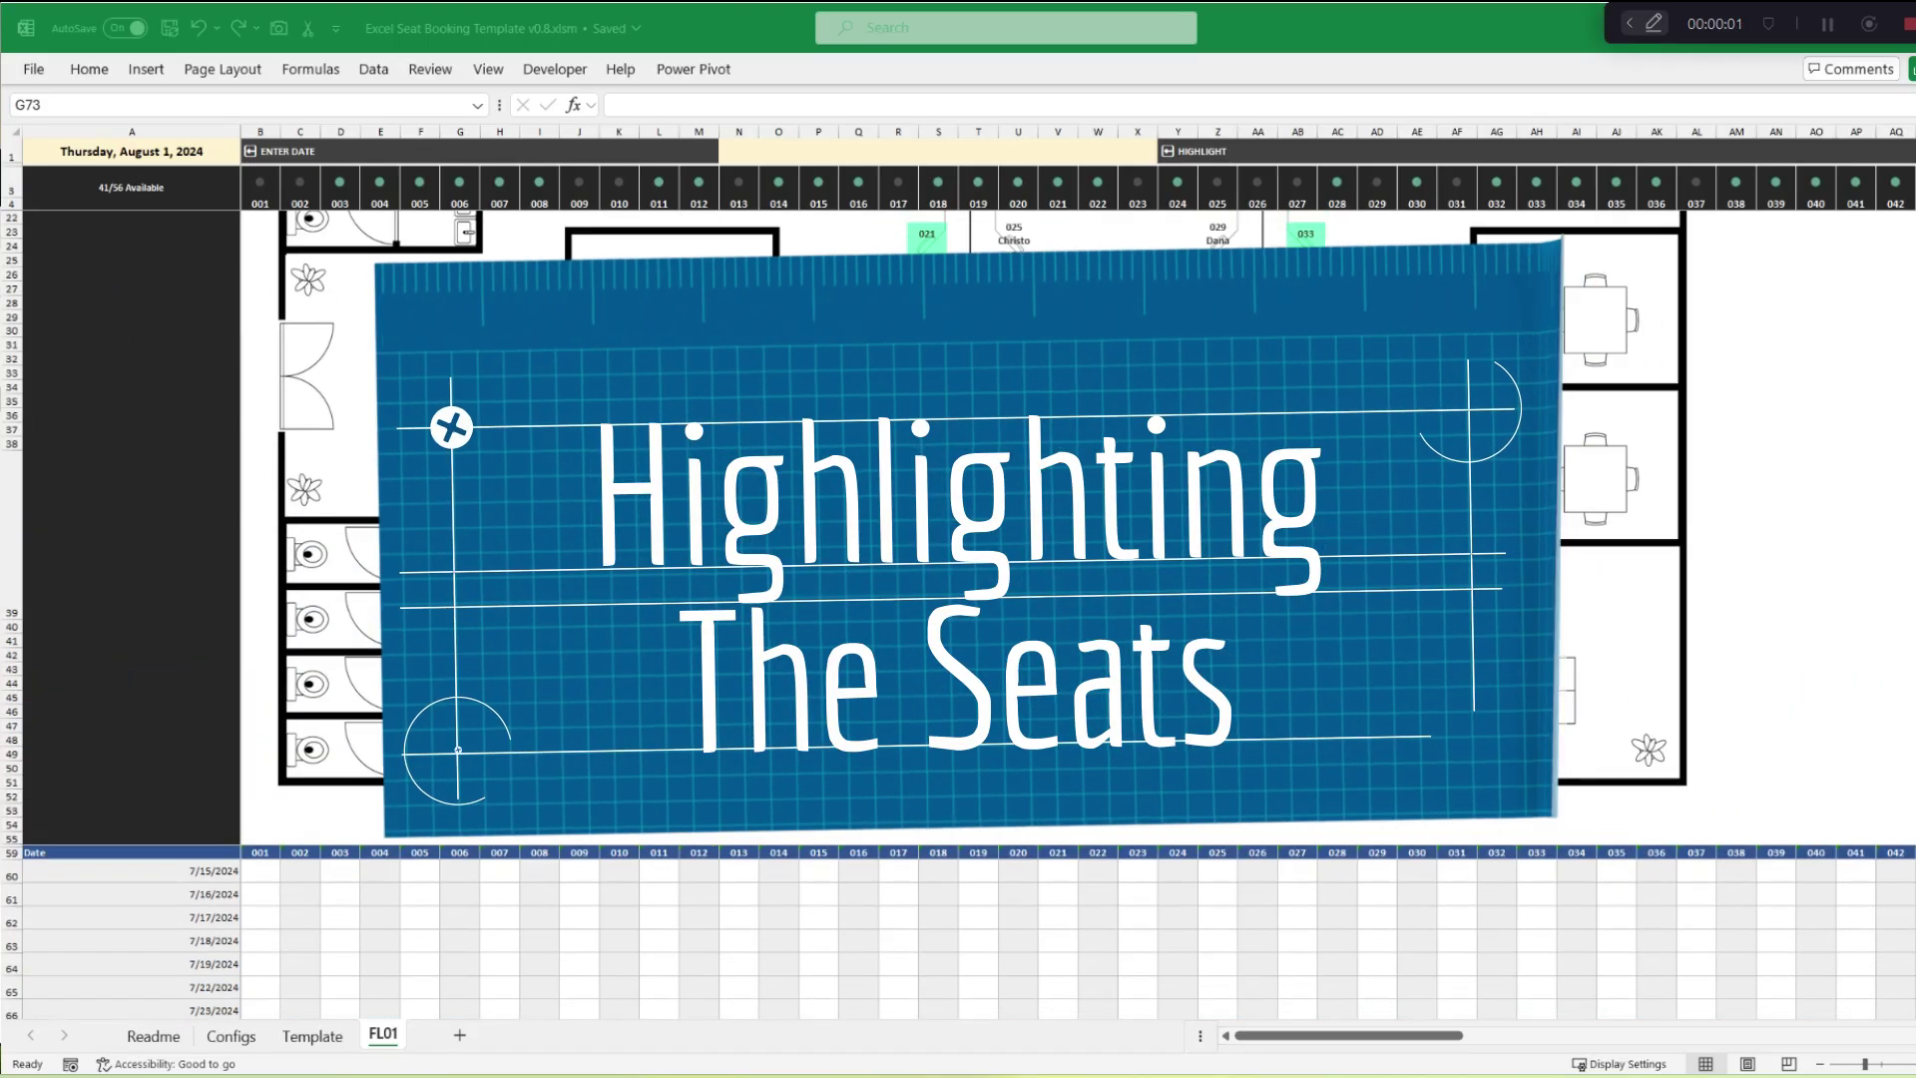
{"action": "scroll", "coordinate": [1467, 663], "scroll_direction": "up", "scroll_amount": 5}
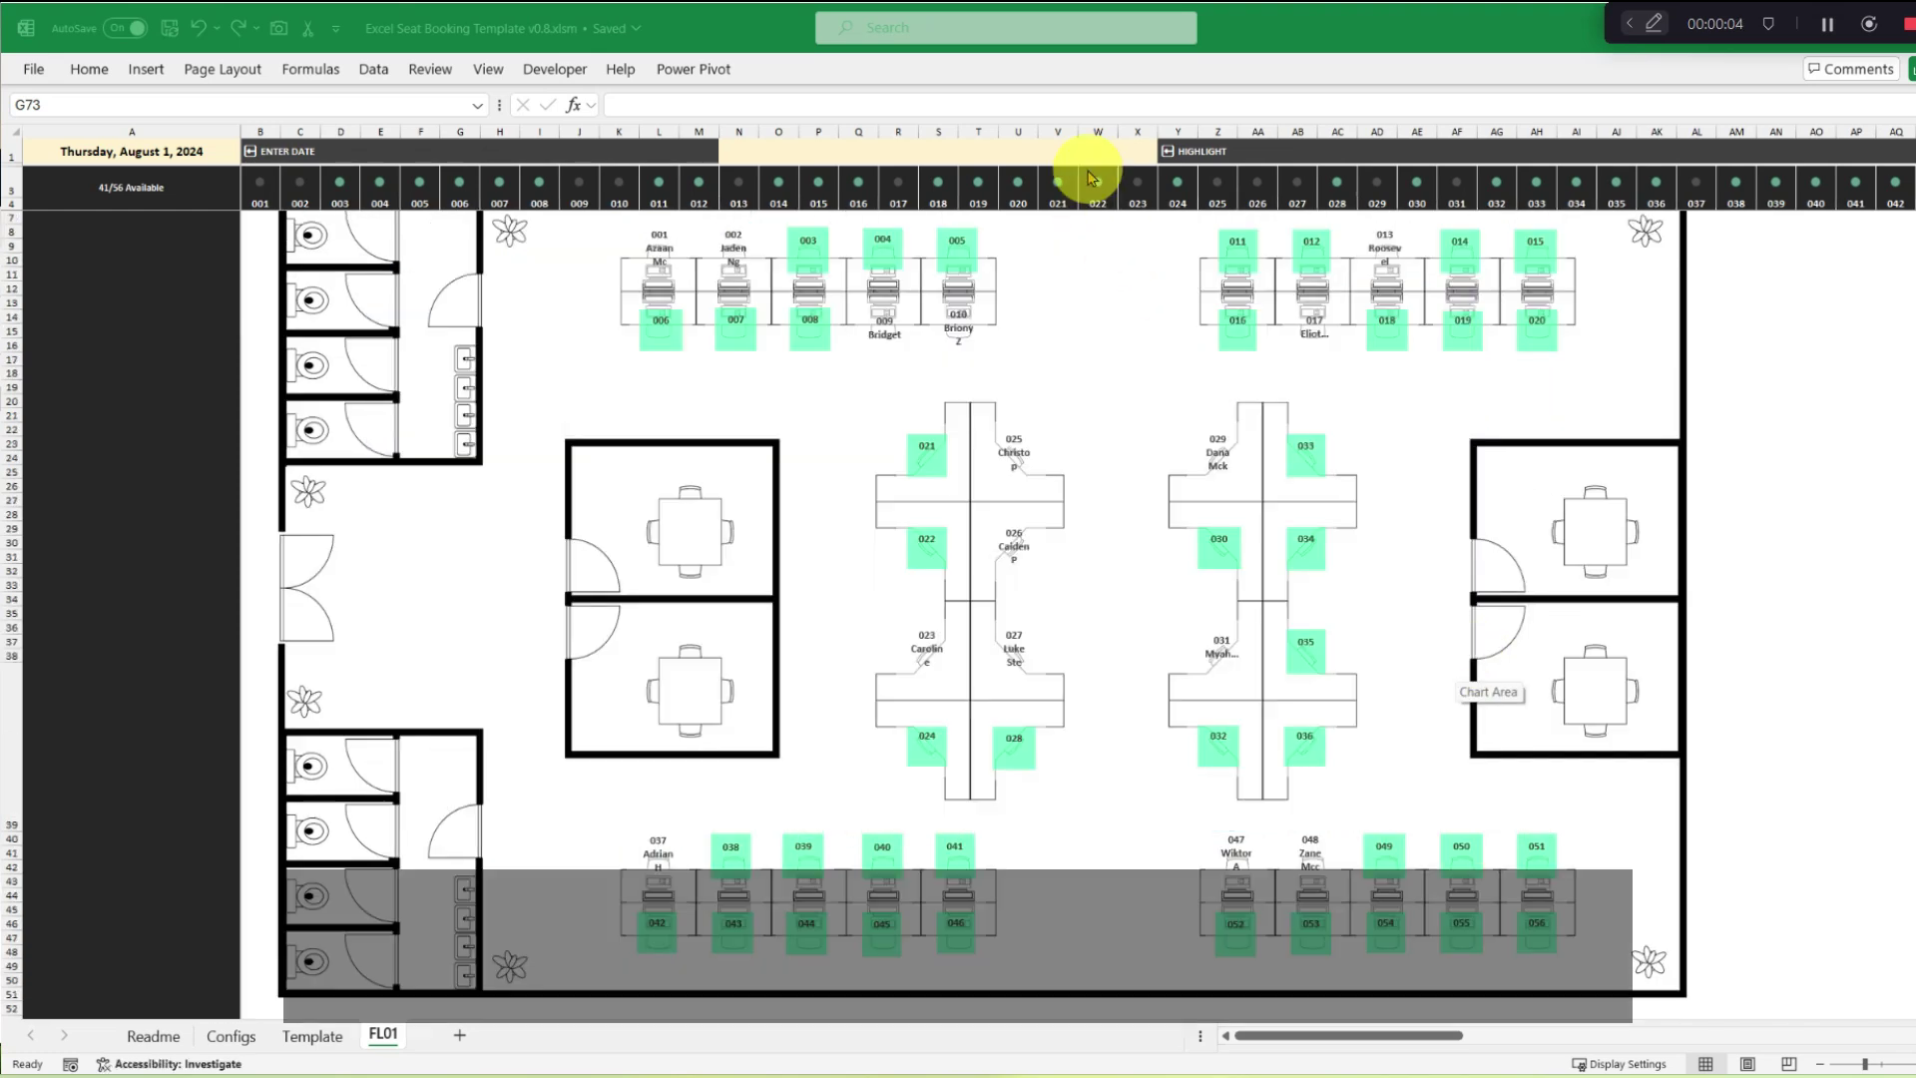
{"action": "left_click", "coordinate": [1115, 152]}
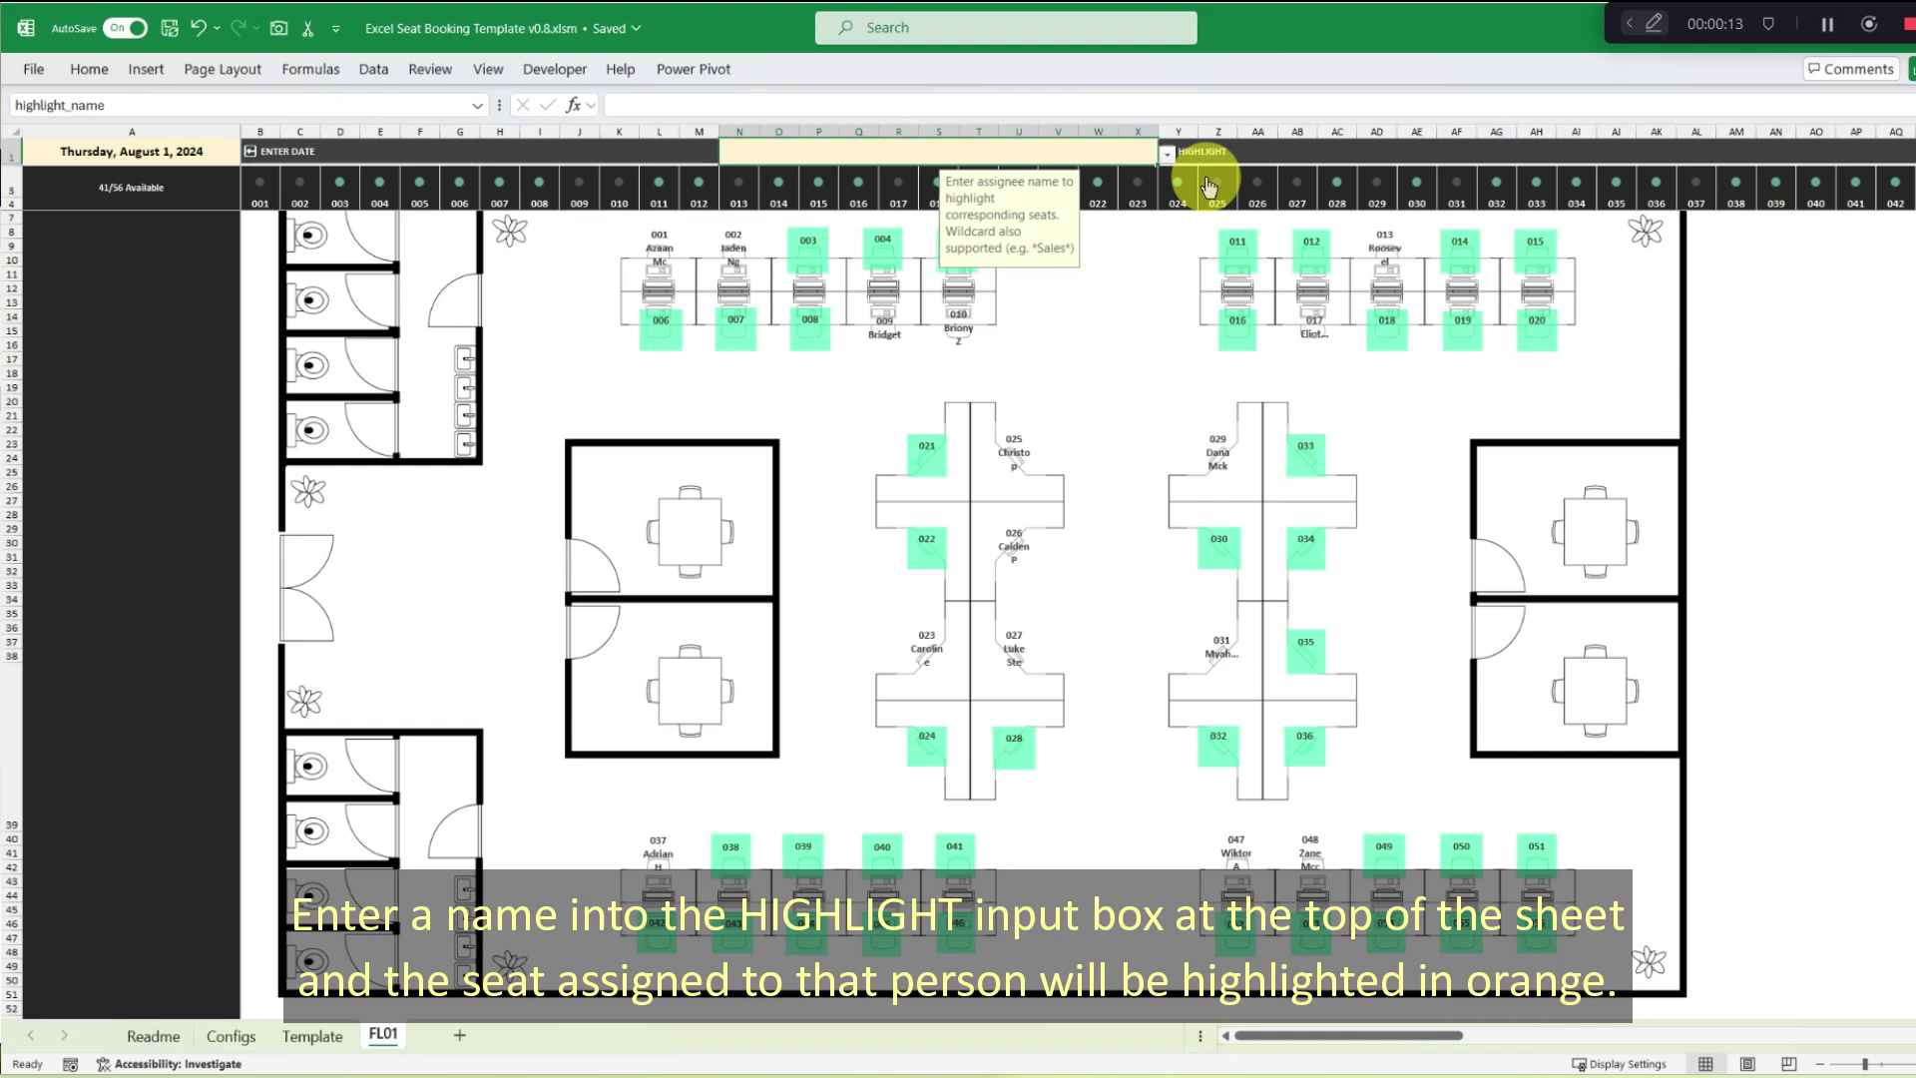
{"action": "left_click", "coordinate": [1170, 156]}
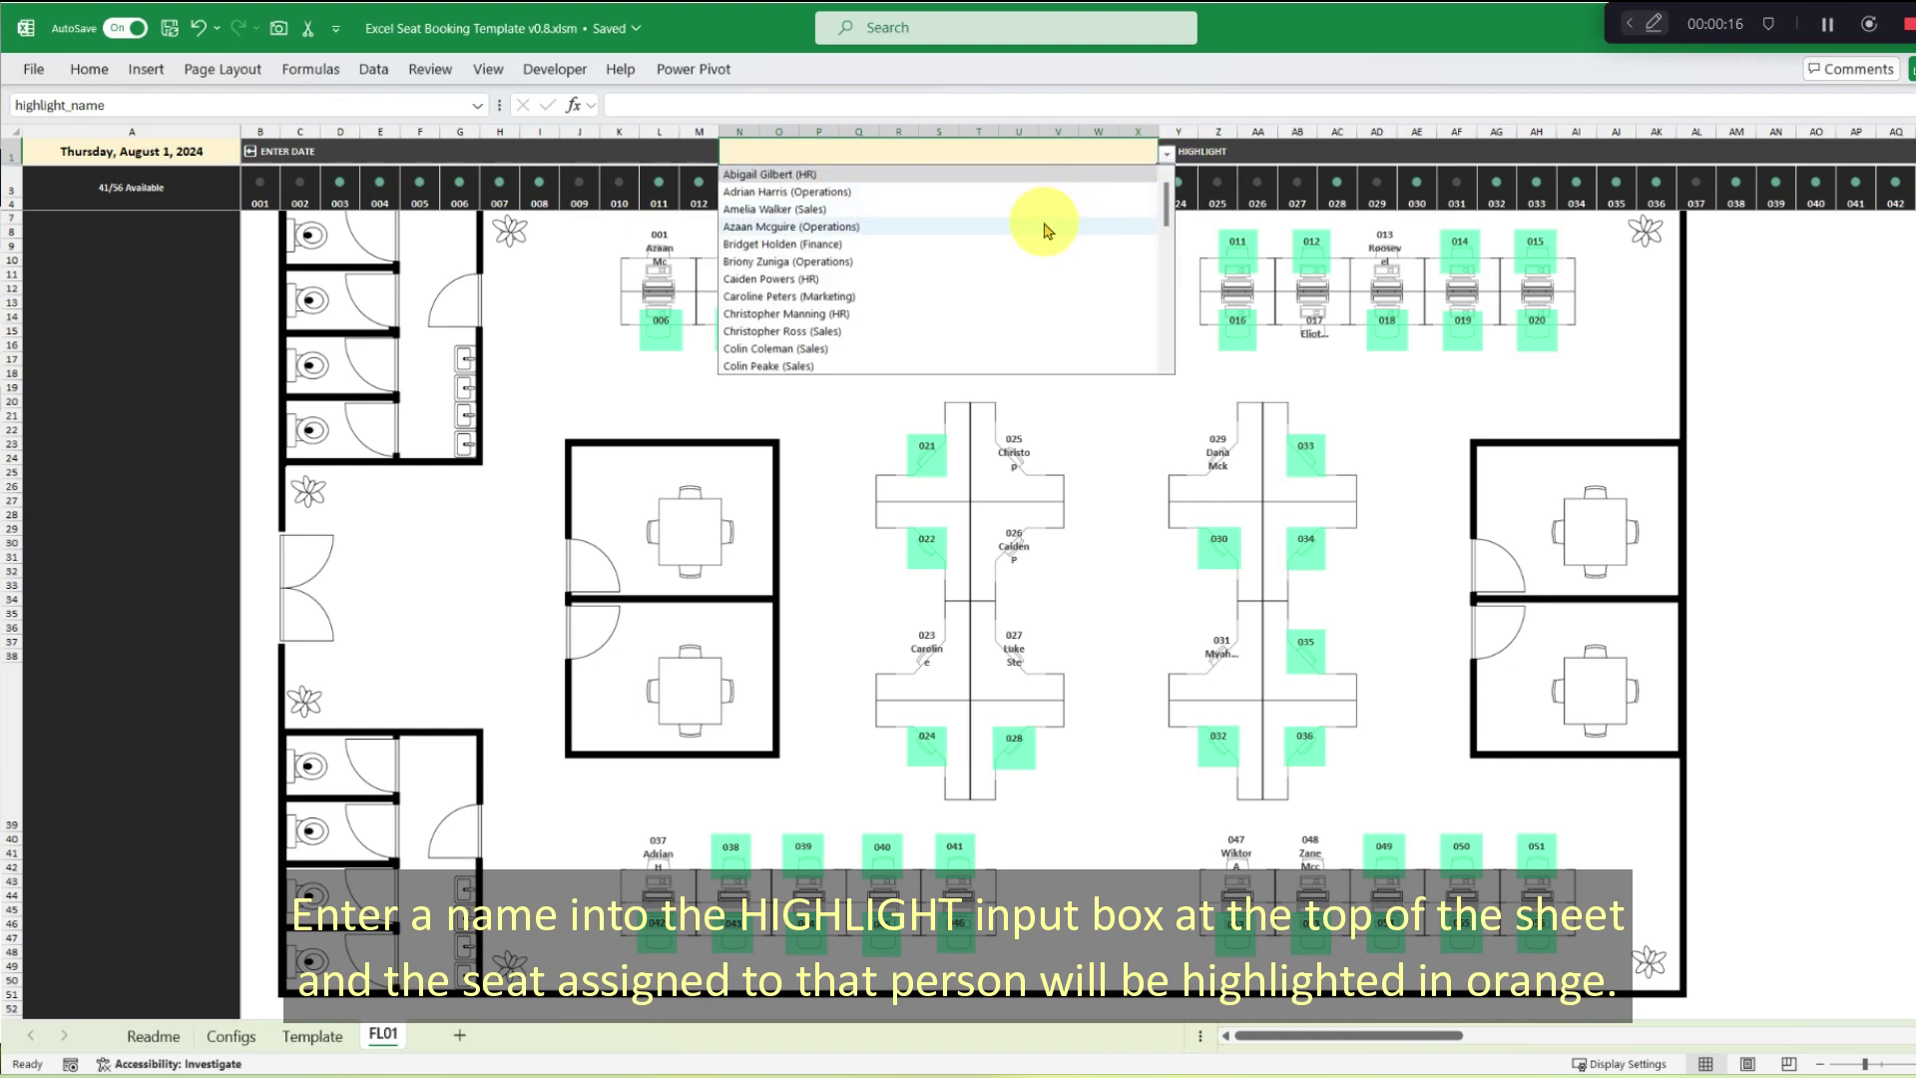
{"action": "left_click", "coordinate": [1027, 261]}
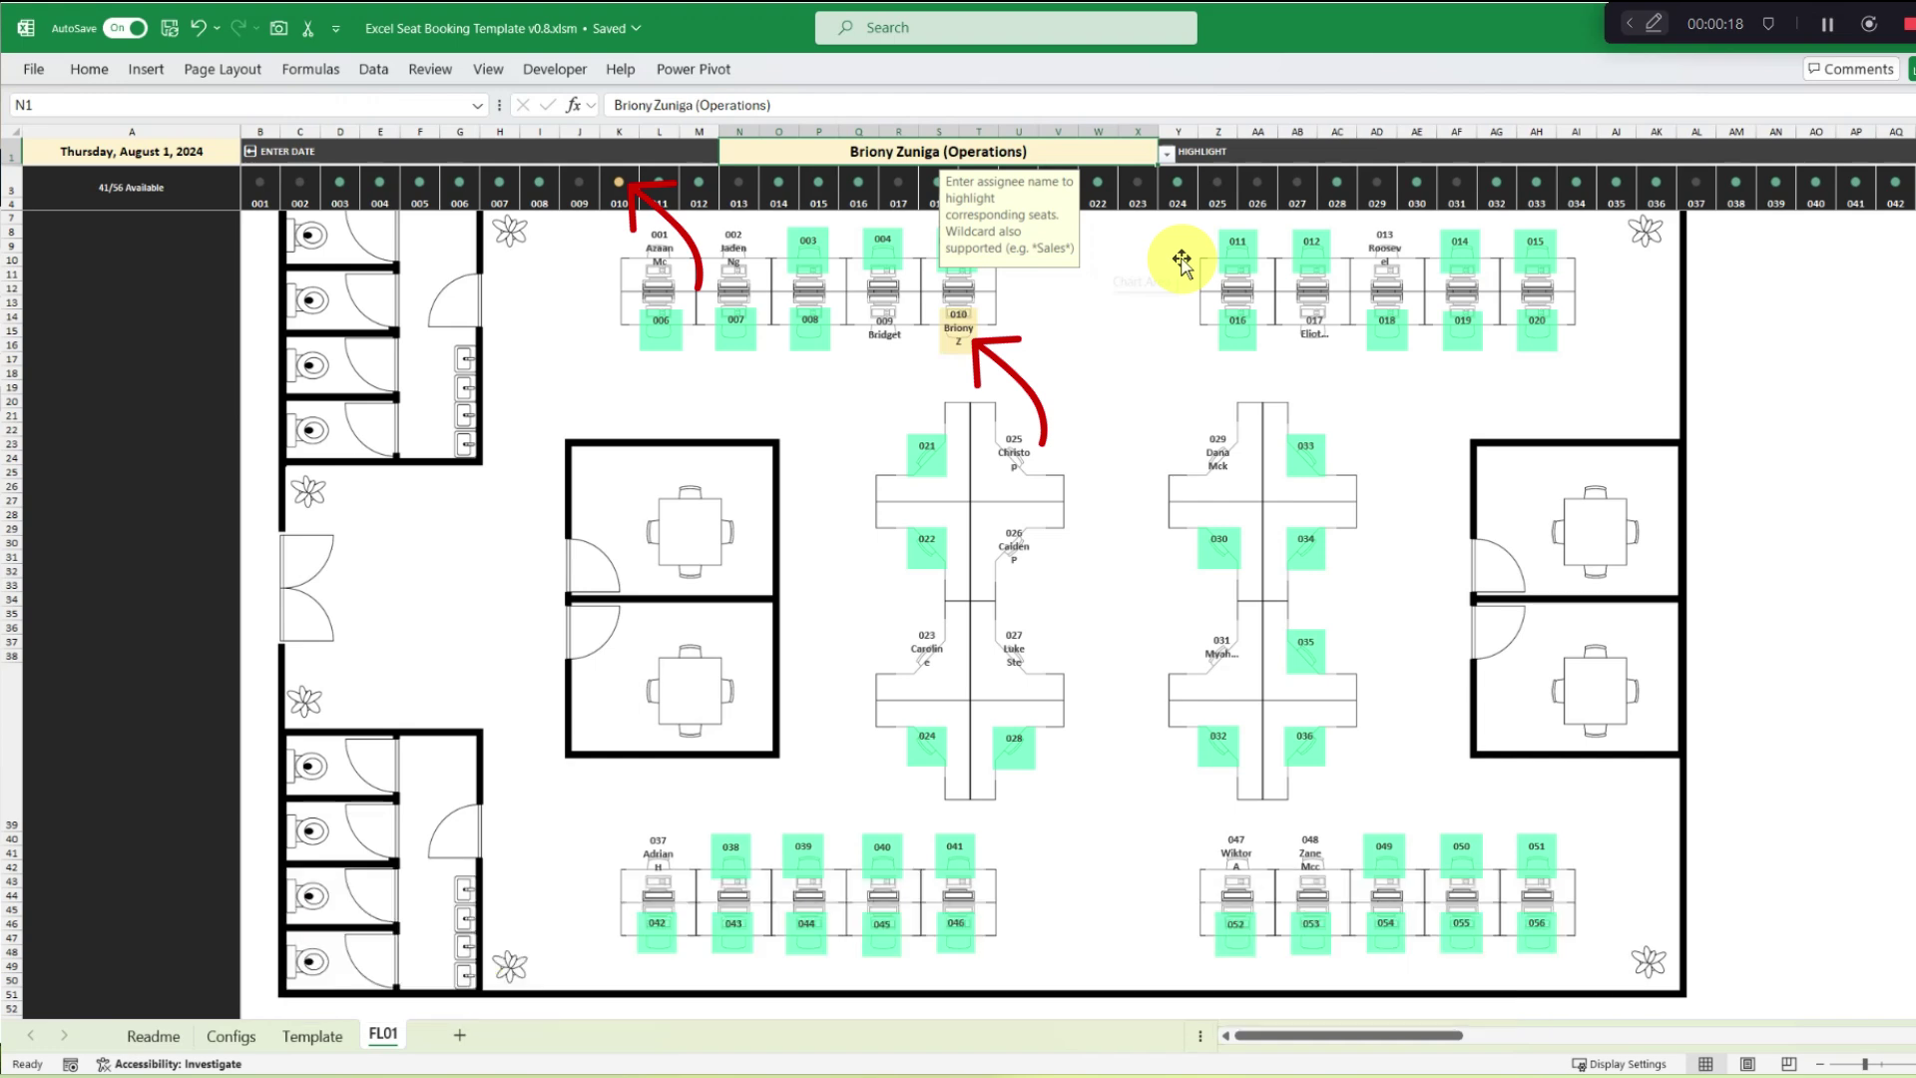
{"action": "left_click", "coordinate": [1181, 262]}
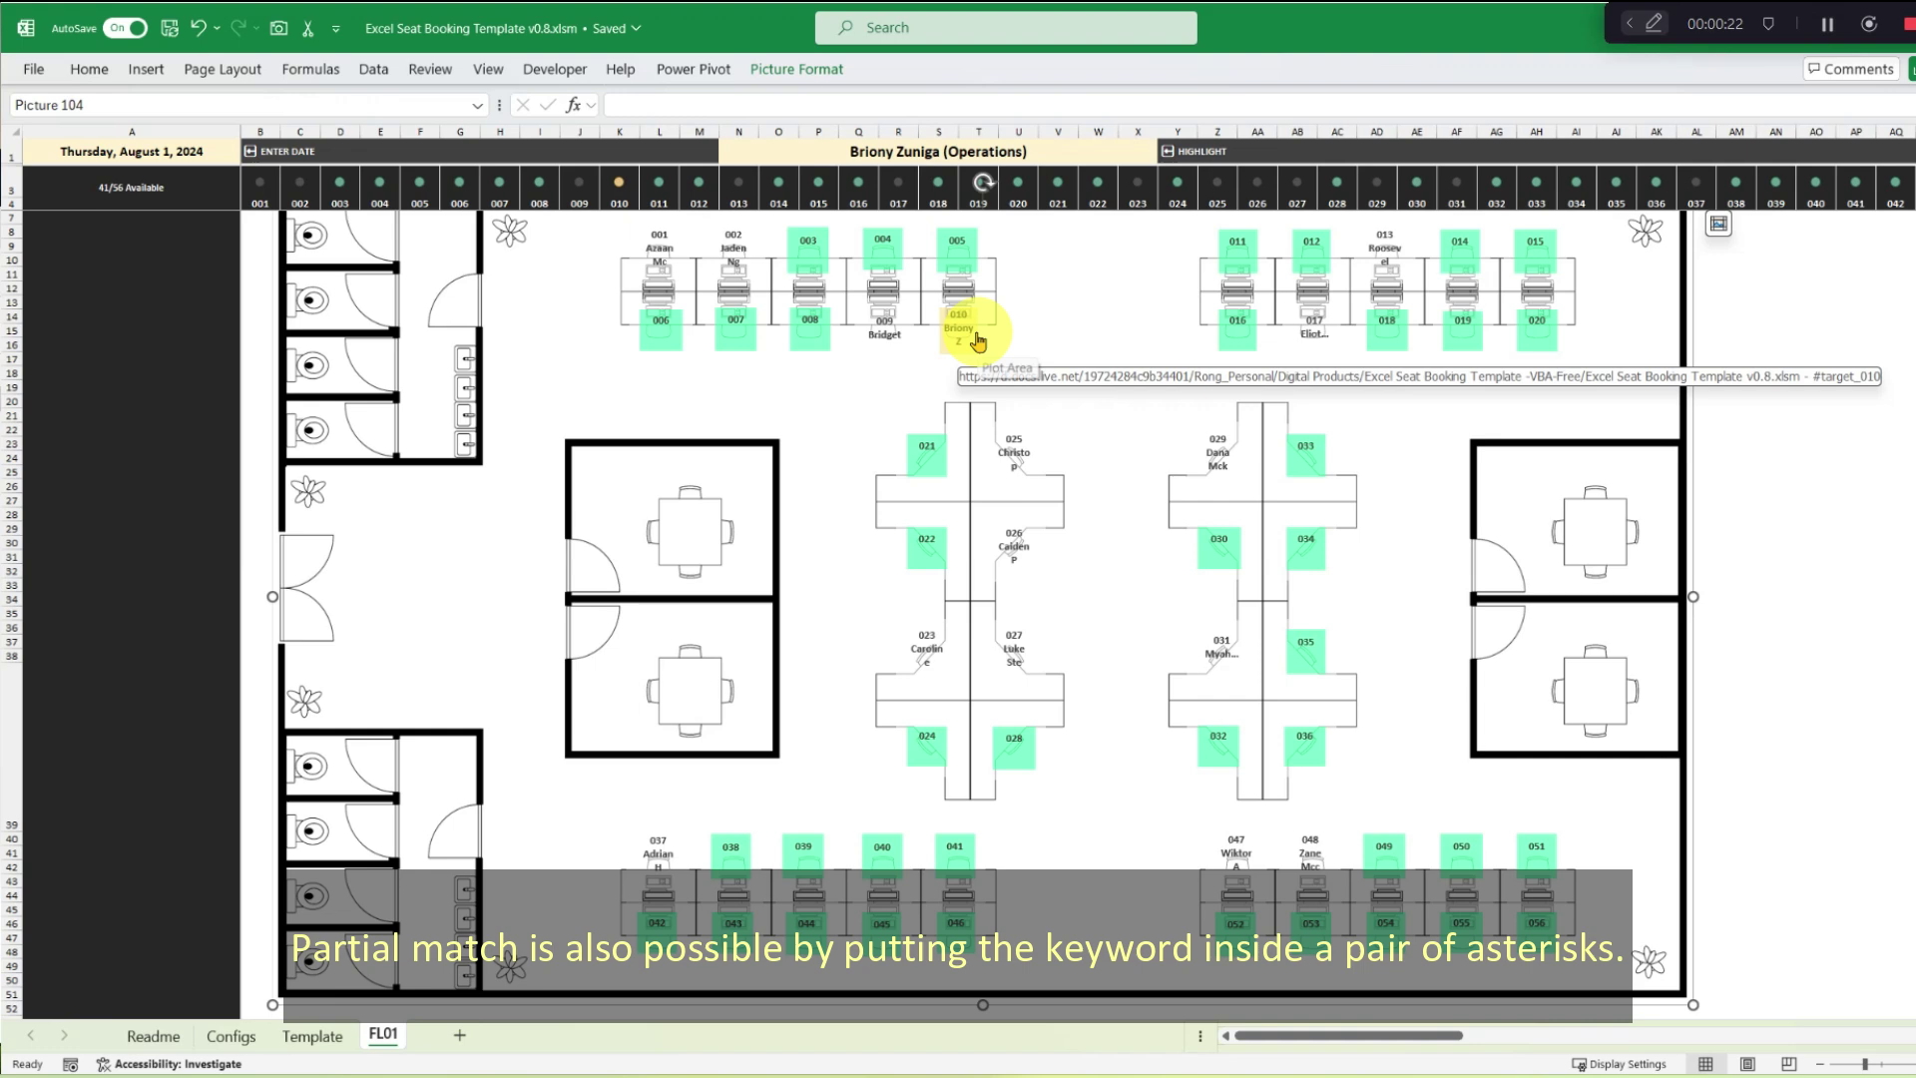
{"action": "left_click", "coordinate": [1131, 154]}
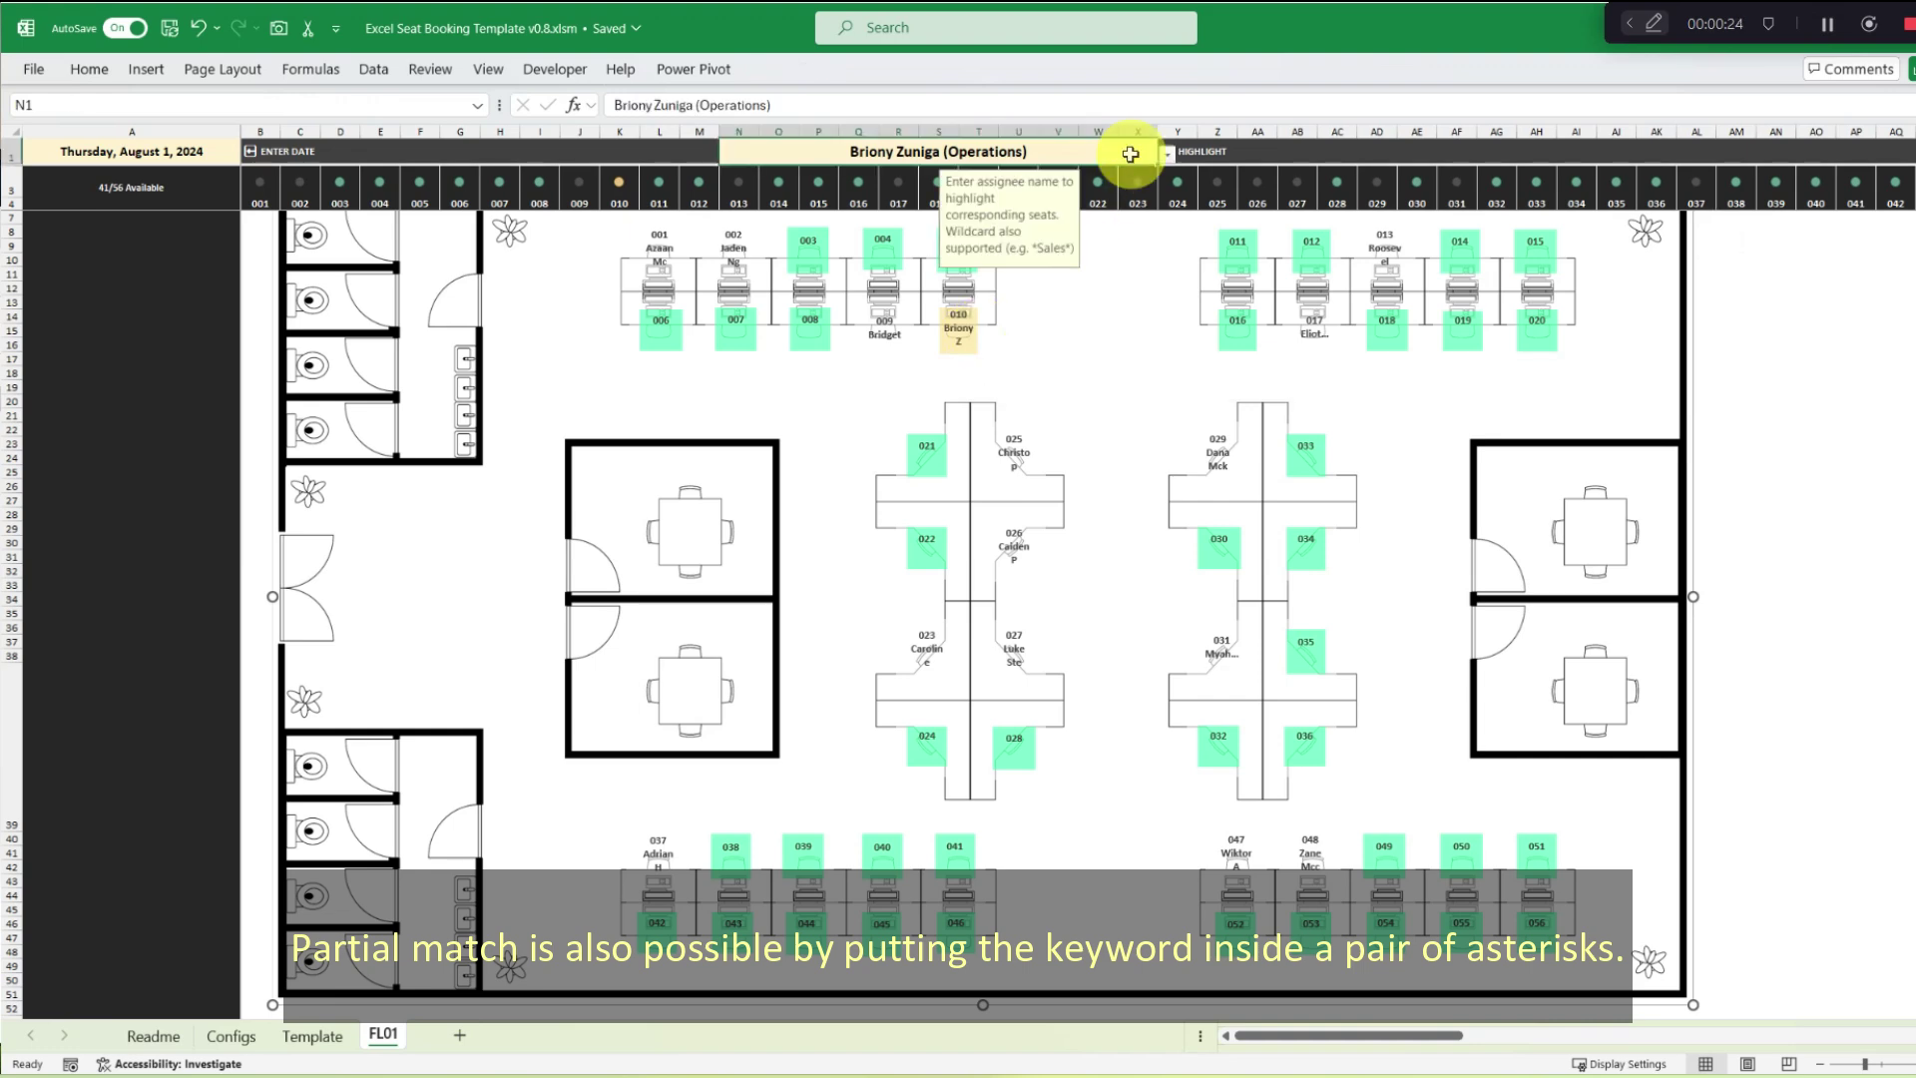
{"action": "key", "text": "Delete"}
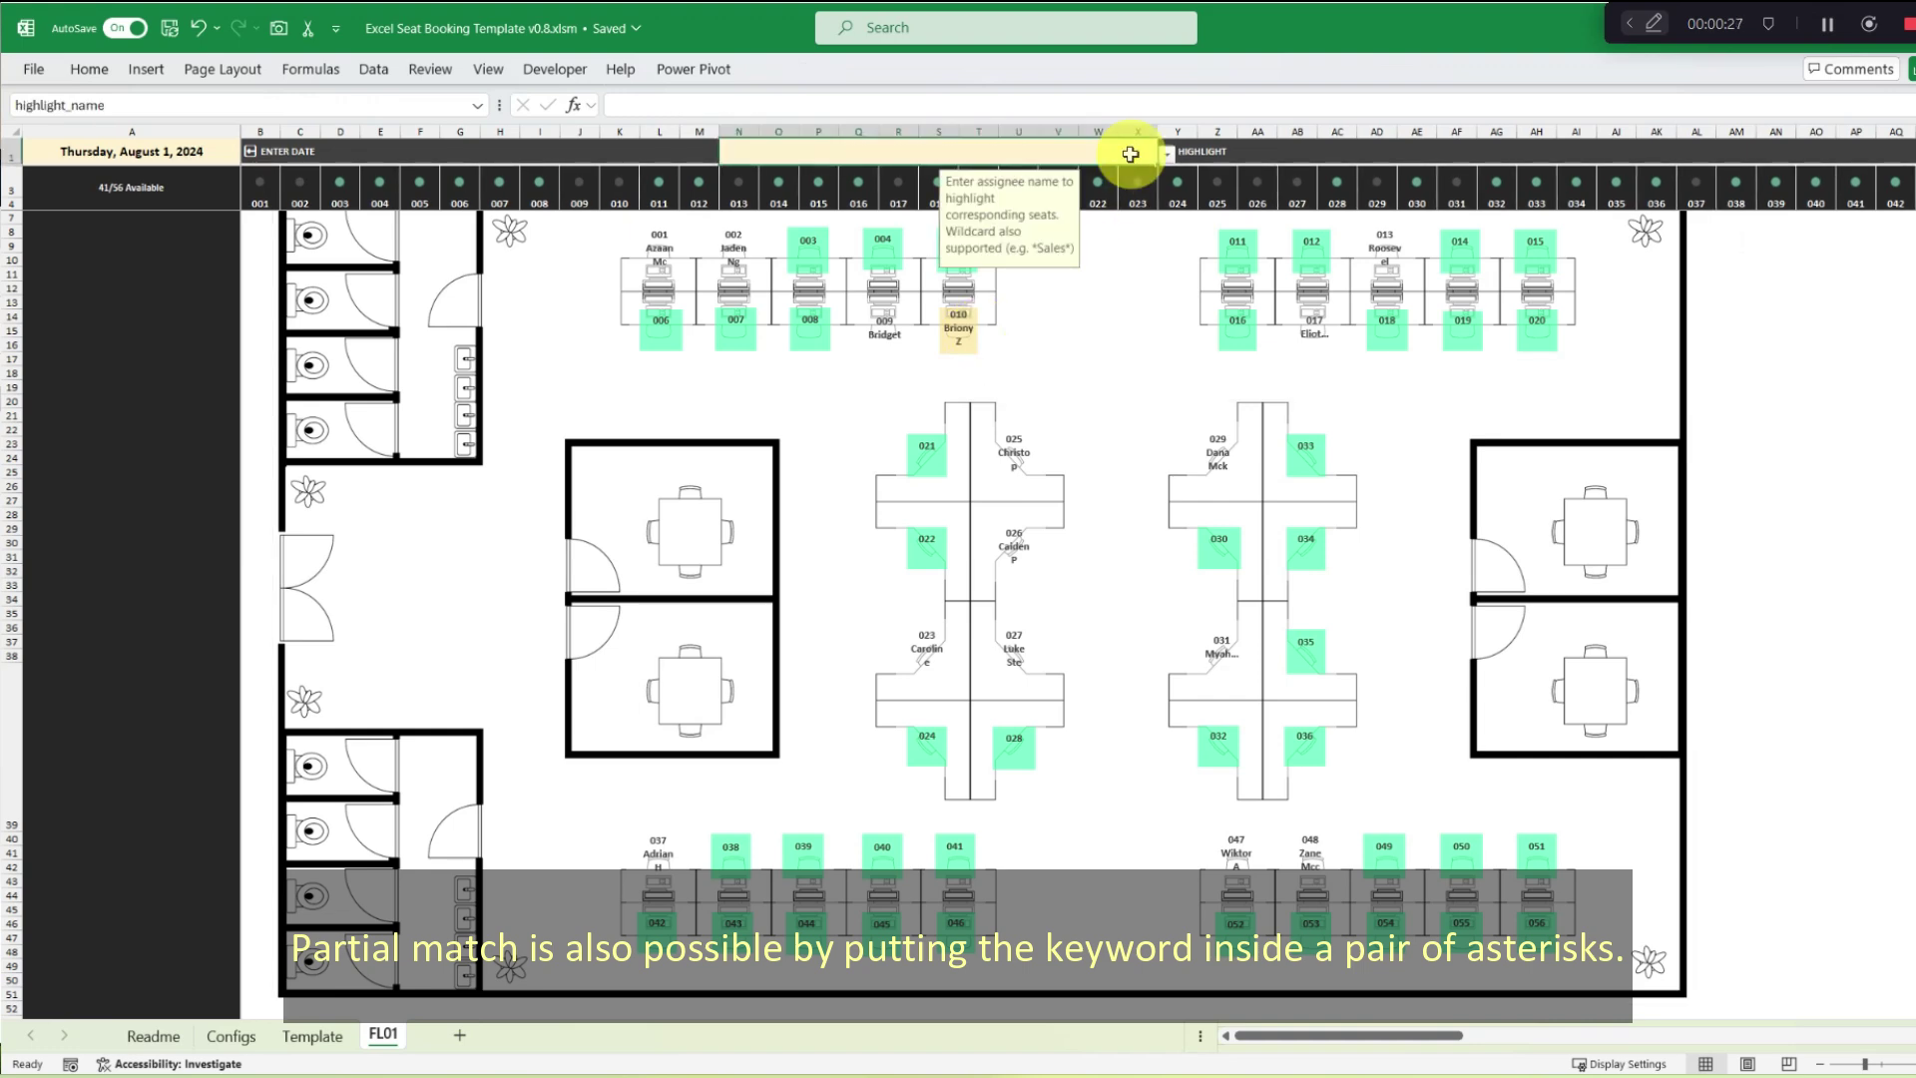
Highlight all Sales seats with *sales* and check the bookings on seats 047 and 048.
{"action": "type", "text": "*sale"}
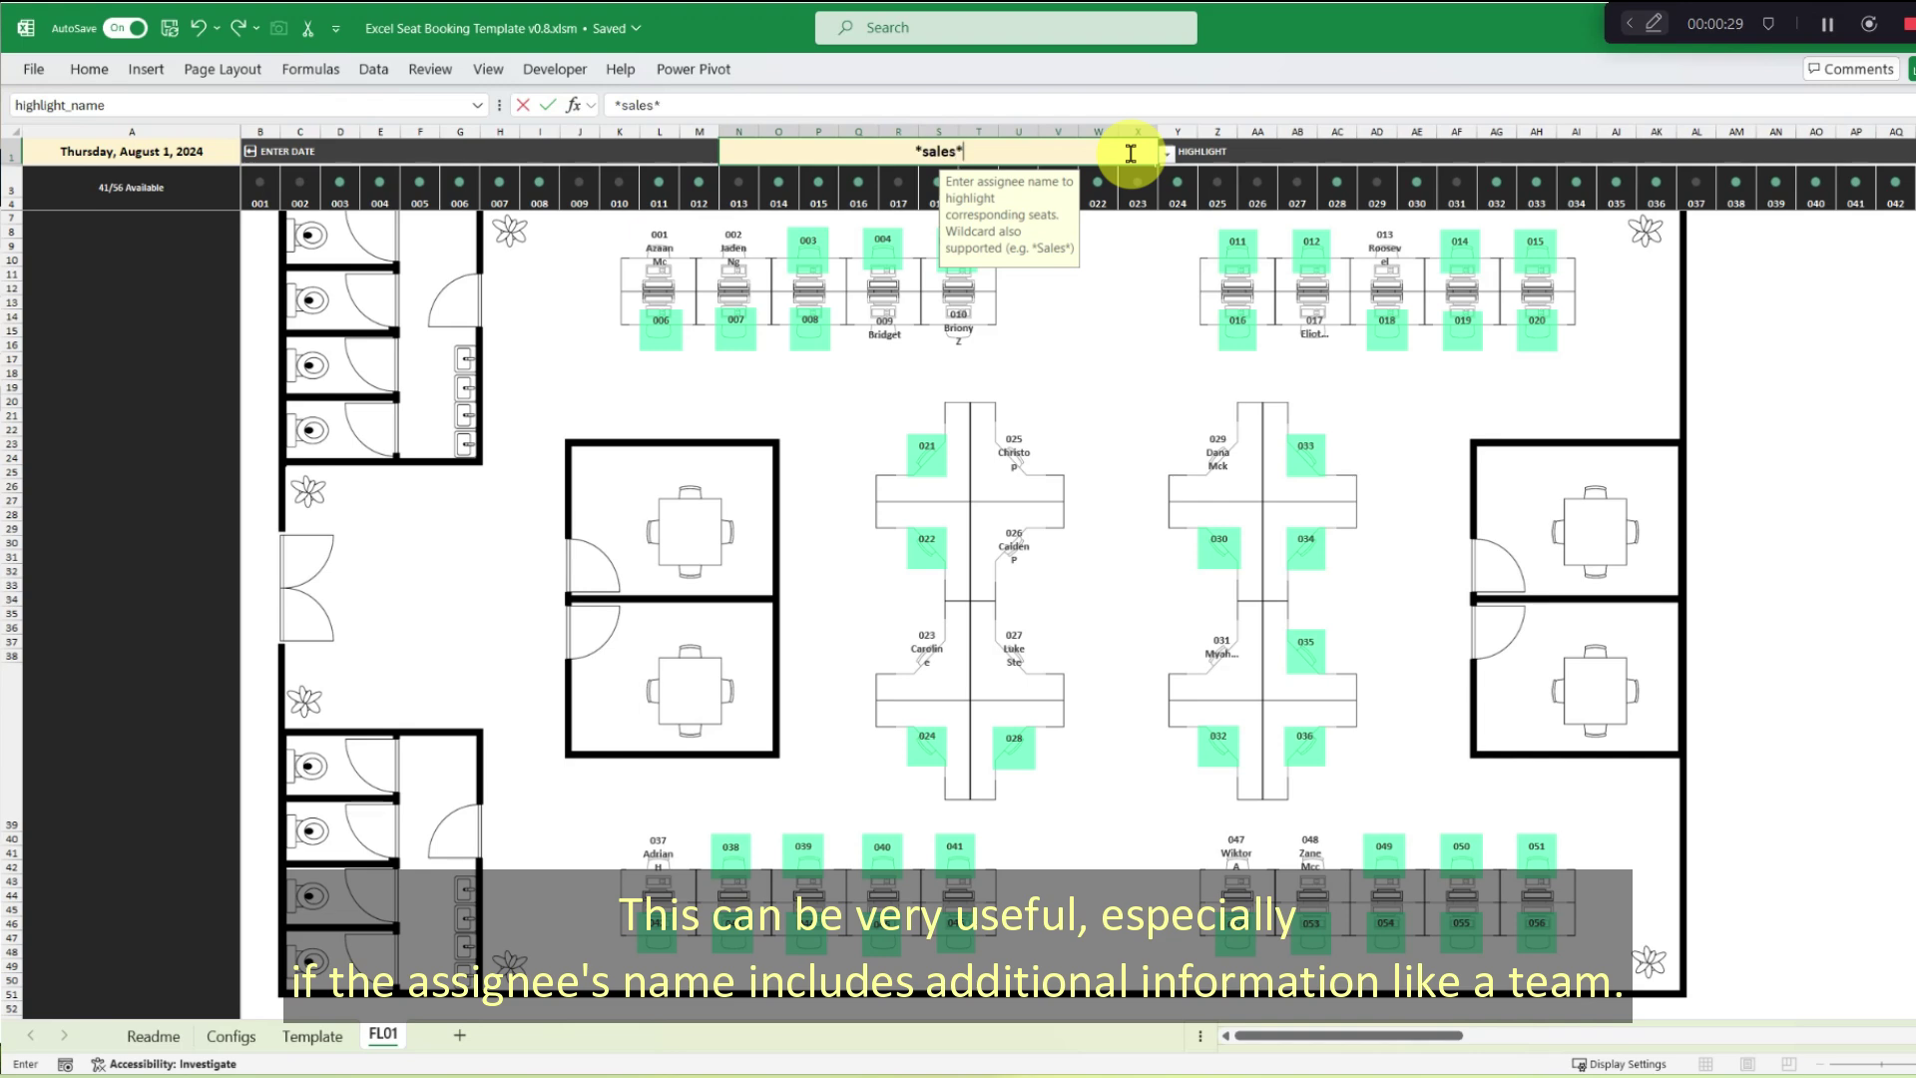
{"action": "type", "text": "s*"}
{"action": "key", "text": "Return"}
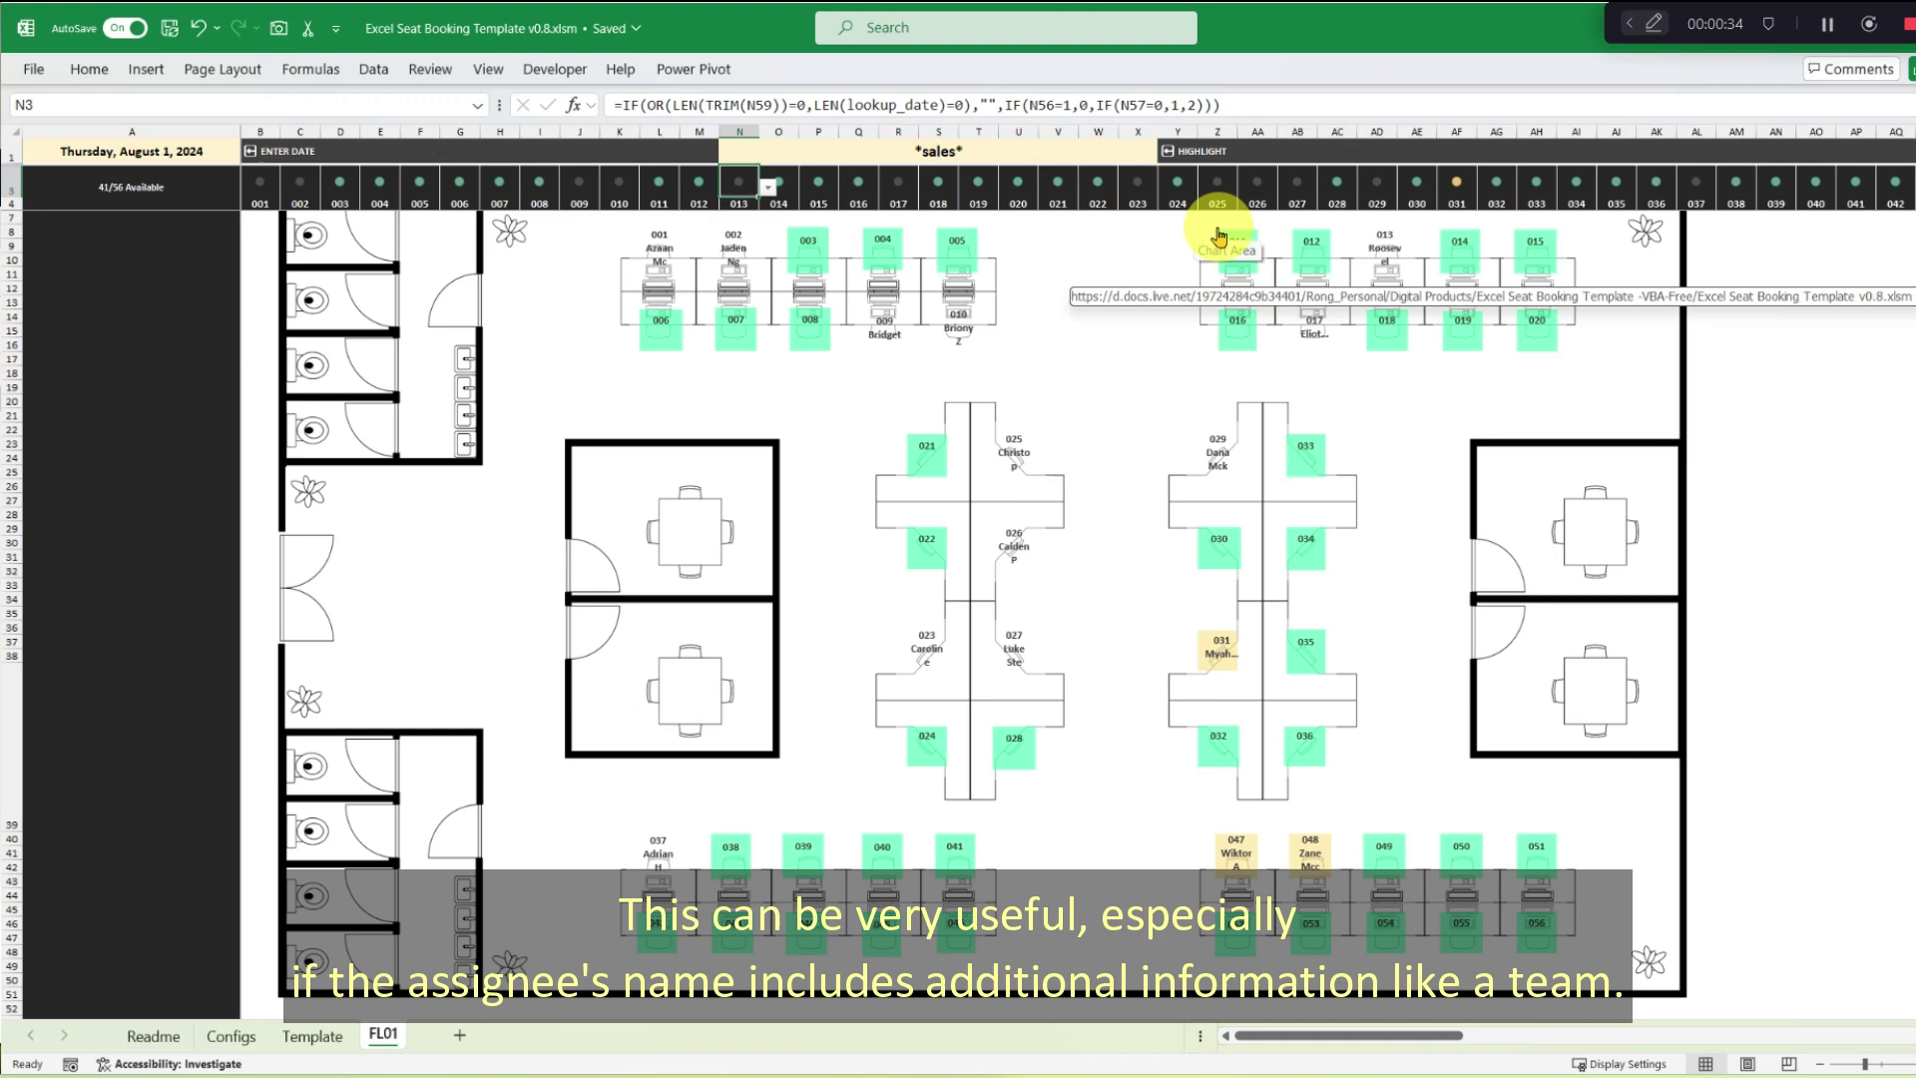
{"action": "left_click", "coordinate": [1242, 818]}
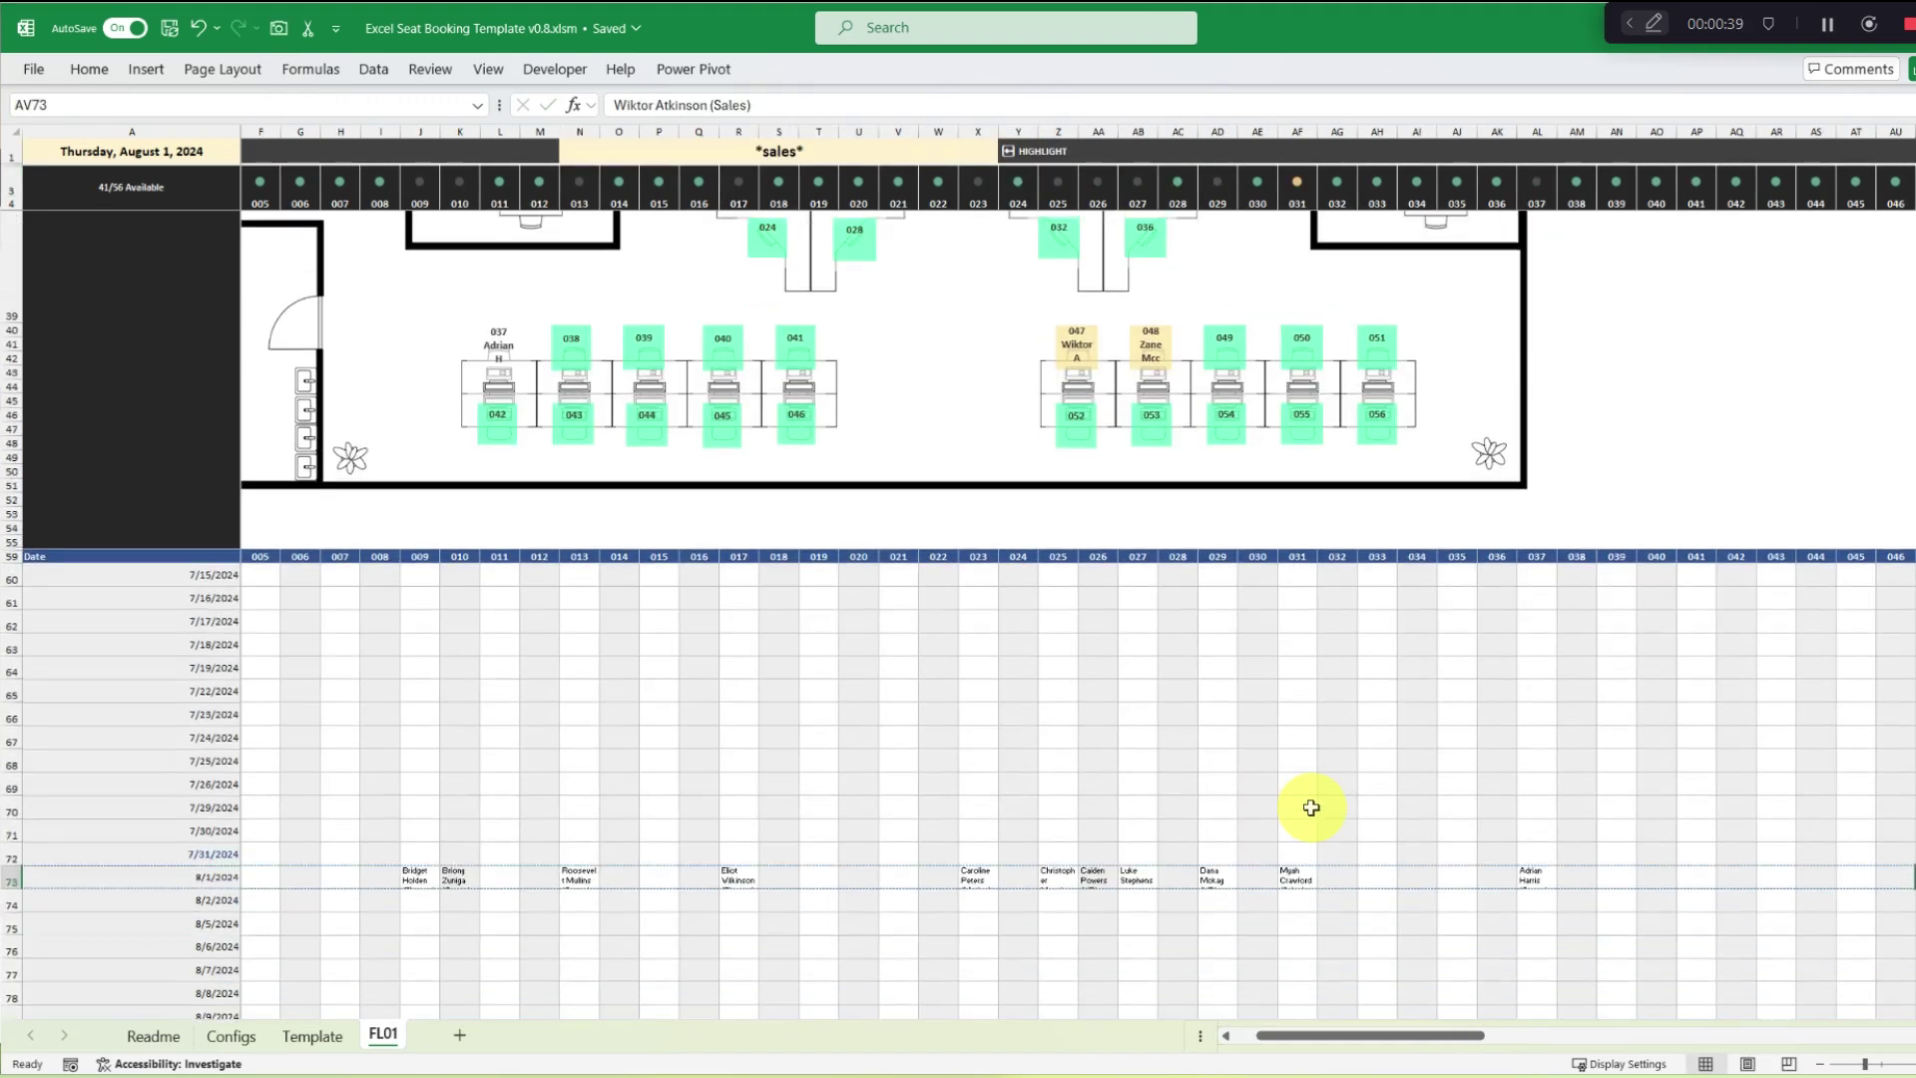
{"action": "left_click", "coordinate": [1316, 345]}
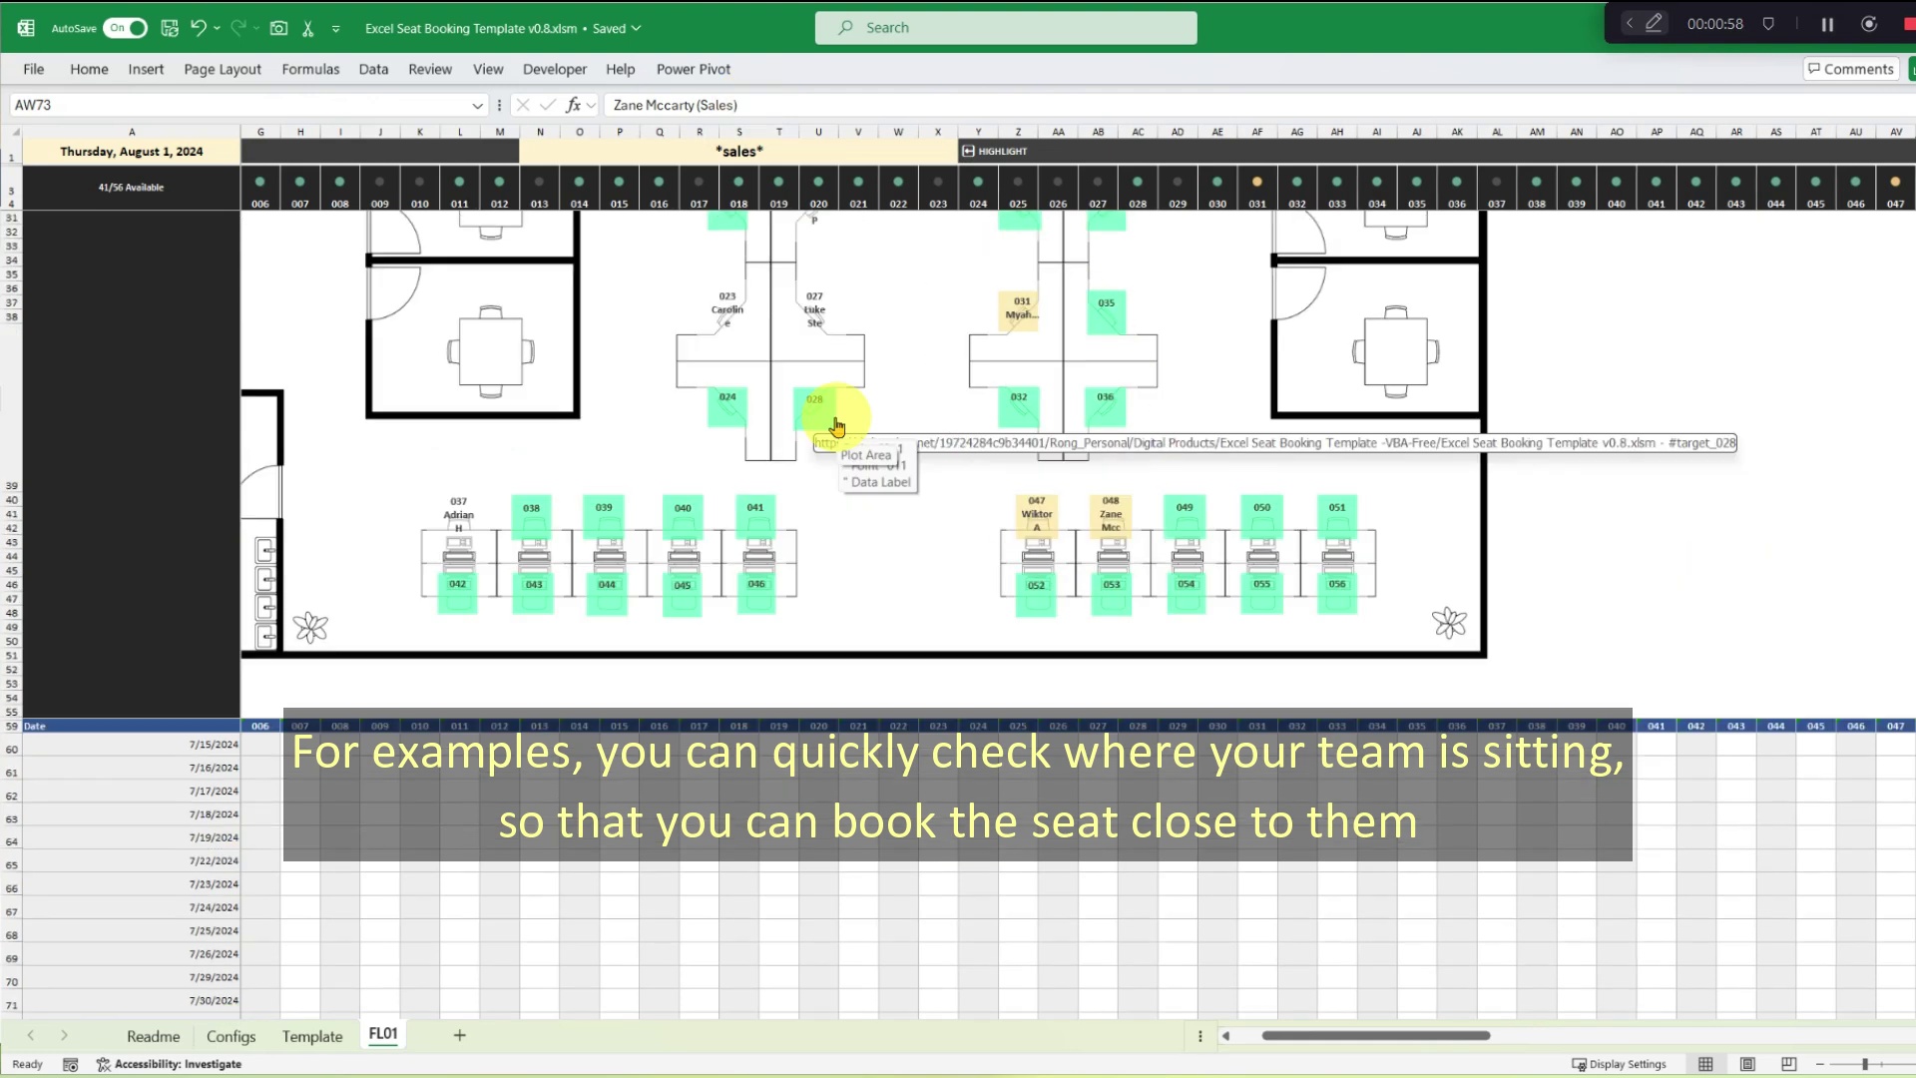
Book seat 032 in AG73 for the autocompleted Sales colleague.
{"action": "left_click", "coordinate": [1016, 407]}
{"action": "scroll", "coordinate": [1008, 410], "scroll_direction": "down", "scroll_amount": 1}
{"action": "scroll", "coordinate": [1318, 679], "scroll_direction": "down", "scroll_amount": 1}
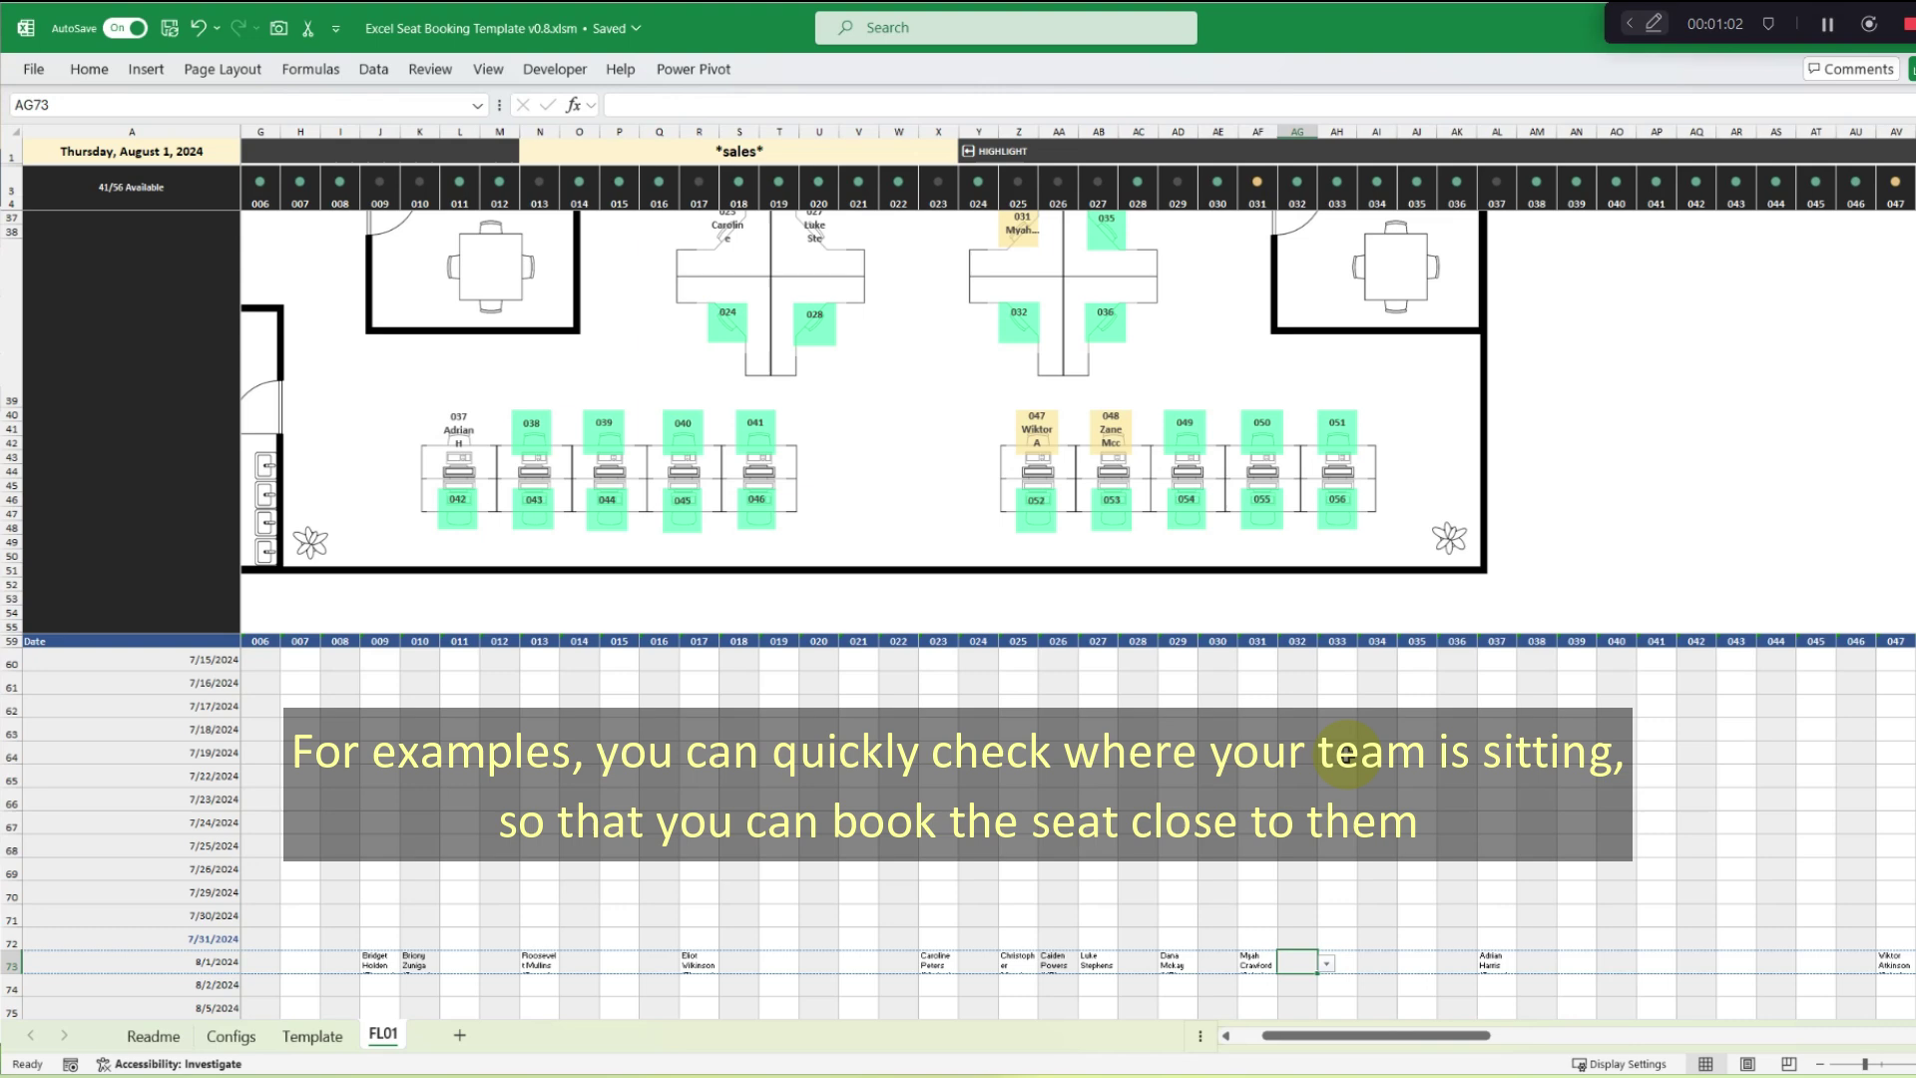
{"action": "type", "text": "Col"}
{"action": "key", "text": "Return"}
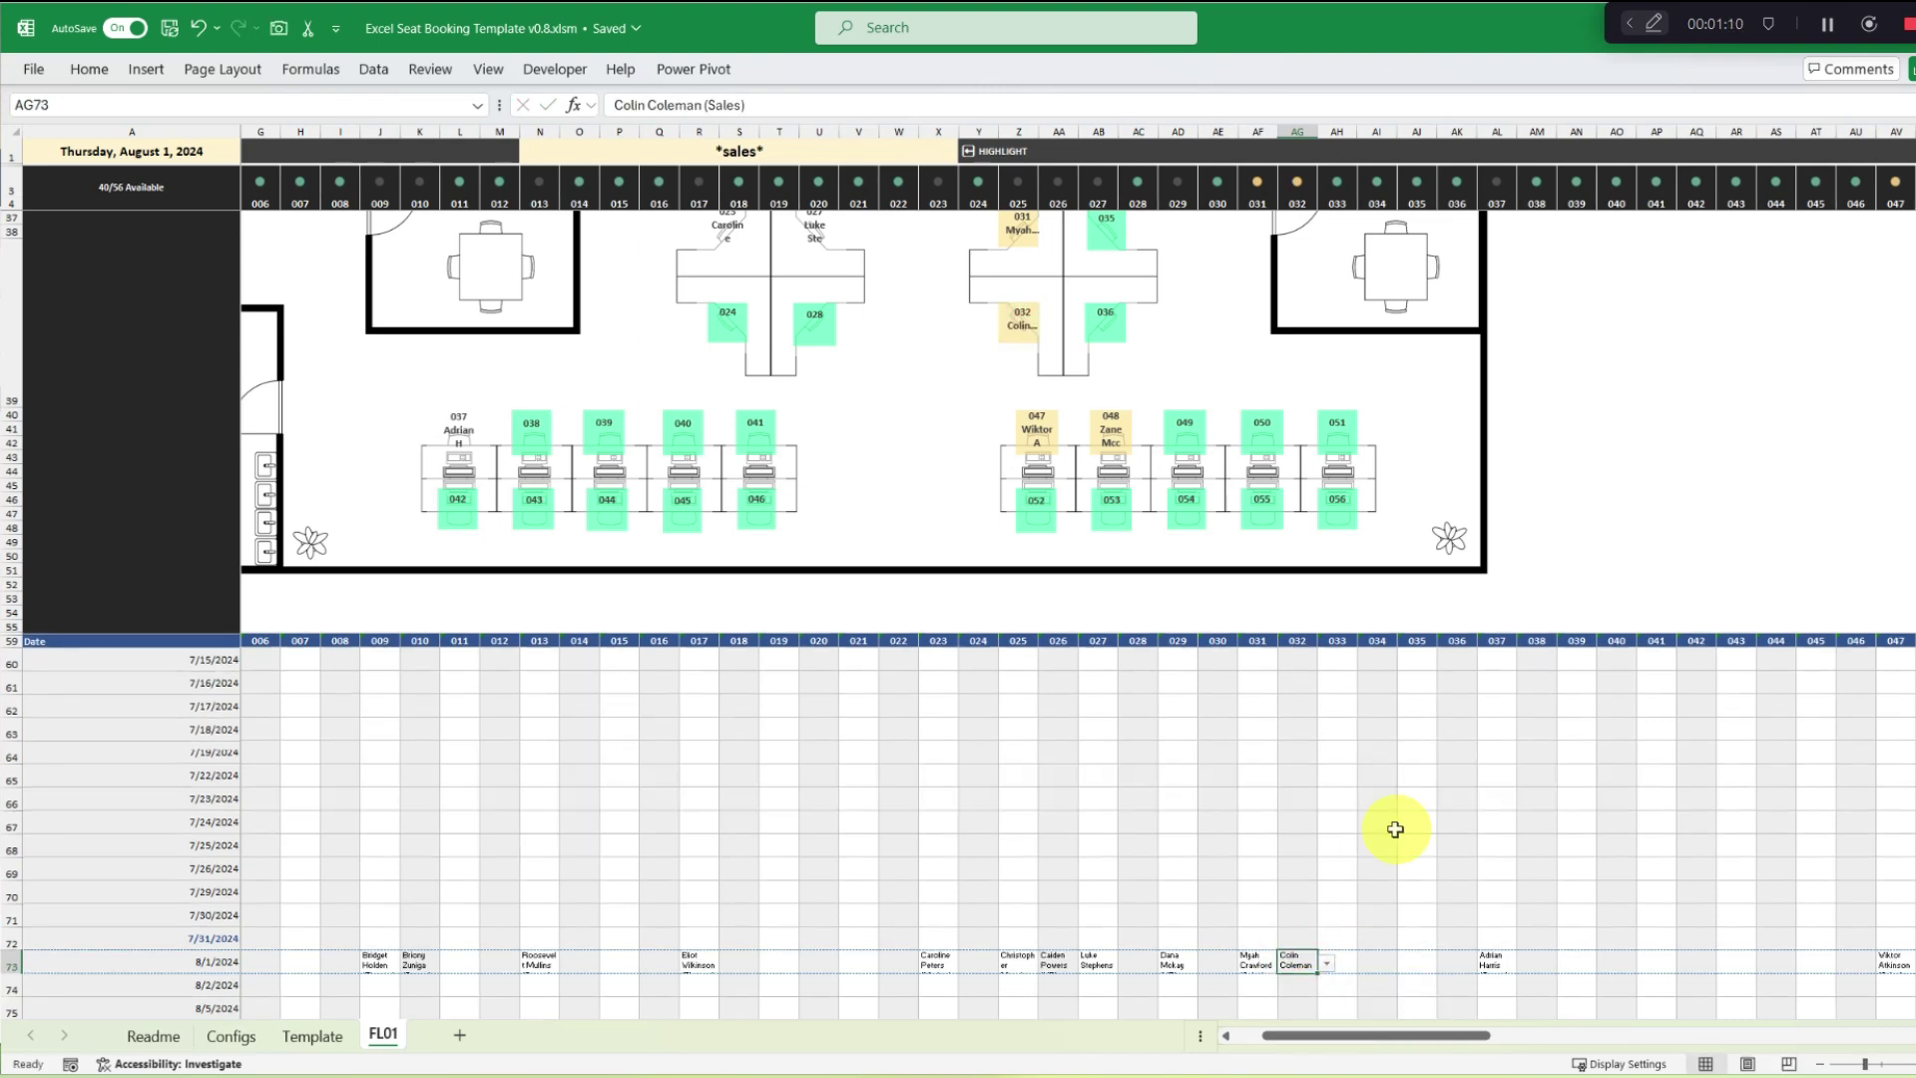
{"action": "scroll", "coordinate": [1395, 828], "scroll_direction": "up", "scroll_amount": 9}
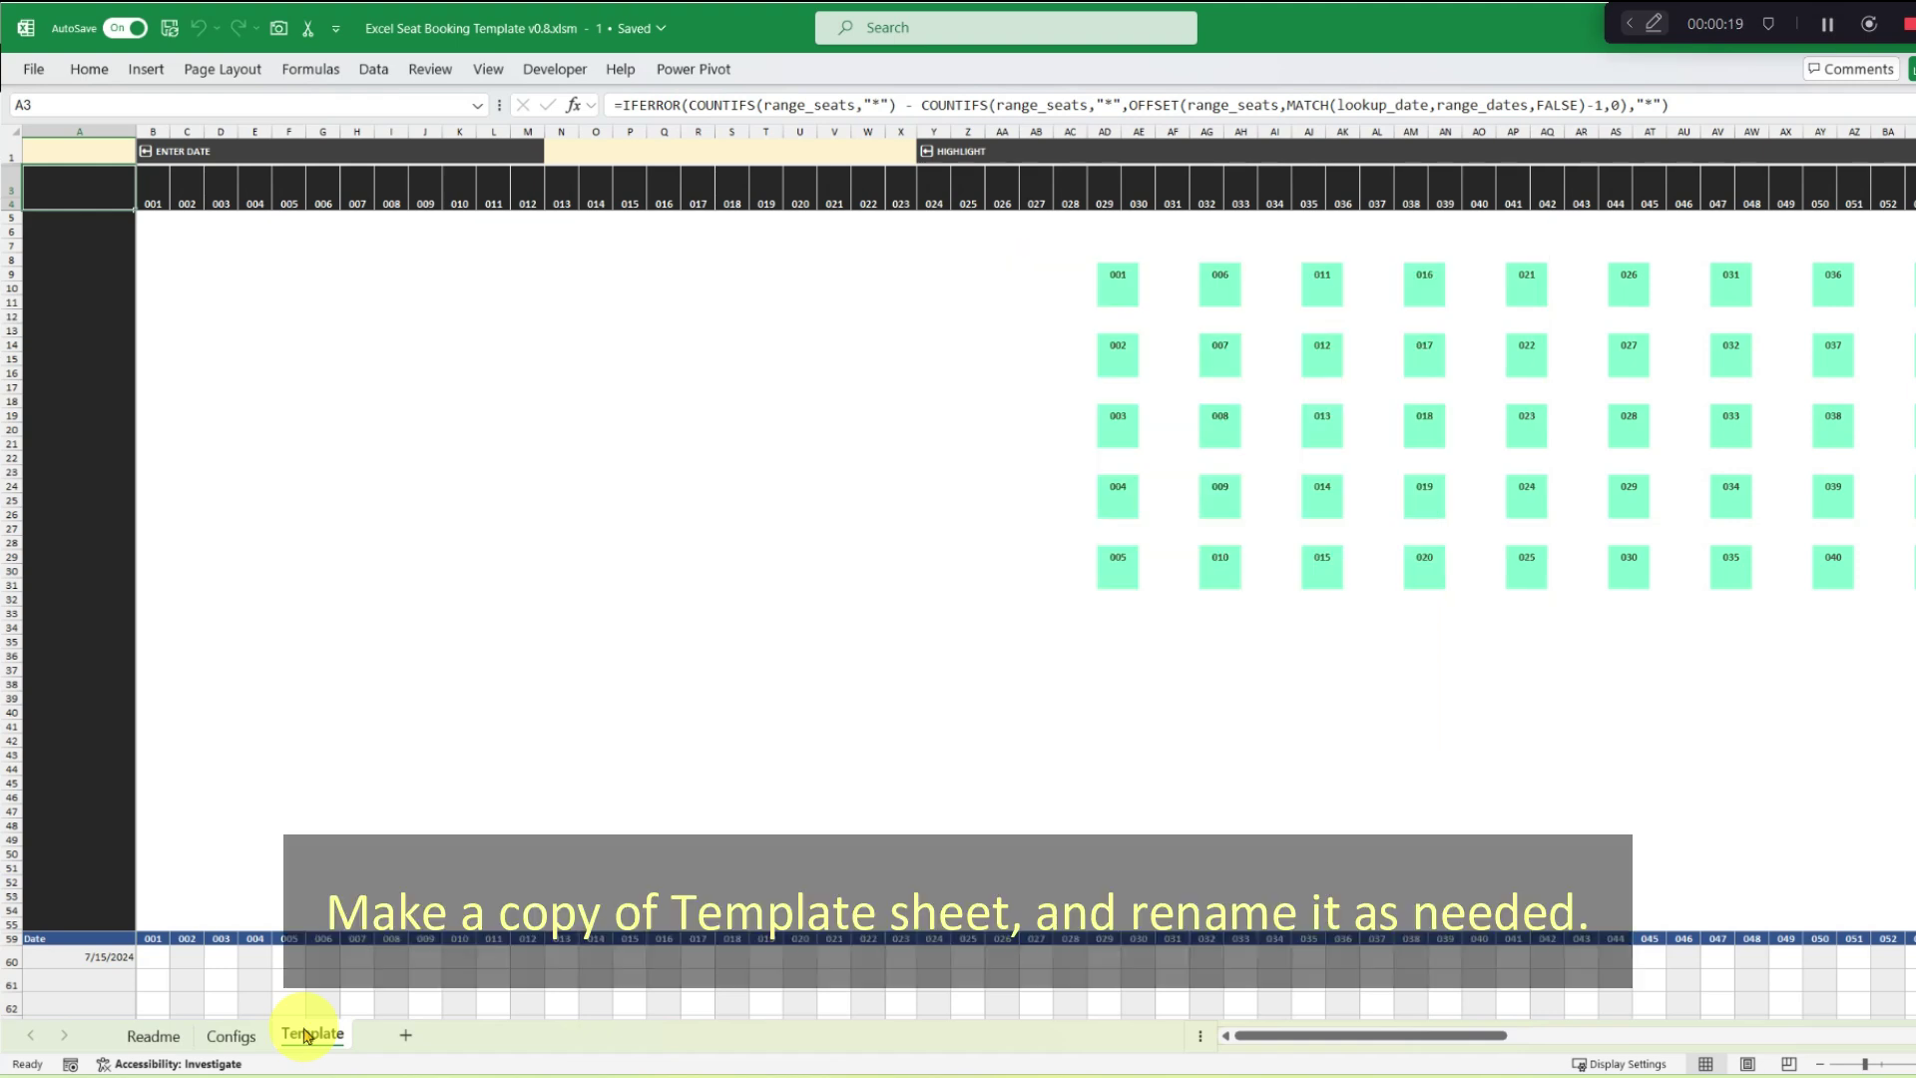
Duplicate the Template sheet, start renaming the copy, and copy the draw.io floor plan as an image.
{"action": "right_click", "coordinate": [312, 1038]}
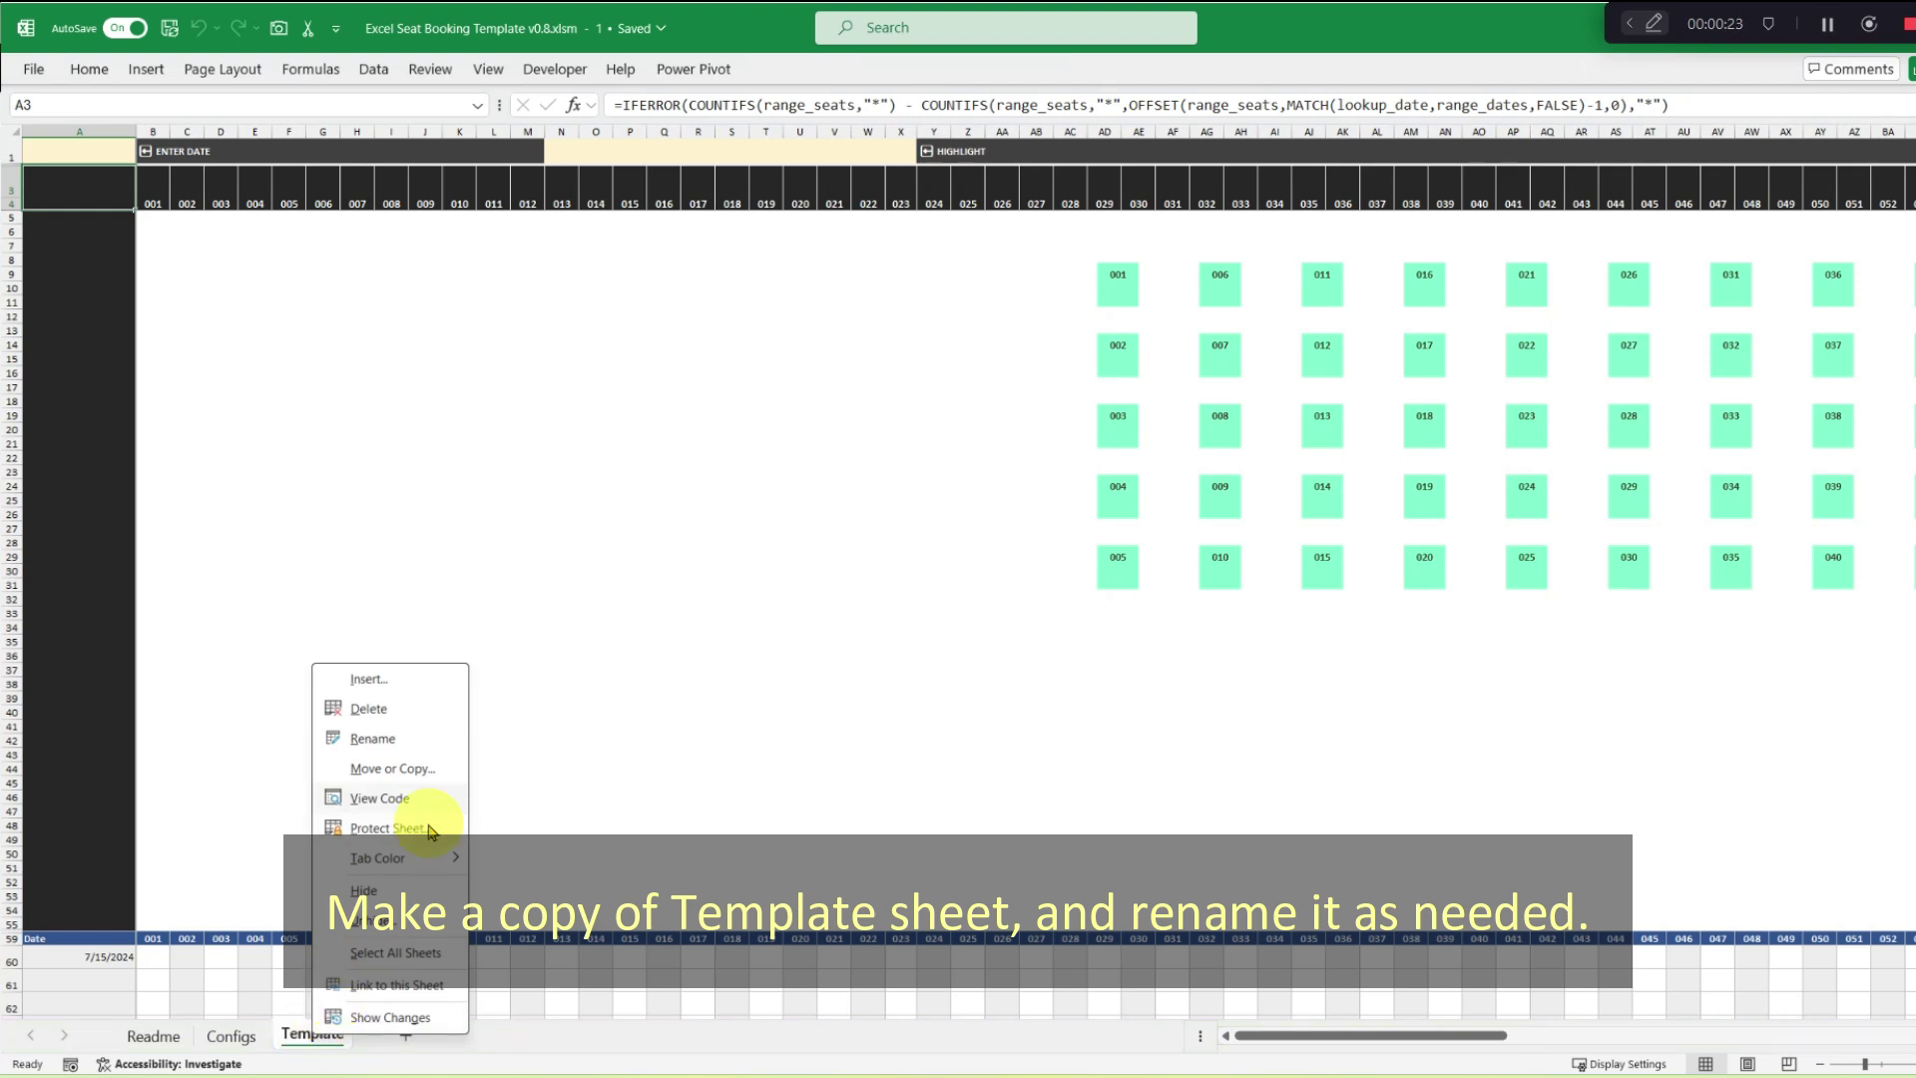
{"action": "left_click", "coordinate": [444, 768]}
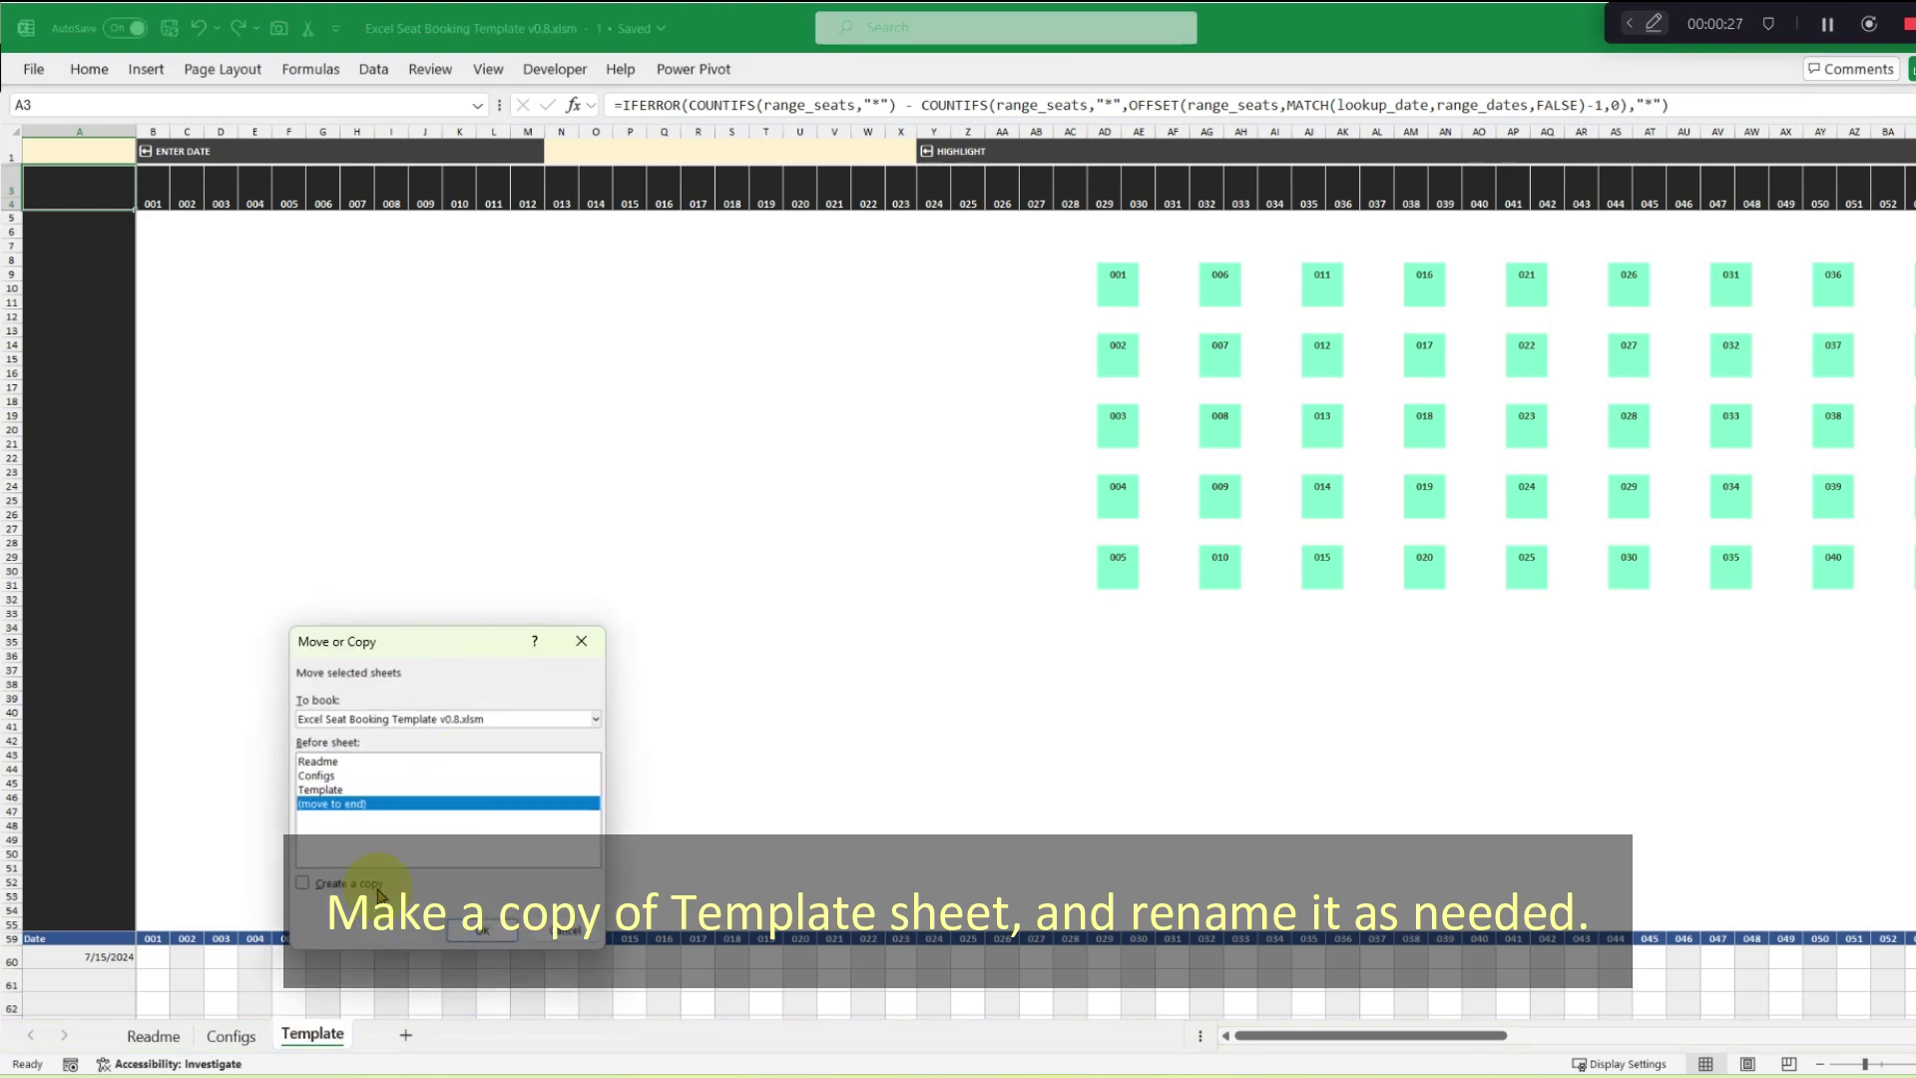
{"action": "left_click", "coordinate": [303, 884]}
{"action": "left_click", "coordinate": [504, 933]}
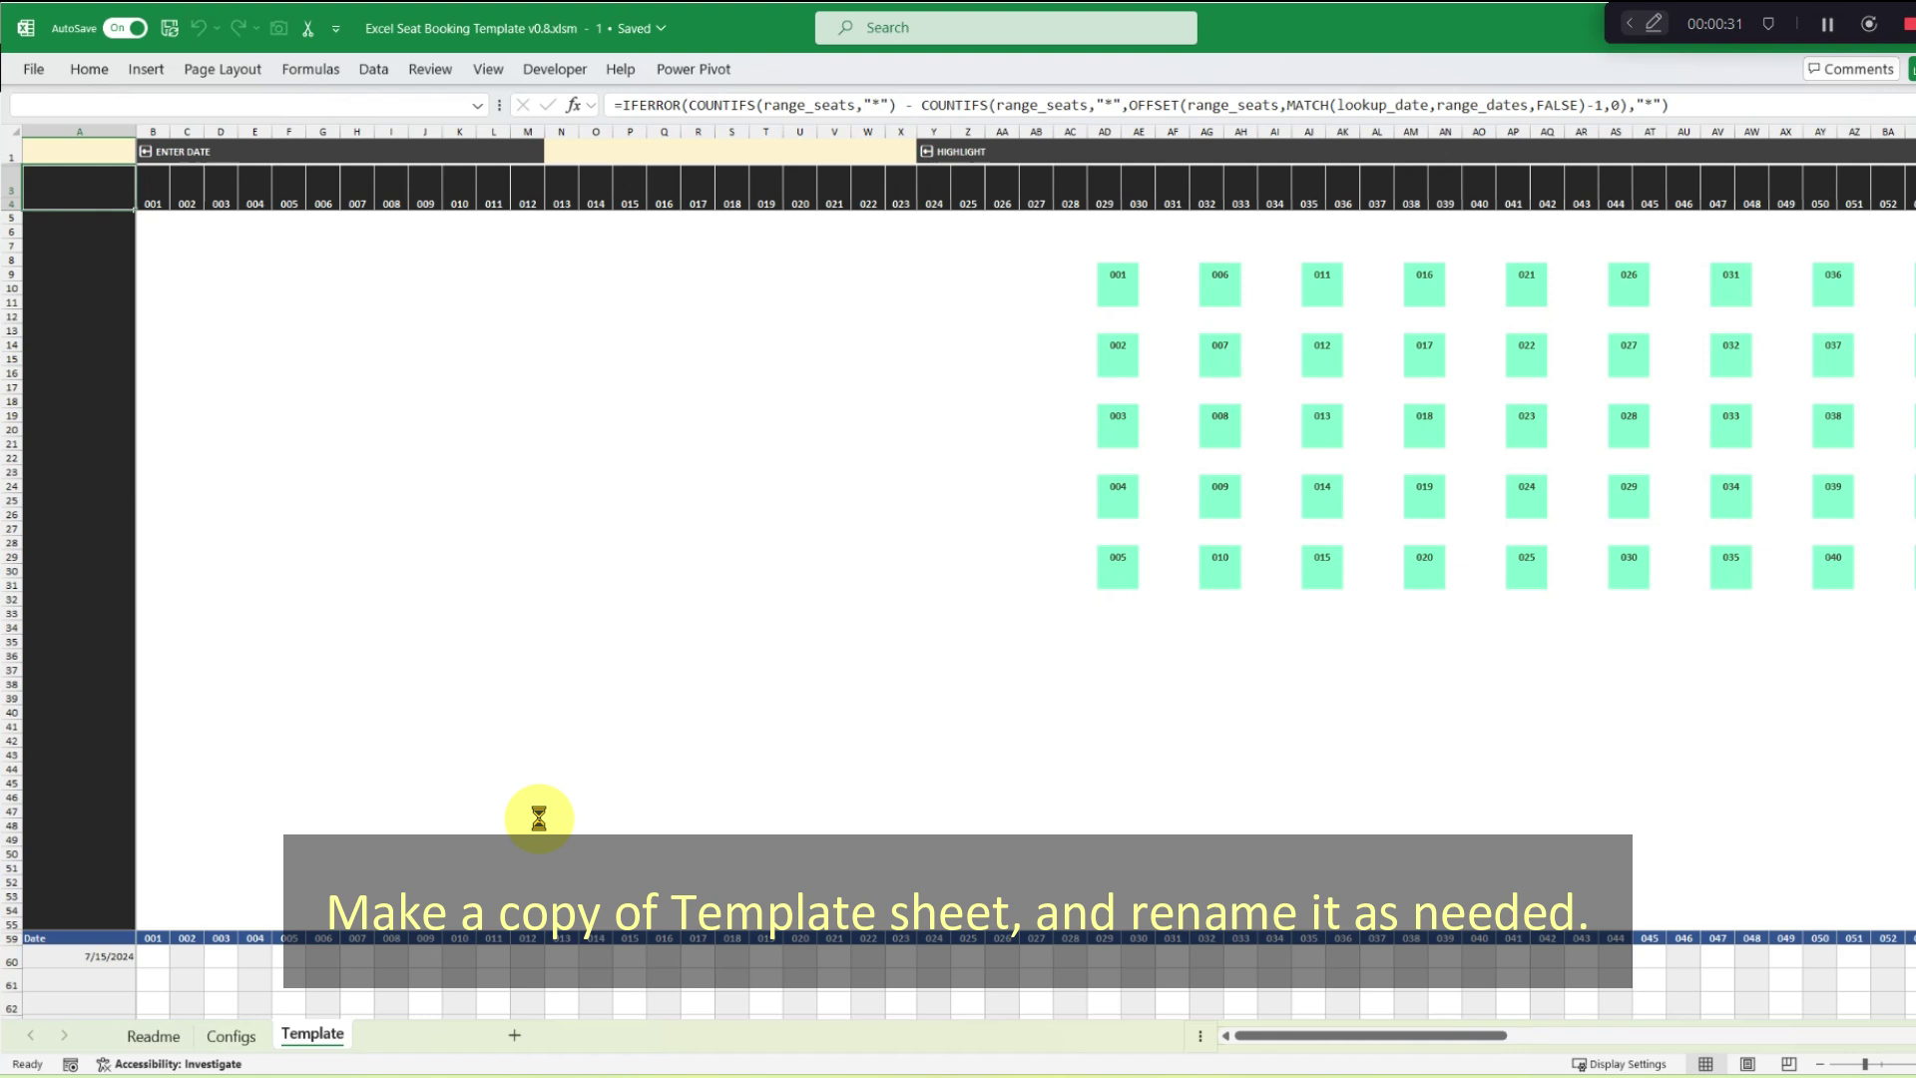
{"action": "double_click", "coordinate": [410, 1034]}
{"action": "type", "text": "F"}
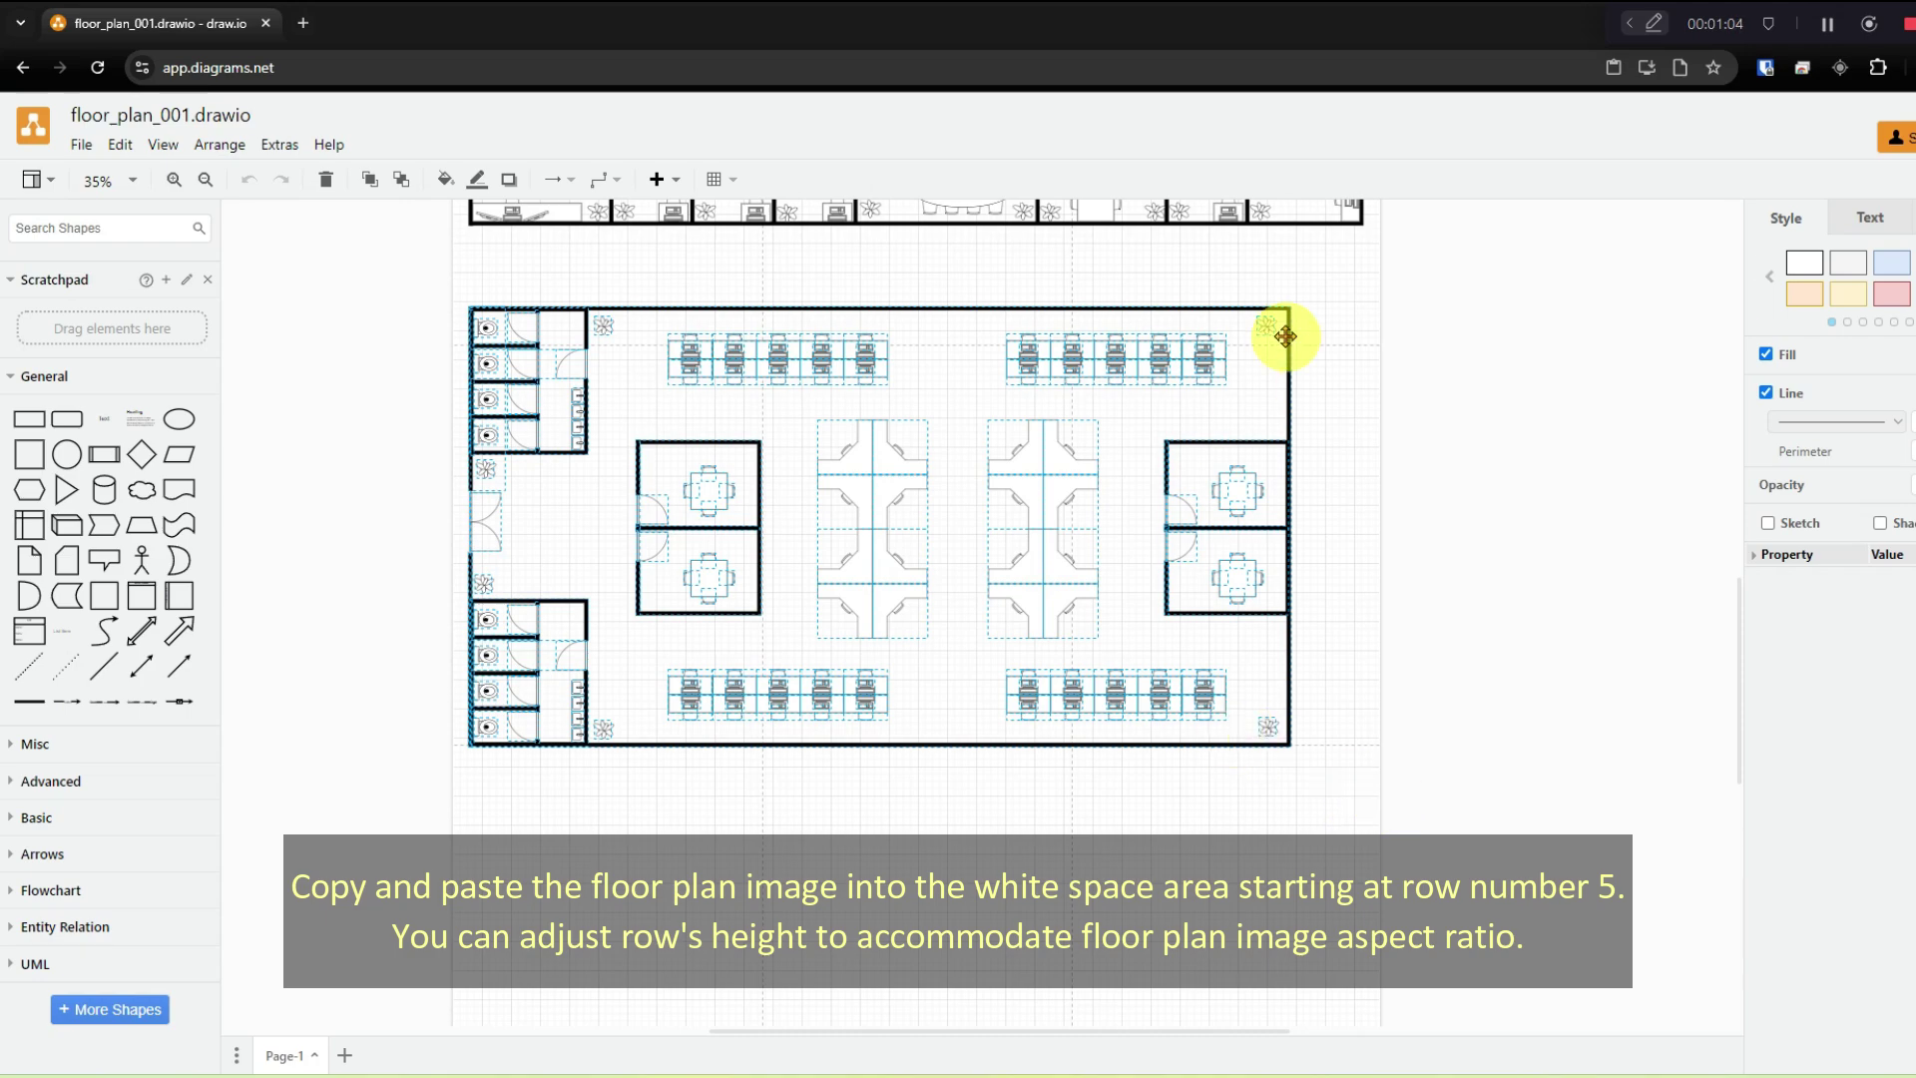
{"action": "right_click", "coordinate": [1246, 566]}
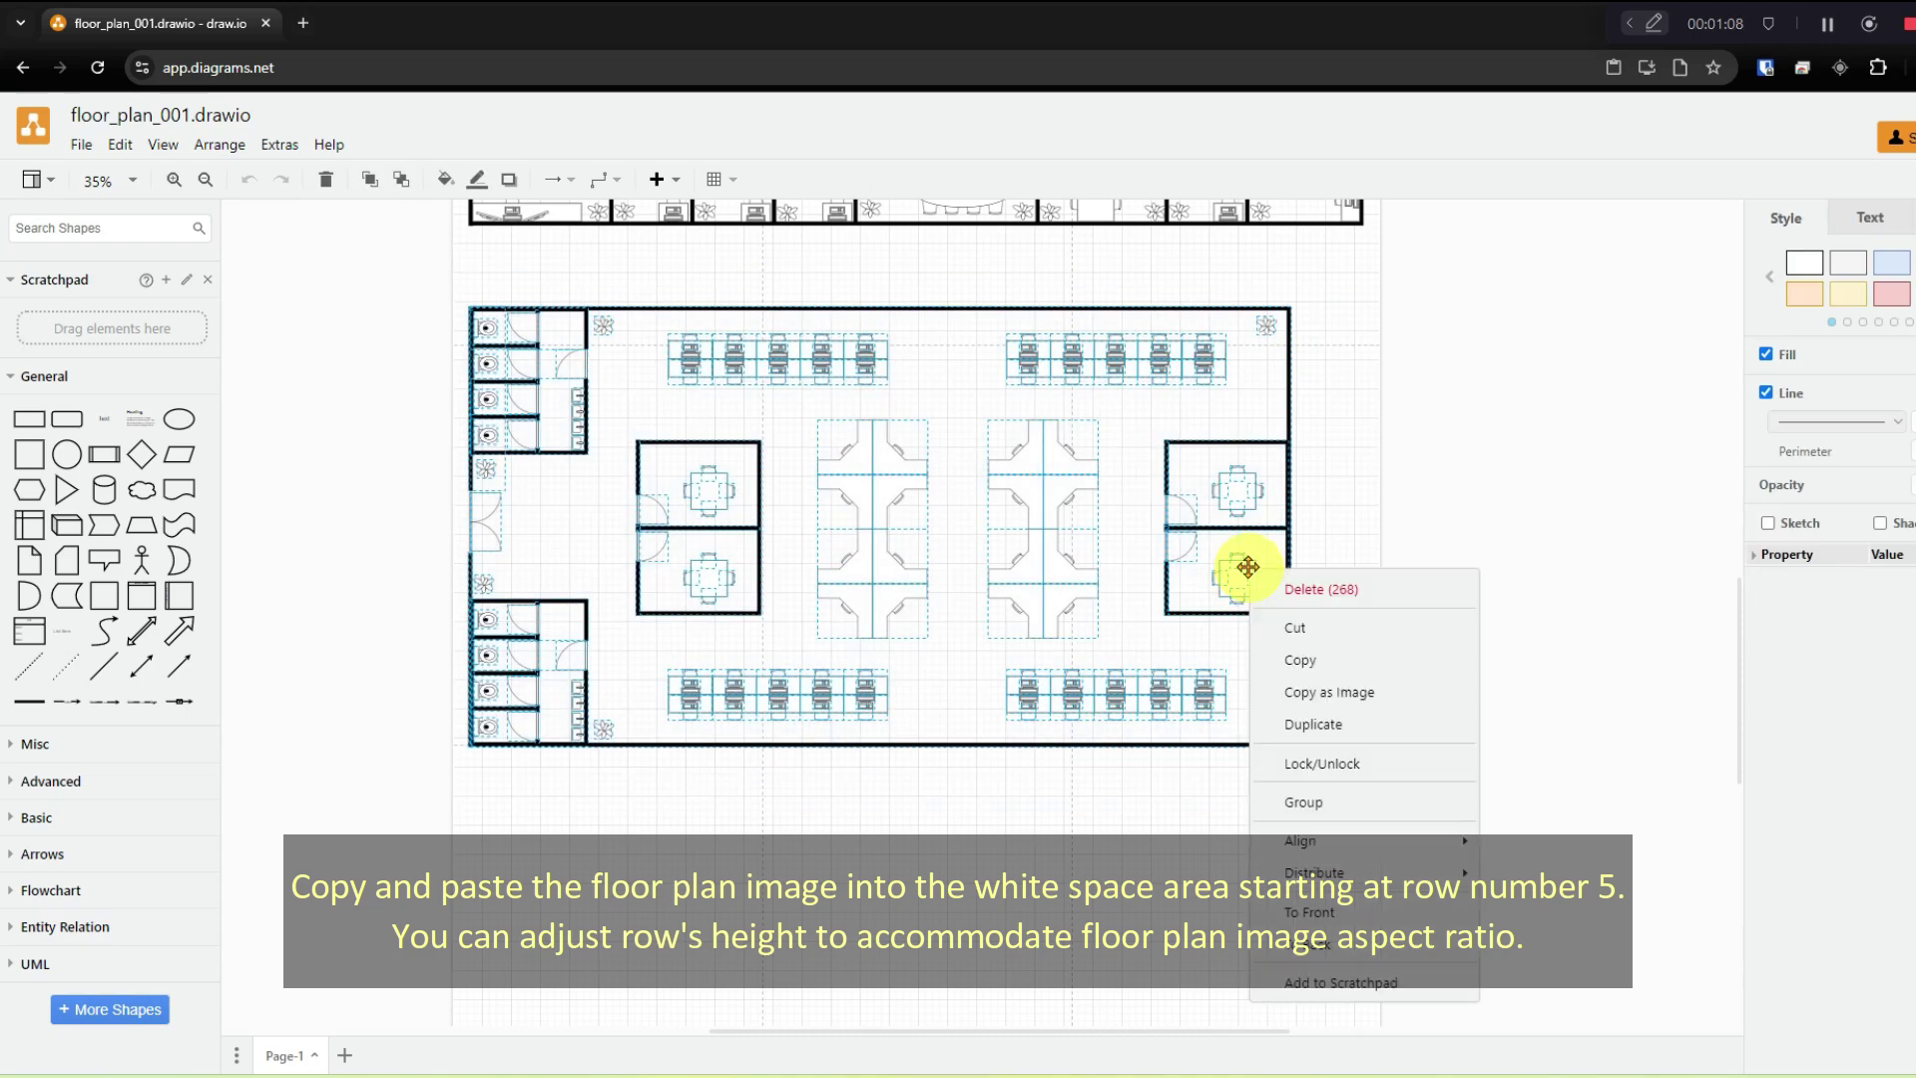
{"action": "left_click", "coordinate": [1424, 692]}
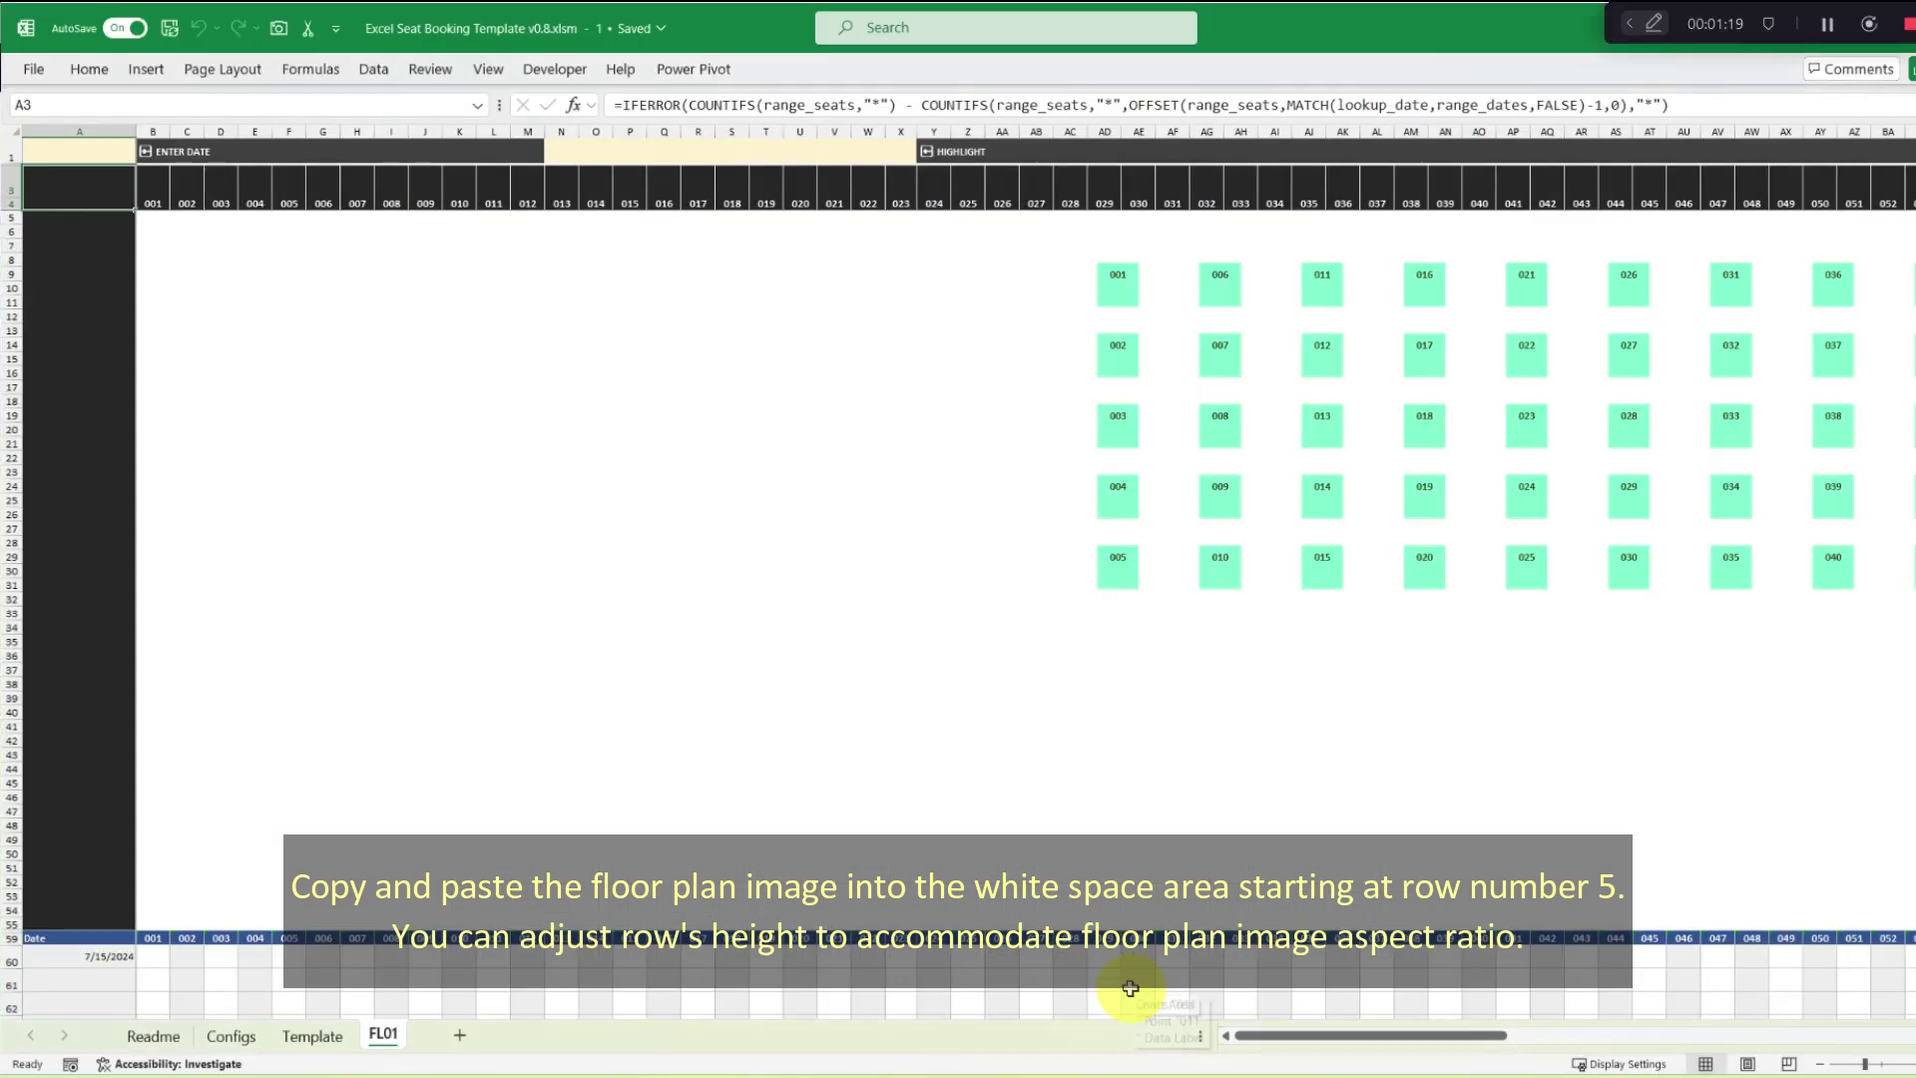
Paste the floor-plan image at C7, shrink it to the white area, and make row 8 taller.
{"action": "left_click", "coordinate": [187, 245]}
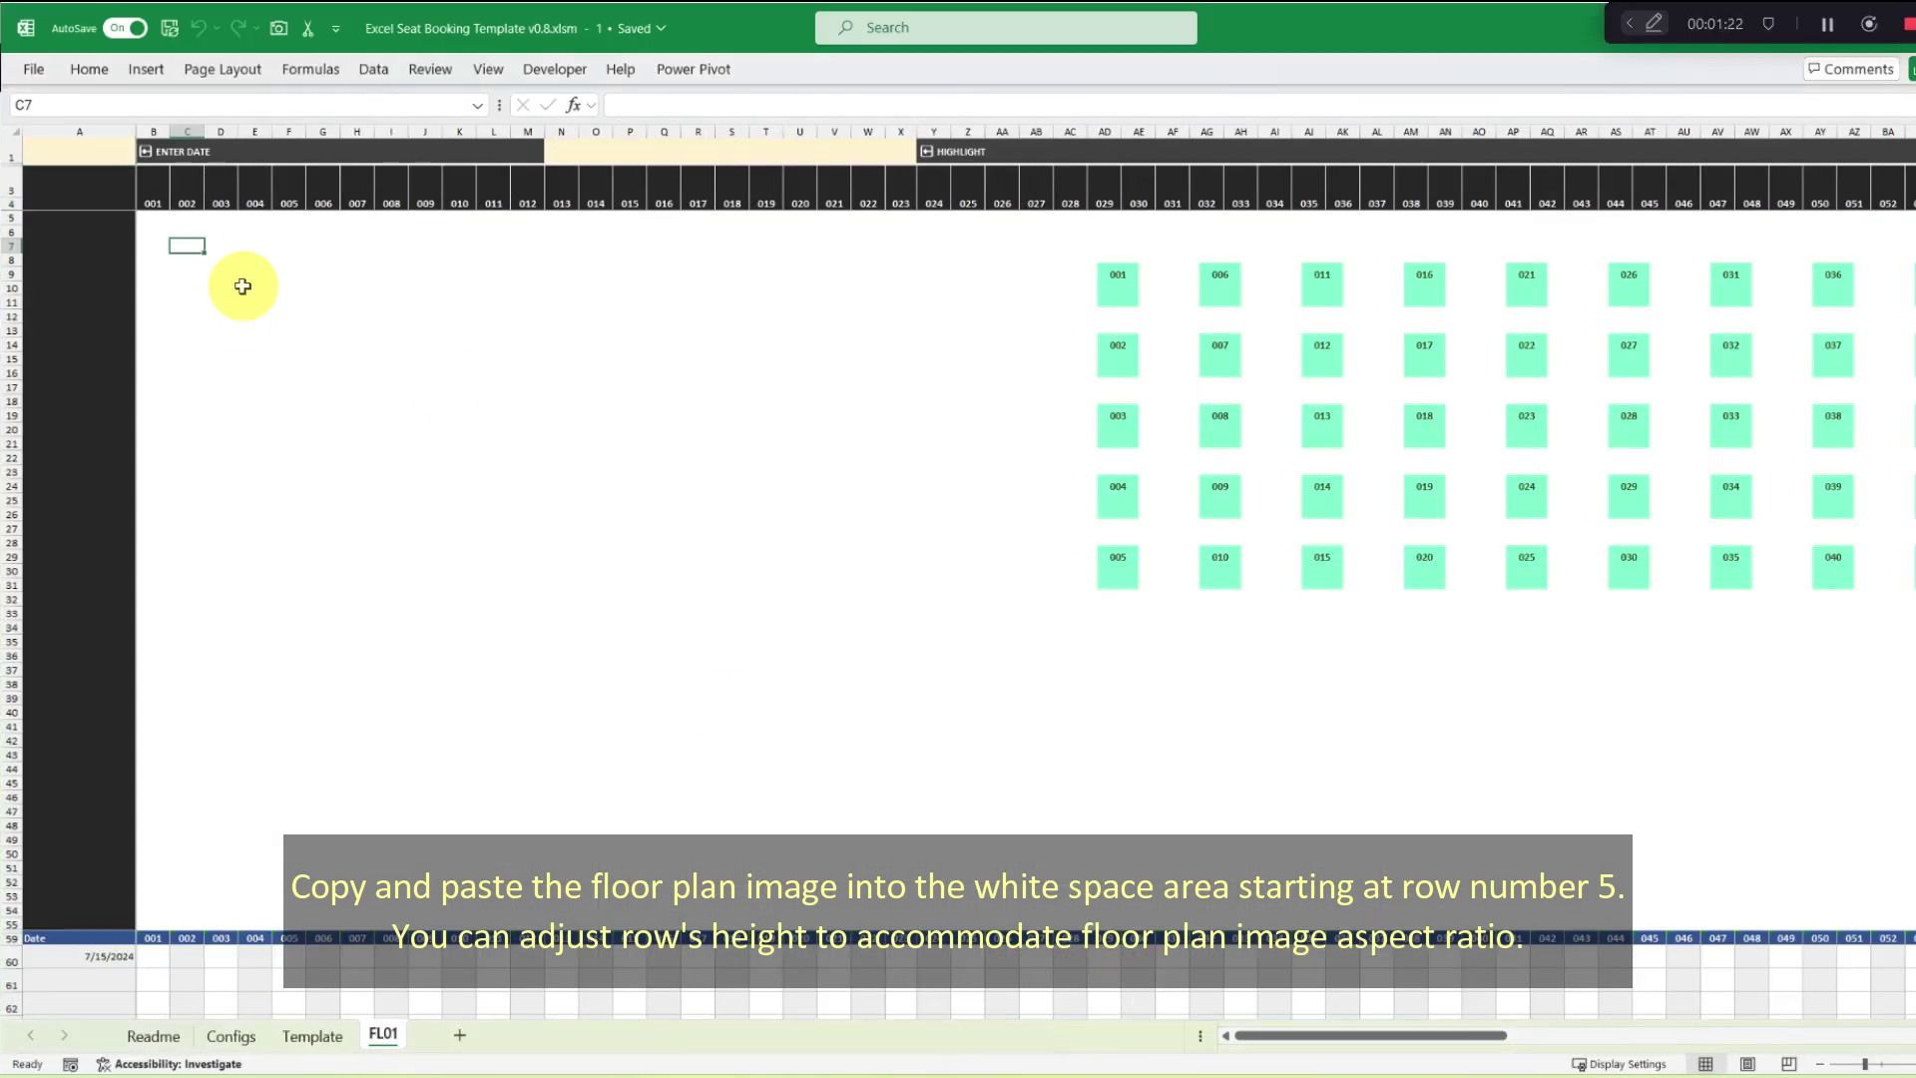
{"action": "key", "text": "ctrl+v"}
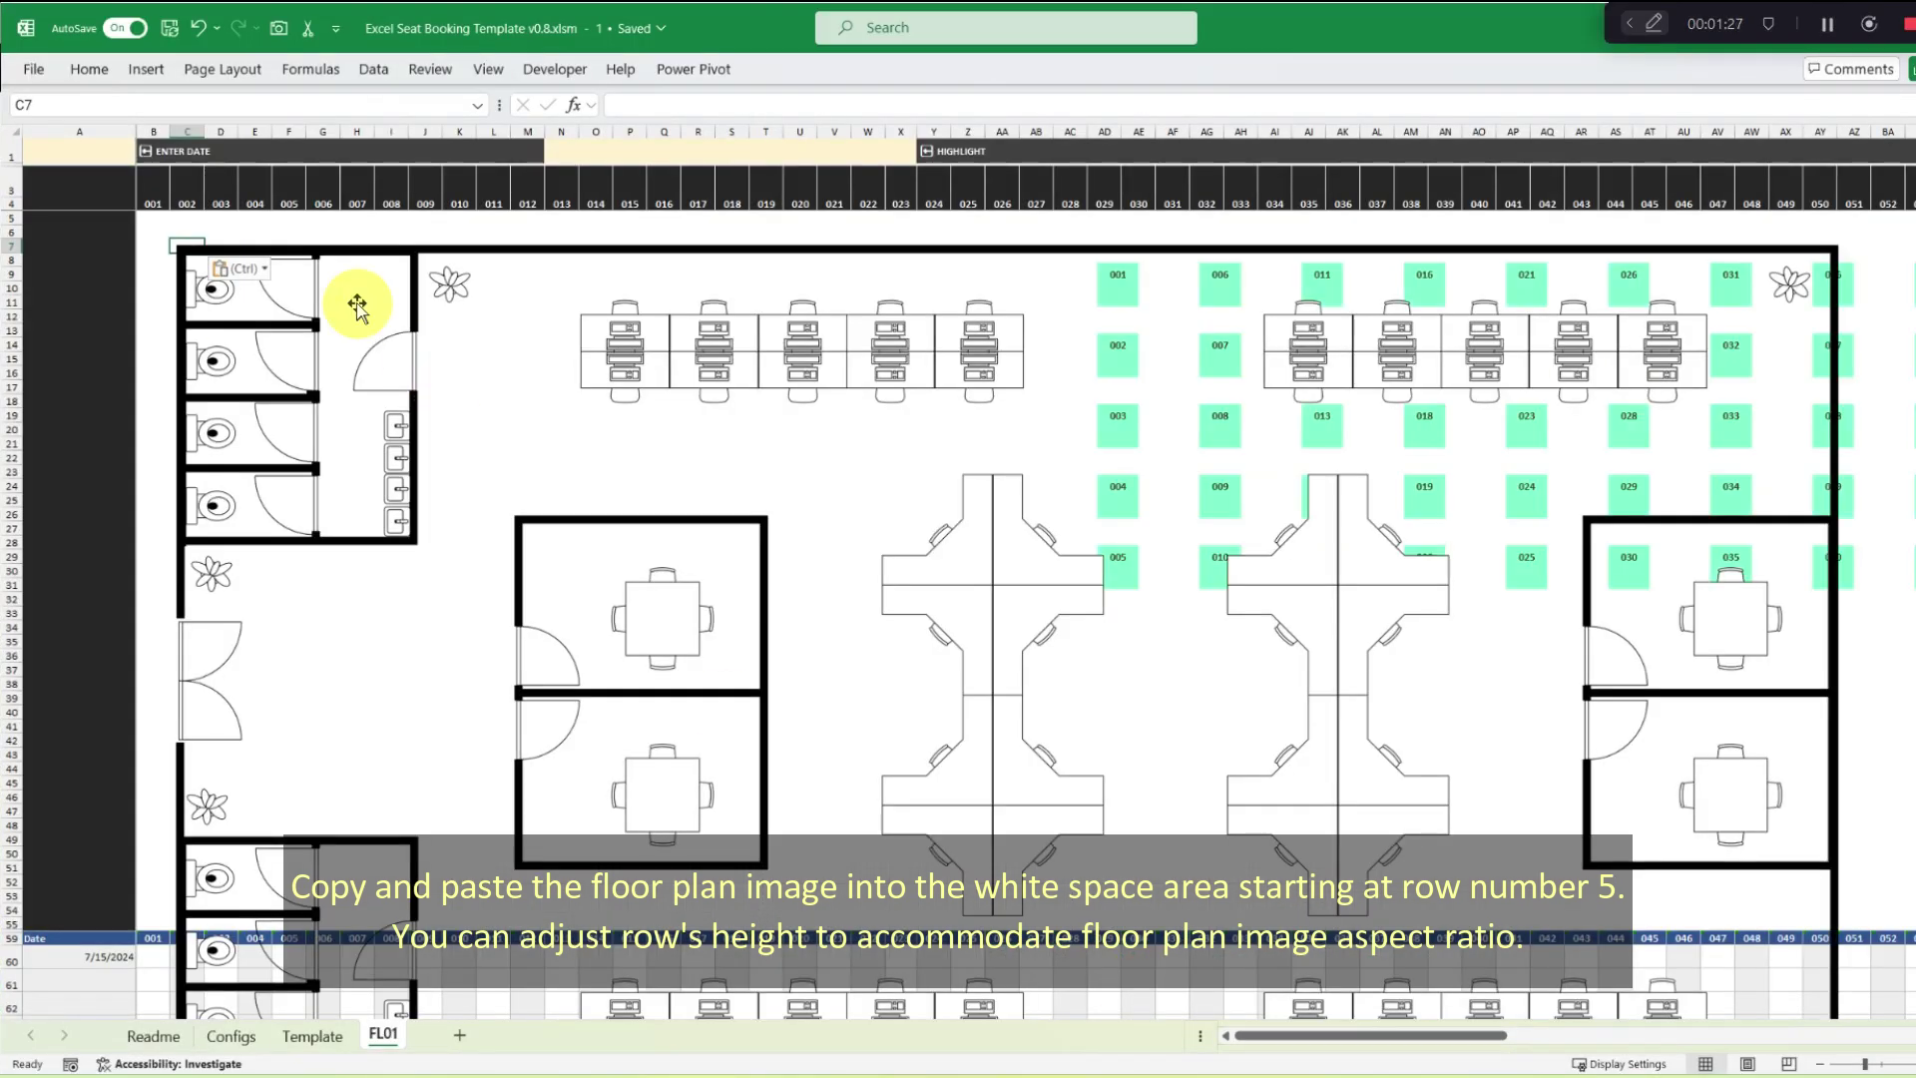
{"action": "scroll", "coordinate": [1637, 684], "scroll_direction": "down", "scroll_amount": 5}
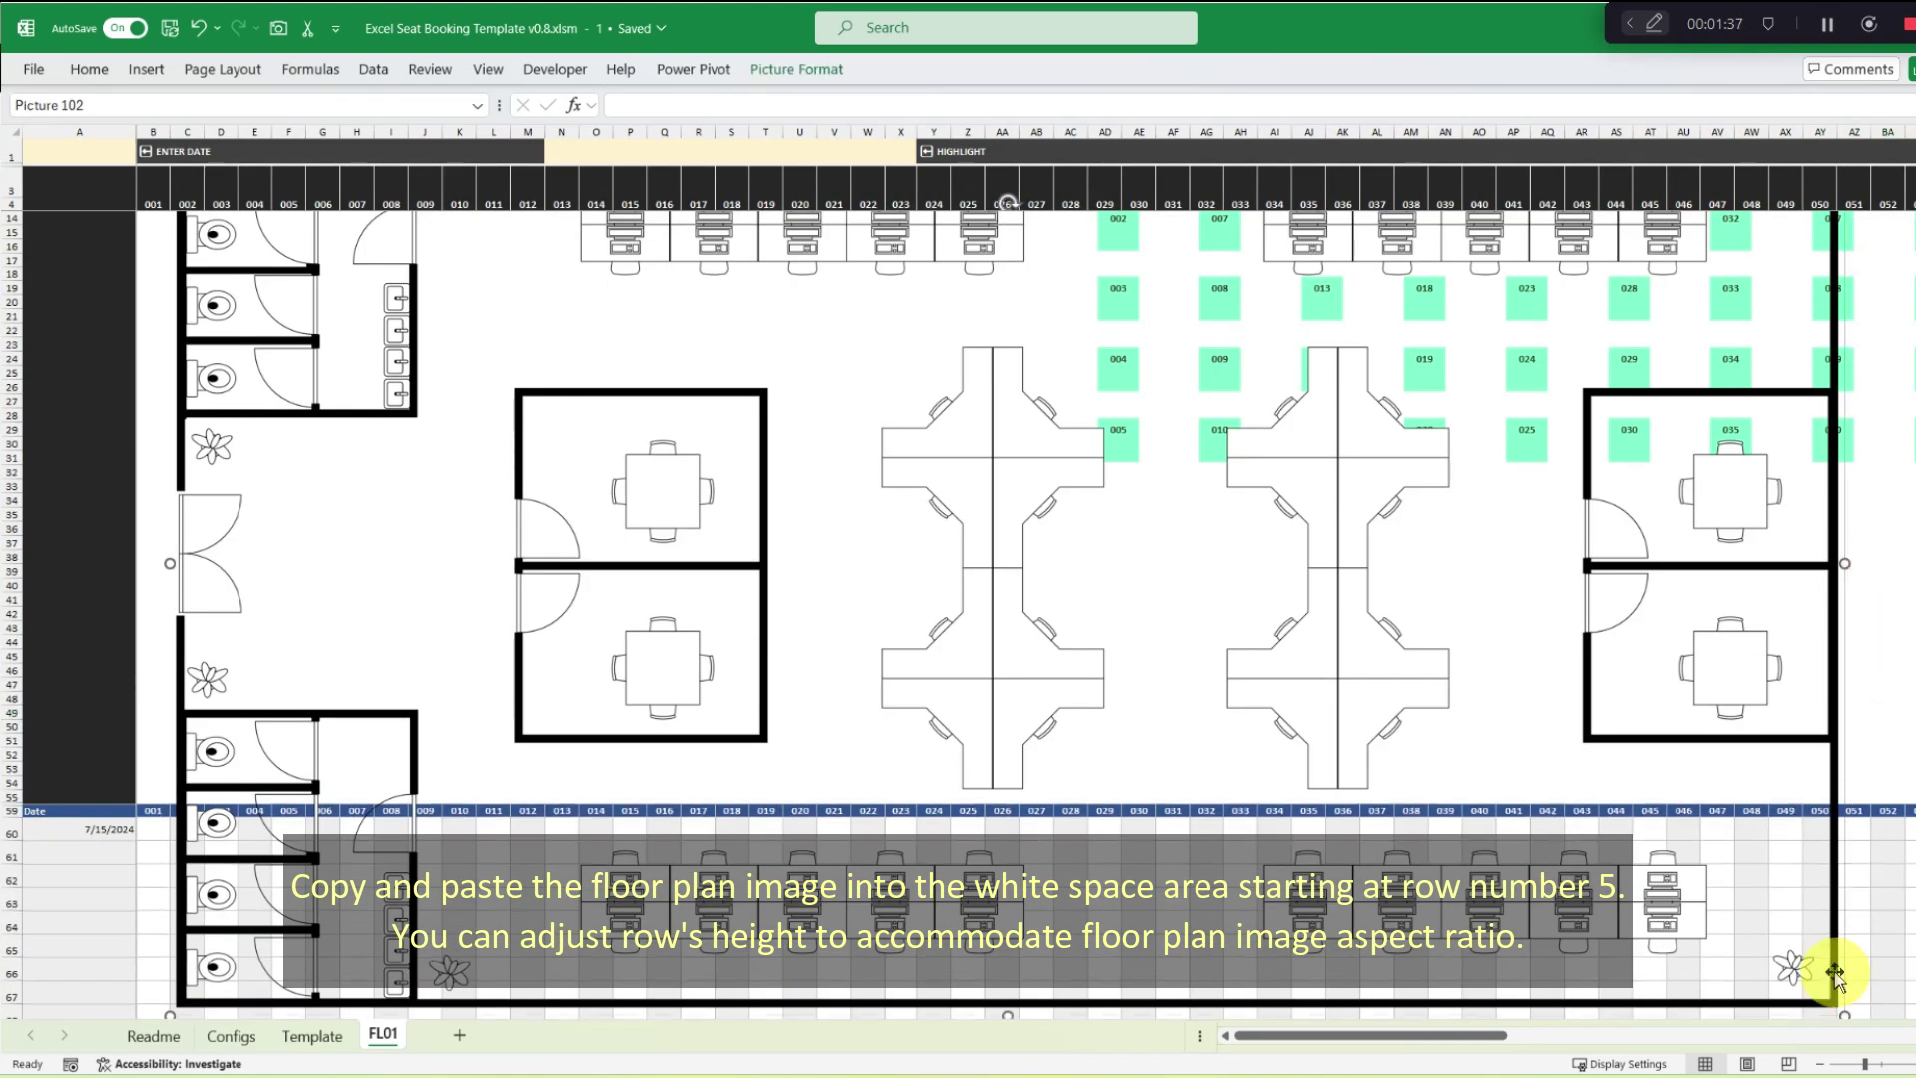
{"action": "left_click_drag", "start_coordinate": [1830, 974], "coordinate": [1660, 839]}
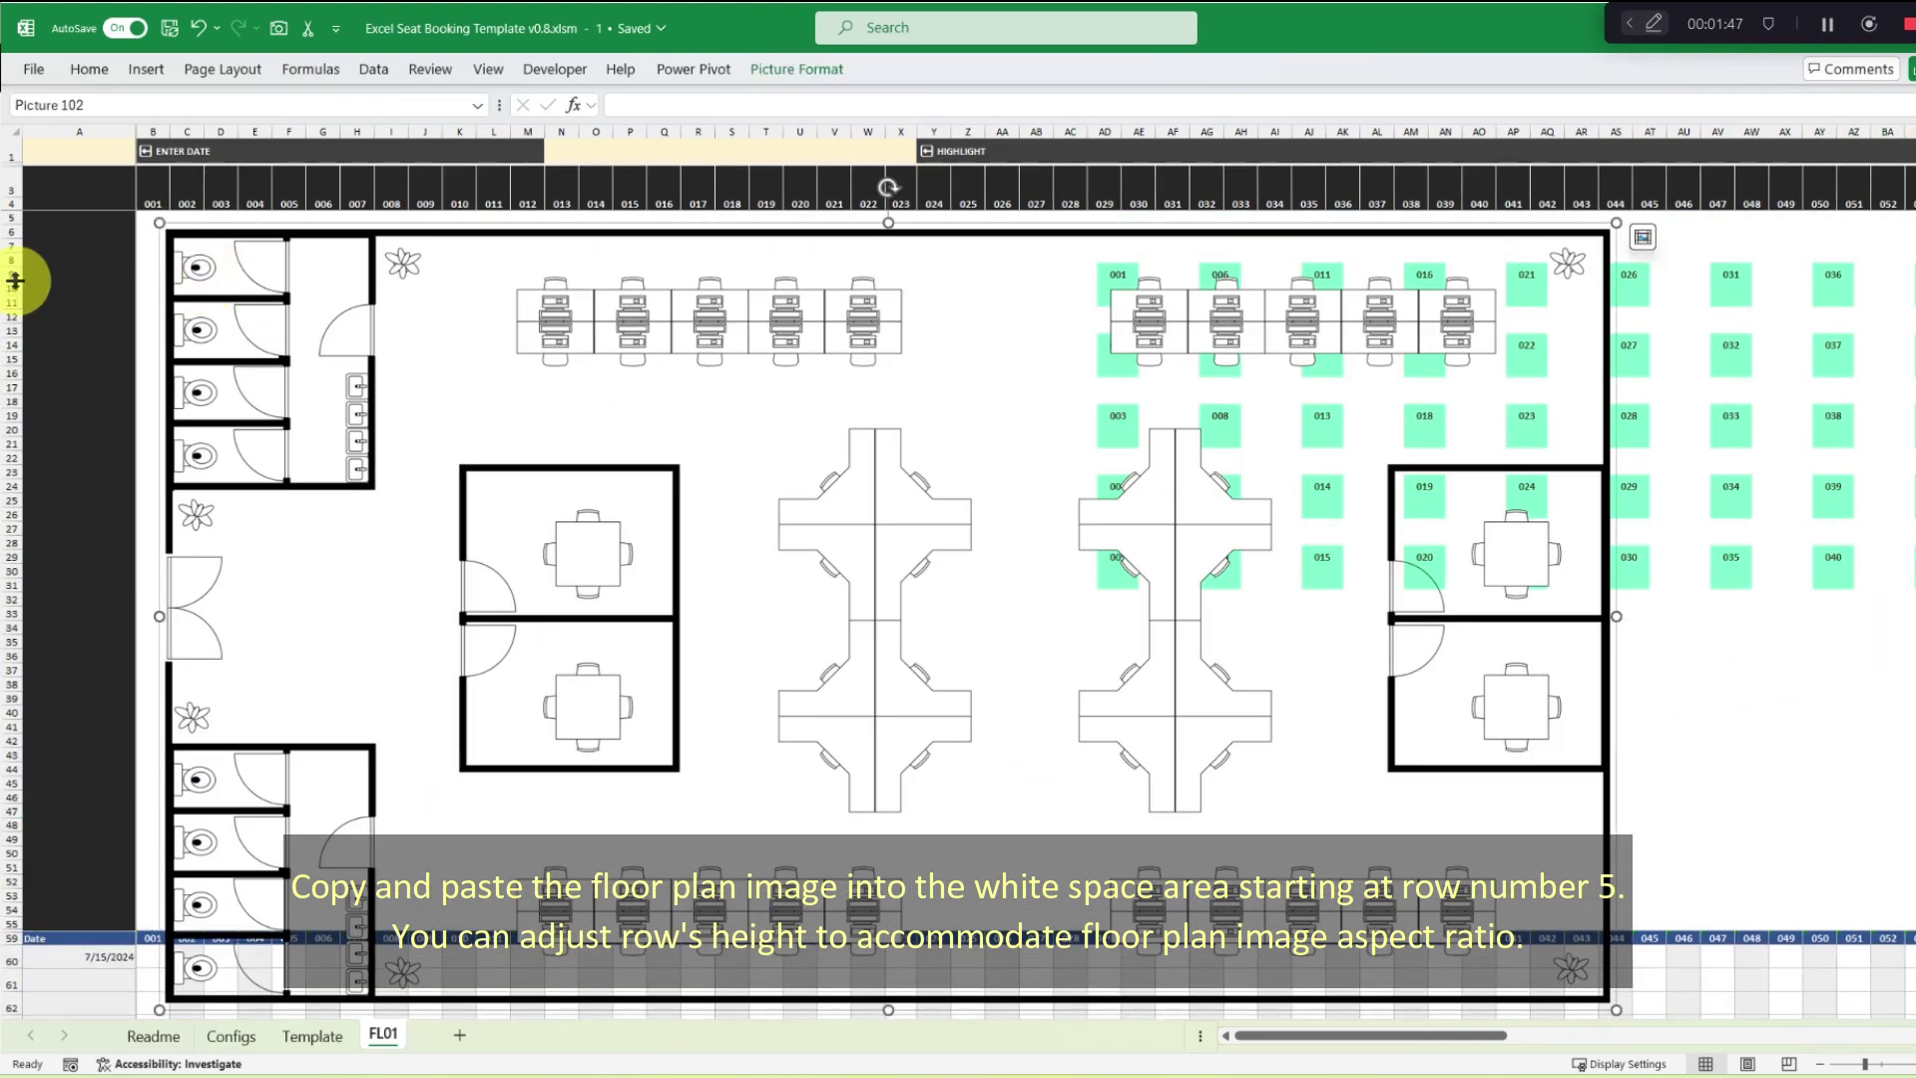
{"action": "left_click_drag", "start_coordinate": [21, 278], "coordinate": [17, 364]}
{"action": "left_click", "coordinate": [1814, 761]}
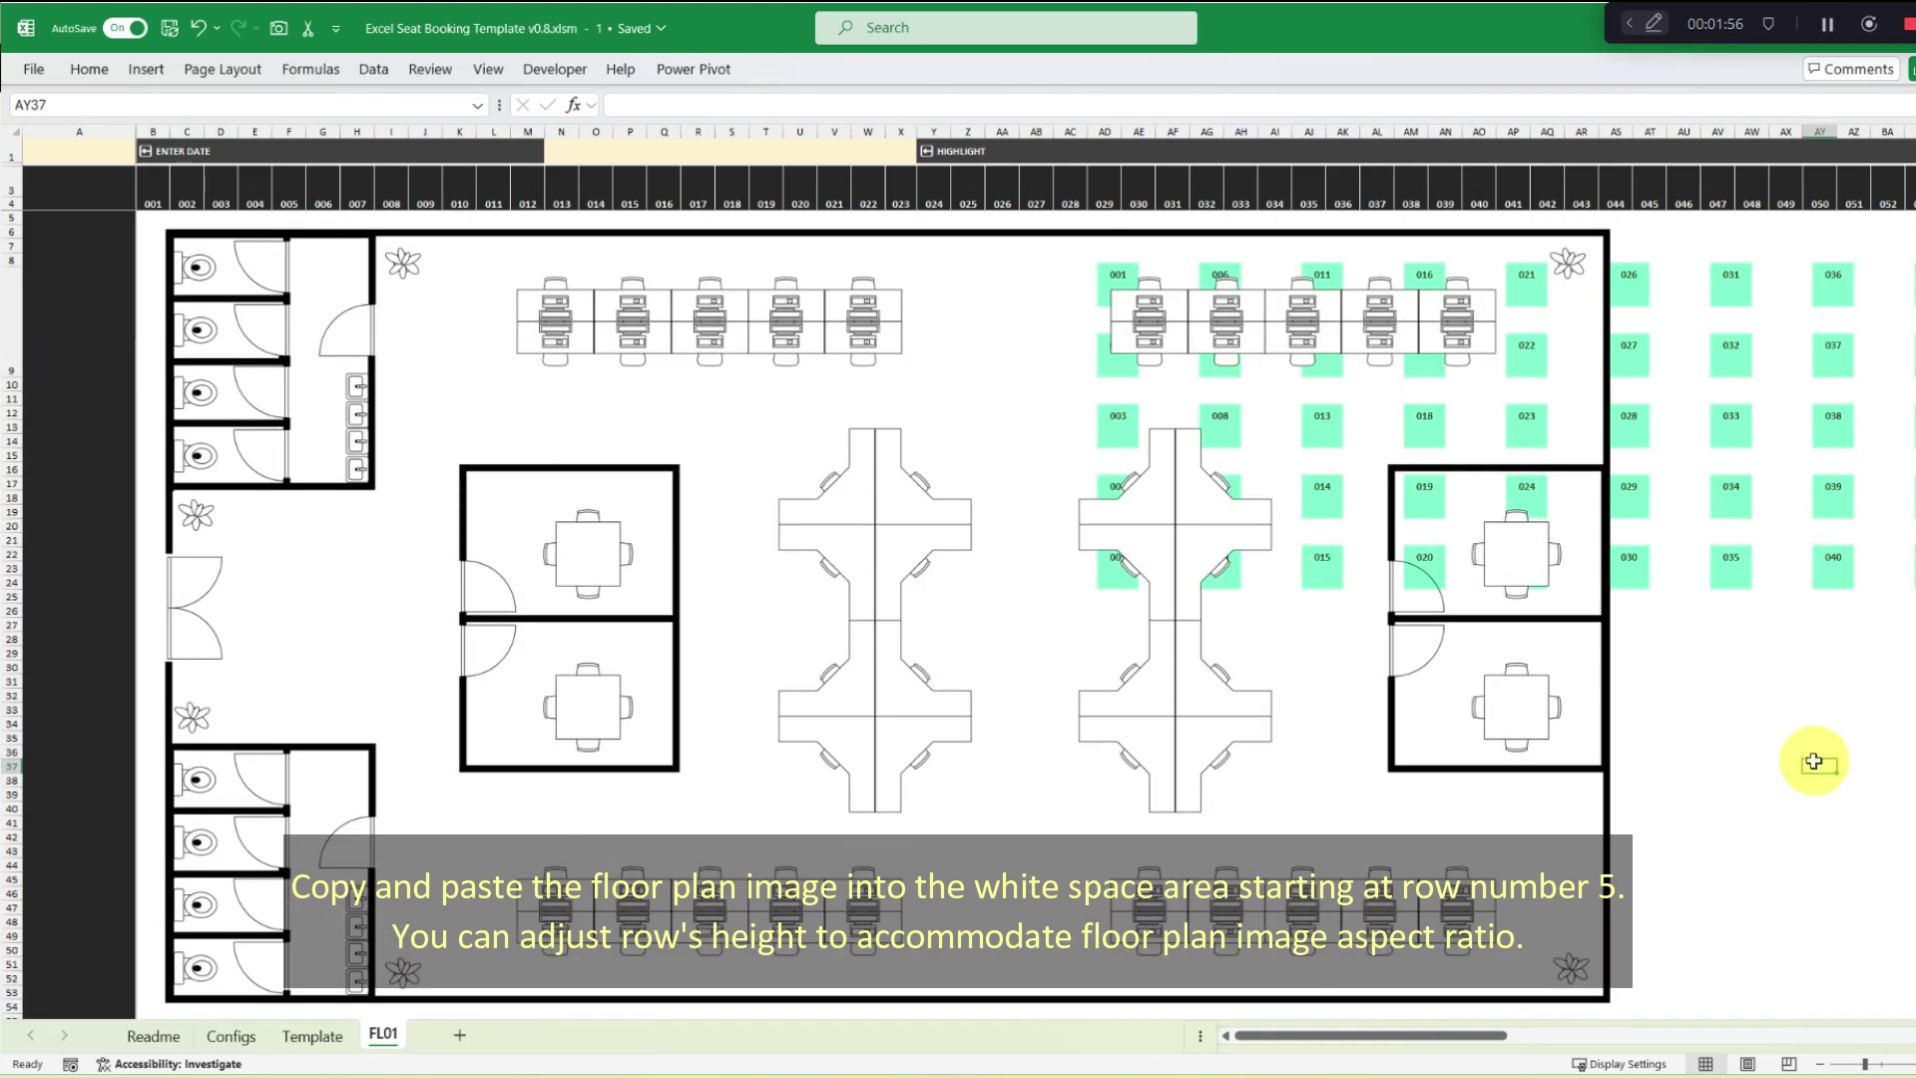
{"action": "left_click", "coordinate": [387, 288]}
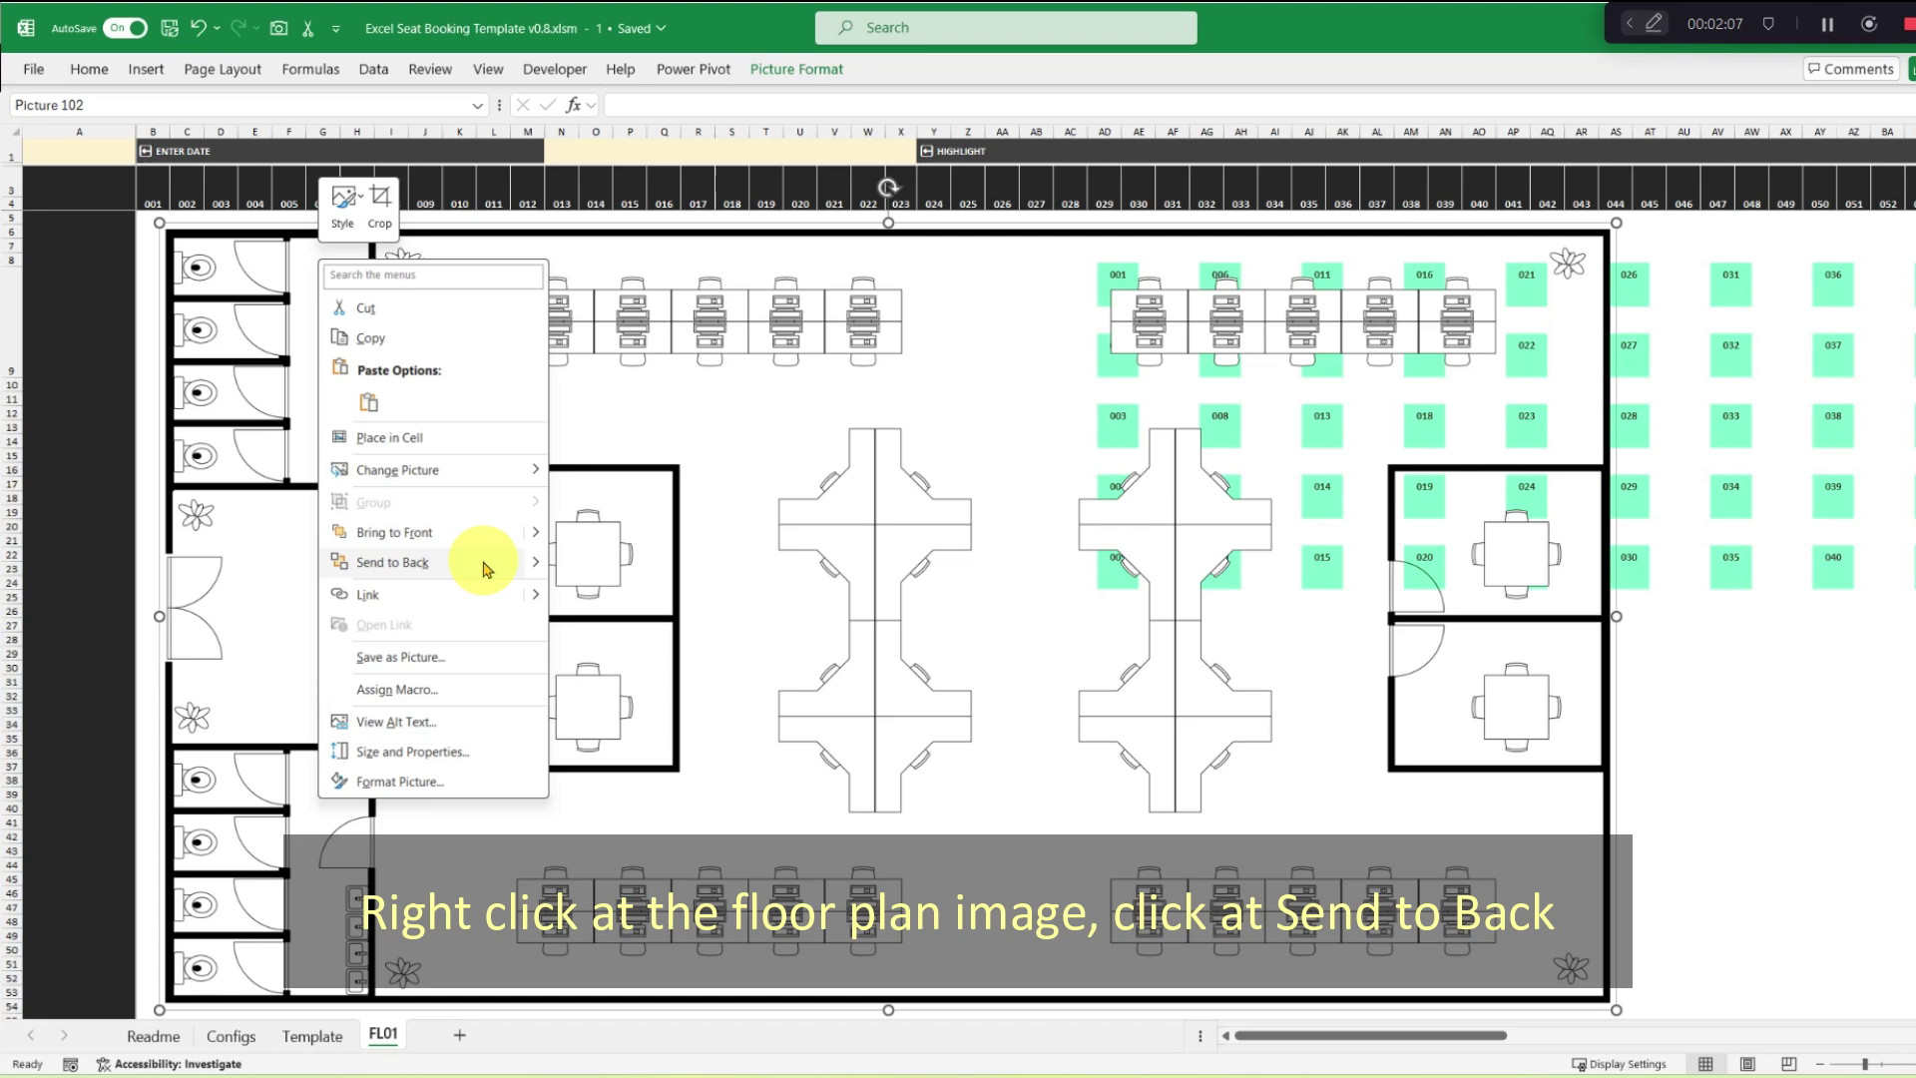
Send the floor-plan picture to back and set it to Don't move or size with cells, kept Locked.
{"action": "left_click", "coordinate": [485, 565]}
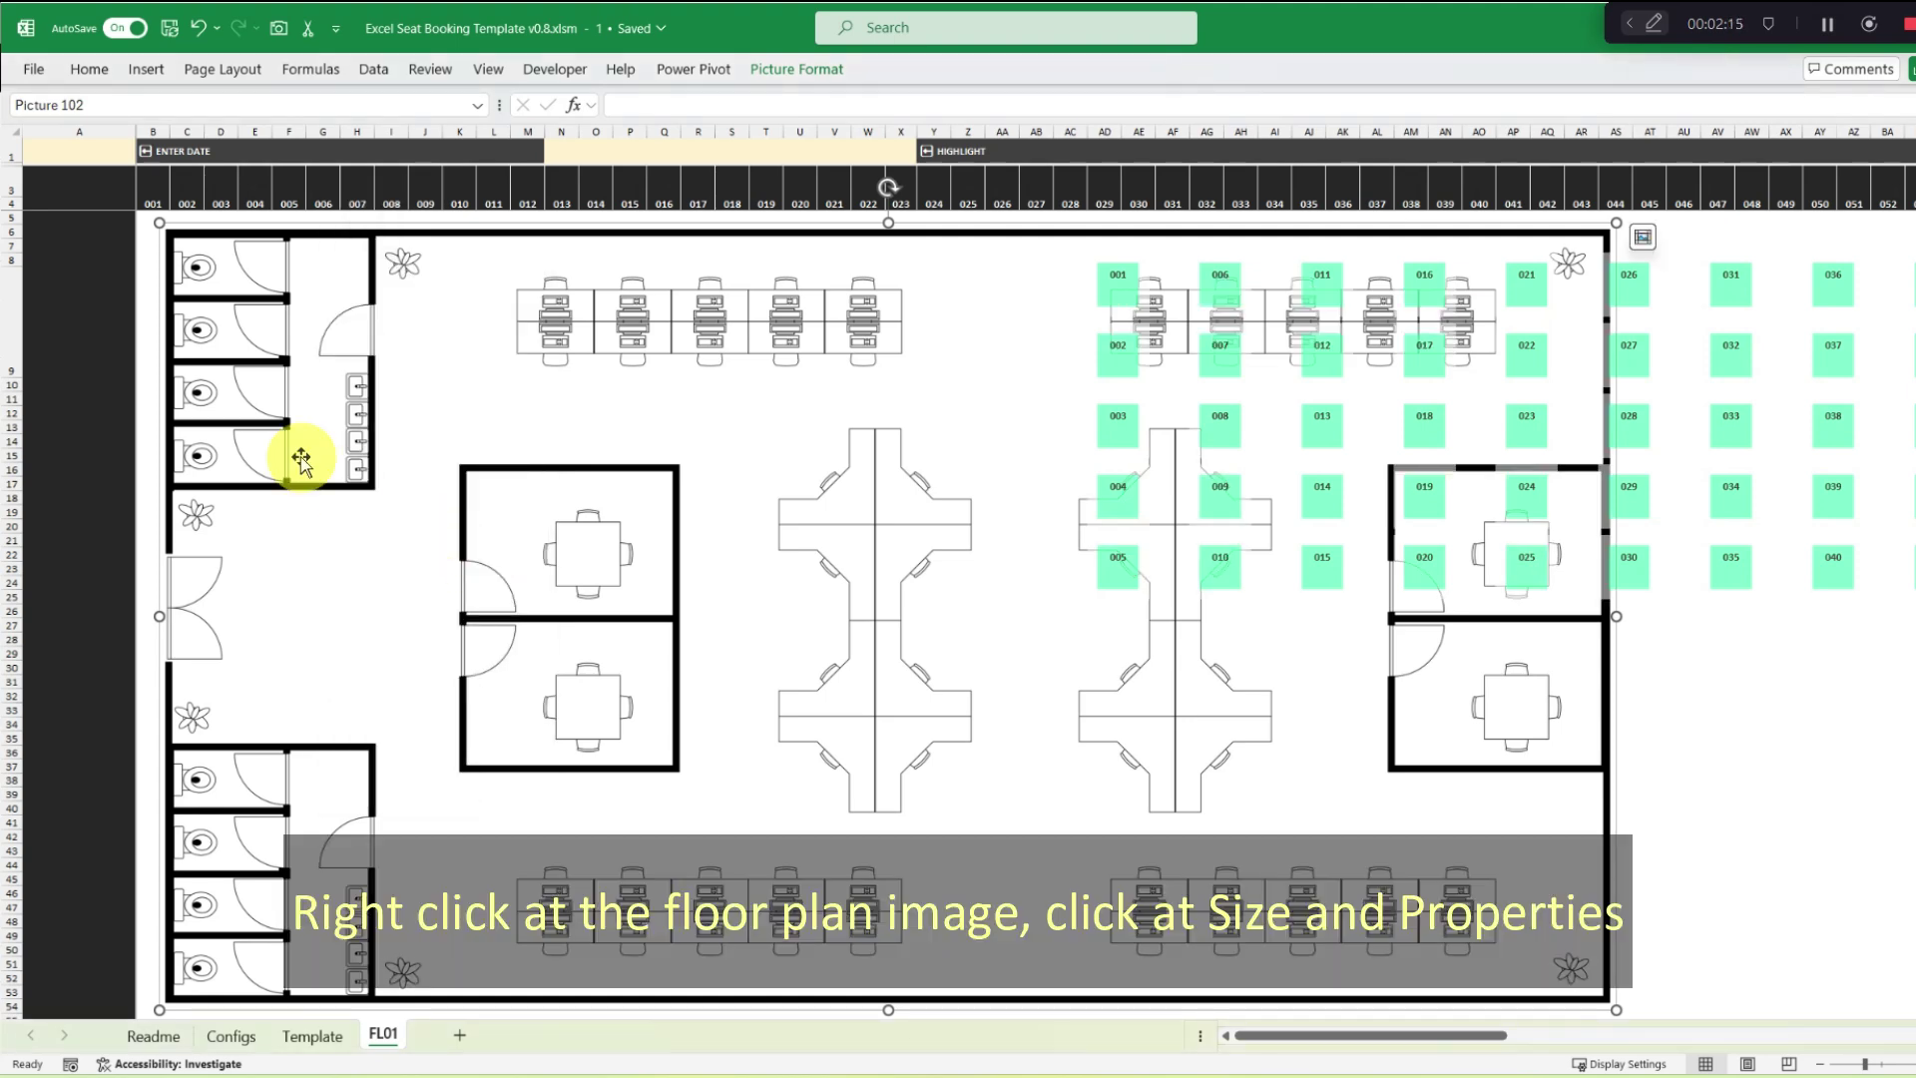
{"action": "right_click", "coordinate": [236, 243]}
{"action": "left_click", "coordinate": [419, 736]}
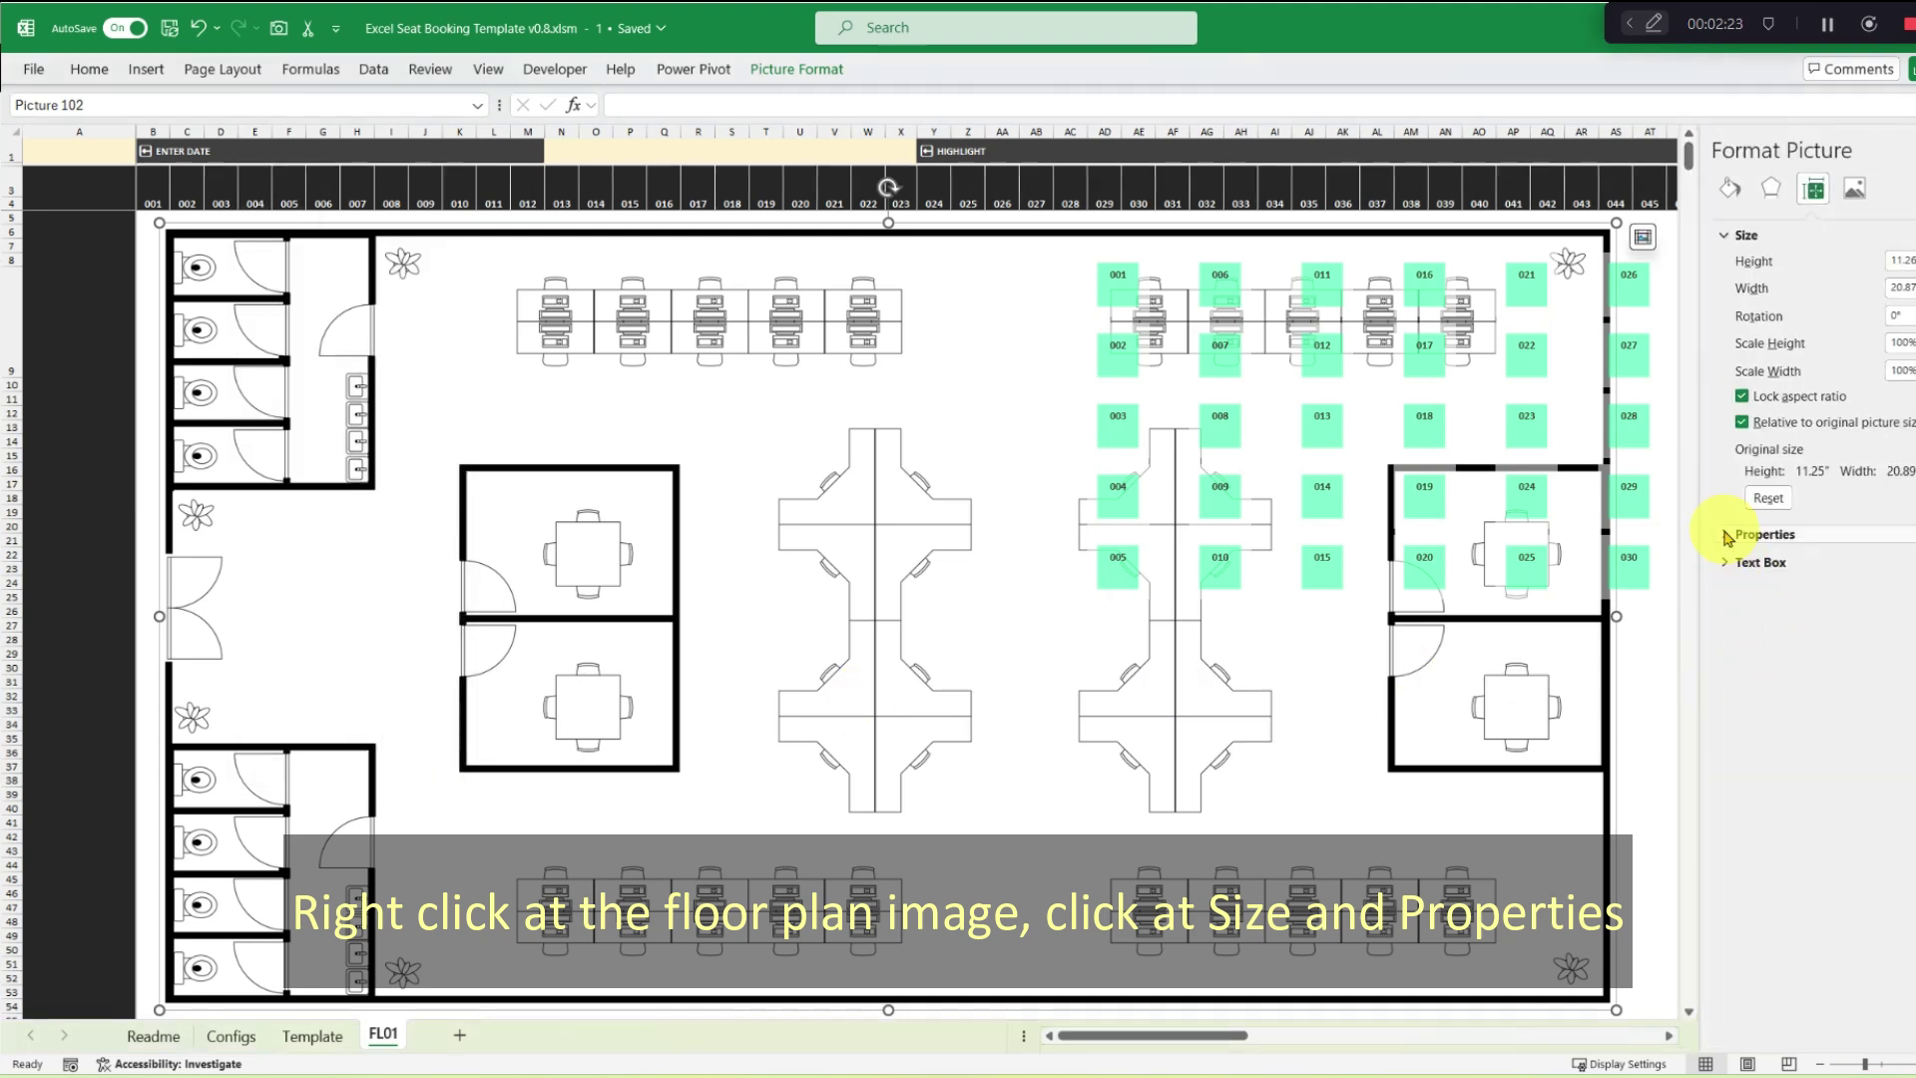
{"action": "left_click", "coordinate": [1731, 534]}
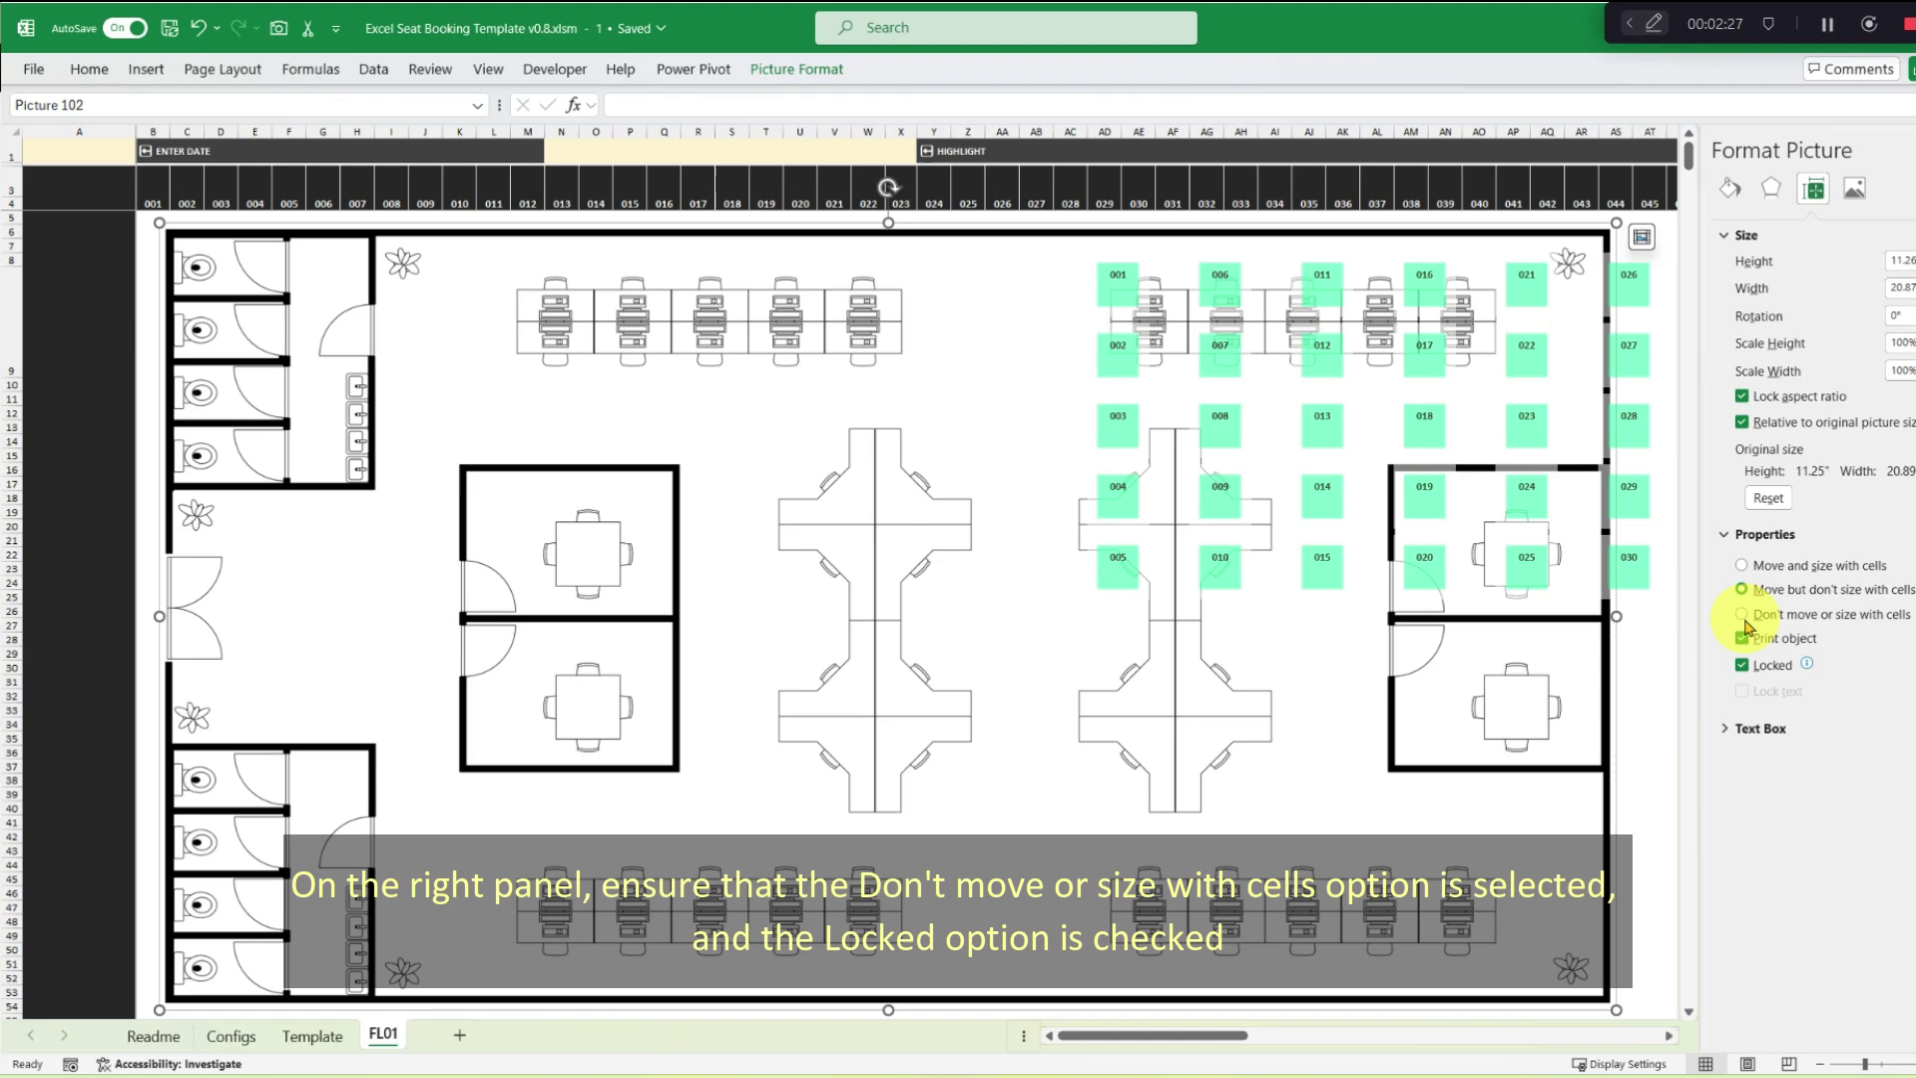
{"action": "left_click", "coordinate": [1743, 616]}
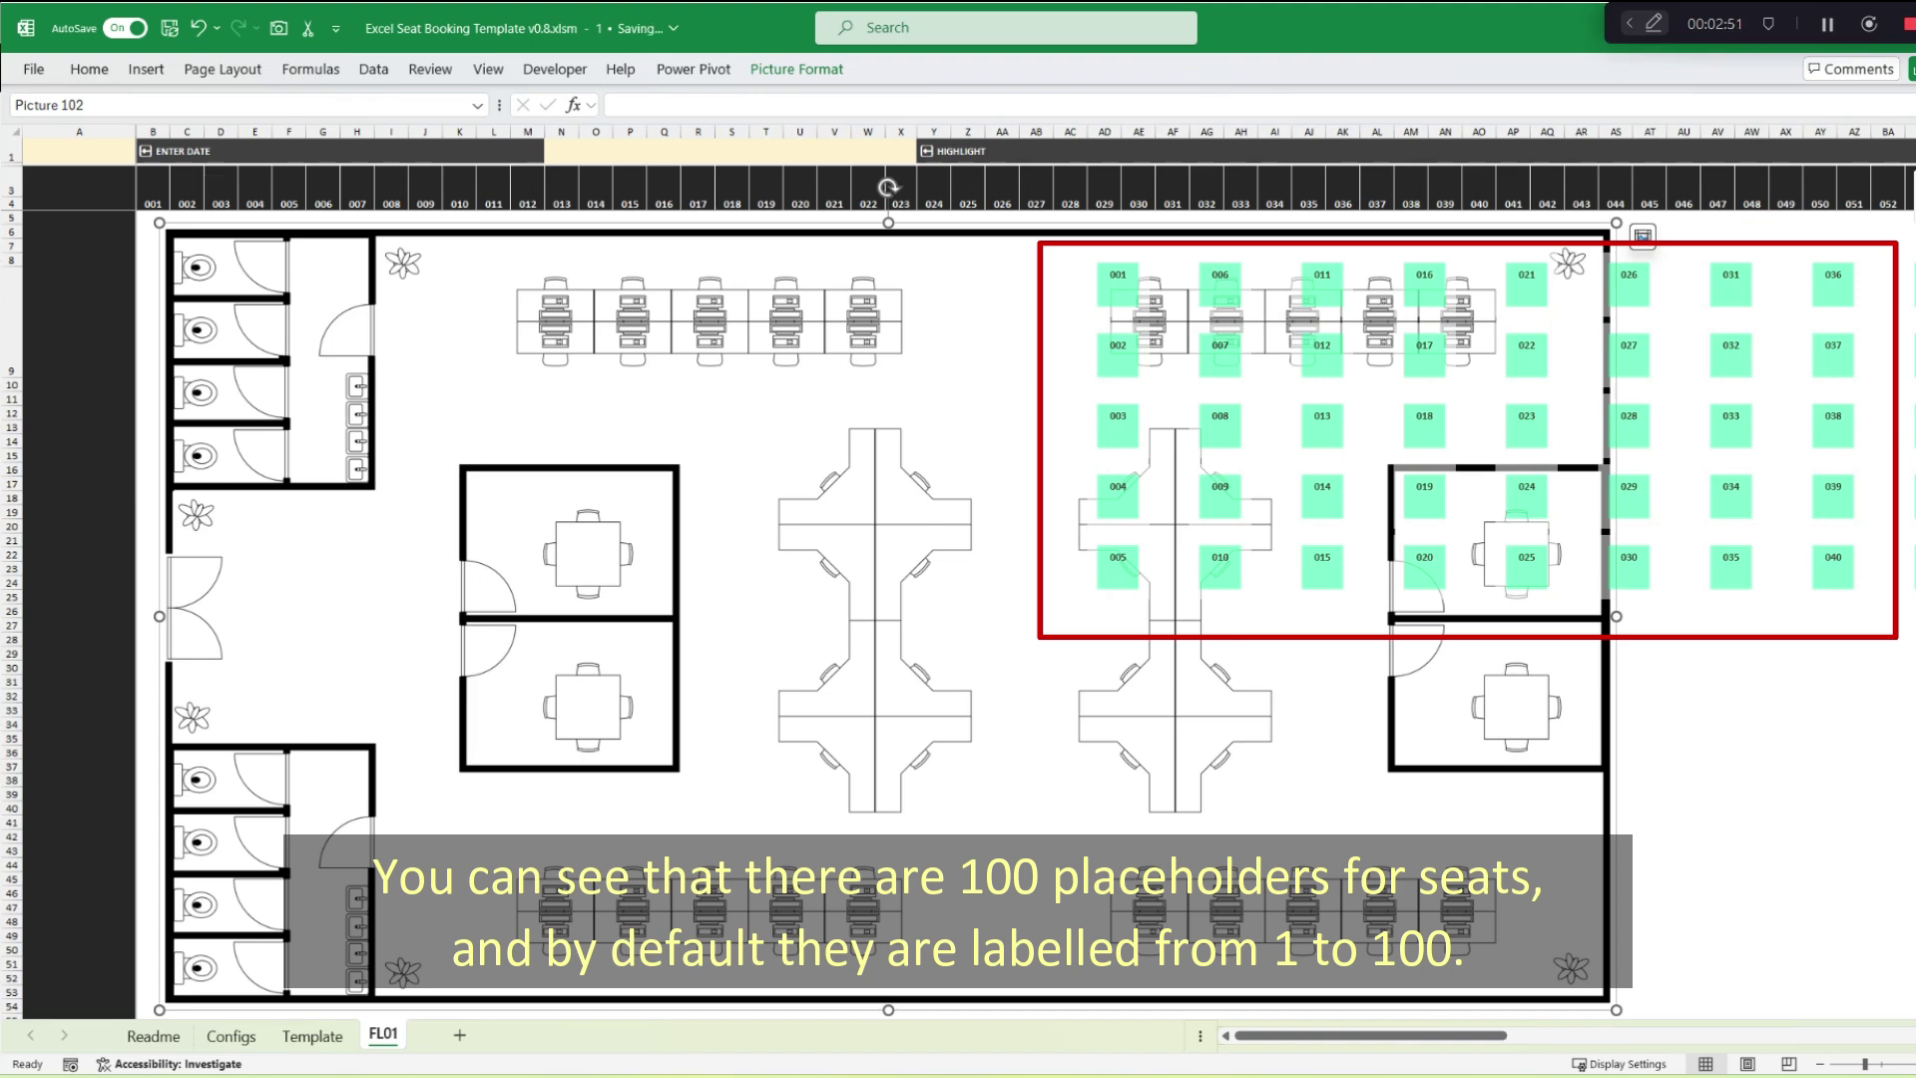
Relabel the first five seats in B59:F59 as A01, A02, A03, A04 and A05.
{"action": "scroll", "coordinate": [299, 598], "scroll_direction": "down", "scroll_amount": 3}
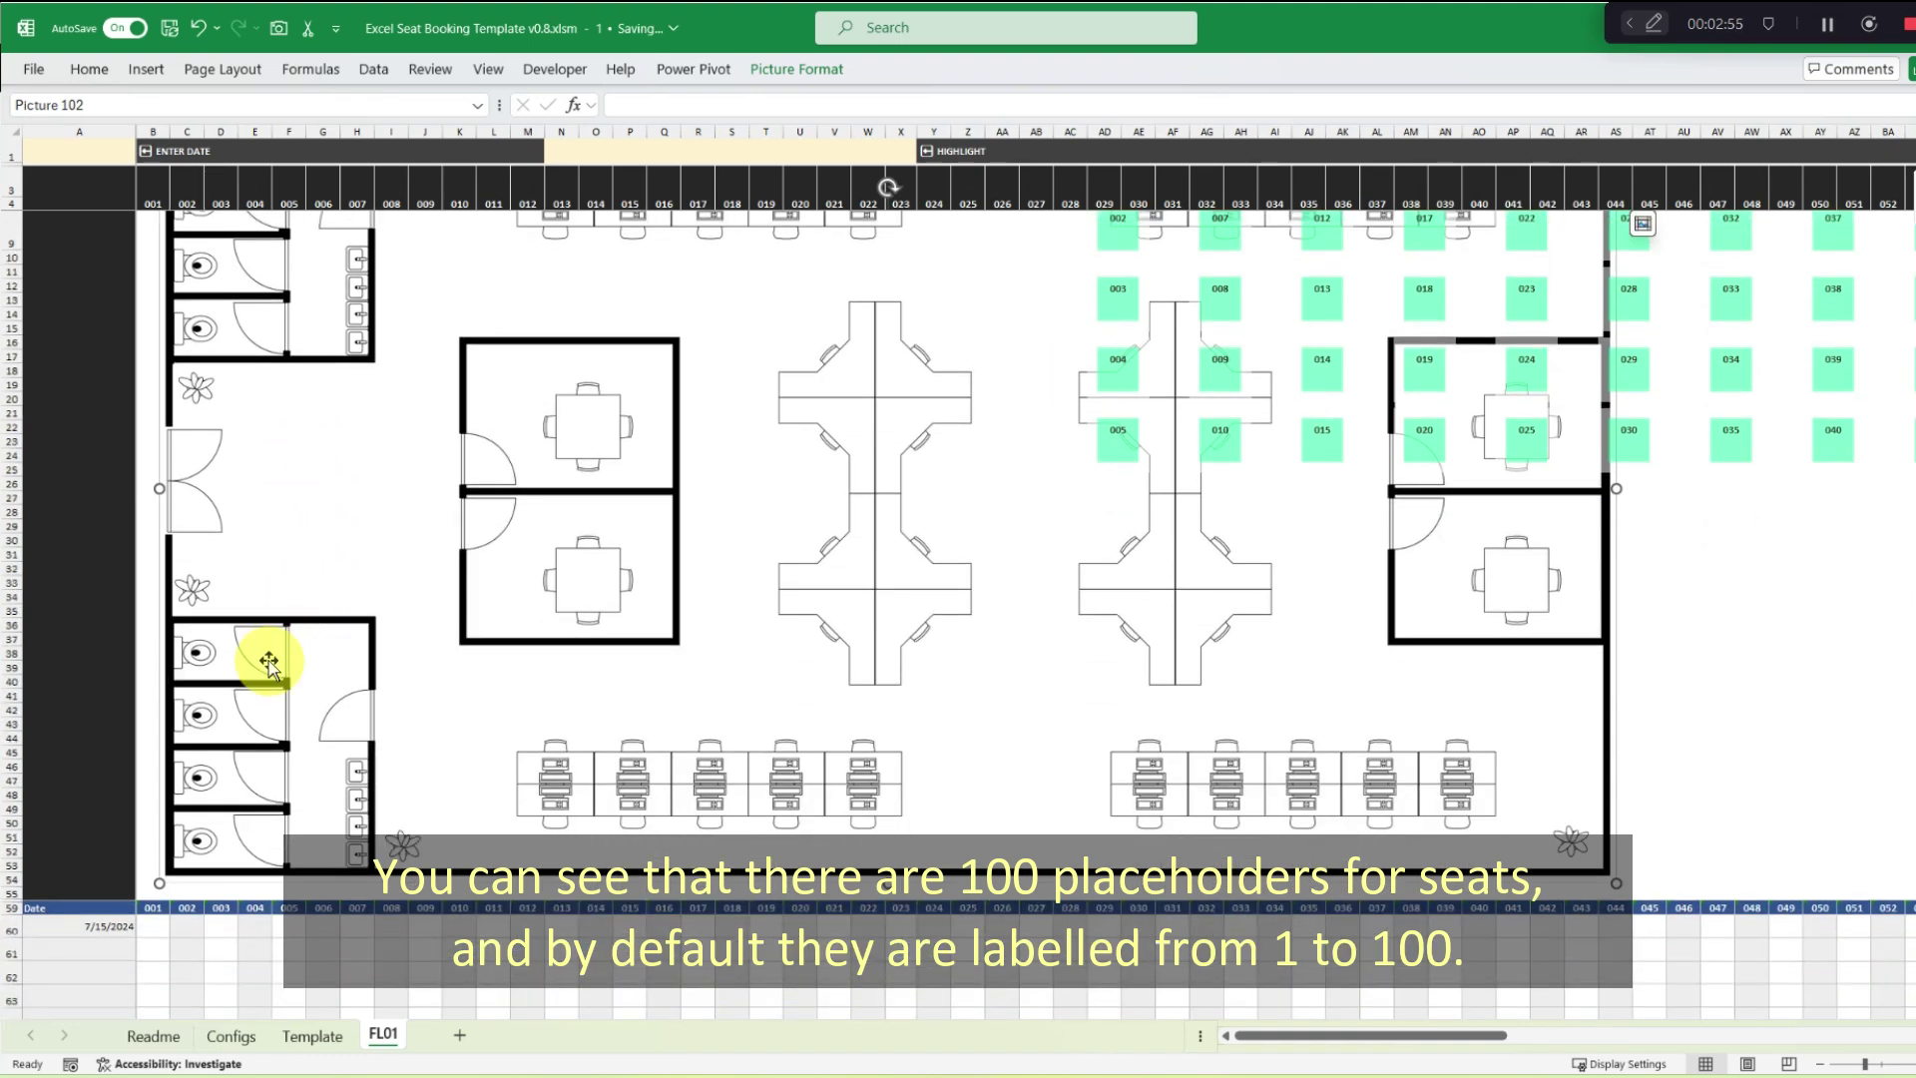
{"action": "left_click", "coordinate": [160, 908]}
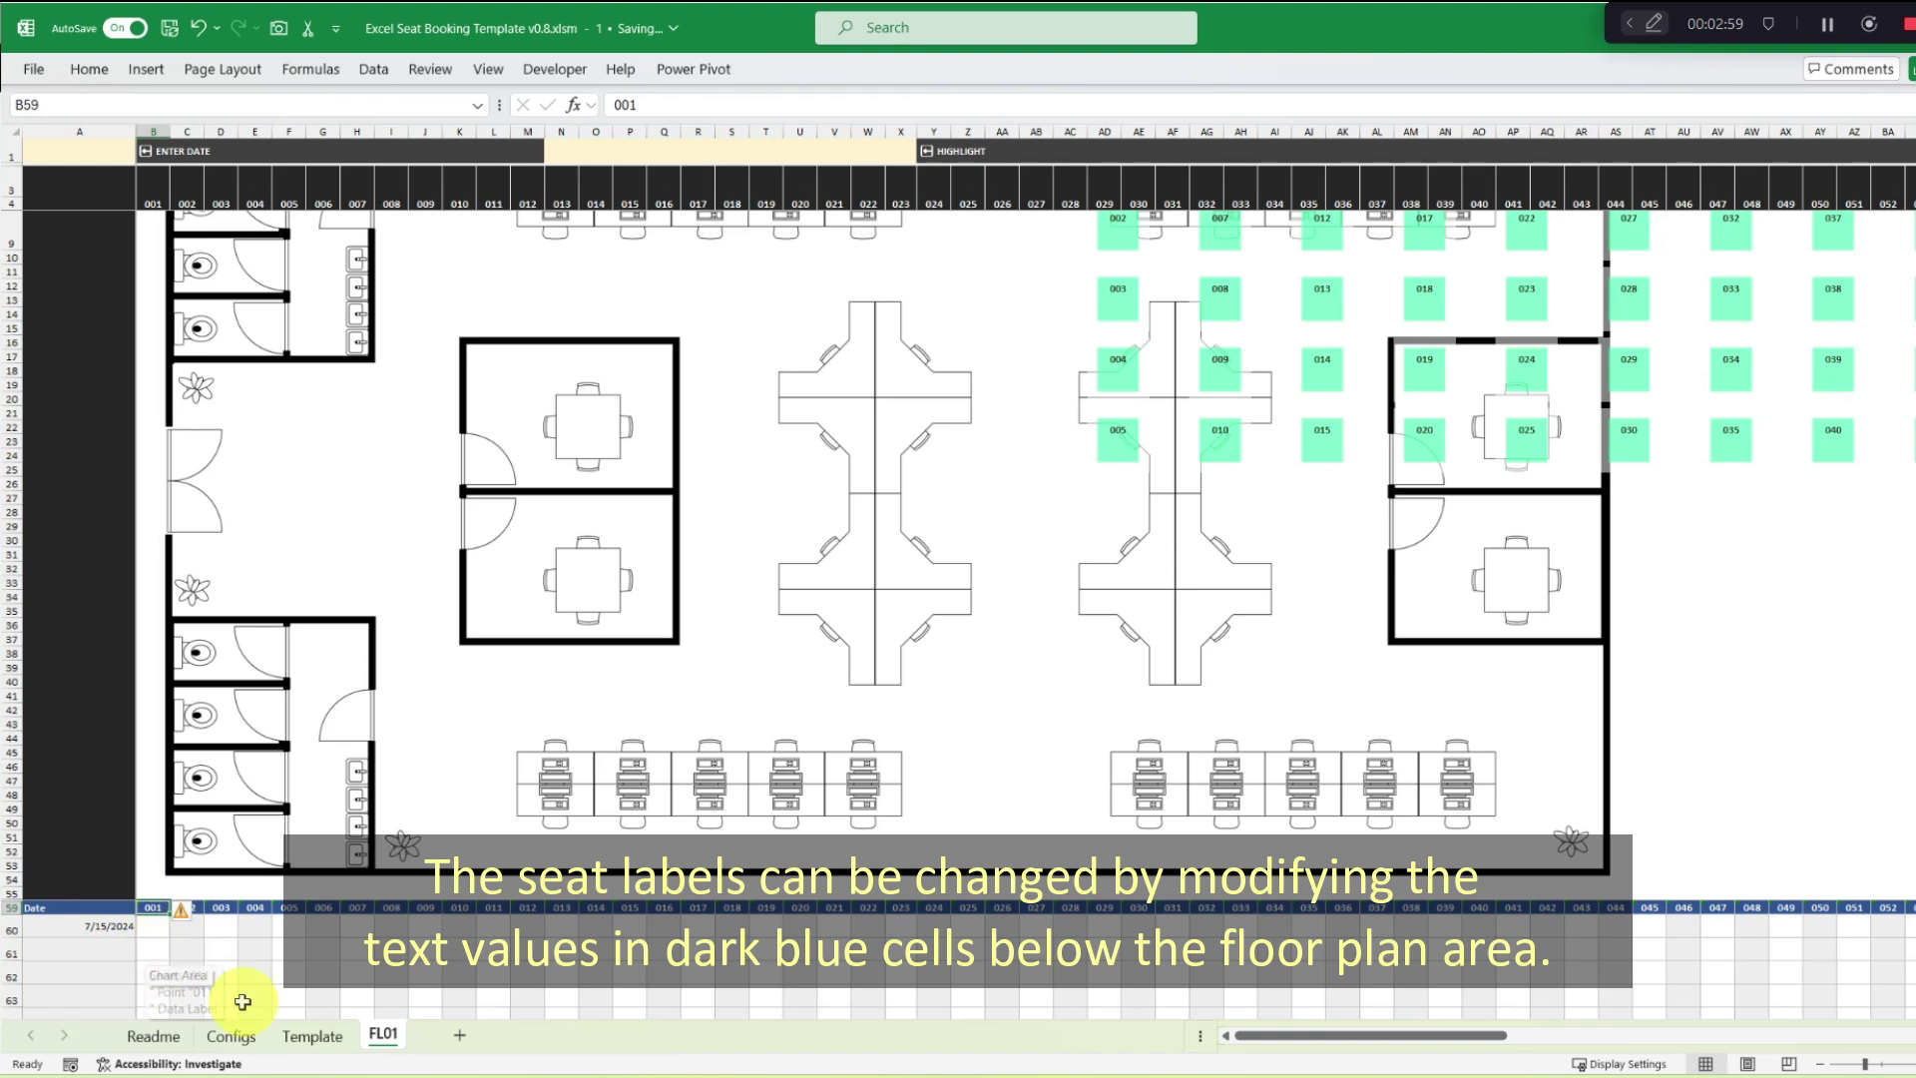
{"action": "type", "text": "A"}
{"action": "key", "text": "Tab"}
{"action": "type", "text": "A"}
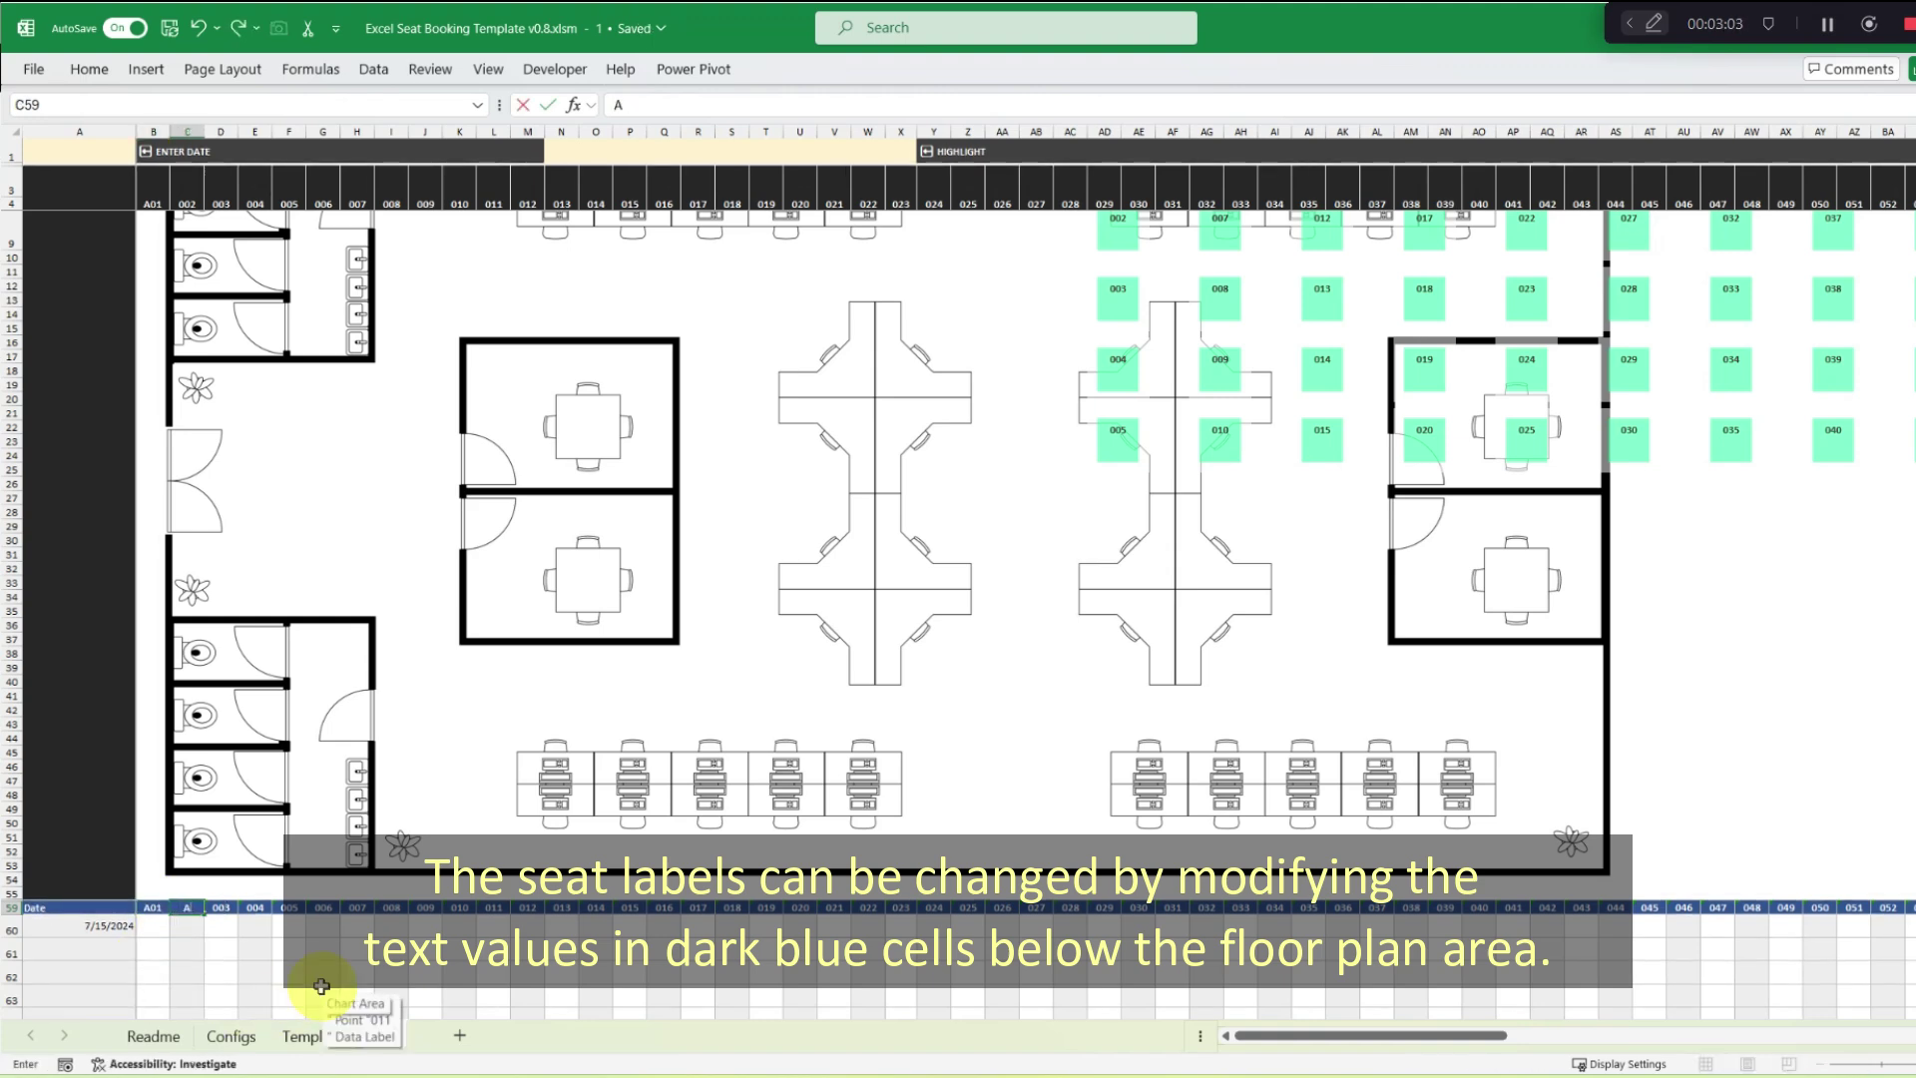
{"action": "key", "text": "Tab"}
{"action": "scroll", "coordinate": [748, 748], "scroll_direction": "up", "scroll_amount": 2}
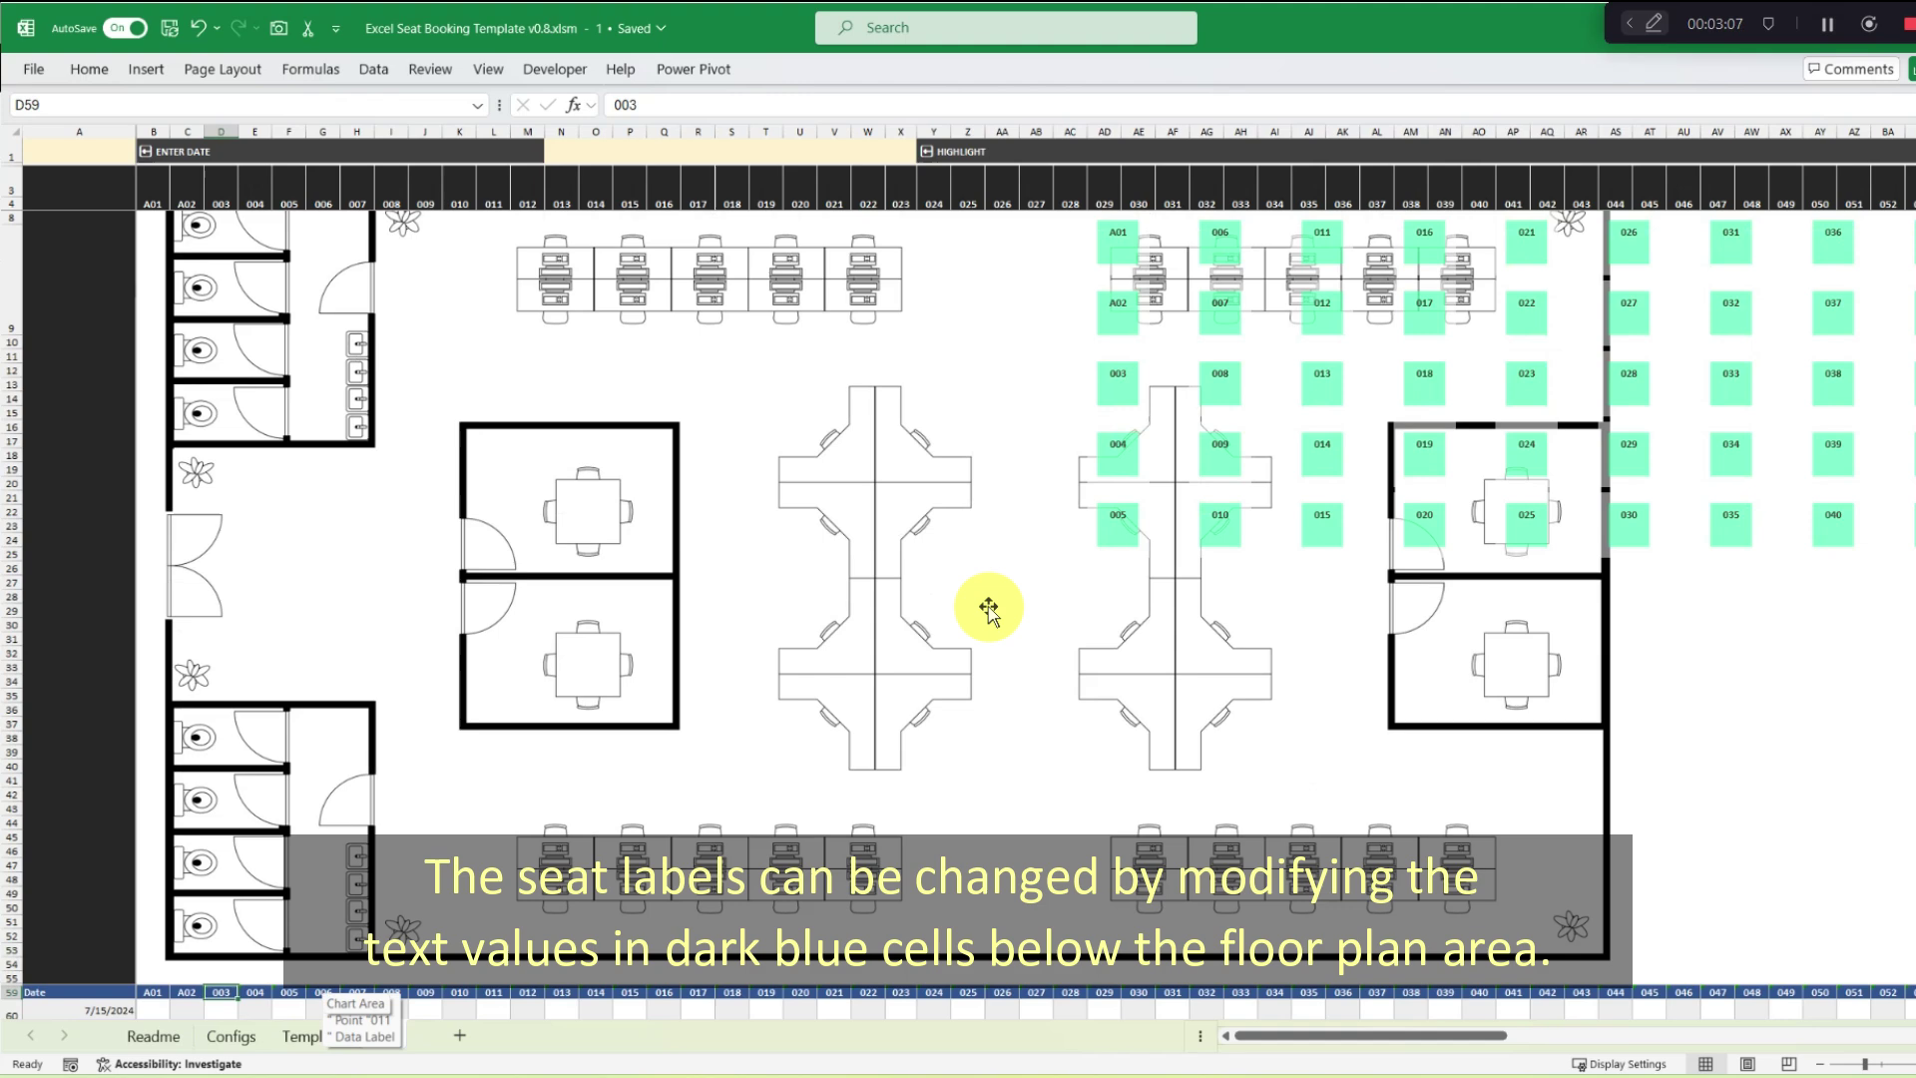
{"action": "type", "text": "A03"}
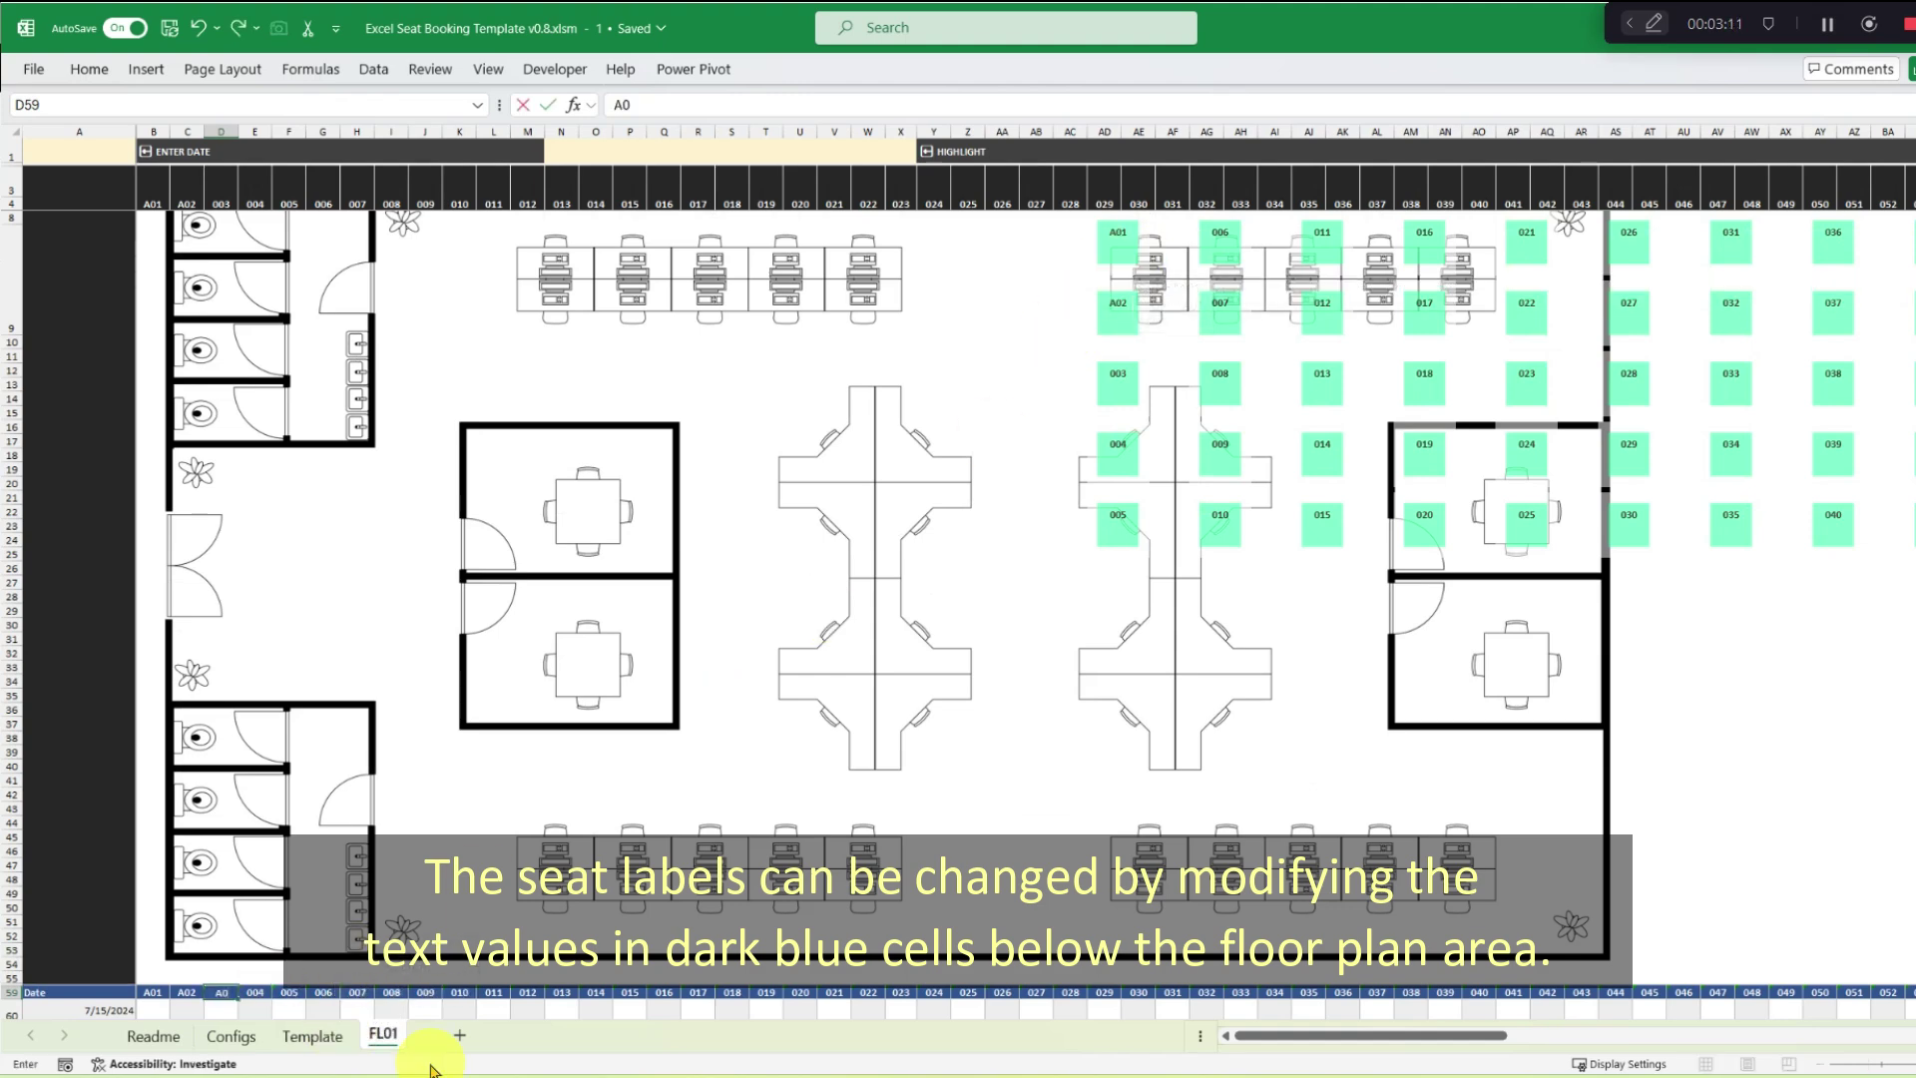
{"action": "key", "text": "Tab"}
{"action": "type", "text": "A04"}
{"action": "key", "text": "Tab"}
{"action": "type", "text": "A05"}
{"action": "key", "text": "Tab"}
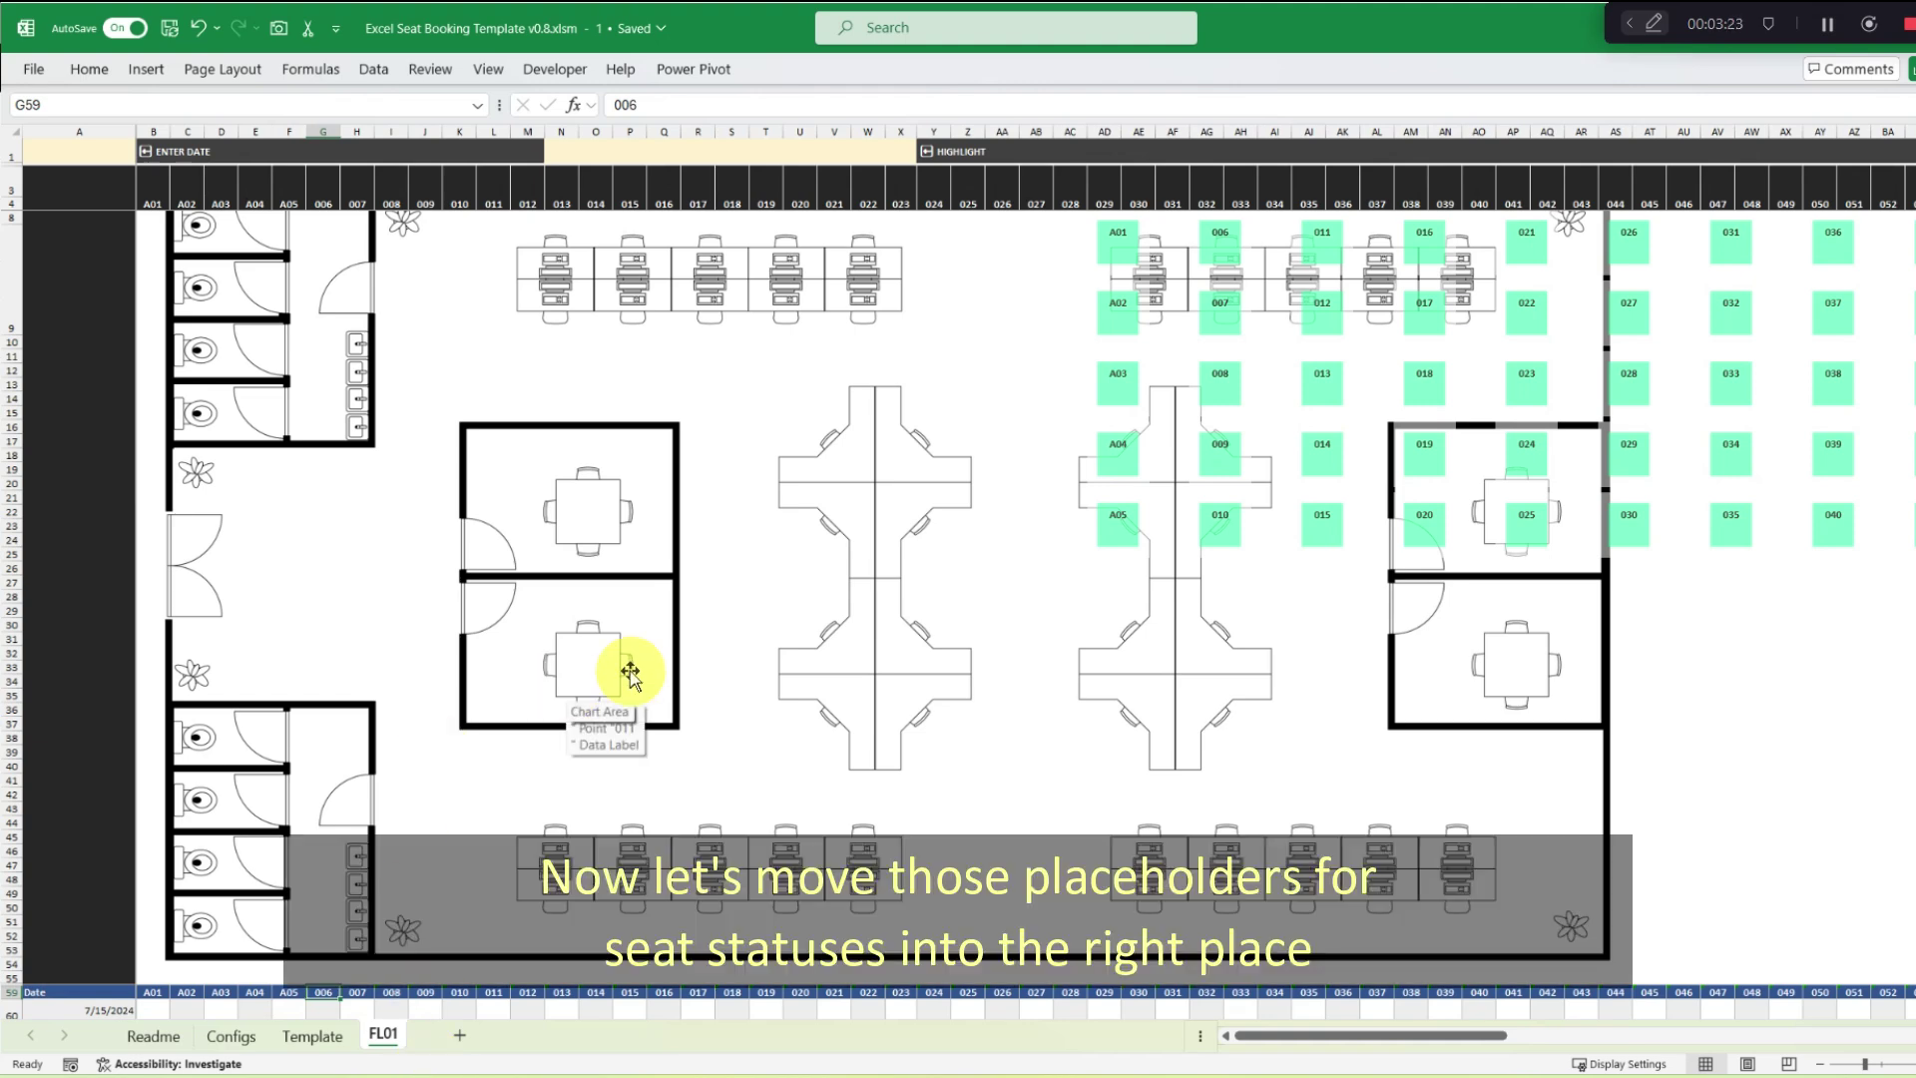
{"action": "scroll", "coordinate": [634, 673], "scroll_direction": "up", "scroll_amount": 1}
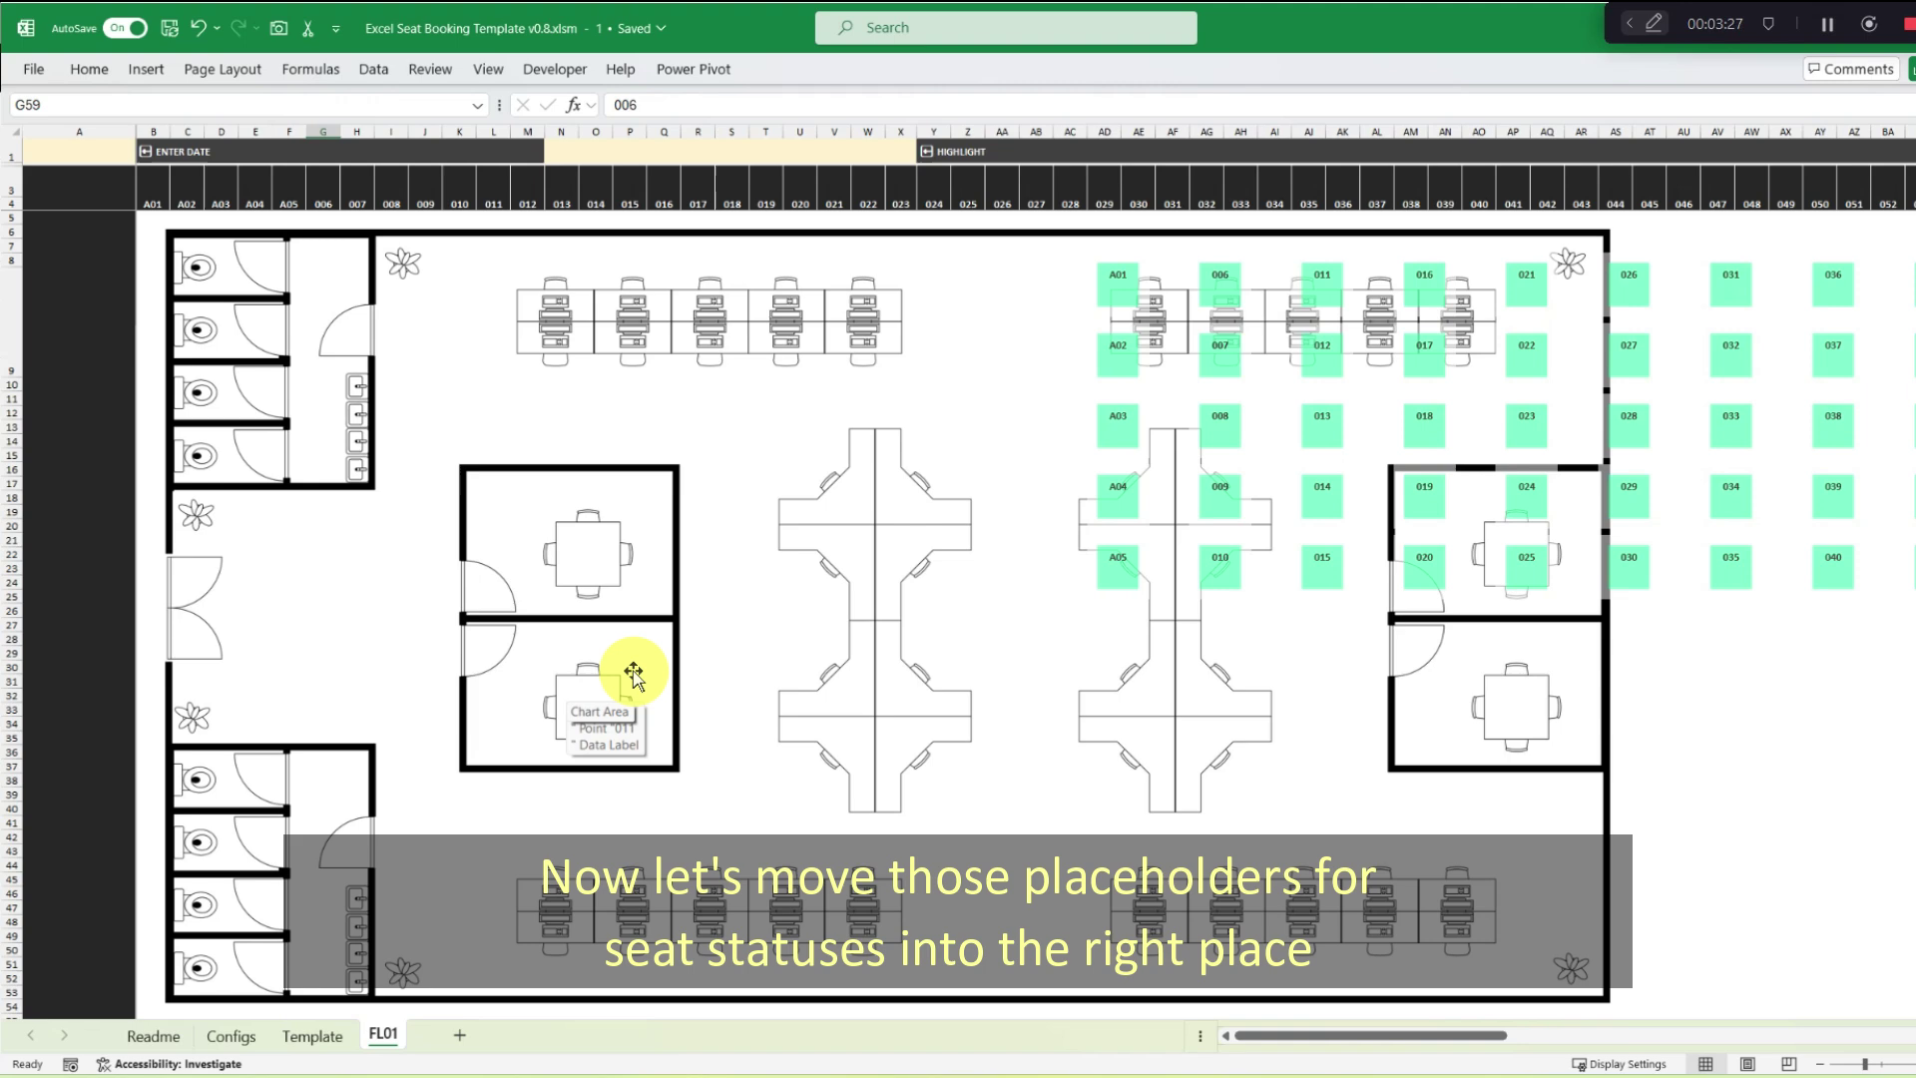
Show the Selection Pane listing the sheet's objects and select chart_001 at the bottom.
{"action": "left_click", "coordinate": [88, 69]}
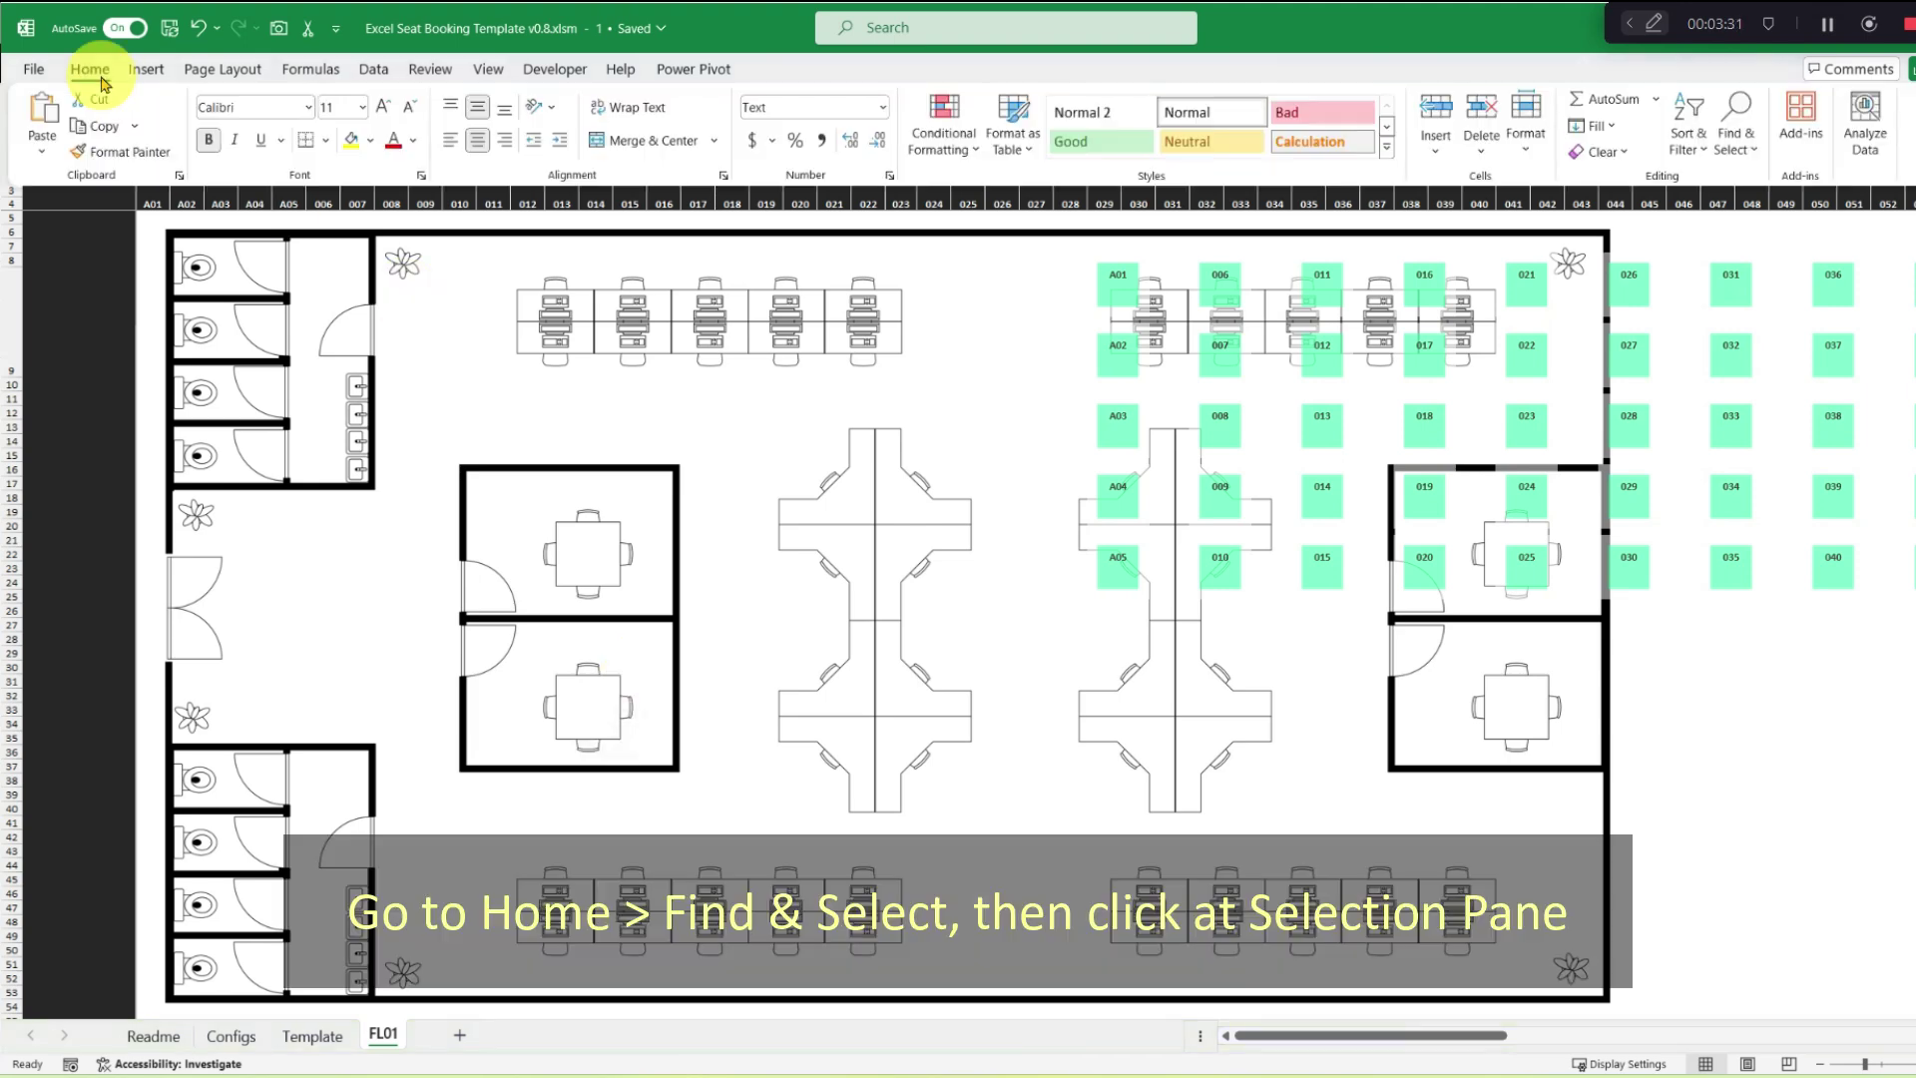
{"action": "left_click", "coordinate": [1746, 145]}
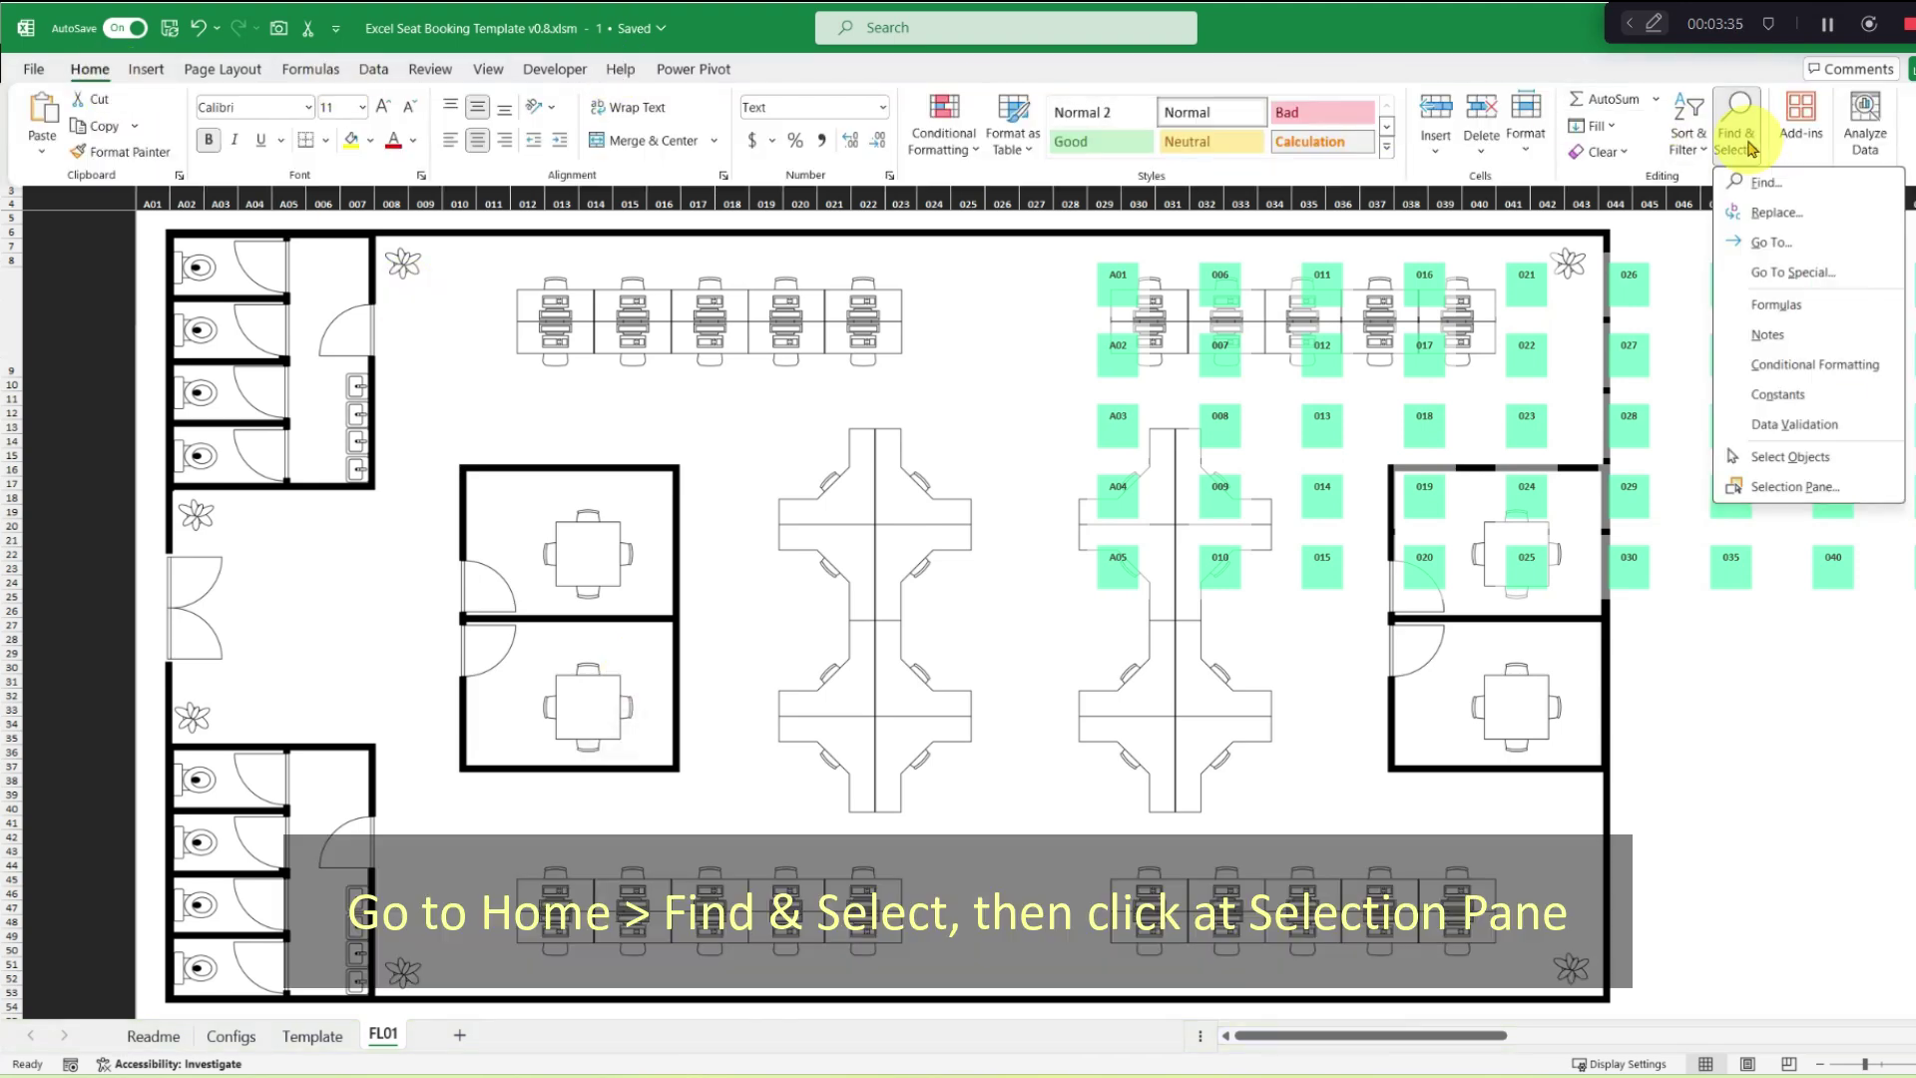
{"action": "left_click", "coordinate": [1796, 487]}
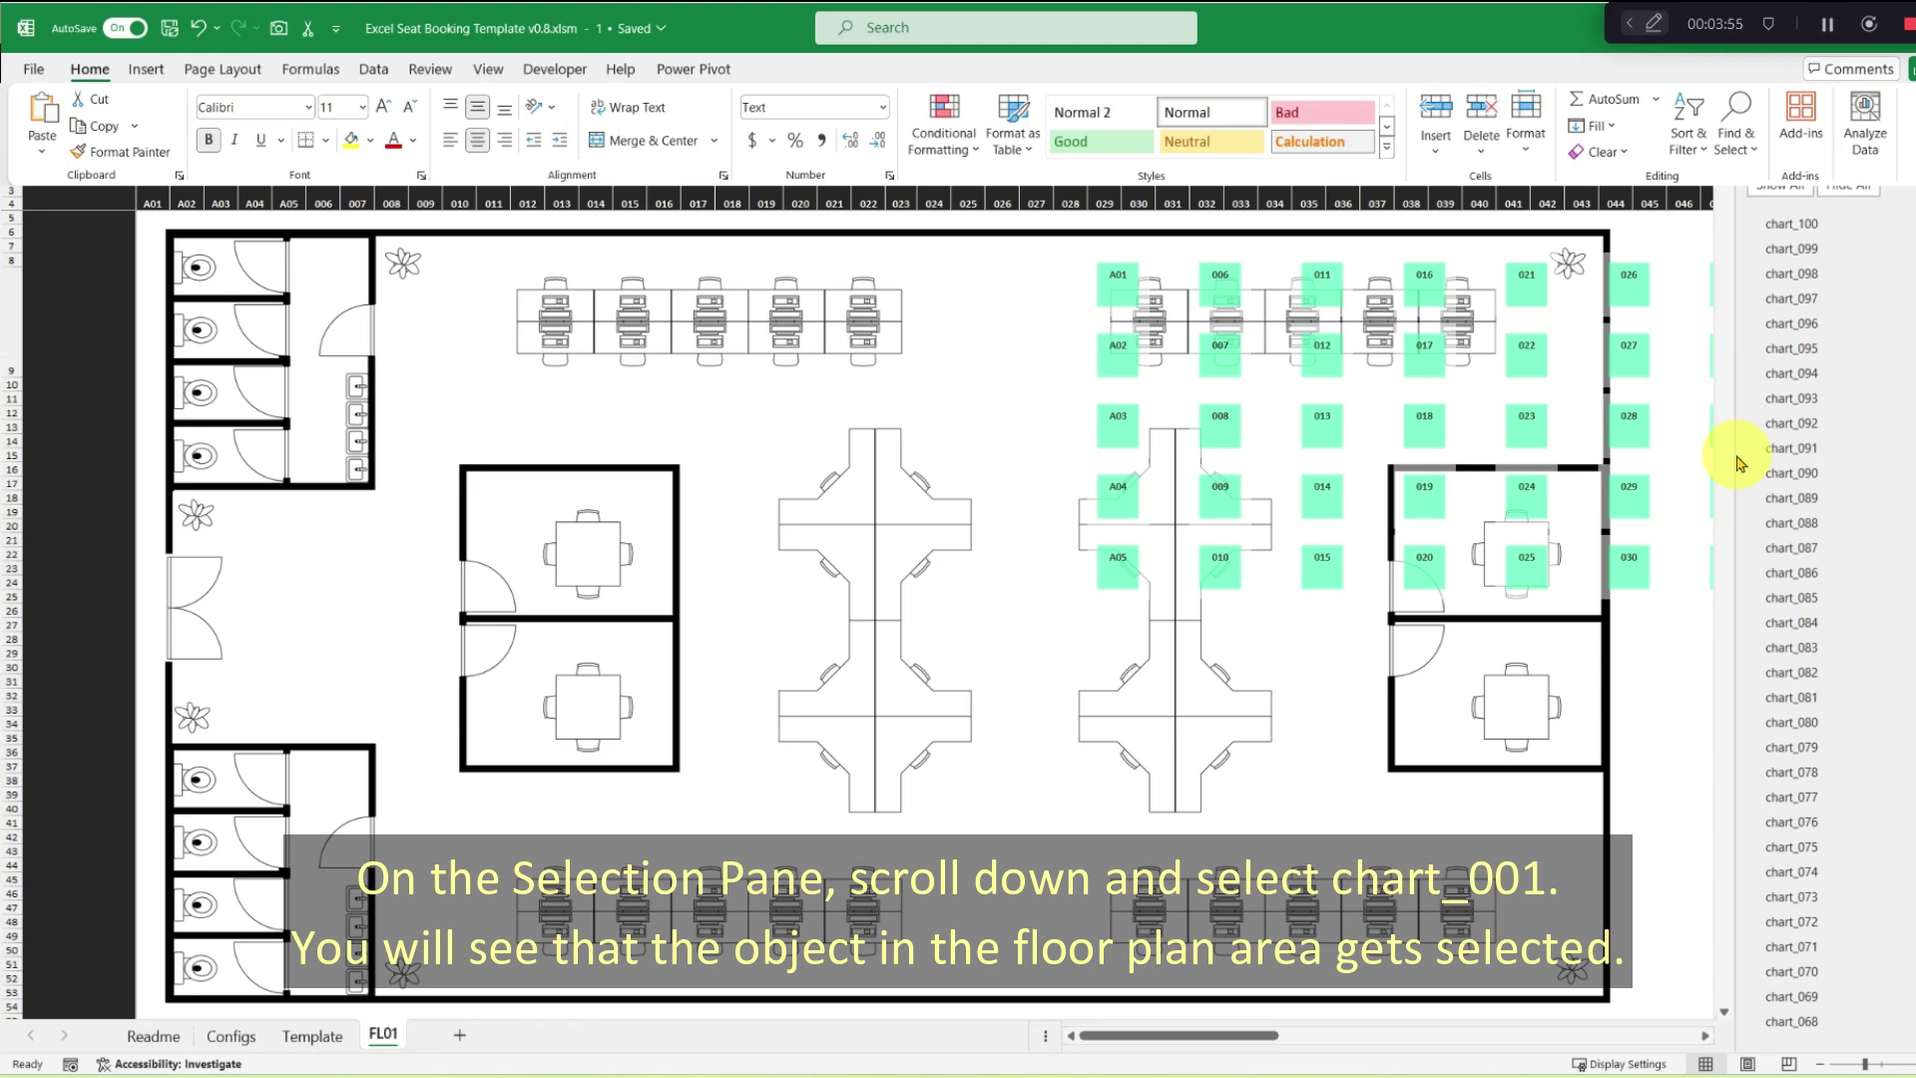
{"action": "scroll", "coordinate": [1882, 769], "scroll_direction": "down", "scroll_amount": 19}
{"action": "scroll", "coordinate": [1796, 698], "scroll_direction": "down", "scroll_amount": 7}
{"action": "left_click", "coordinate": [1796, 978]}
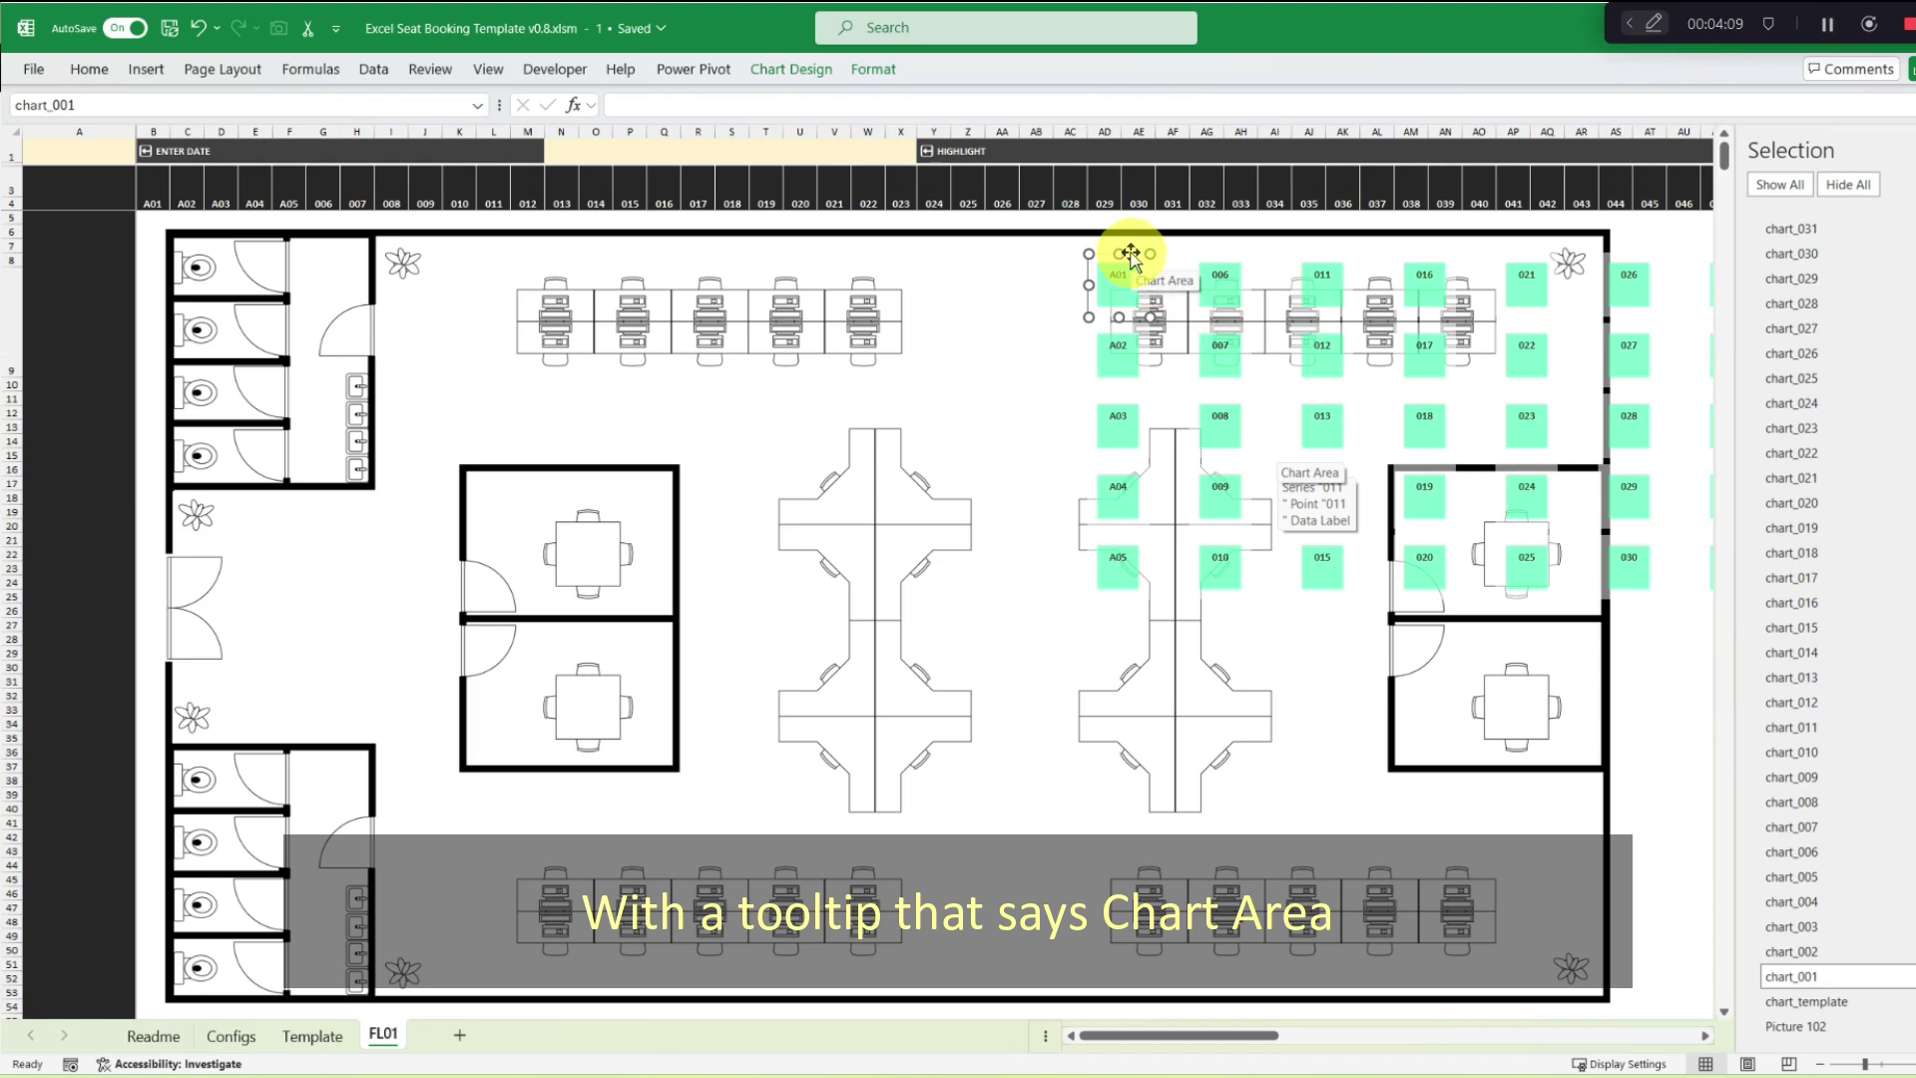
Place seat placeholders A01, A02 and A03 over the first three top-row desks.
{"action": "left_click_drag", "start_coordinate": [1130, 253], "coordinate": [566, 247]}
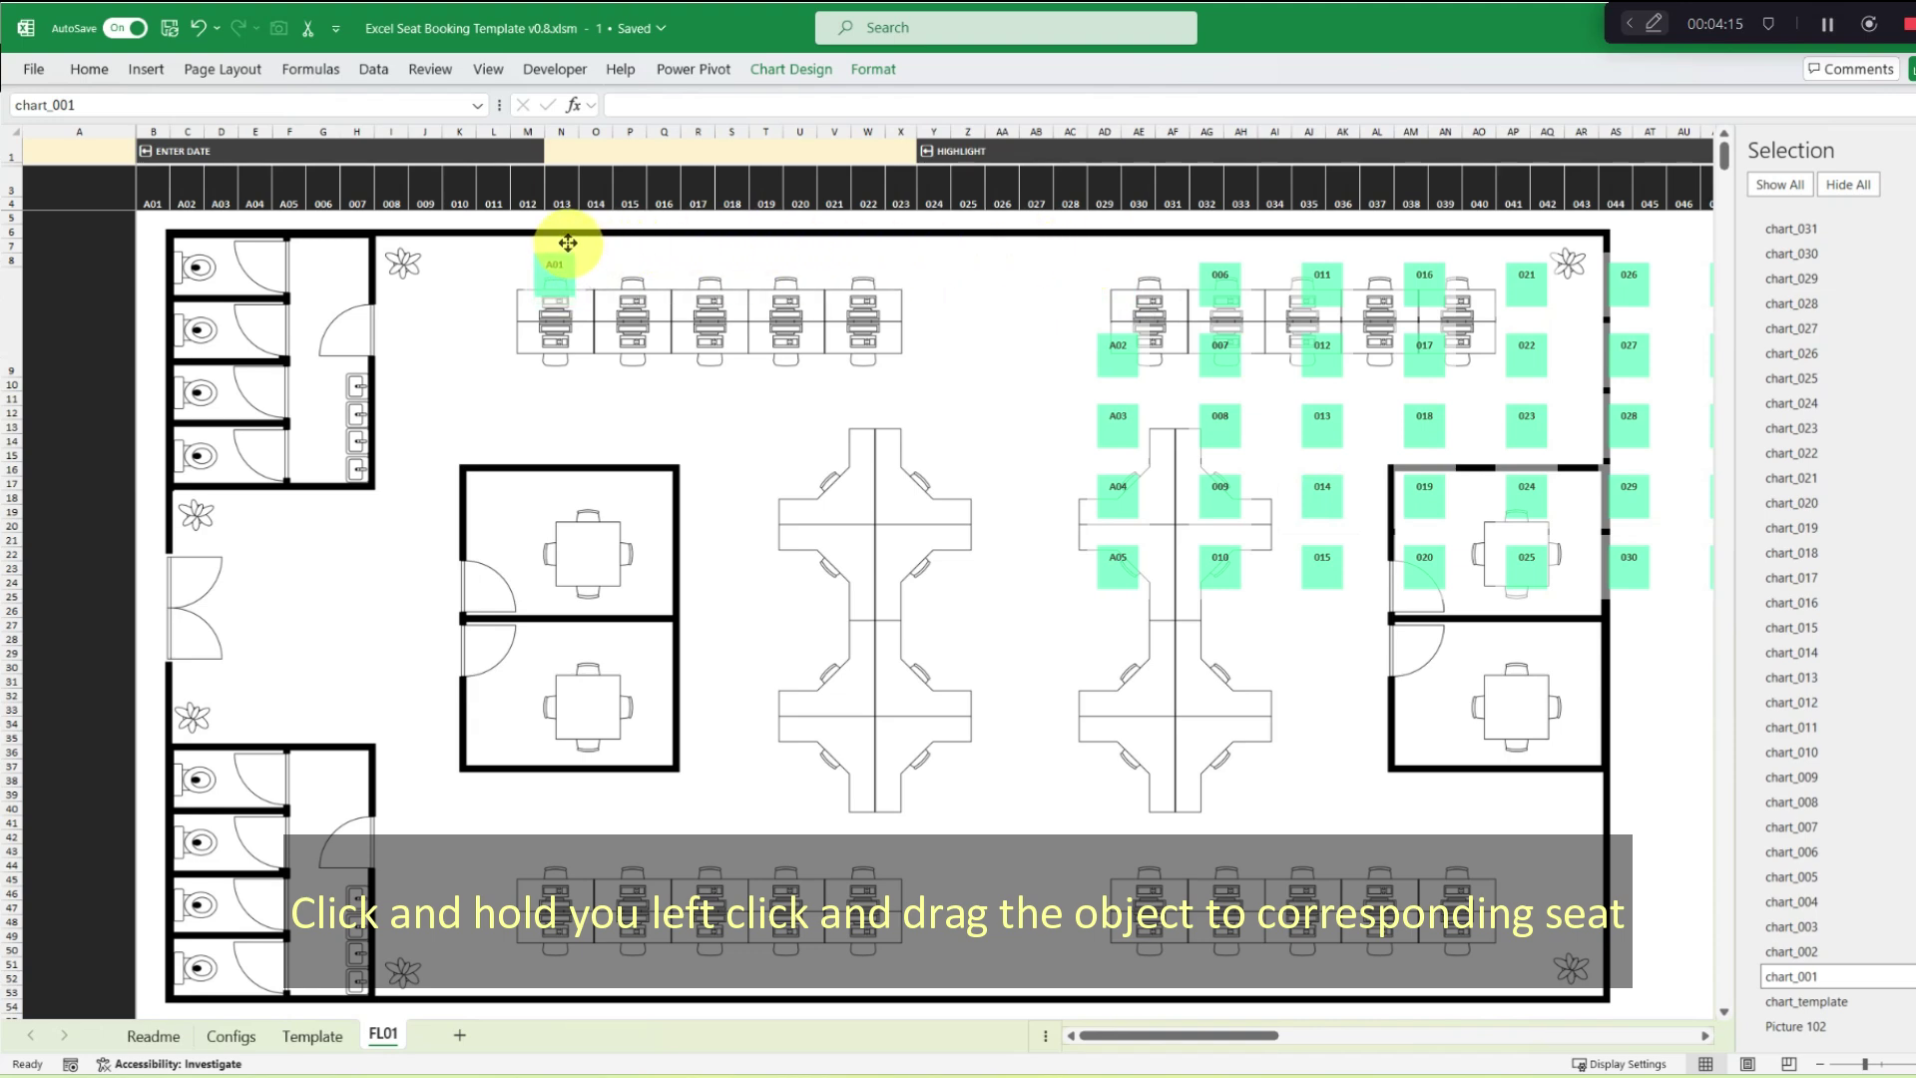
{"action": "left_click_drag", "start_coordinate": [568, 242], "coordinate": [568, 244]}
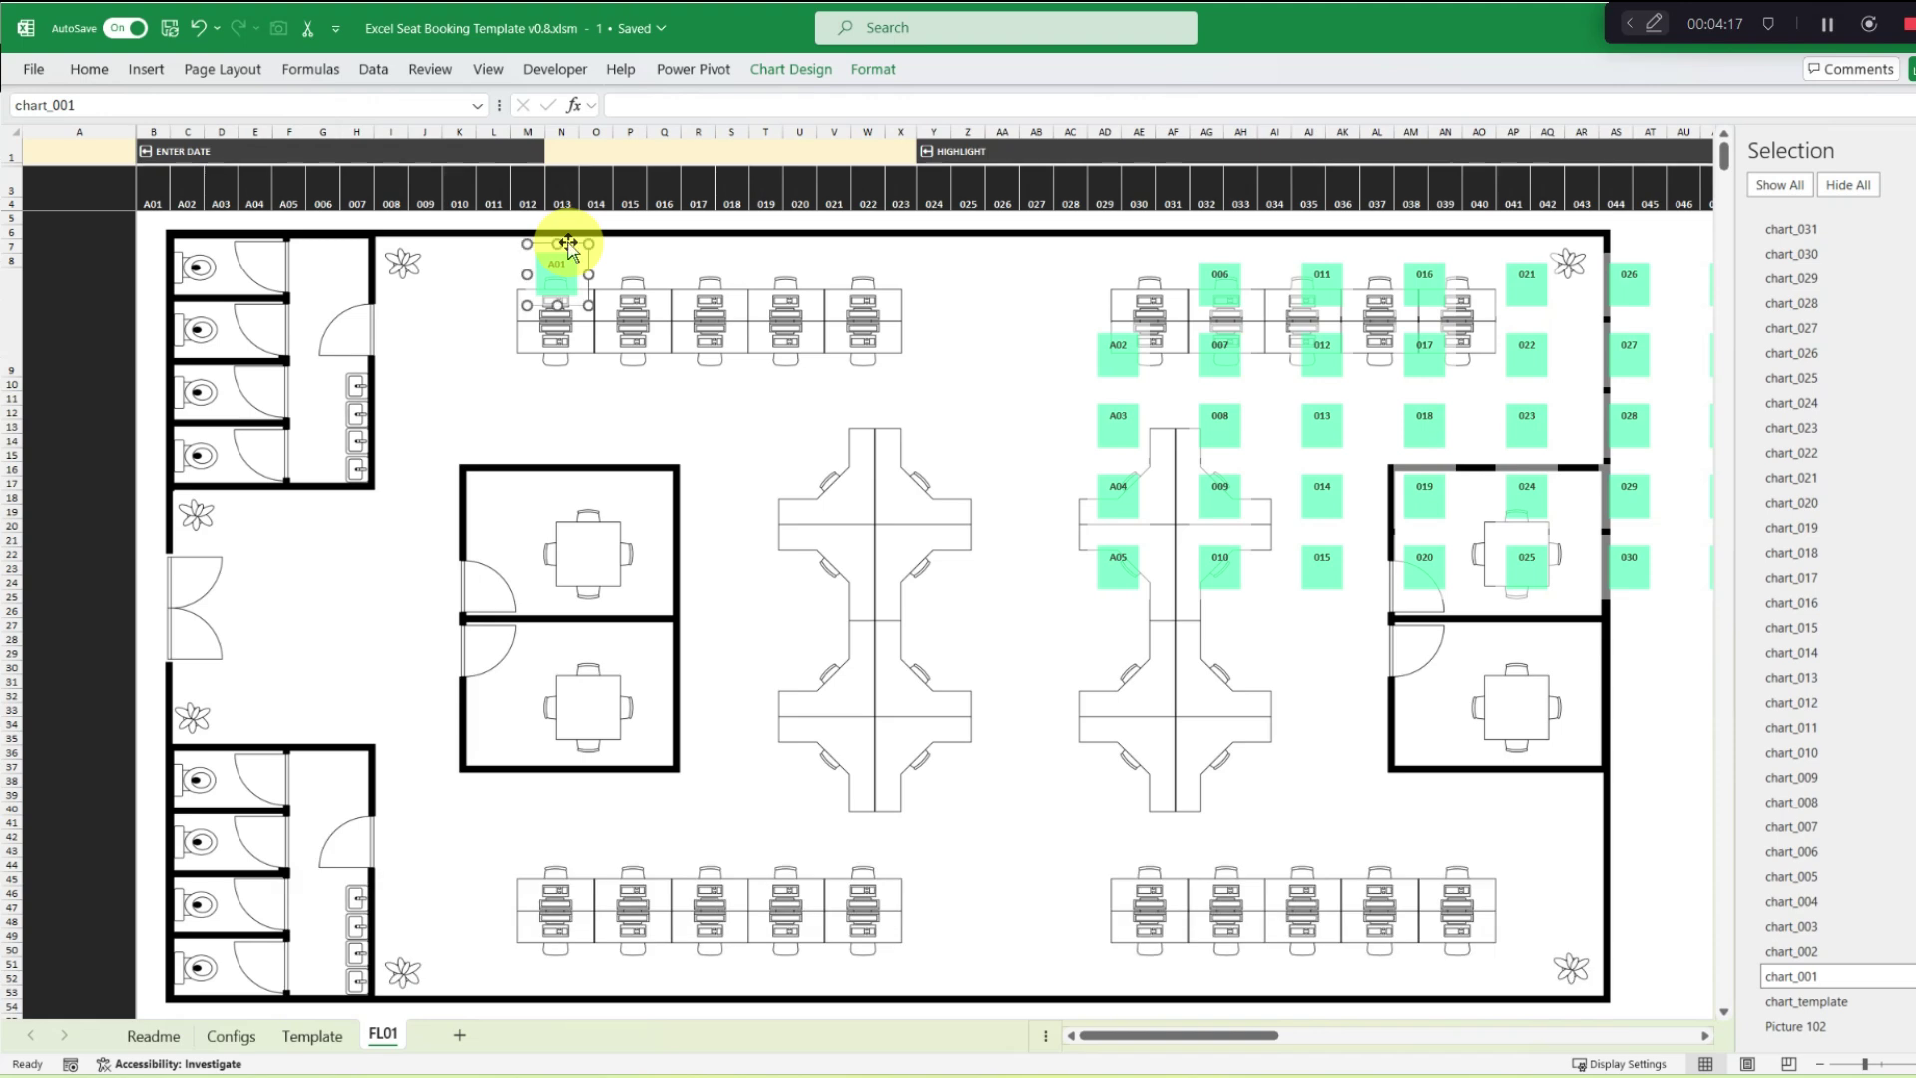
{"action": "left_click", "coordinate": [1791, 951]}
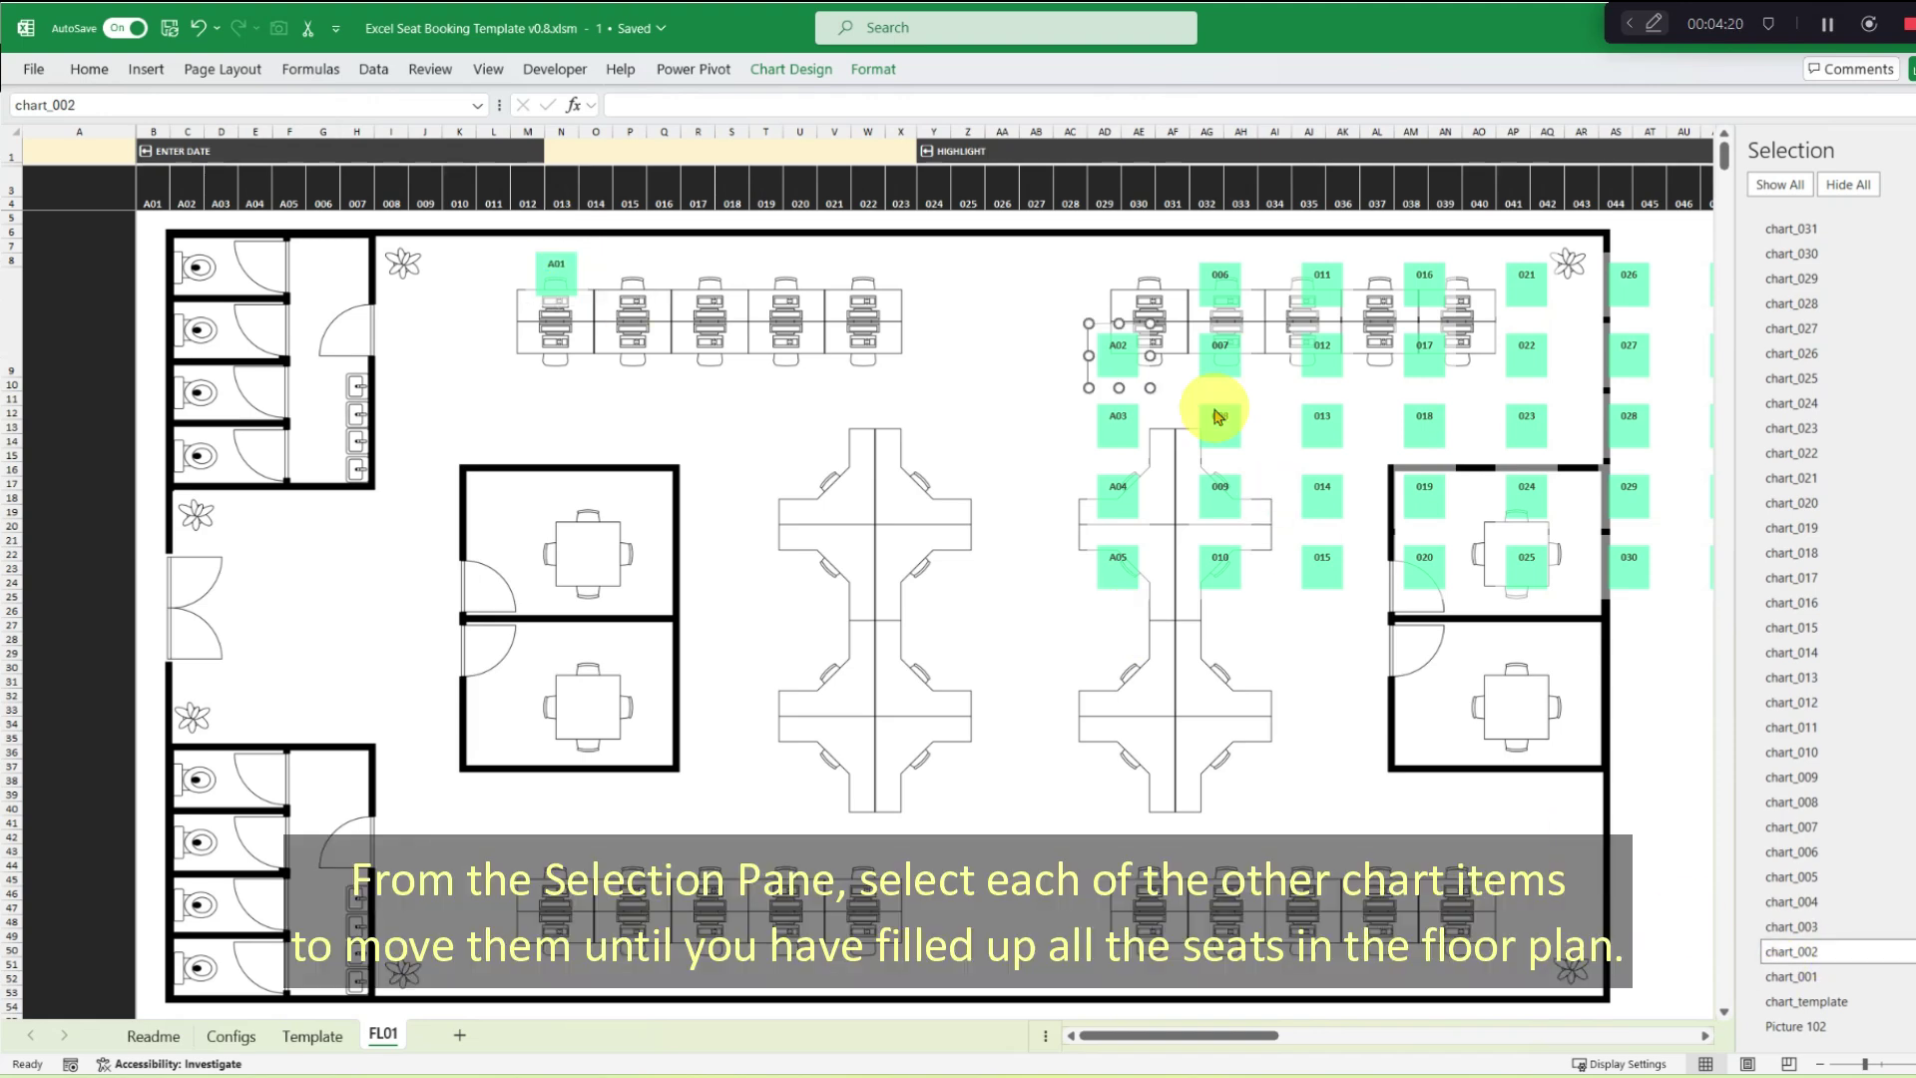
{"action": "left_click_drag", "start_coordinate": [1134, 321], "coordinate": [646, 237]}
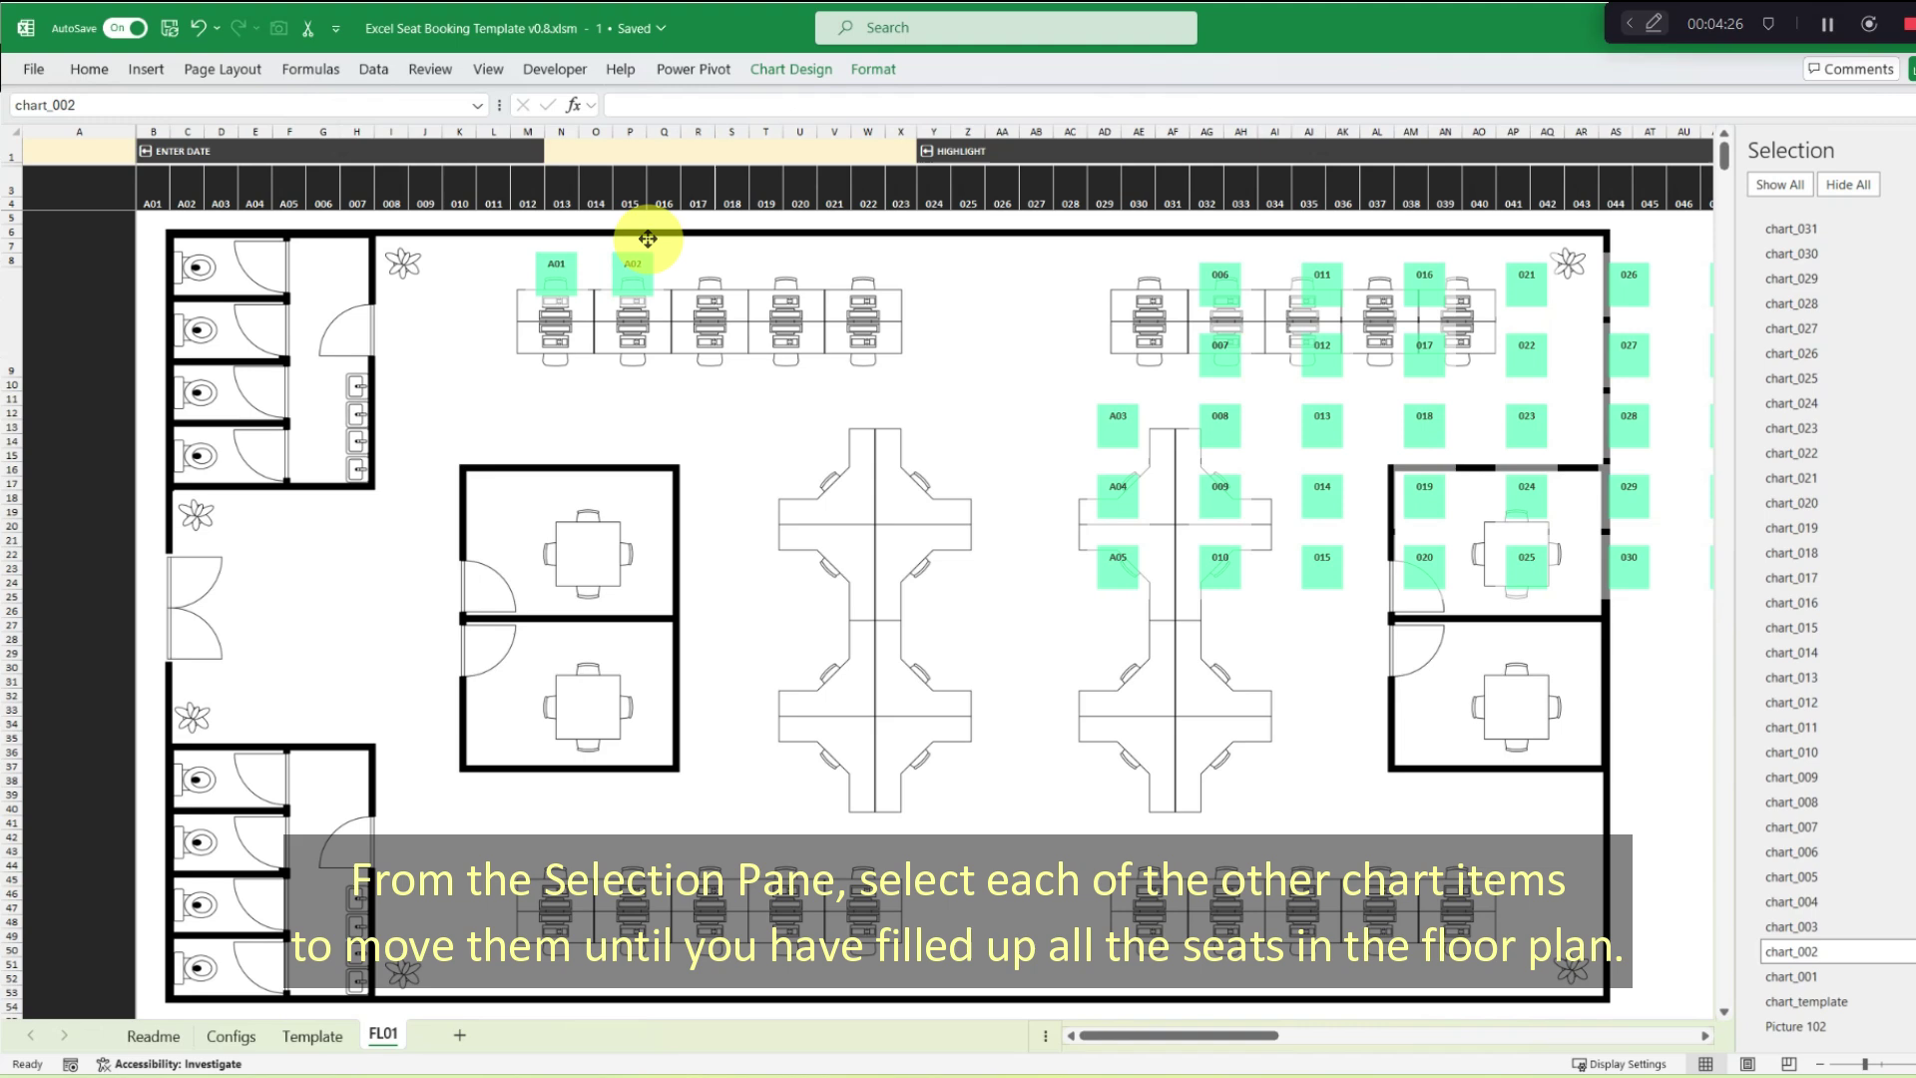
{"action": "left_click", "coordinate": [1792, 926]}
{"action": "left_click_drag", "start_coordinate": [1134, 411], "coordinate": [727, 243]}
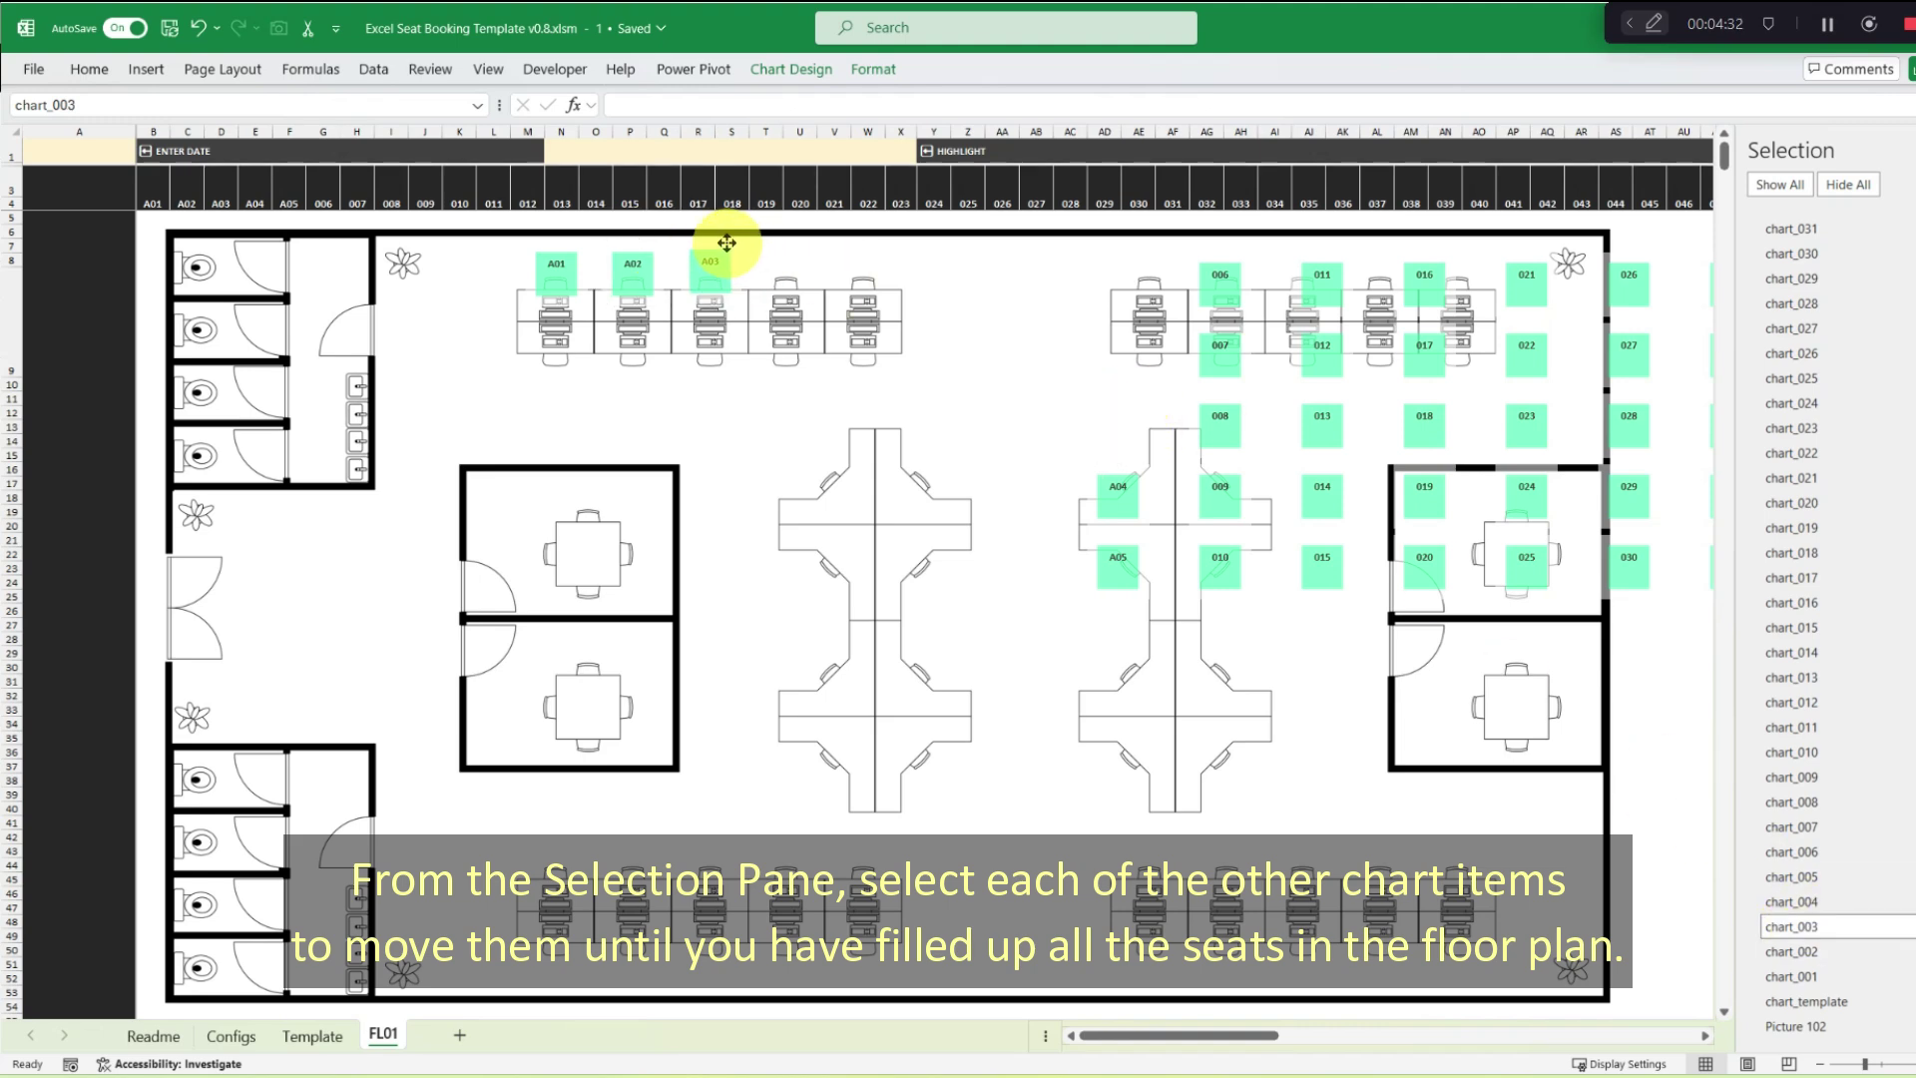
Place A04 and A05 over the remaining top desks, then 006 and 007 over the lower desks.
{"action": "left_click", "coordinate": [1793, 901]}
{"action": "left_click_drag", "start_coordinate": [1123, 477], "coordinate": [787, 245]}
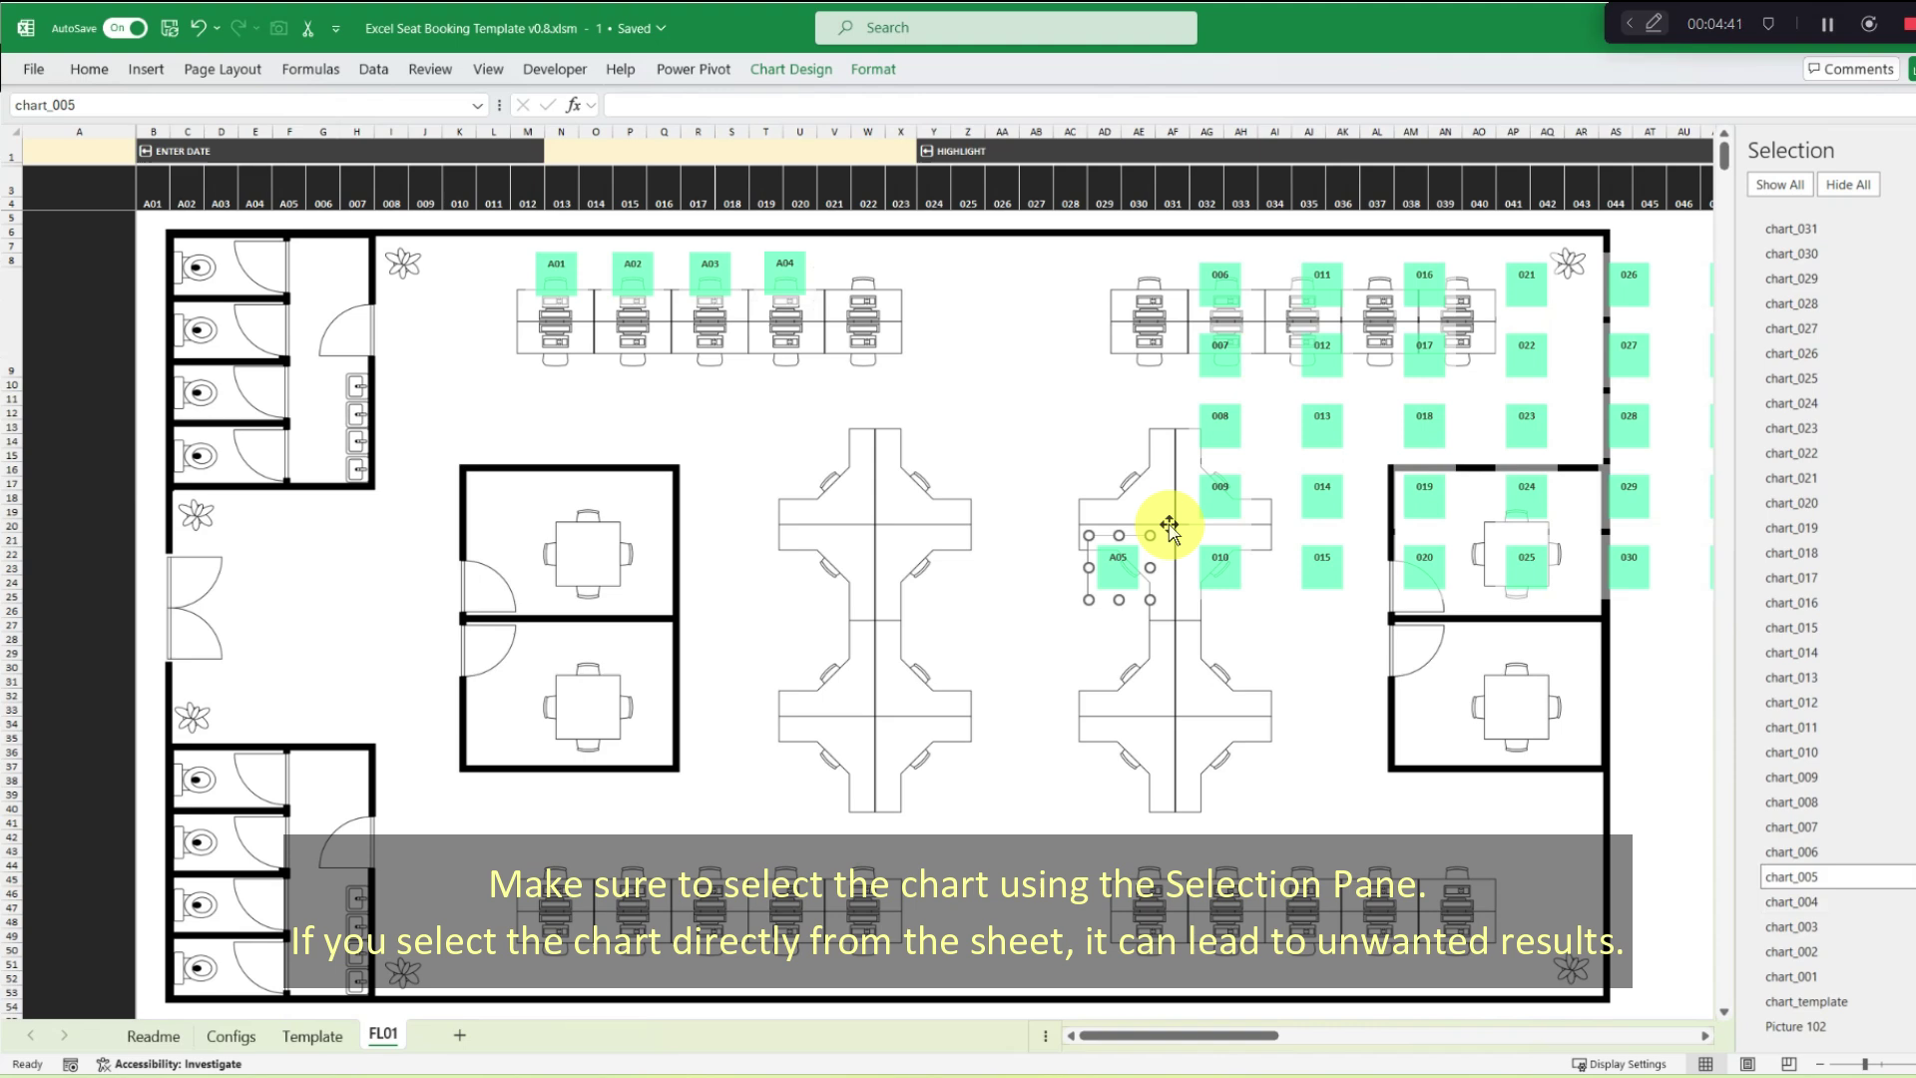
{"action": "left_click_drag", "start_coordinate": [1163, 526], "coordinate": [883, 240]}
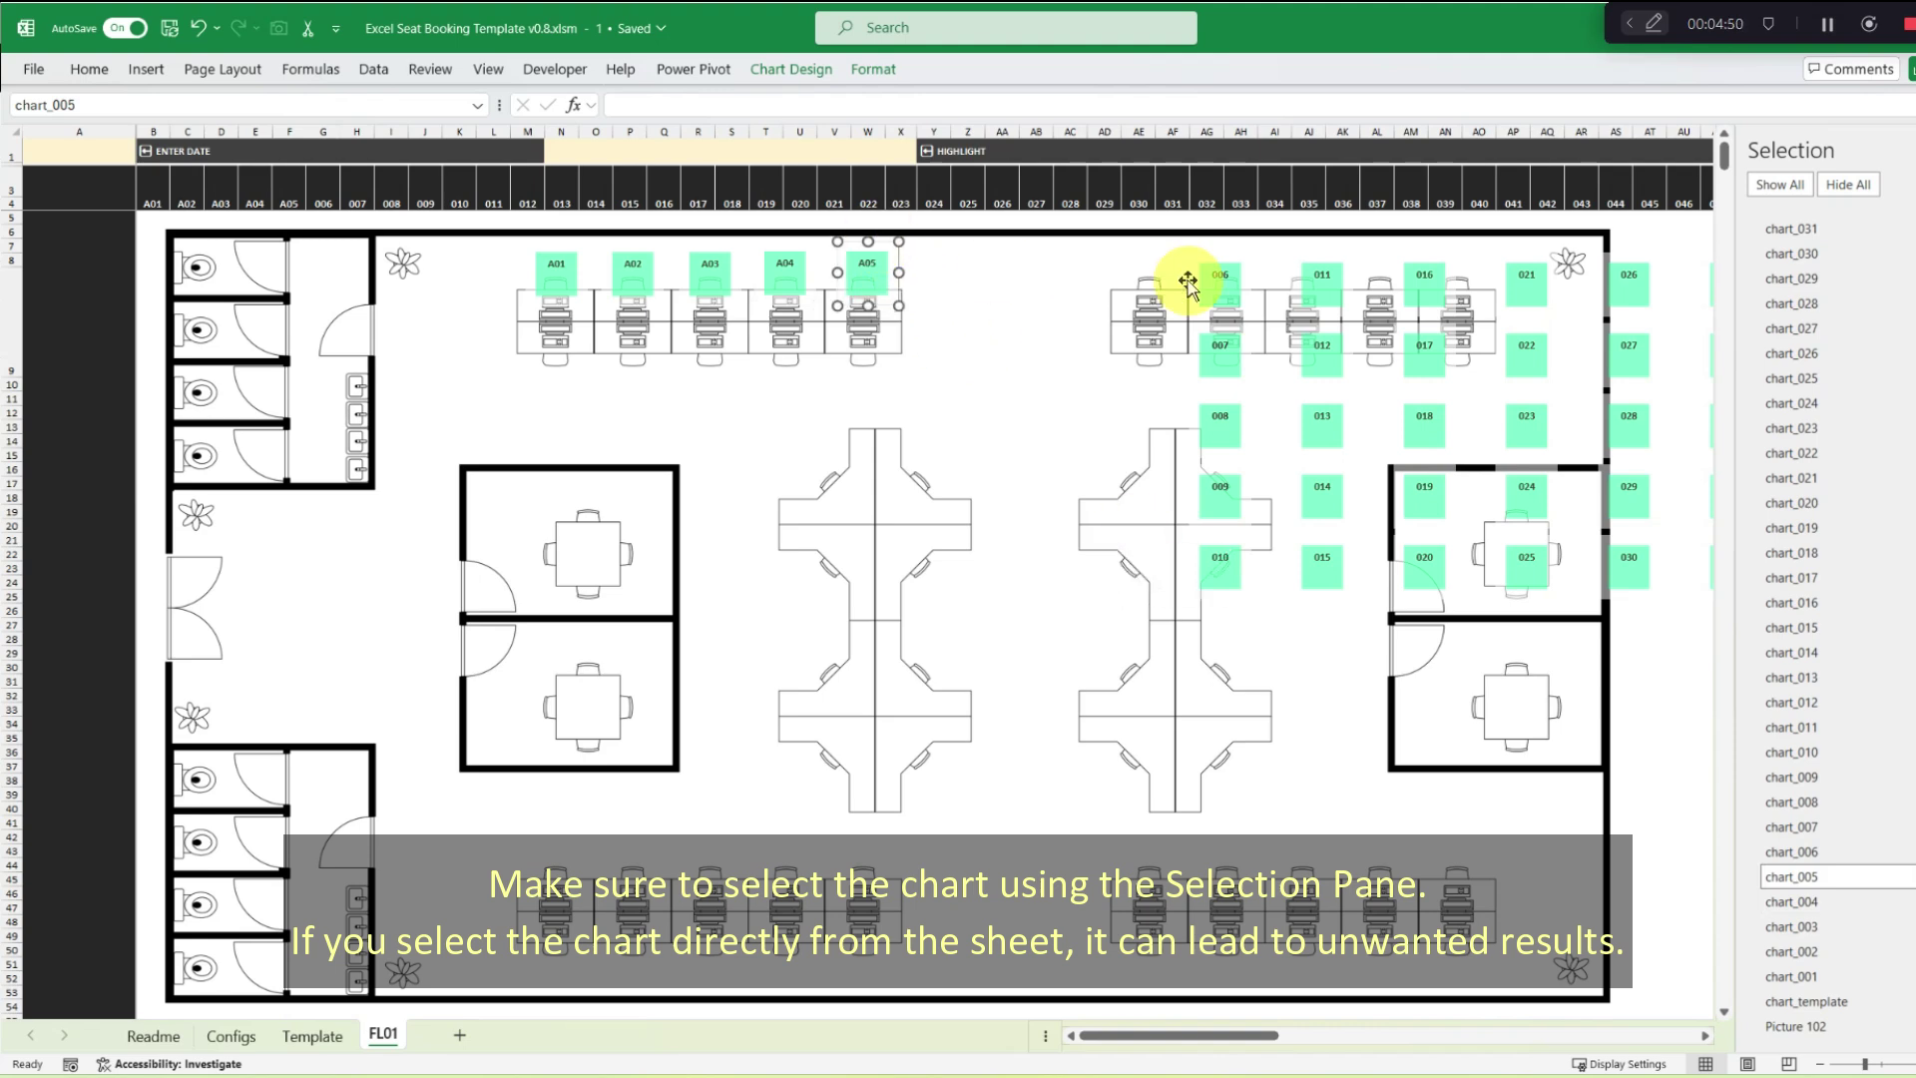
{"action": "left_click", "coordinate": [1791, 851]}
{"action": "left_click_drag", "start_coordinate": [1229, 257], "coordinate": [561, 330]}
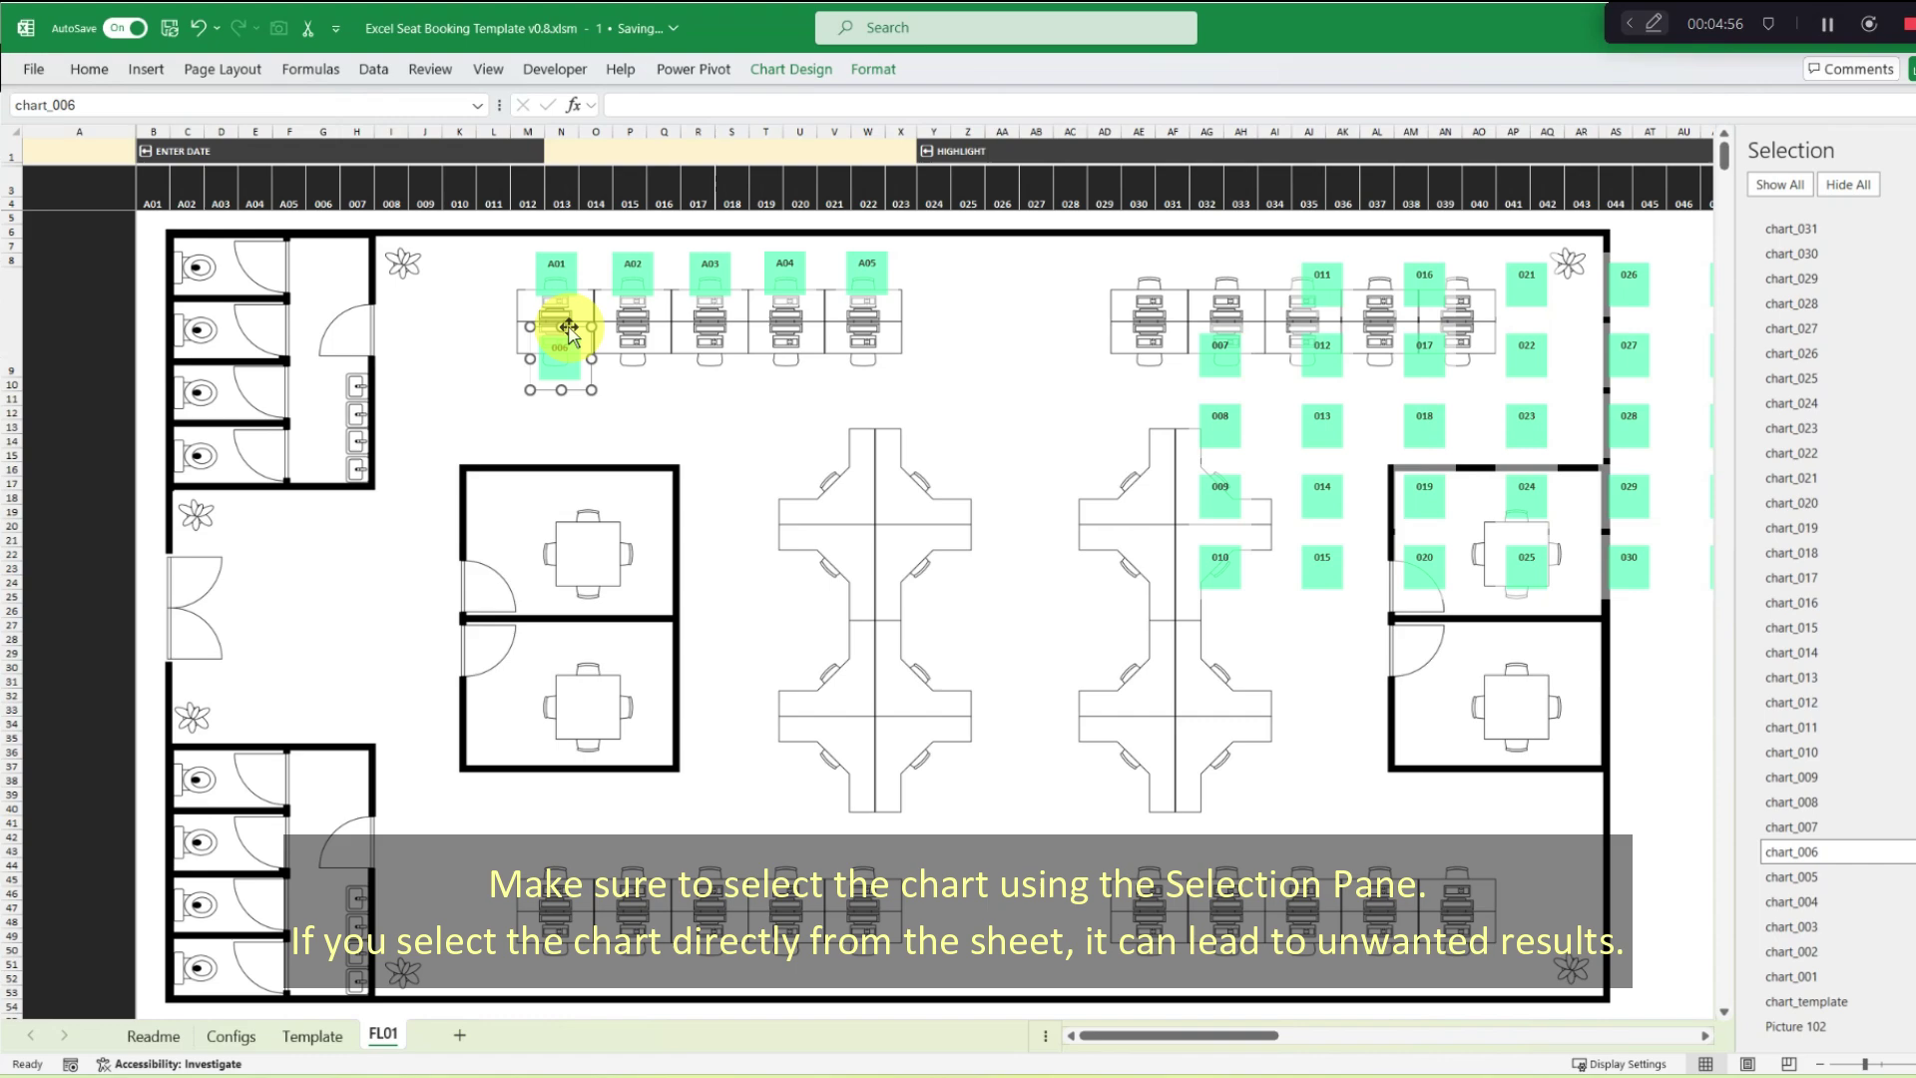
{"action": "left_click", "coordinate": [1791, 827]}
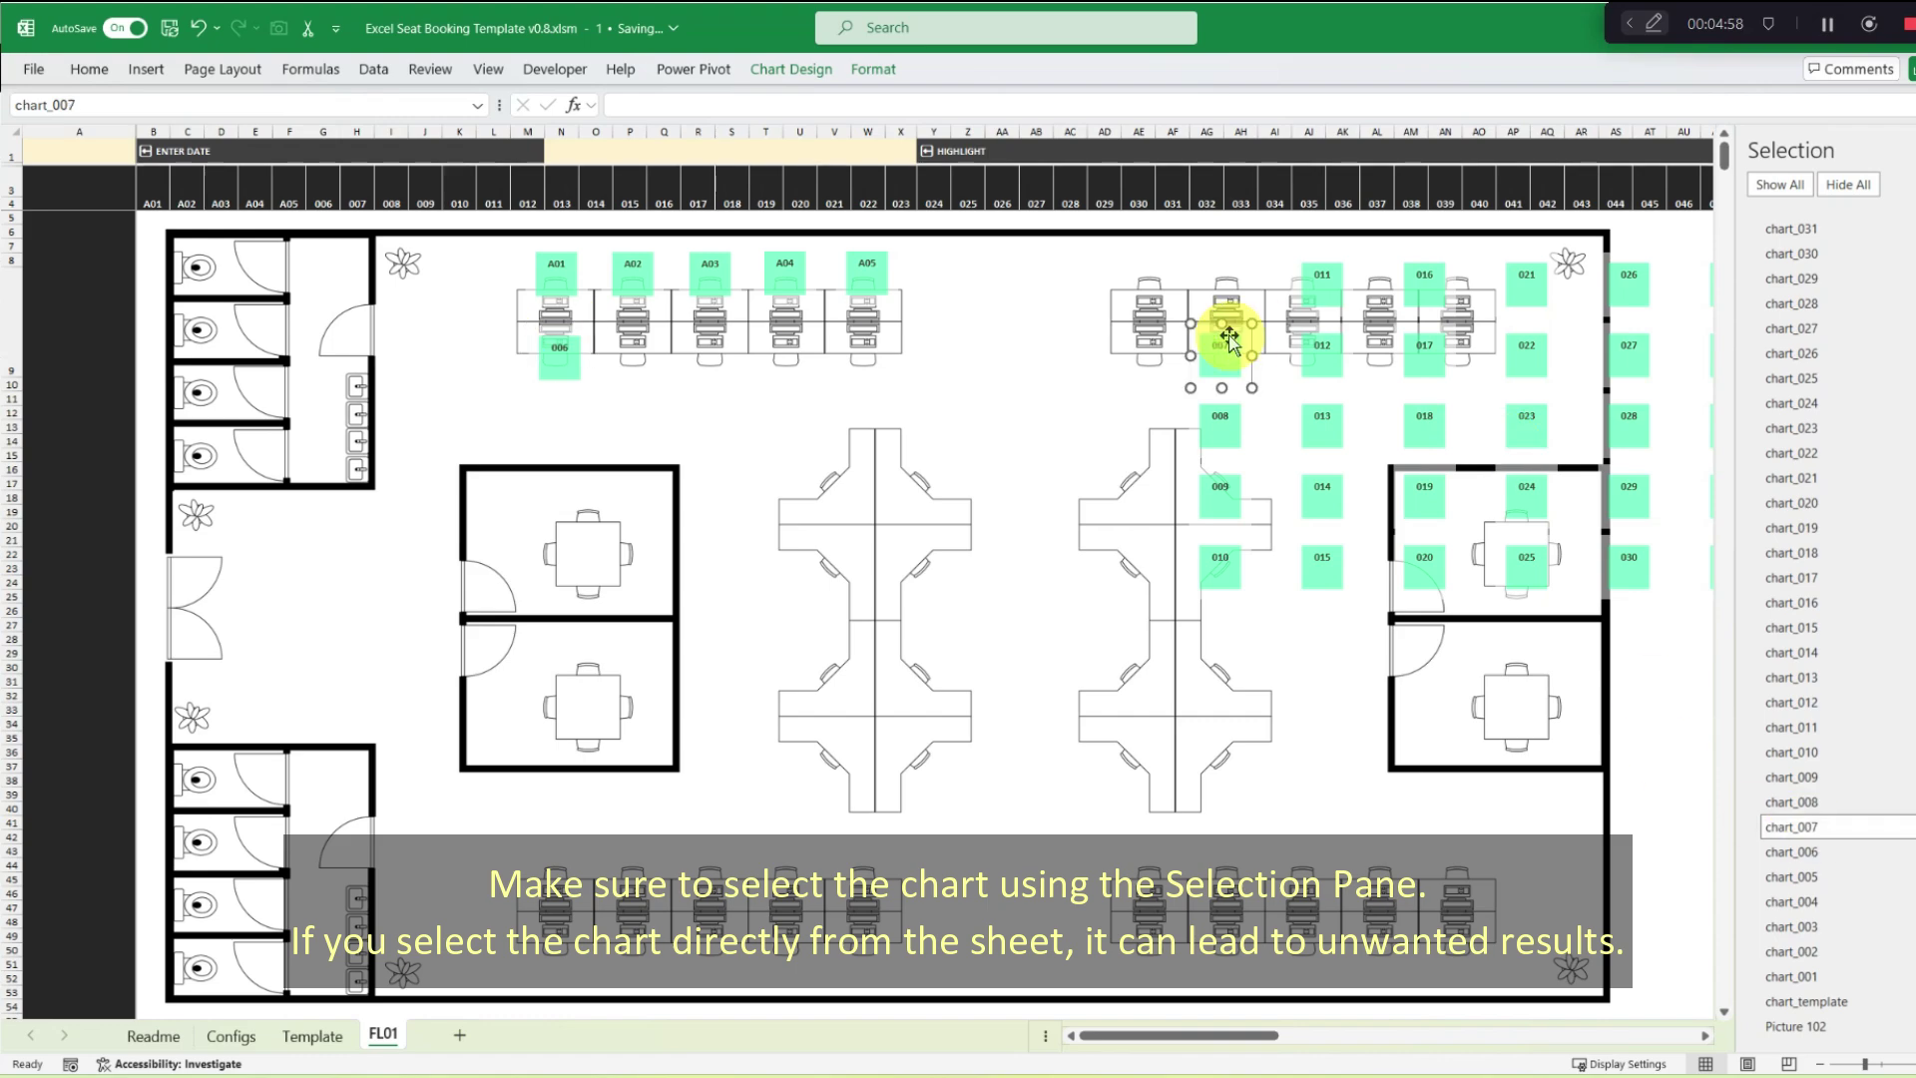
{"action": "mouse_move", "coordinate": [1233, 319]}
{"action": "left_mouse_down"}
{"action": "mouse_move", "coordinate": [694, 308]}
{"action": "mouse_move", "coordinate": [642, 329]}
{"action": "left_mouse_up"}
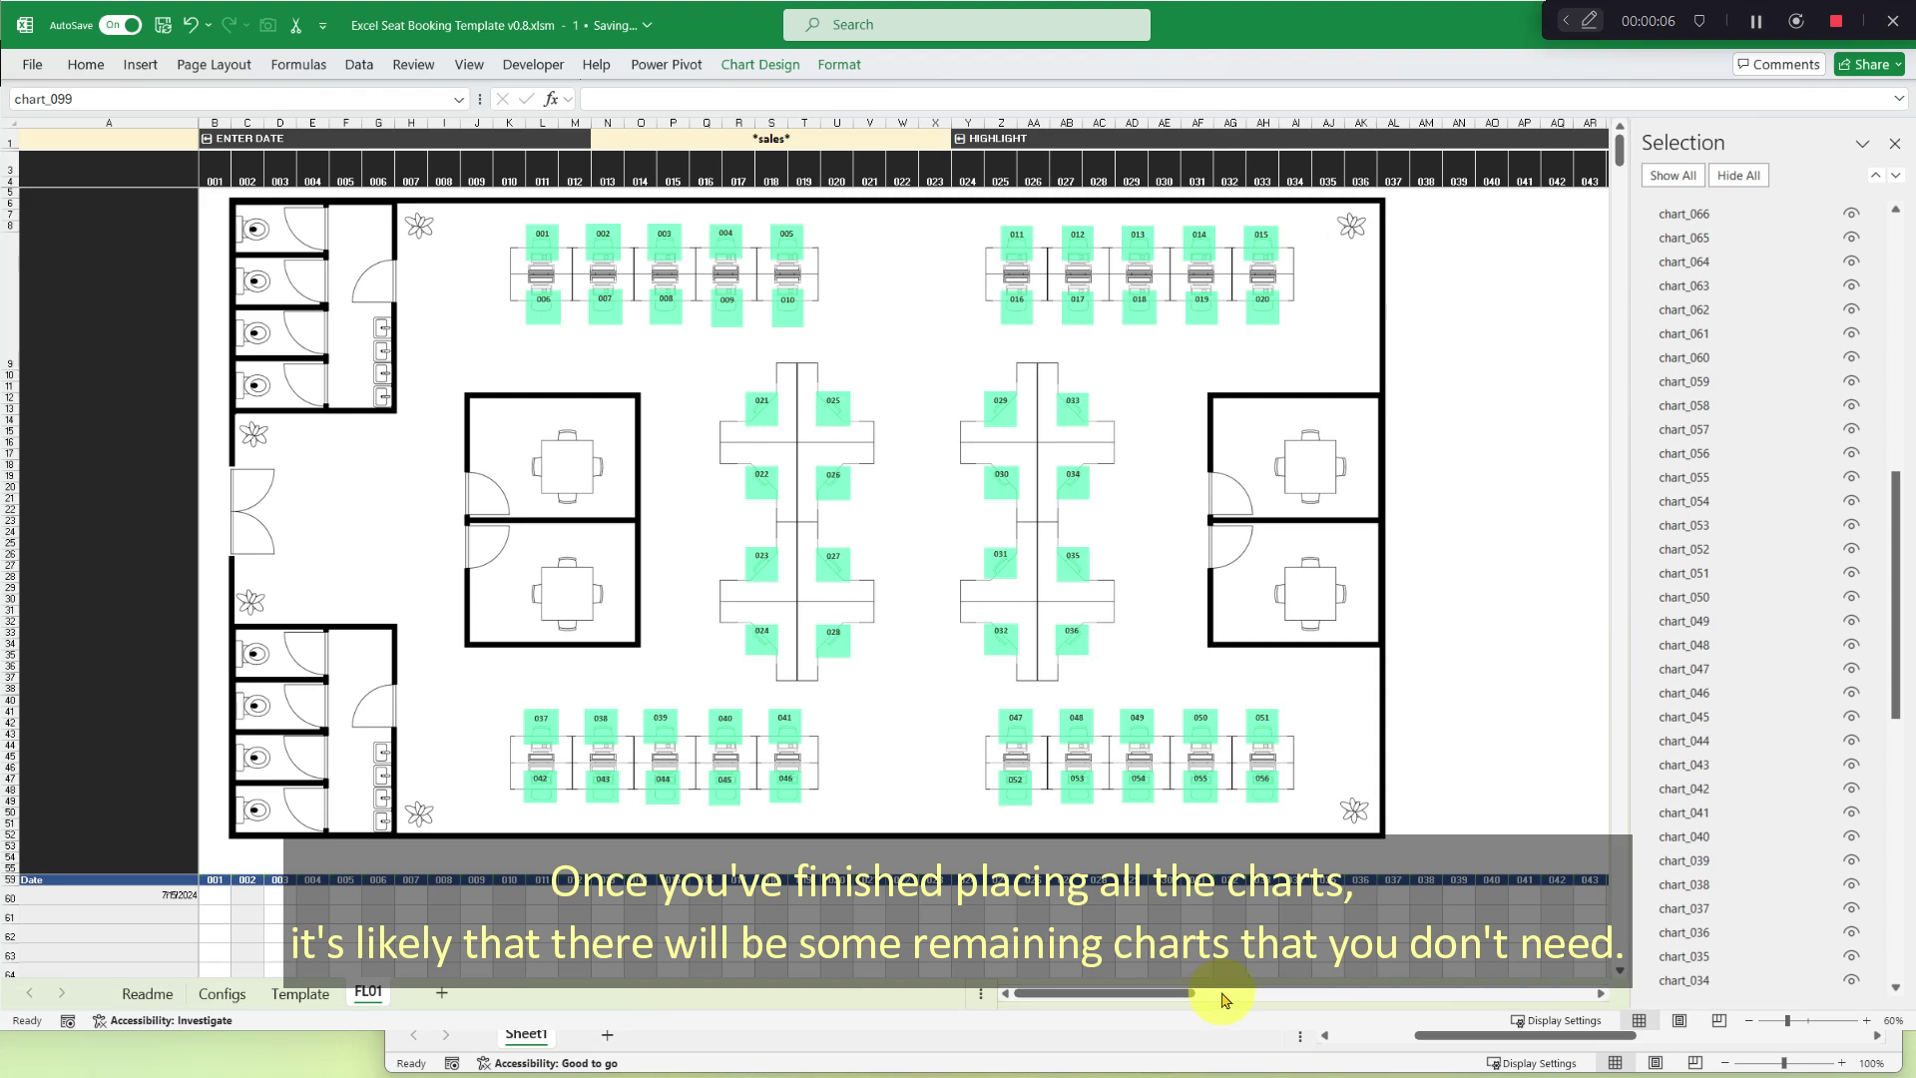
Hide the unused seat placeholders 057 through 063 in the Selection Pane.
{"action": "scroll", "coordinate": [1592, 998], "scroll_direction": "right", "scroll_amount": 10}
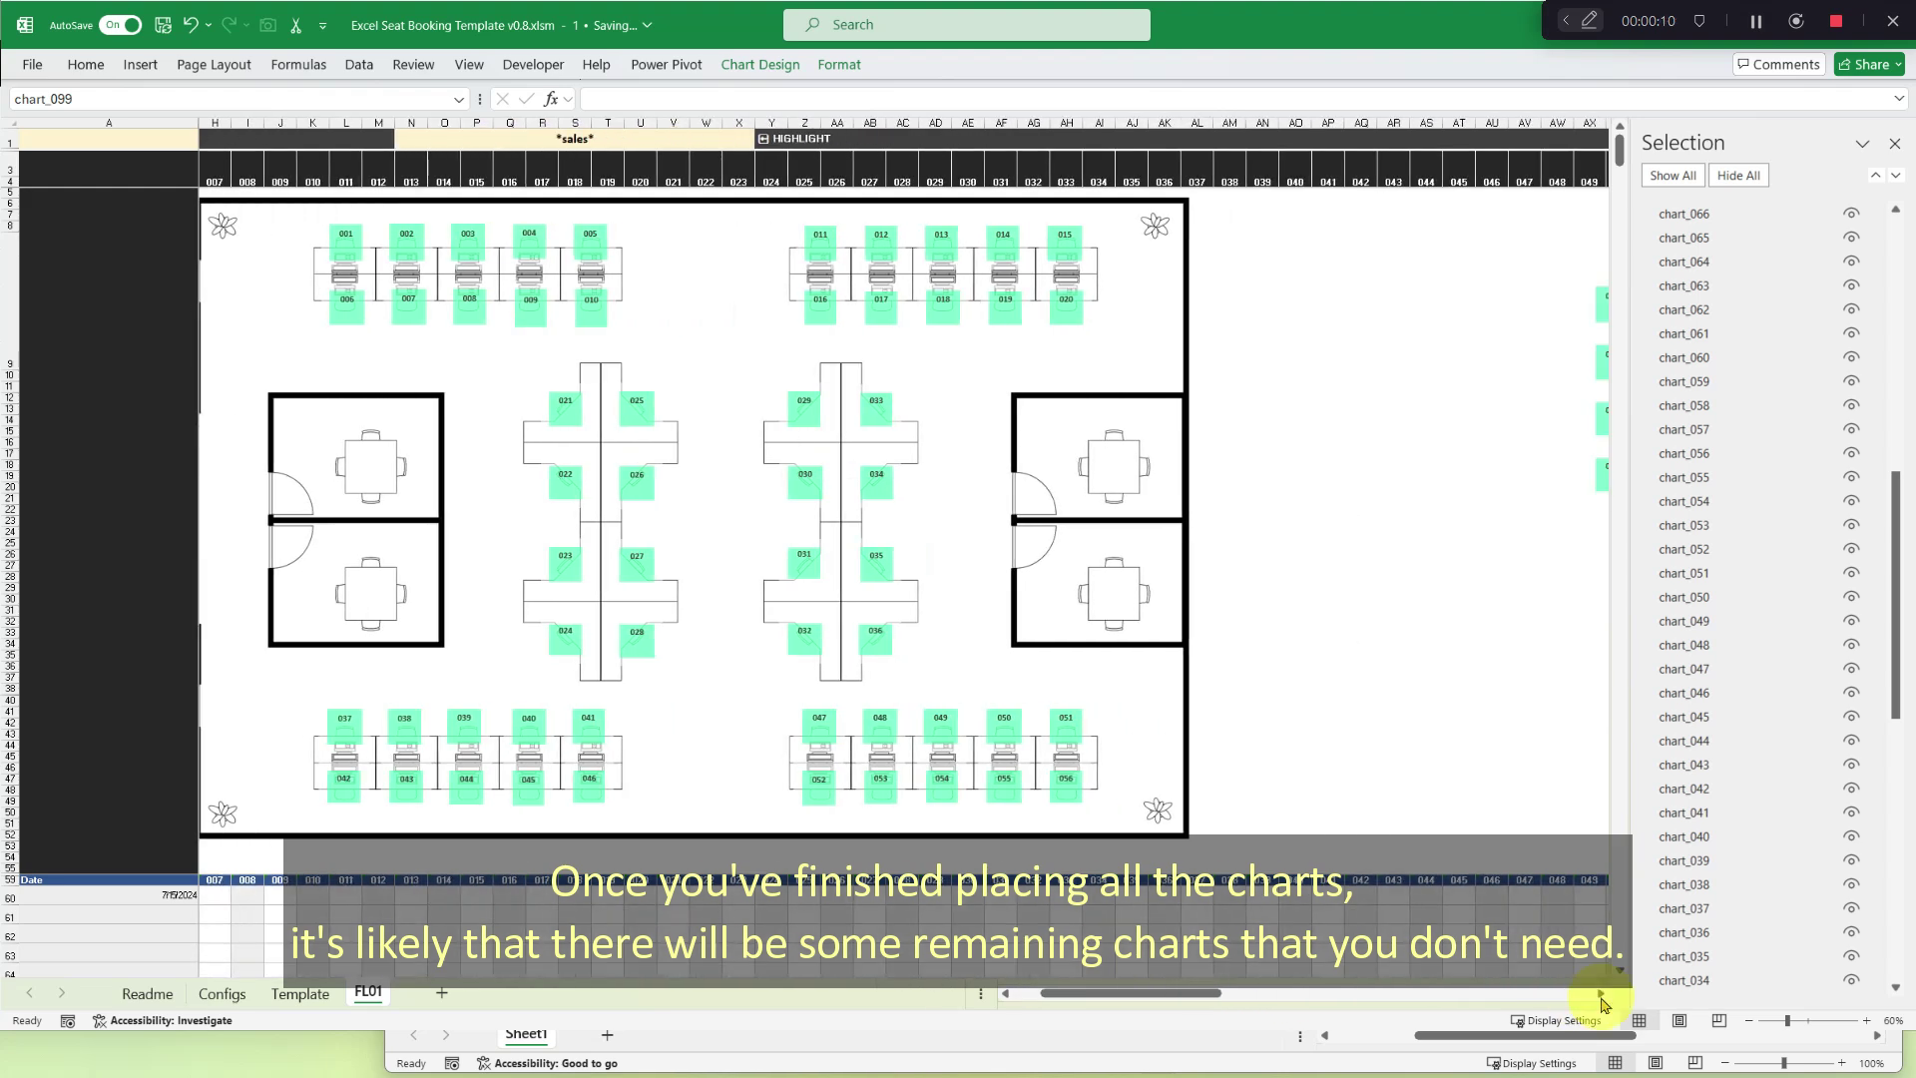
{"action": "scroll", "coordinate": [1602, 998], "scroll_direction": "right", "scroll_amount": 7}
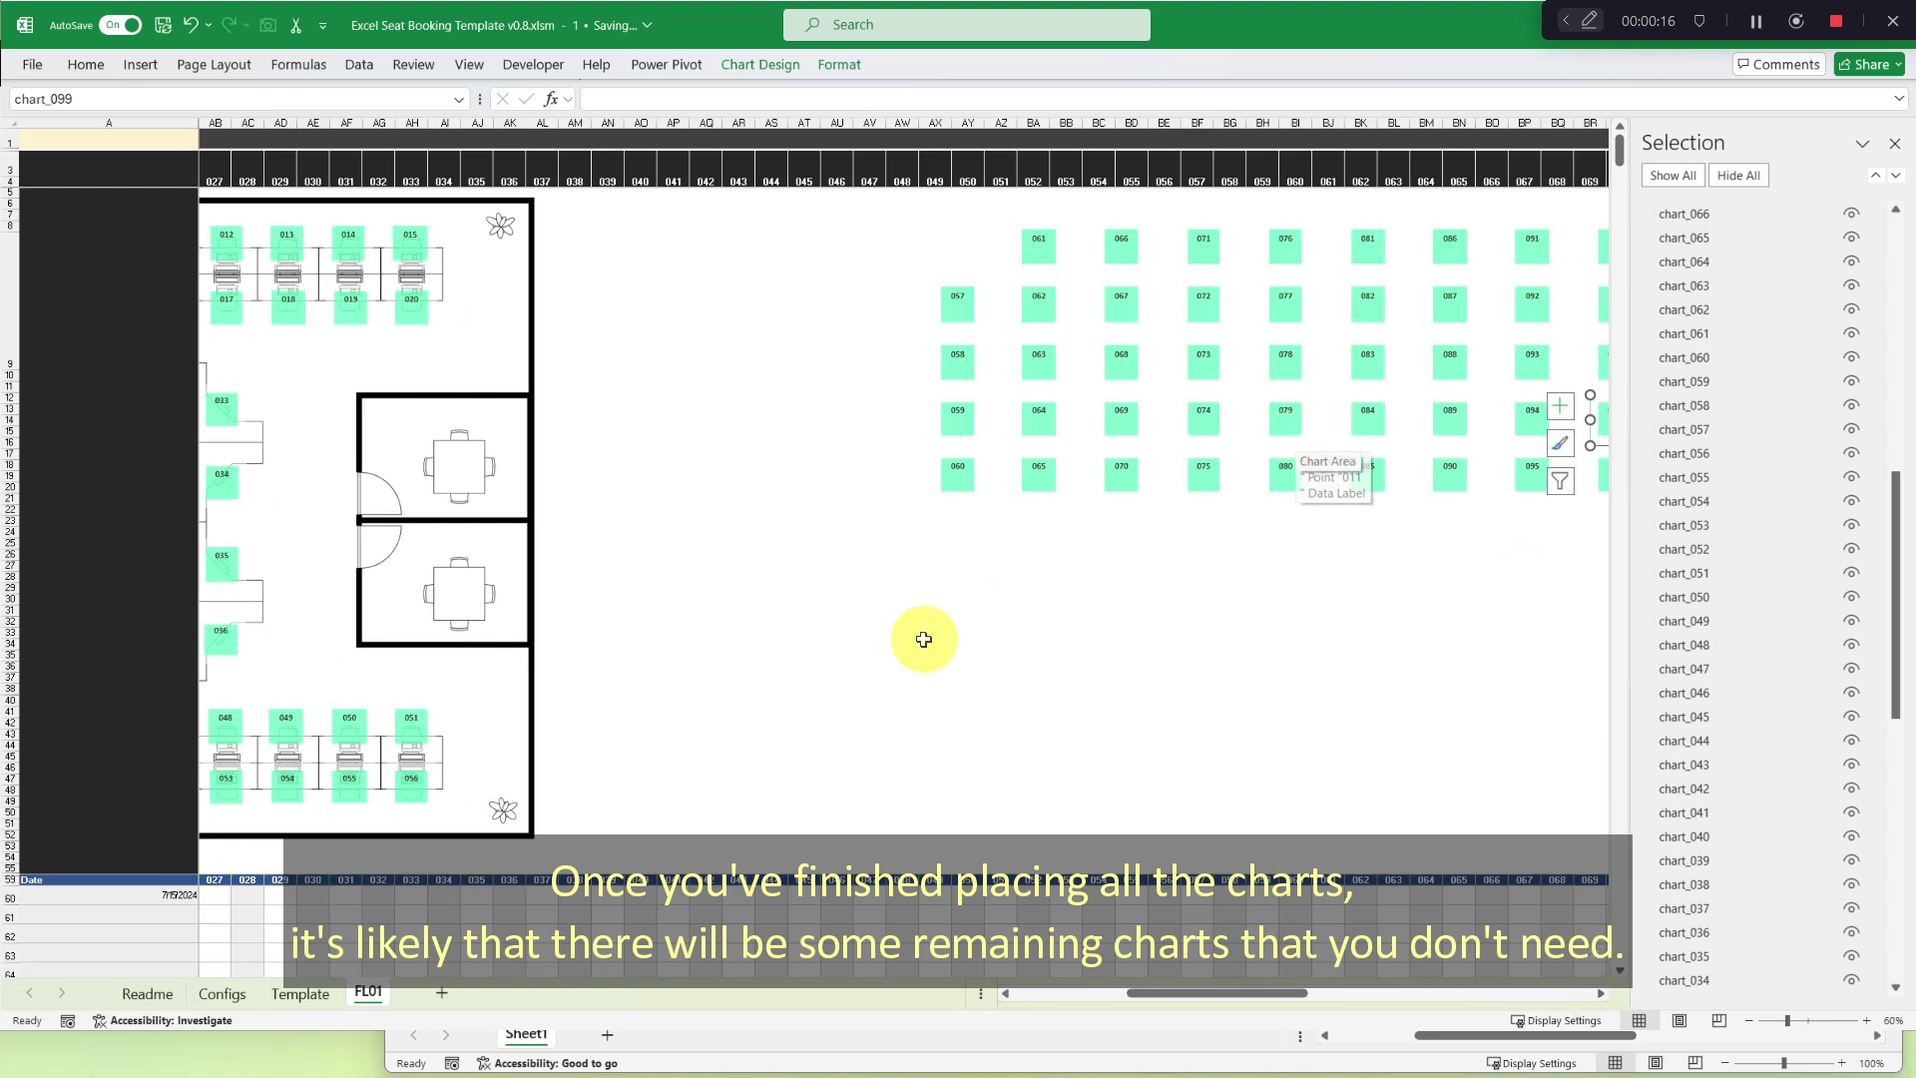
{"action": "left_click", "coordinate": [1854, 433]}
{"action": "left_click", "coordinate": [1852, 408]}
{"action": "left_click", "coordinate": [1851, 384]}
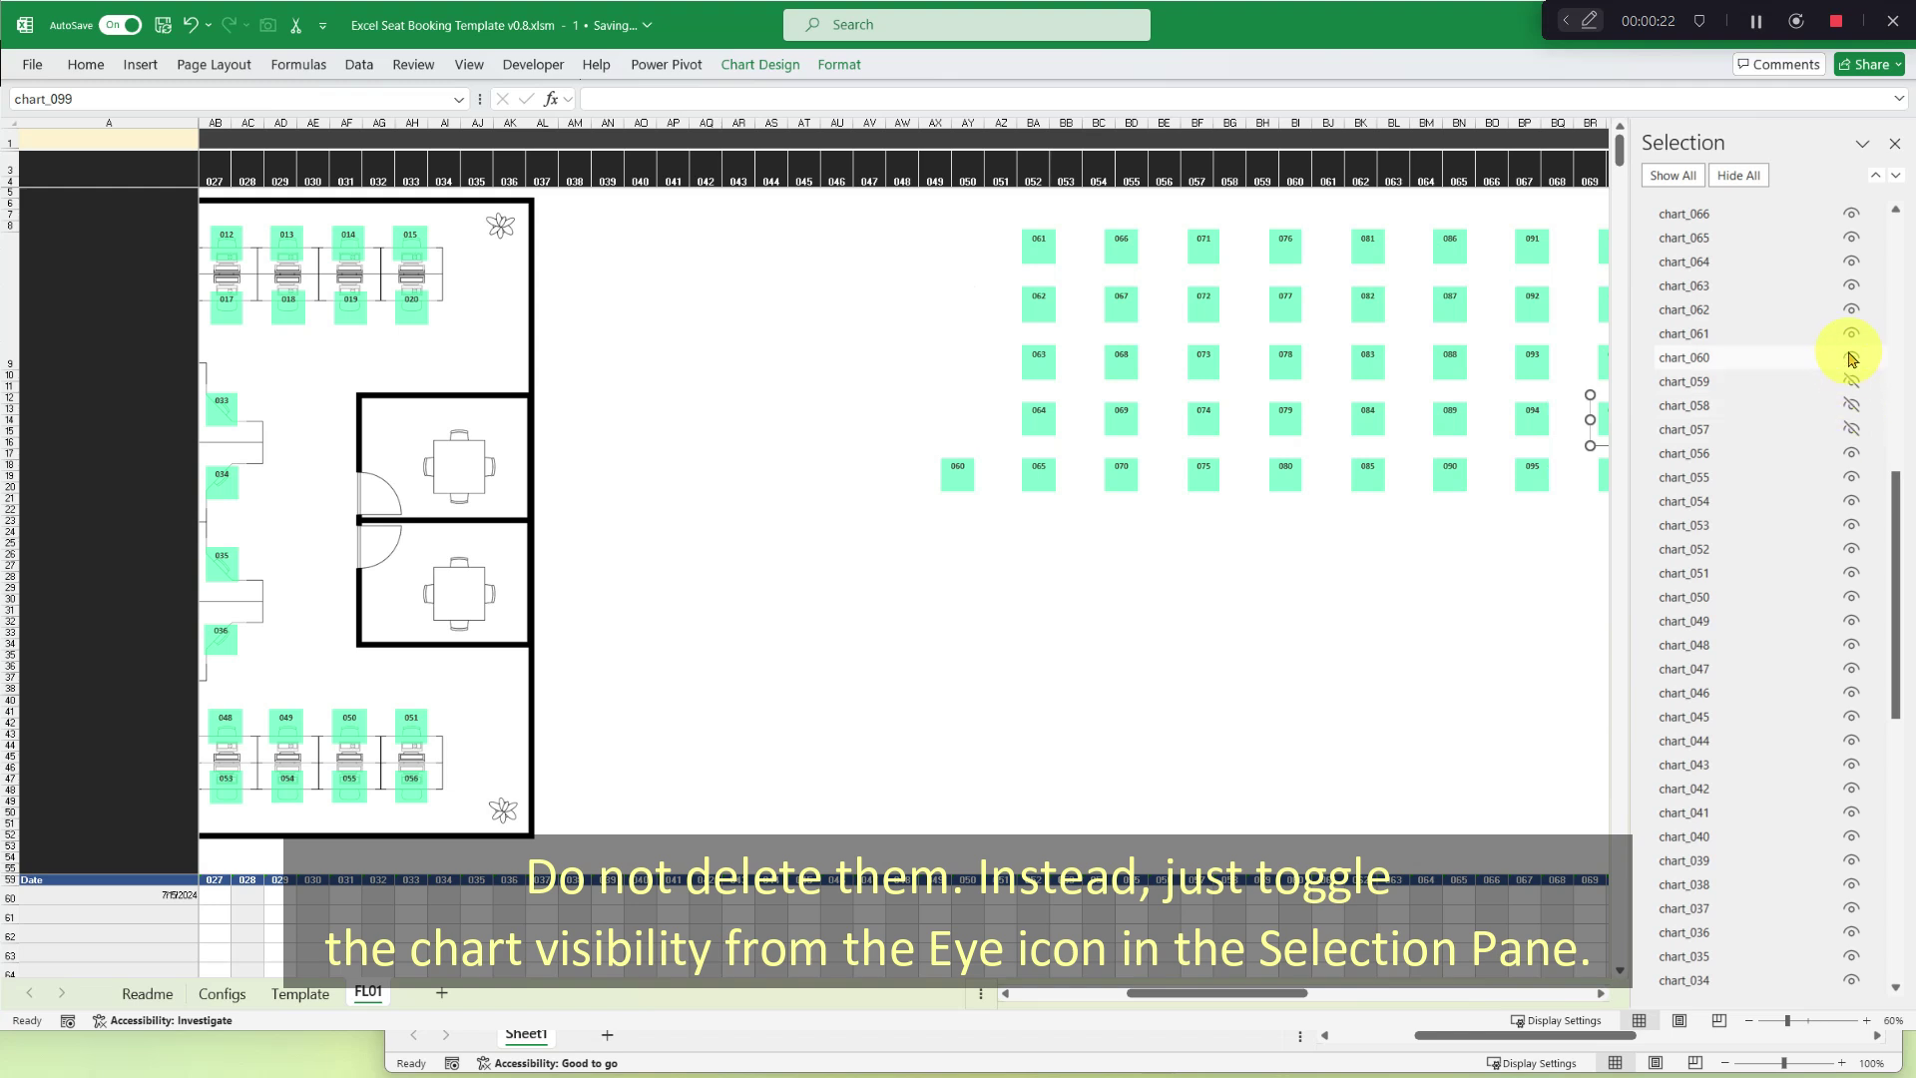
{"action": "left_click", "coordinate": [1851, 359]}
{"action": "left_click", "coordinate": [1851, 333]}
{"action": "left_click", "coordinate": [1851, 309]}
{"action": "left_click", "coordinate": [1851, 285]}
Hide seat placeholders 064 through 080.
{"action": "scroll", "coordinate": [1818, 343], "scroll_direction": "up", "scroll_amount": 7}
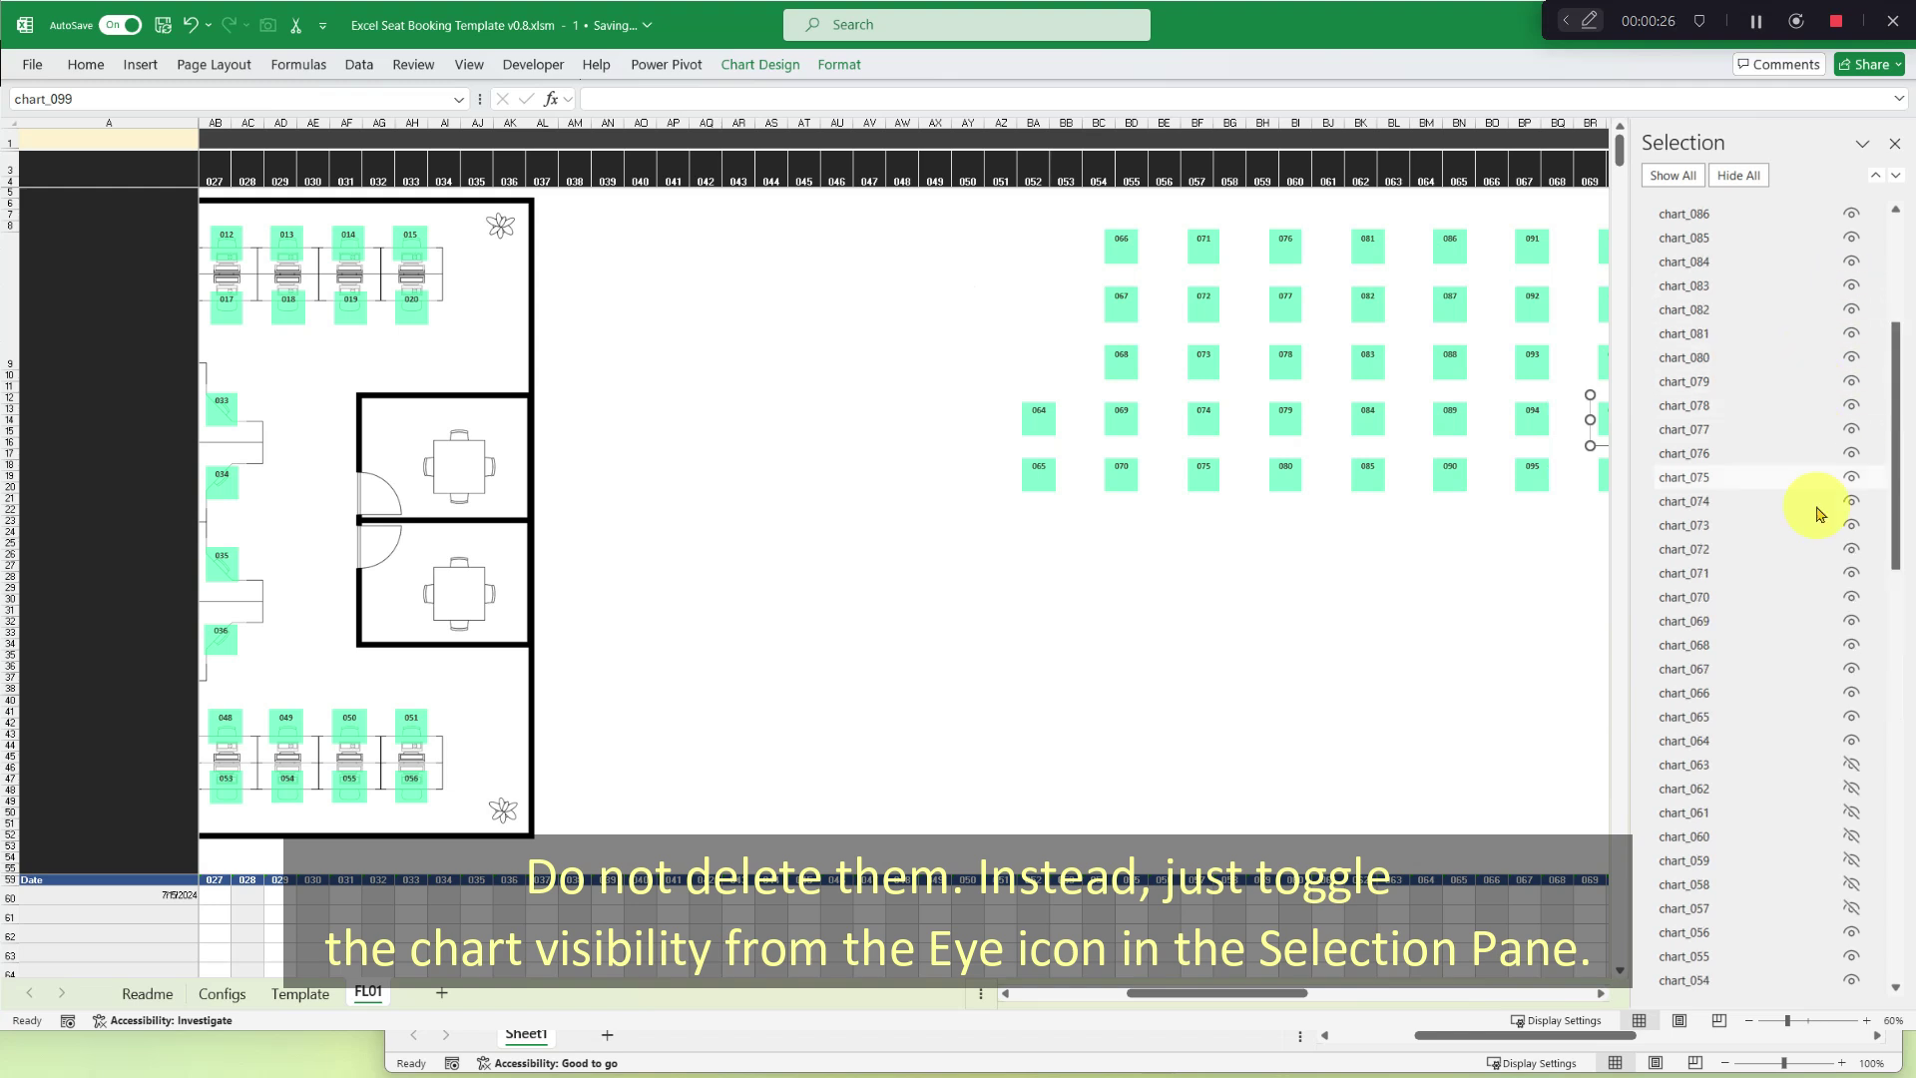
{"action": "left_click", "coordinate": [1851, 740]}
{"action": "left_click", "coordinate": [1851, 717]}
{"action": "left_click", "coordinate": [1851, 693]}
{"action": "left_click", "coordinate": [1851, 668]}
{"action": "left_click", "coordinate": [1851, 644]}
{"action": "left_click", "coordinate": [1851, 621]}
{"action": "left_click", "coordinate": [1851, 597]}
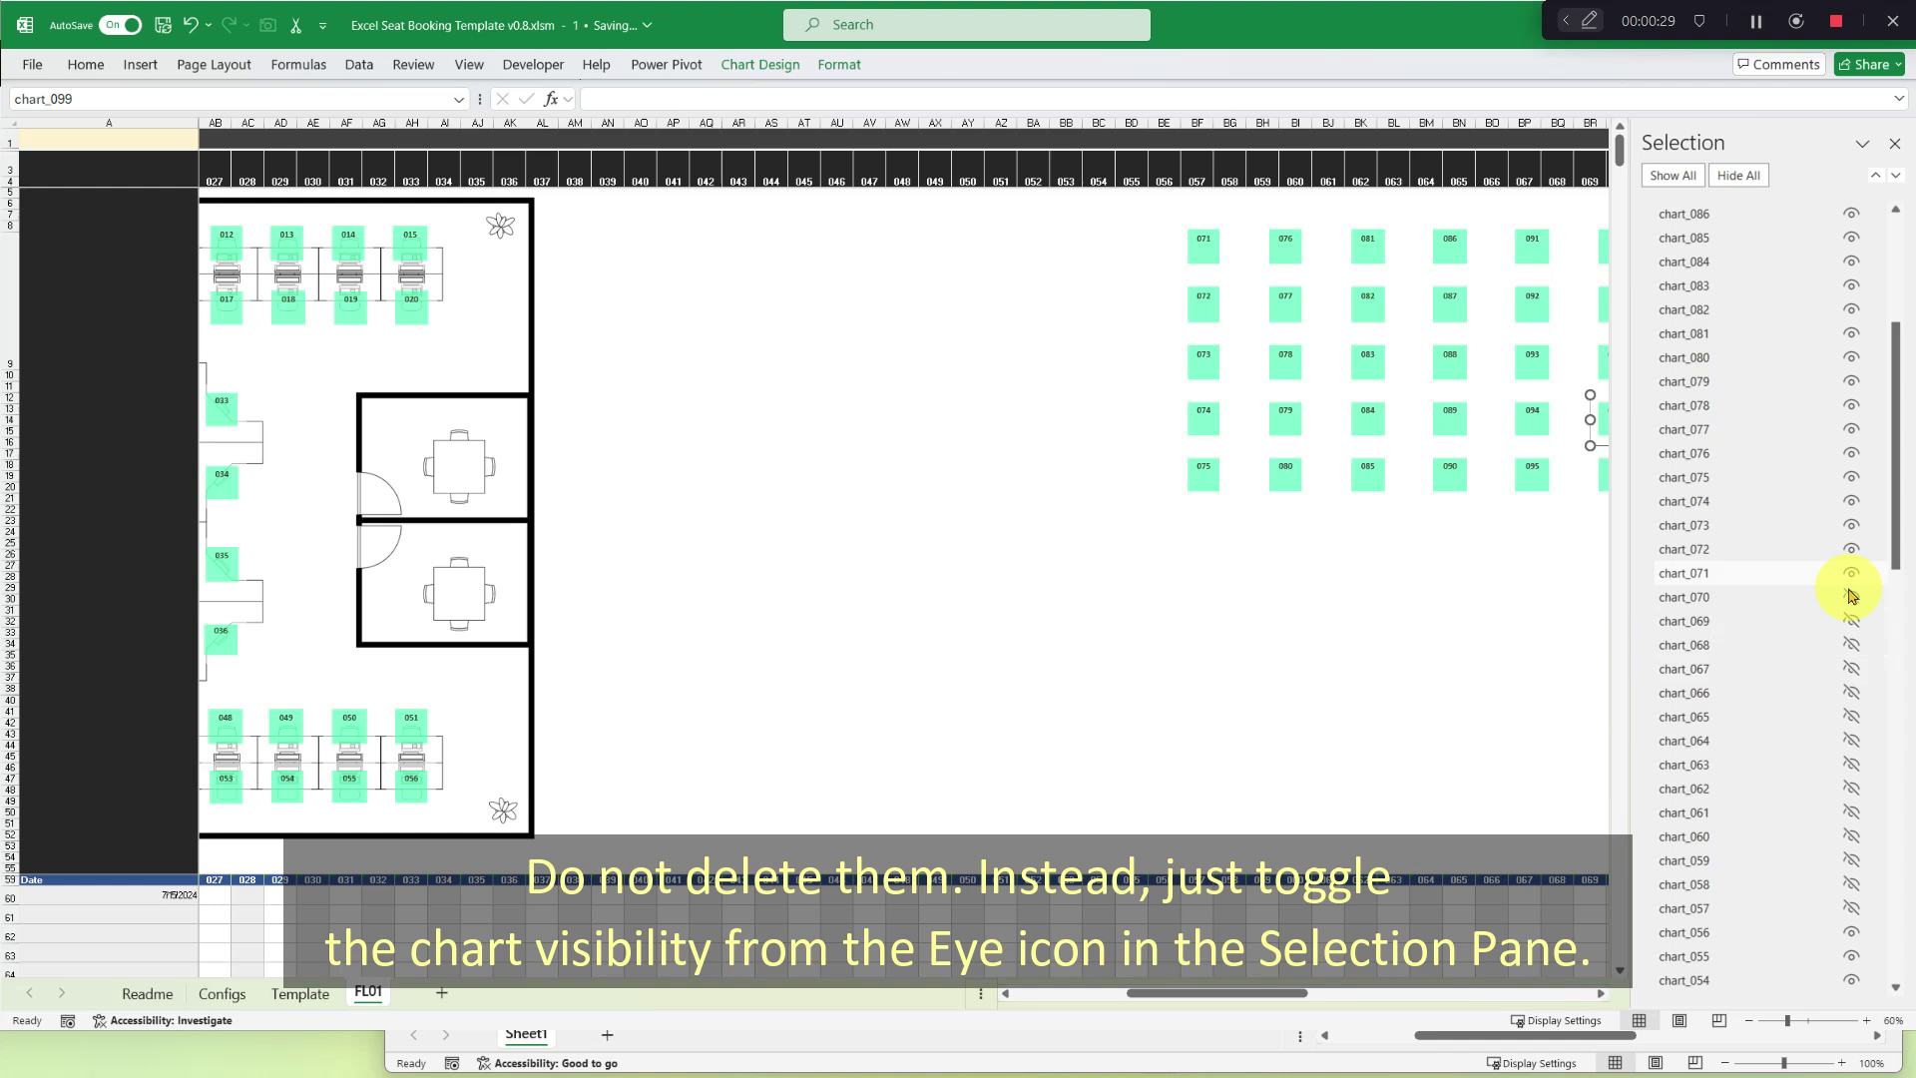
{"action": "left_click", "coordinate": [1851, 572]}
{"action": "left_click", "coordinate": [1851, 549]}
{"action": "left_click", "coordinate": [1851, 525]}
{"action": "left_click", "coordinate": [1851, 501]}
{"action": "left_click", "coordinate": [1851, 477]}
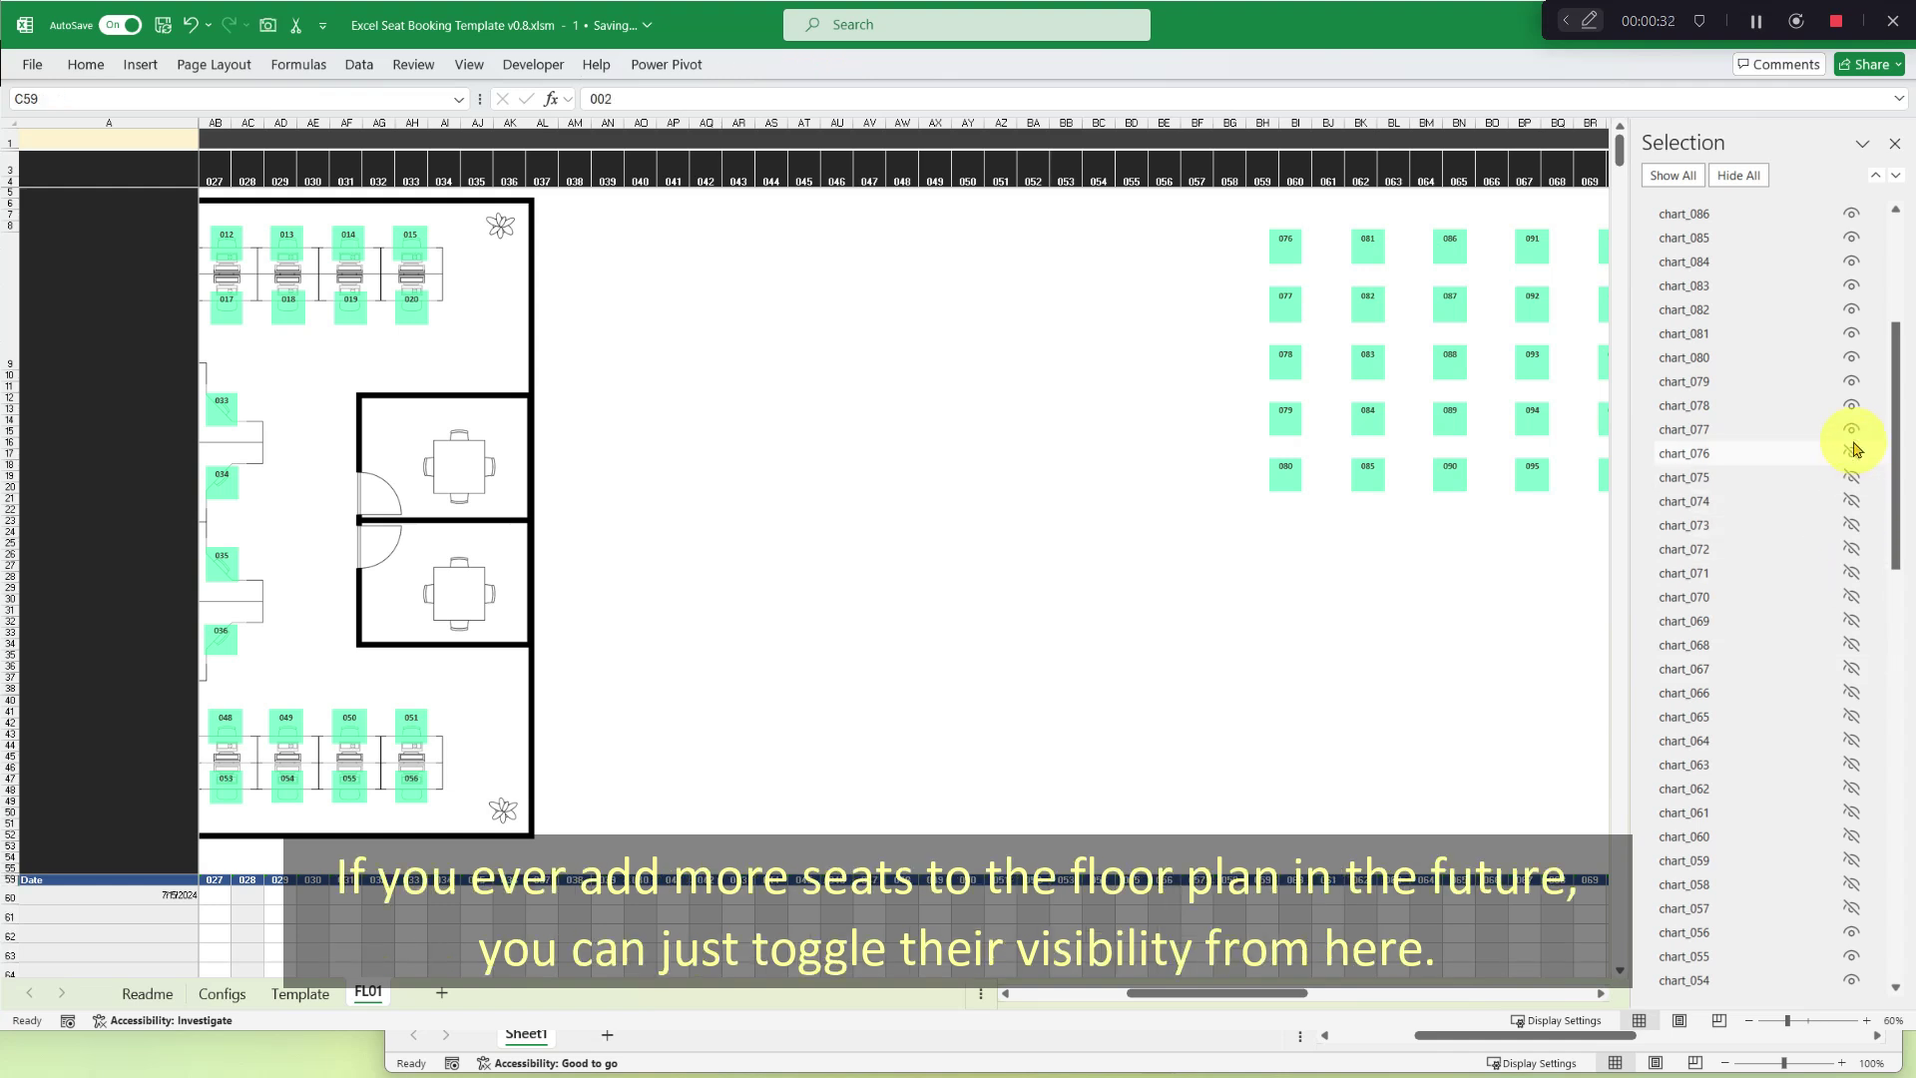
{"action": "left_click", "coordinate": [1851, 453]}
{"action": "left_click", "coordinate": [1851, 429]}
{"action": "left_click", "coordinate": [1851, 405]}
{"action": "left_click", "coordinate": [1851, 382]}
{"action": "left_click", "coordinate": [1850, 358]}
Hide placeholders 081 through 100, then select label cells 057–100 in row 59.
{"action": "scroll", "coordinate": [1832, 419], "scroll_direction": "up", "scroll_amount": 3}
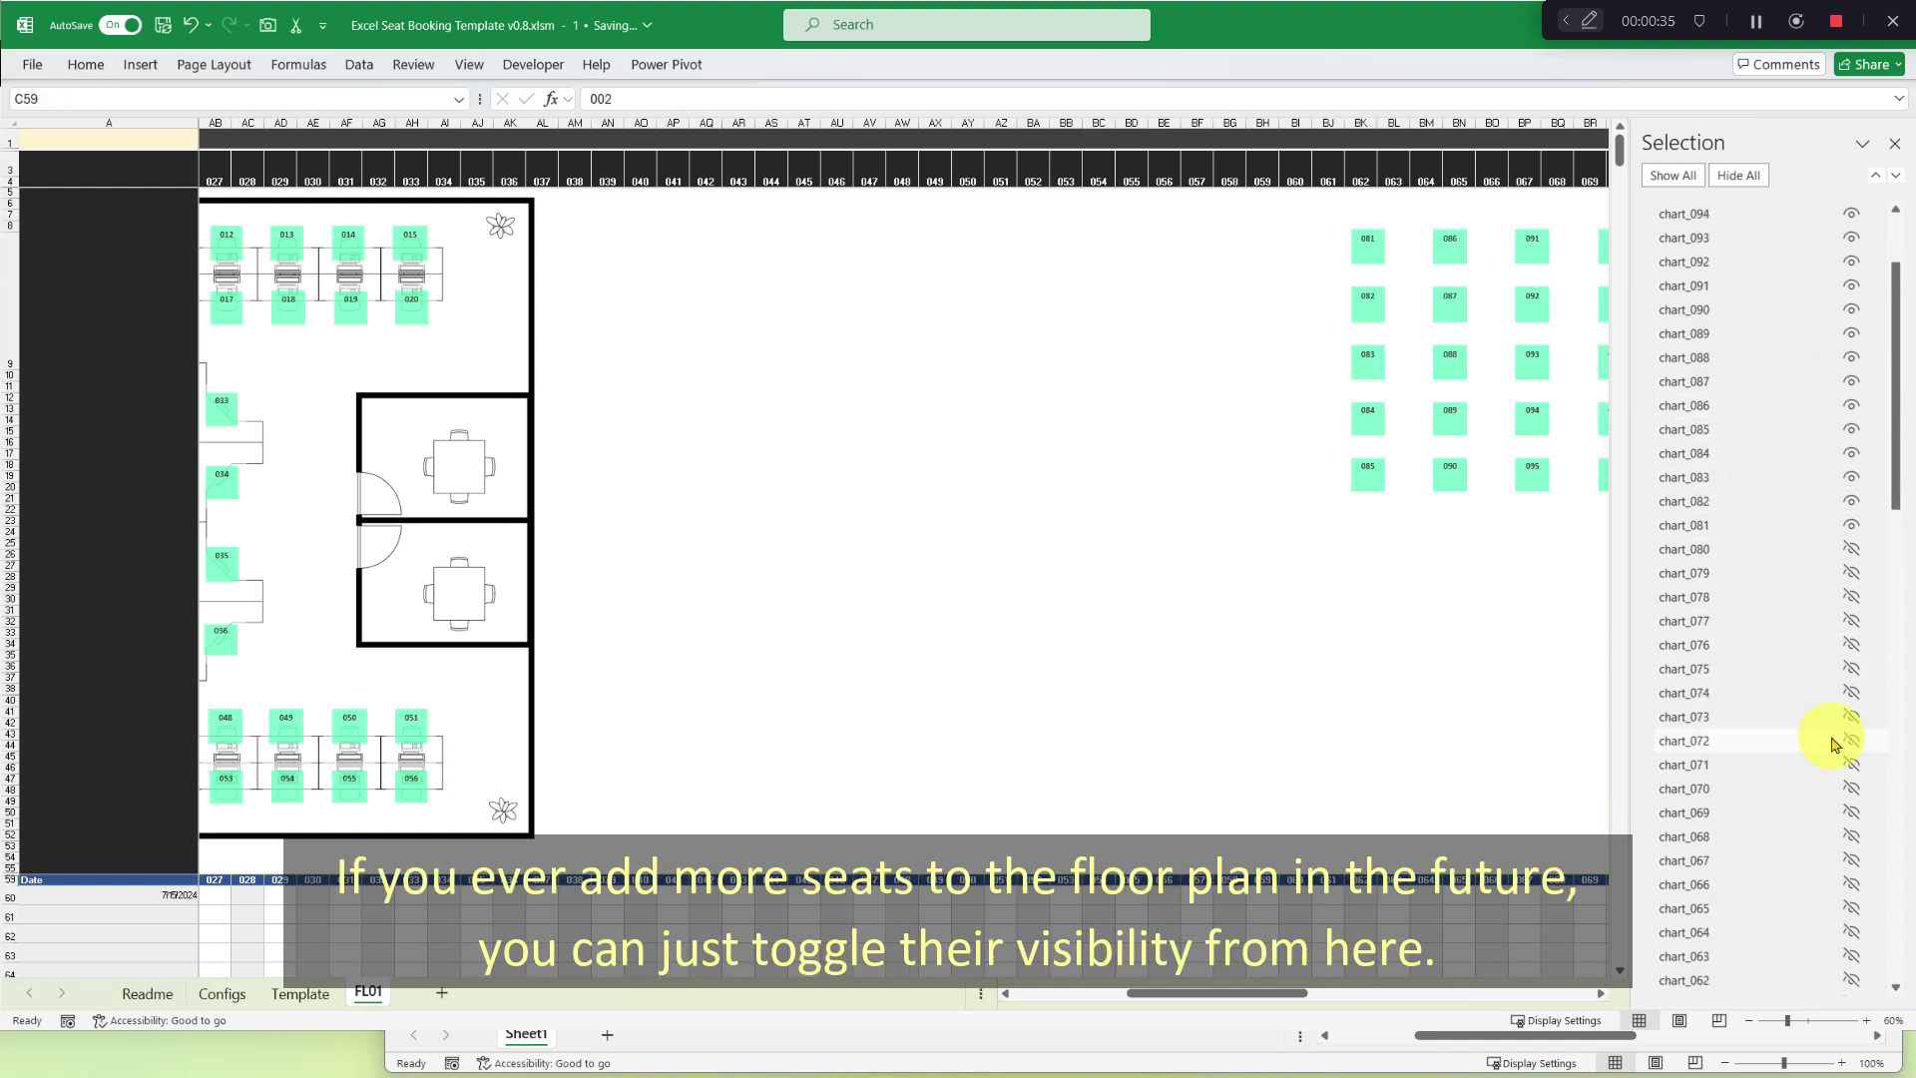
{"action": "left_click", "coordinate": [1851, 525]}
{"action": "left_click", "coordinate": [1851, 501]}
{"action": "left_click", "coordinate": [1851, 477]}
{"action": "left_click", "coordinate": [1851, 453]}
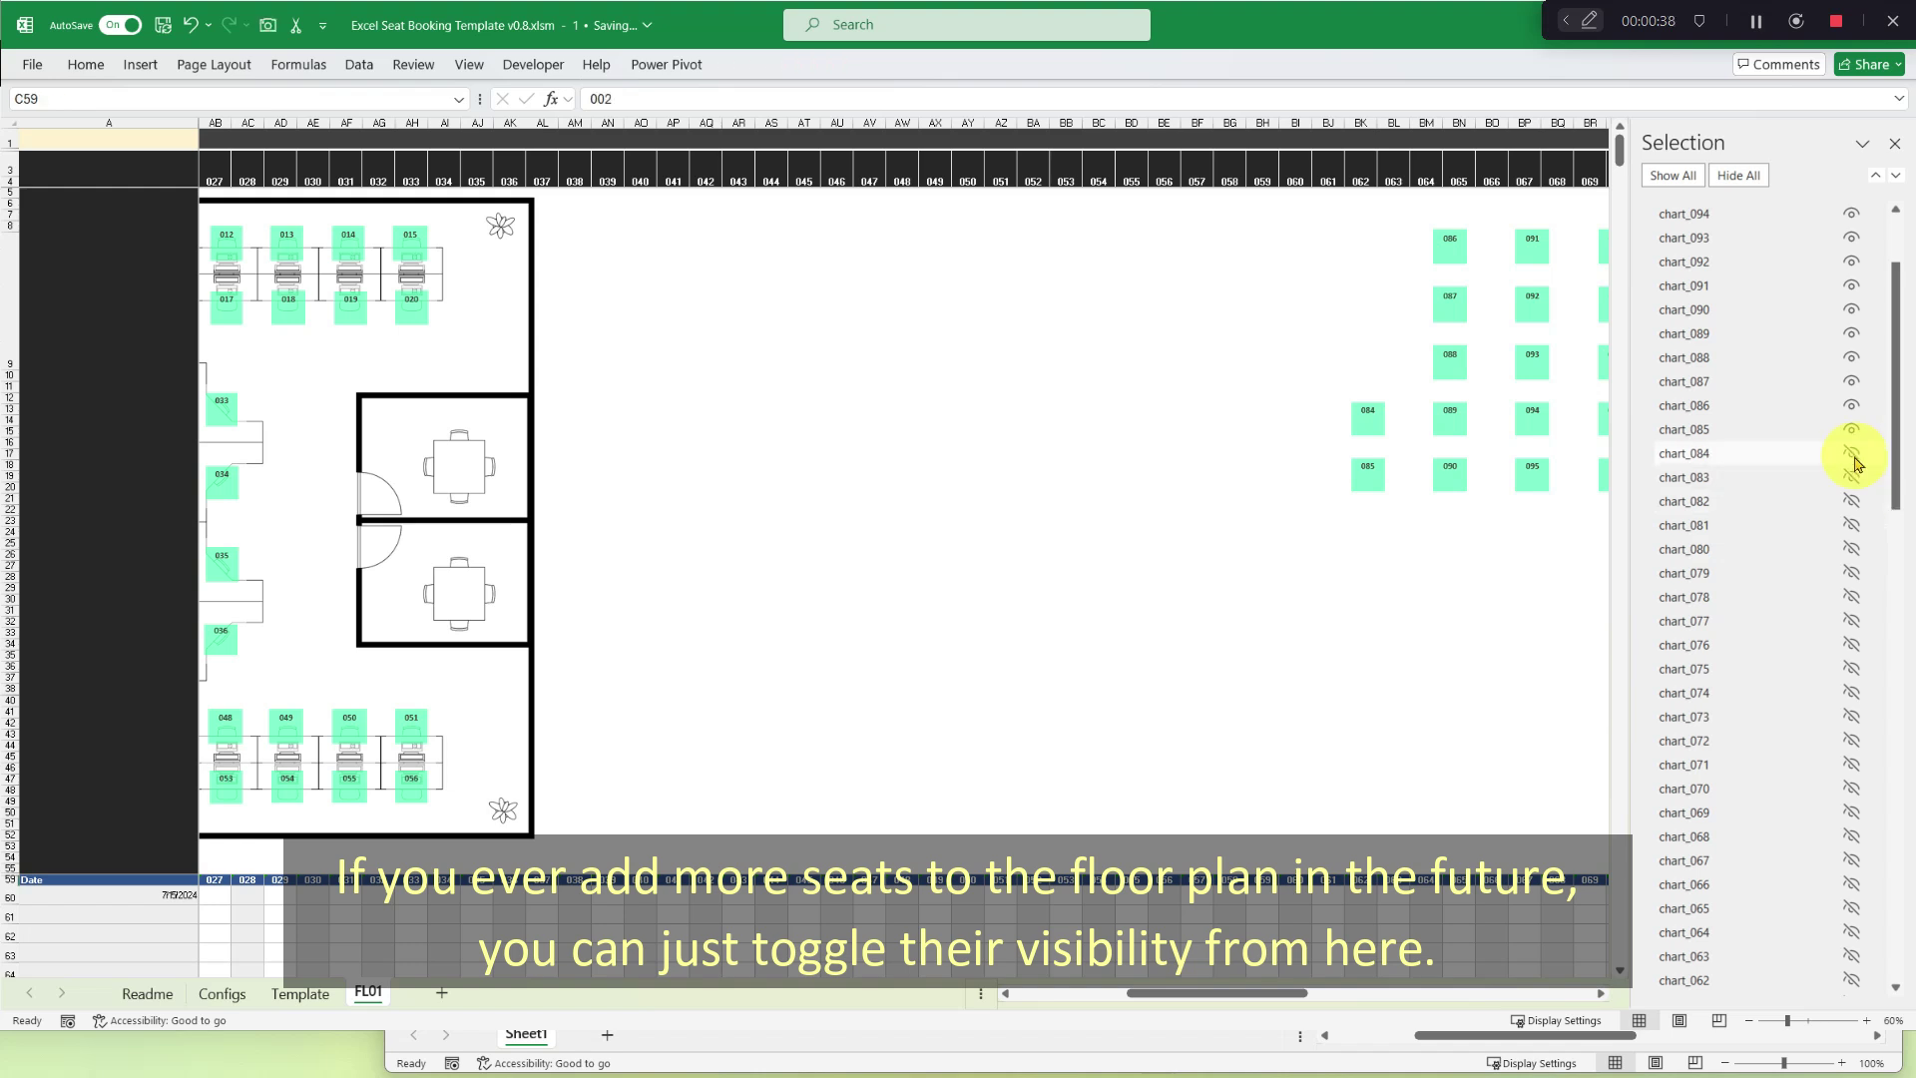
{"action": "left_click", "coordinate": [1851, 429]}
{"action": "left_click", "coordinate": [1851, 405]}
{"action": "left_click", "coordinate": [1851, 381]}
{"action": "left_click", "coordinate": [1851, 358]}
{"action": "left_click", "coordinate": [1851, 334]}
{"action": "left_click", "coordinate": [1851, 309]}
{"action": "left_click", "coordinate": [1851, 285]}
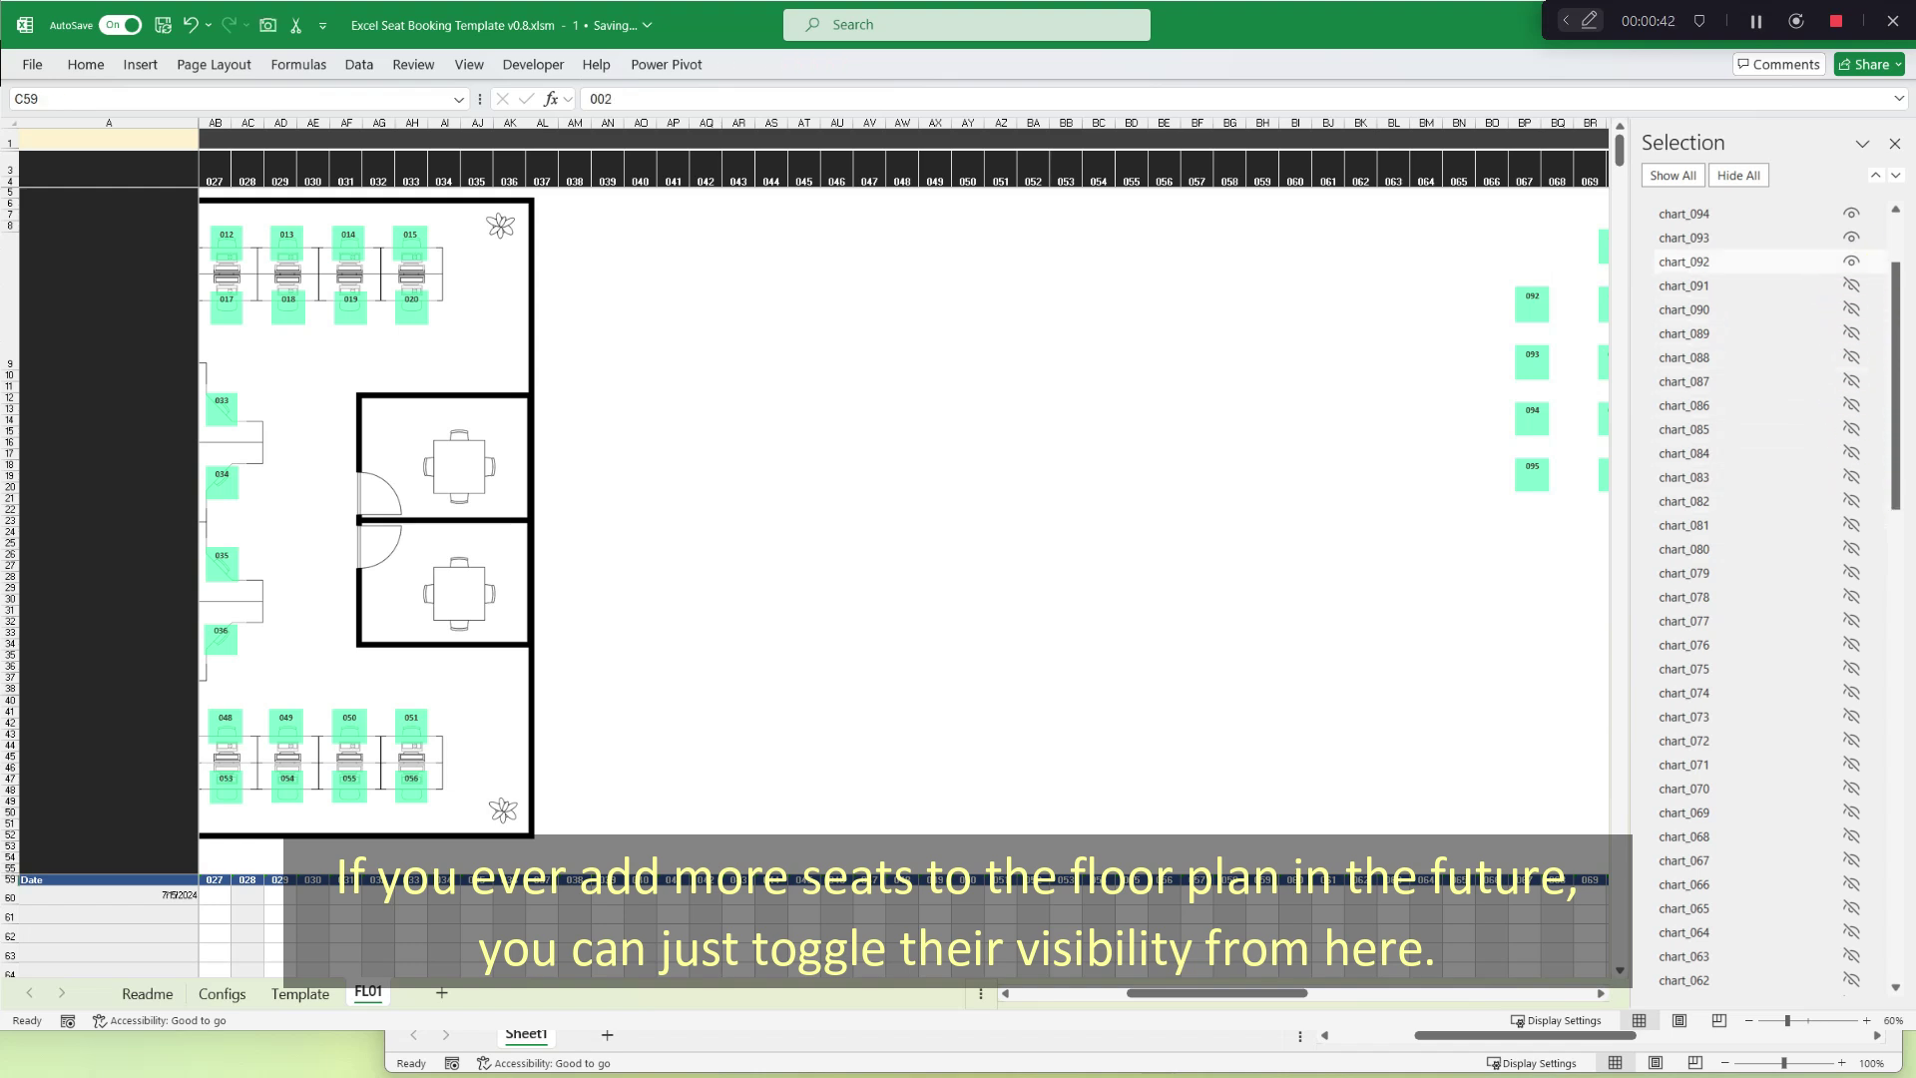
{"action": "left_click", "coordinate": [1851, 261]}
{"action": "scroll", "coordinate": [1733, 367], "scroll_direction": "up", "scroll_amount": 2}
{"action": "left_click", "coordinate": [1851, 380]}
{"action": "left_click", "coordinate": [1851, 356]}
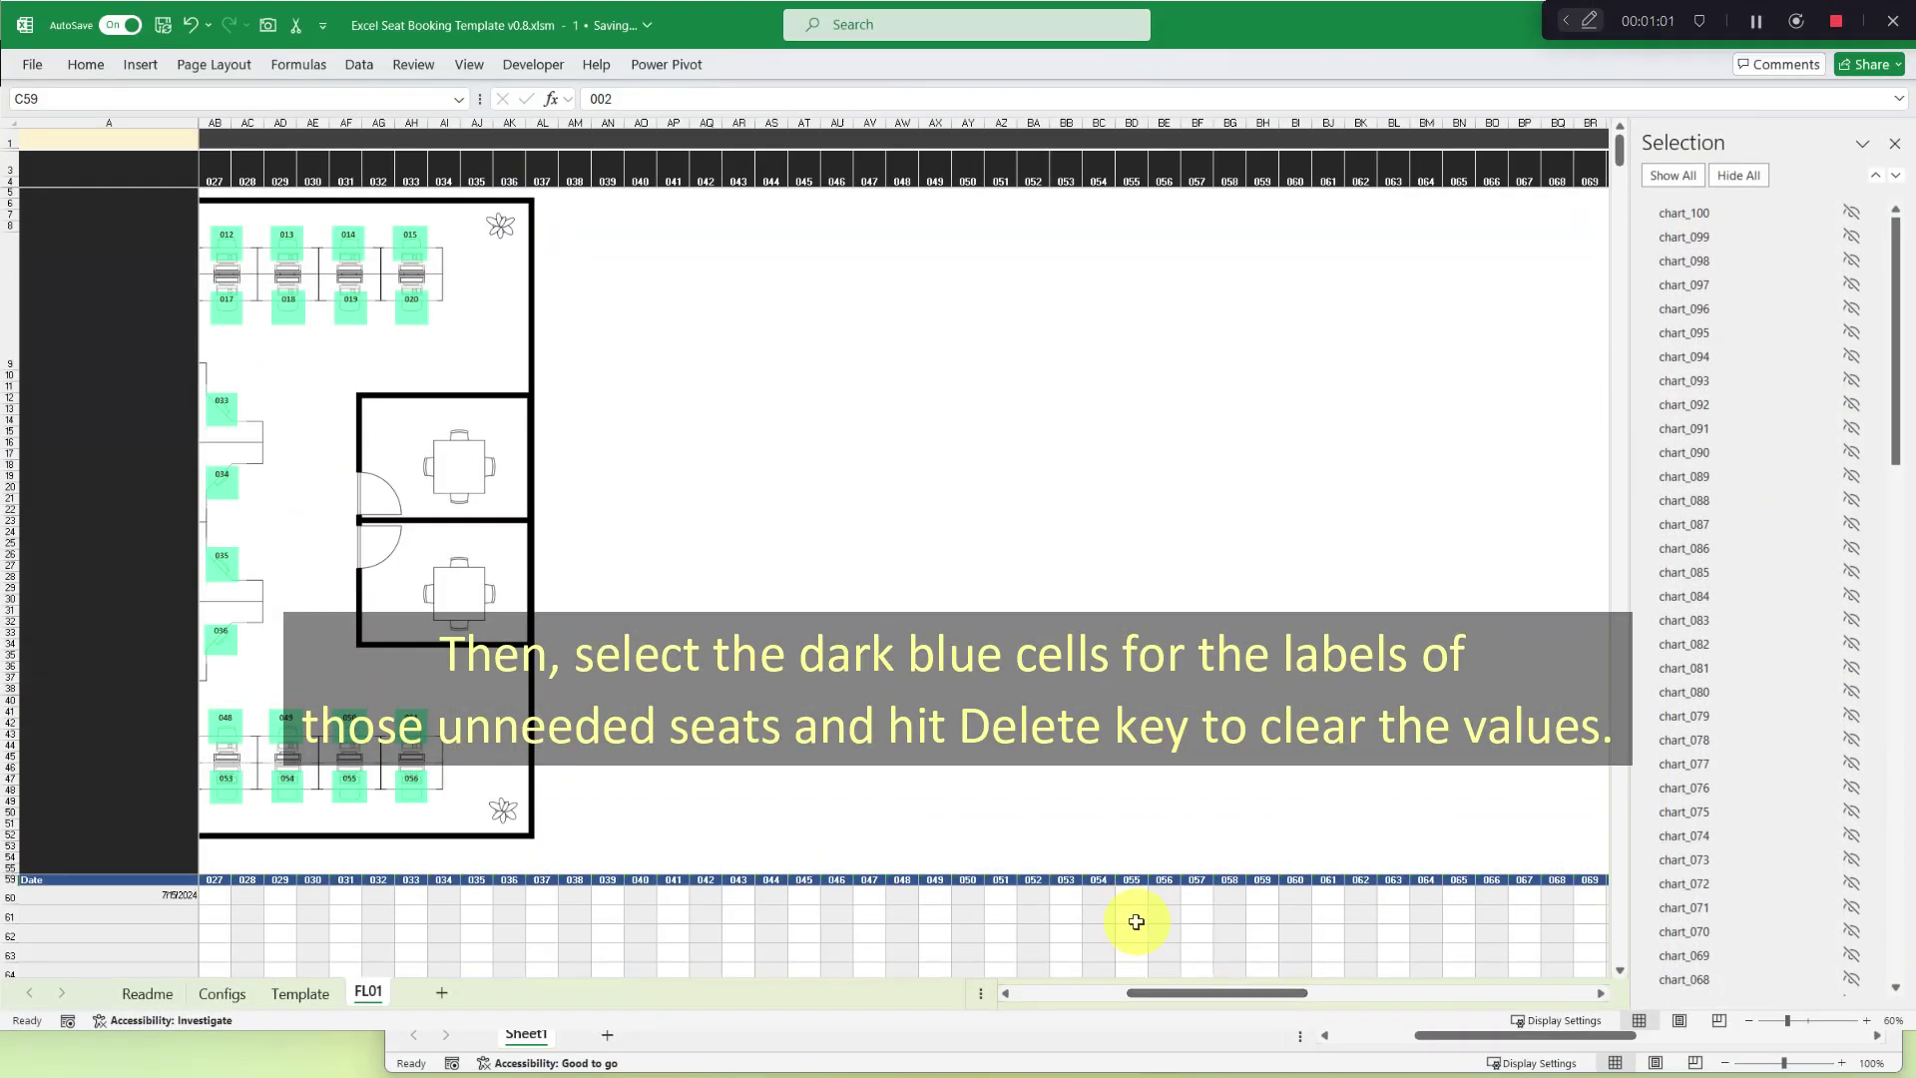
{"action": "left_click", "coordinate": [1196, 880]}
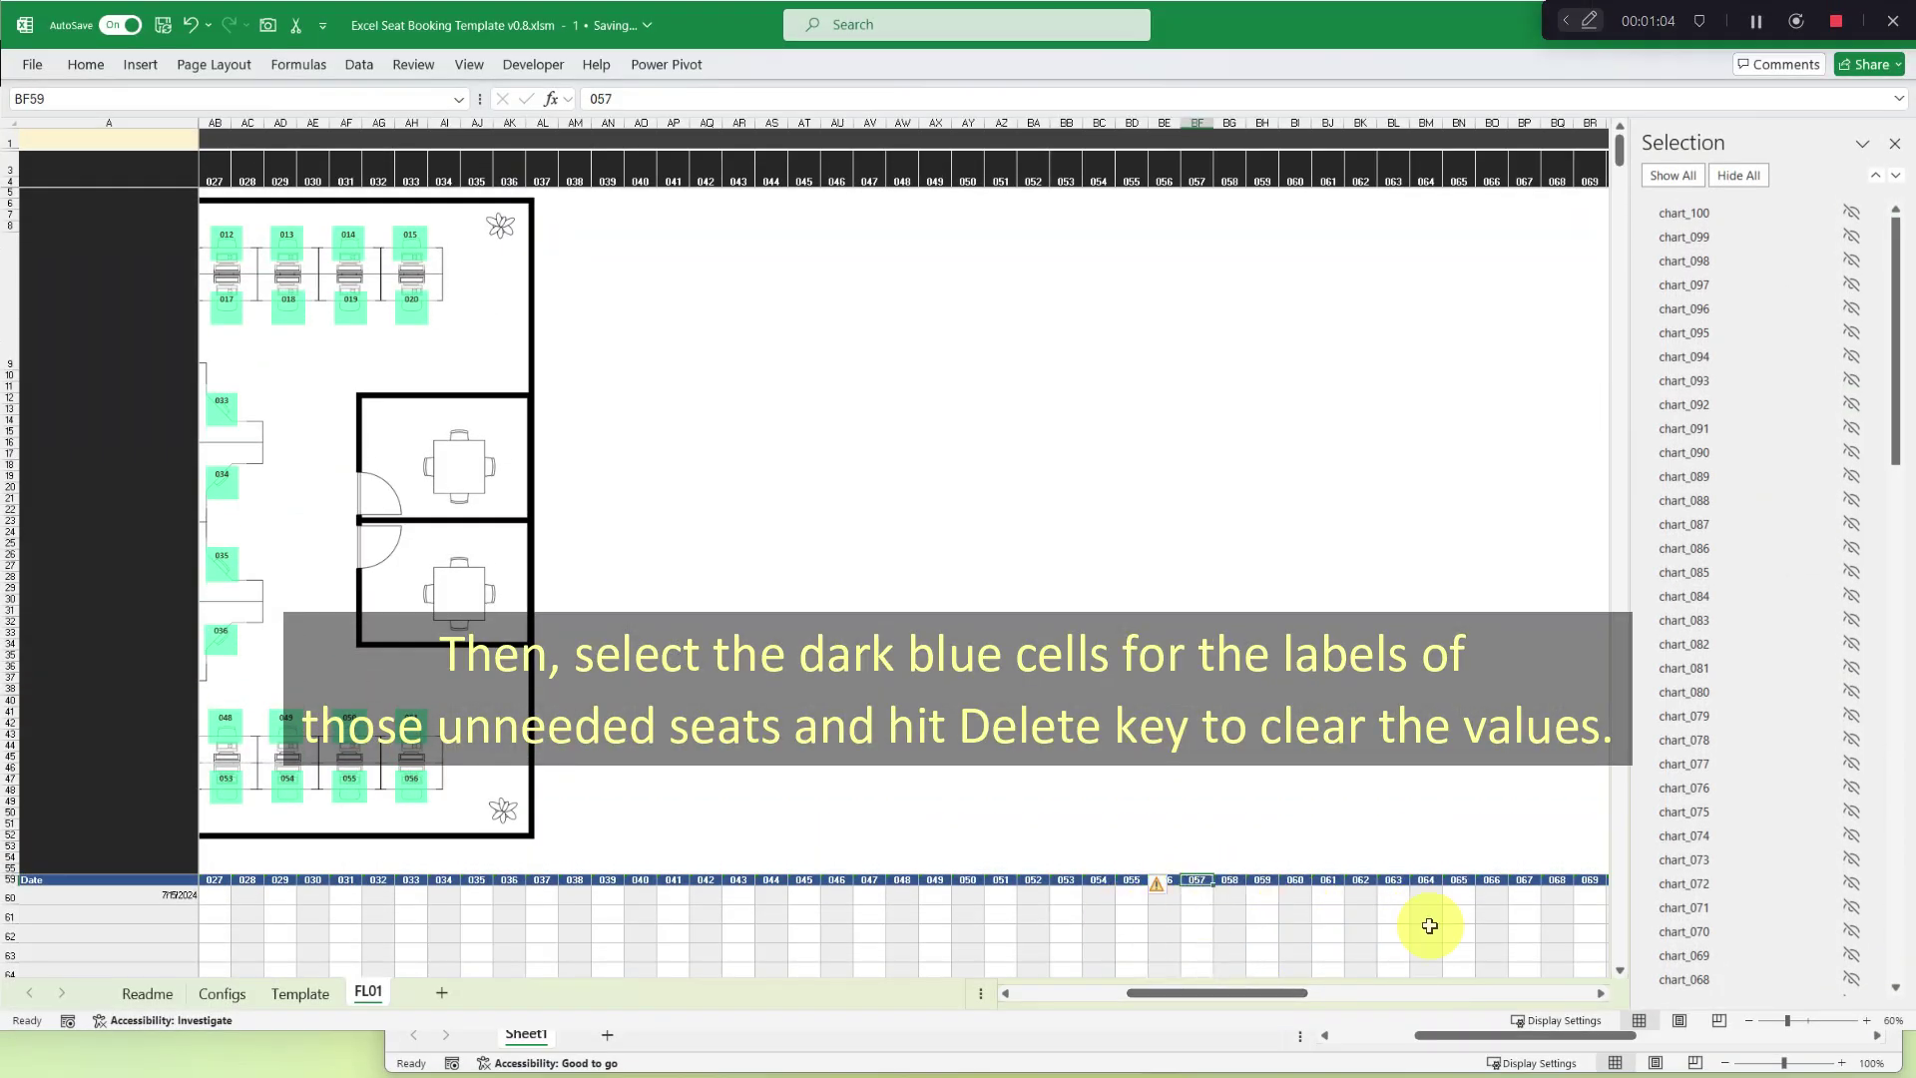
{"action": "key", "text": "ctrl+shift+Right"}
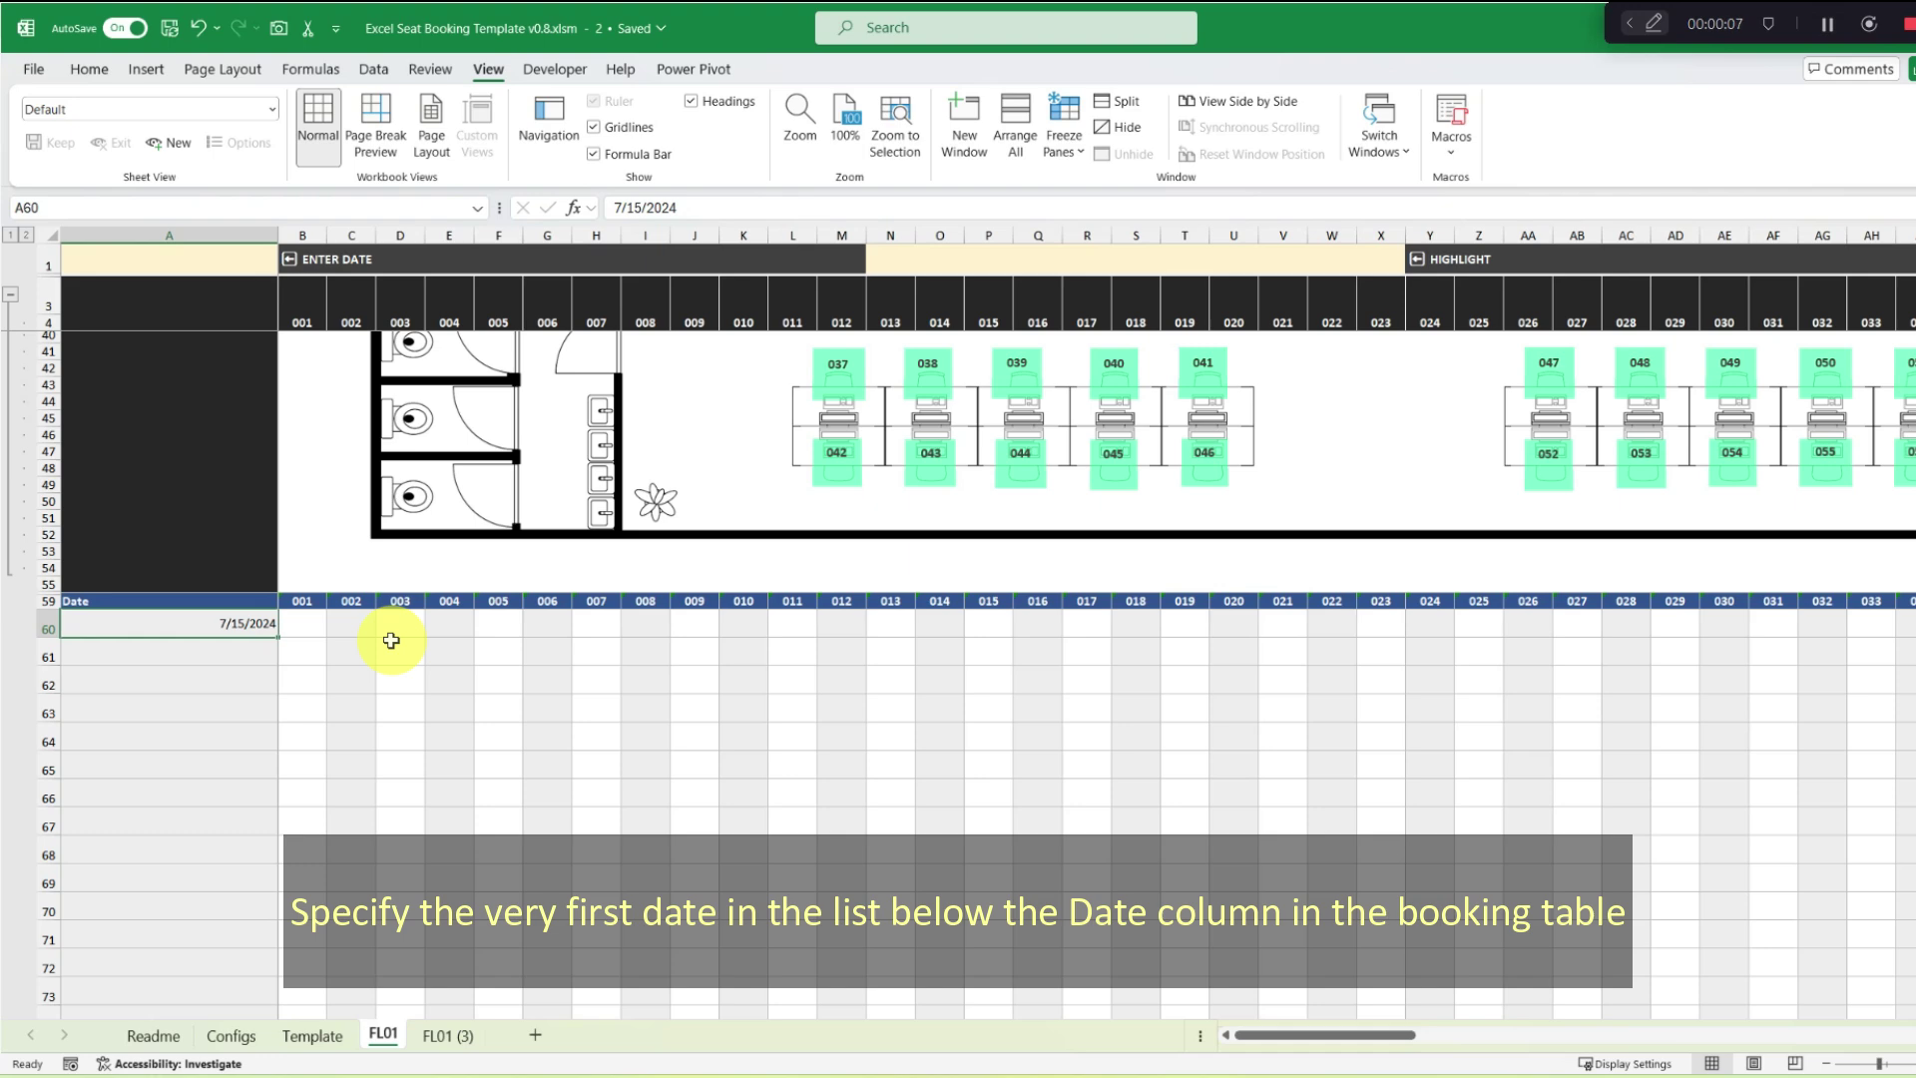
Enter 8/1/2024 as the first booking date and fill the Date column down with weekdays only.
{"action": "type", "text": "1 aug"}
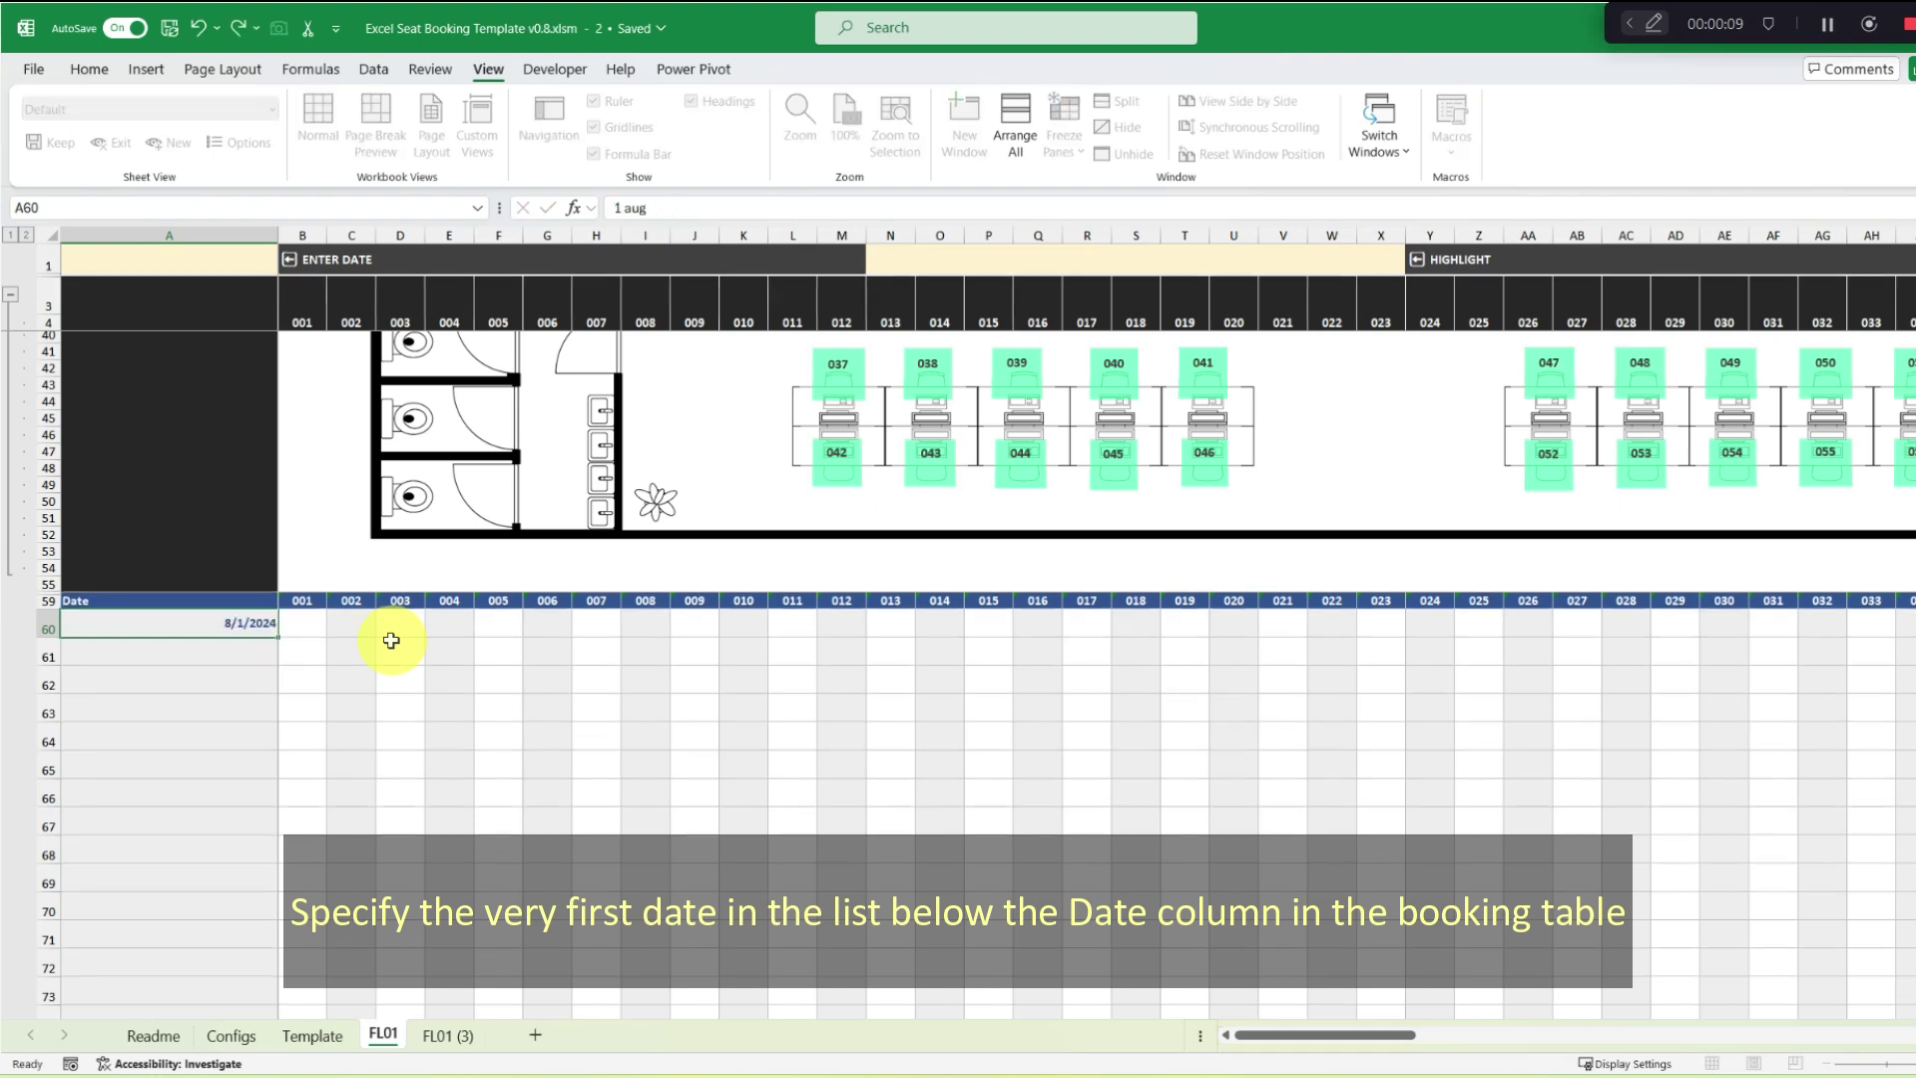
{"action": "key", "text": "ctrl+Return"}
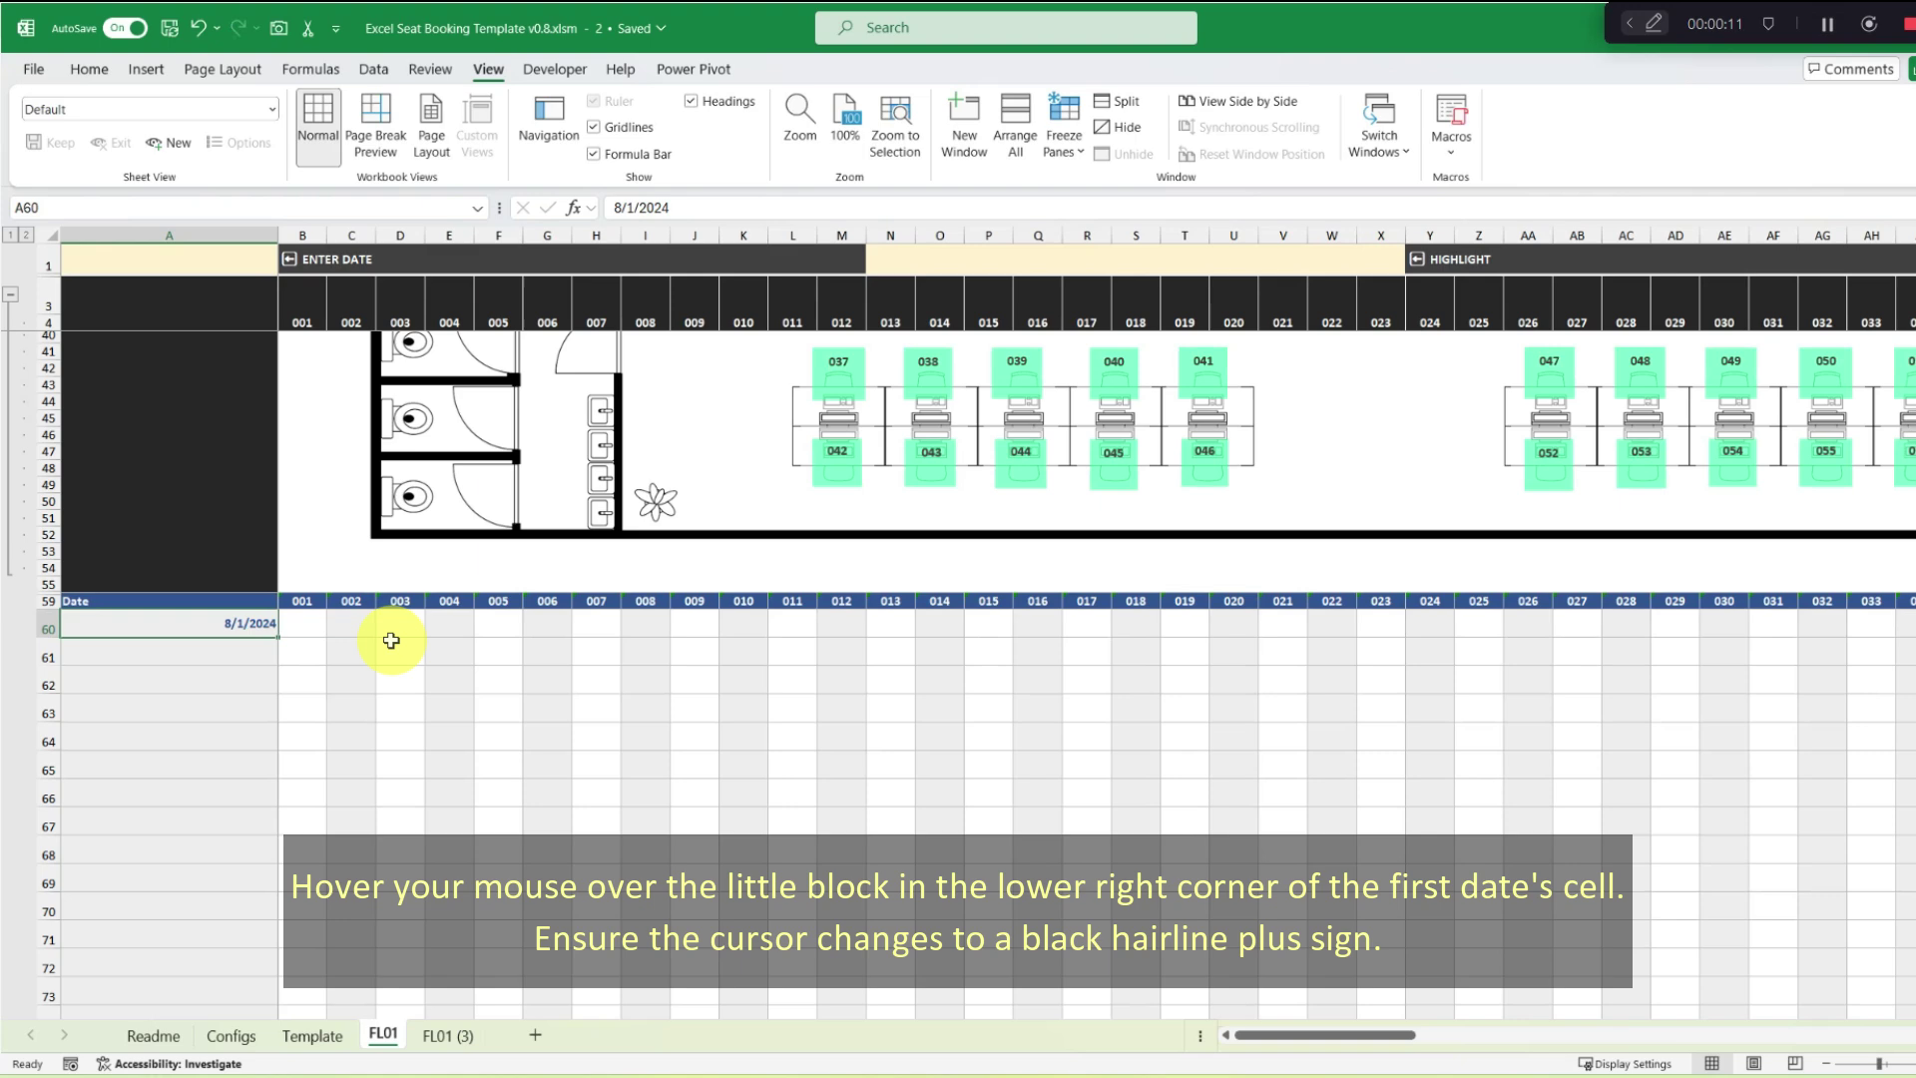
{"action": "scroll", "coordinate": [390, 639], "scroll_direction": "up", "scroll_amount": 1}
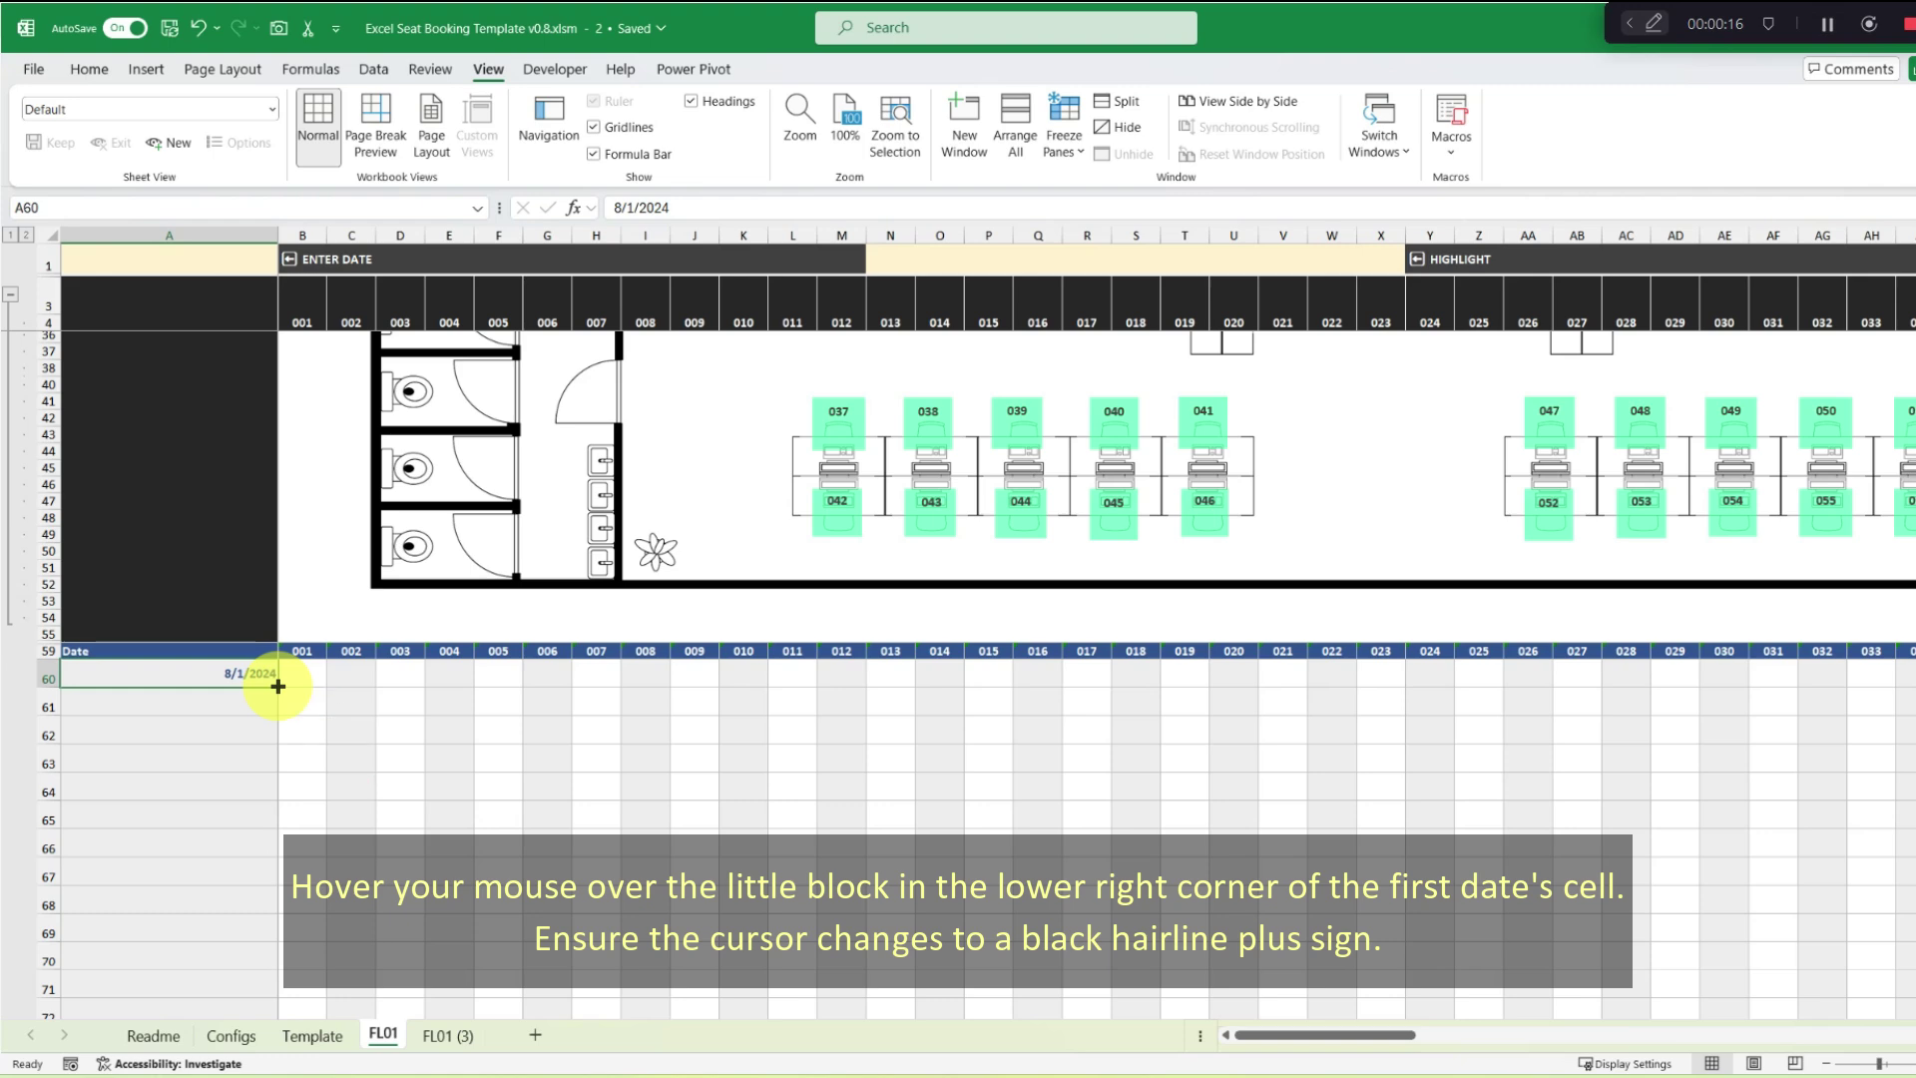
{"action": "left_click_drag", "start_coordinate": [277, 685], "coordinate": [273, 979]}
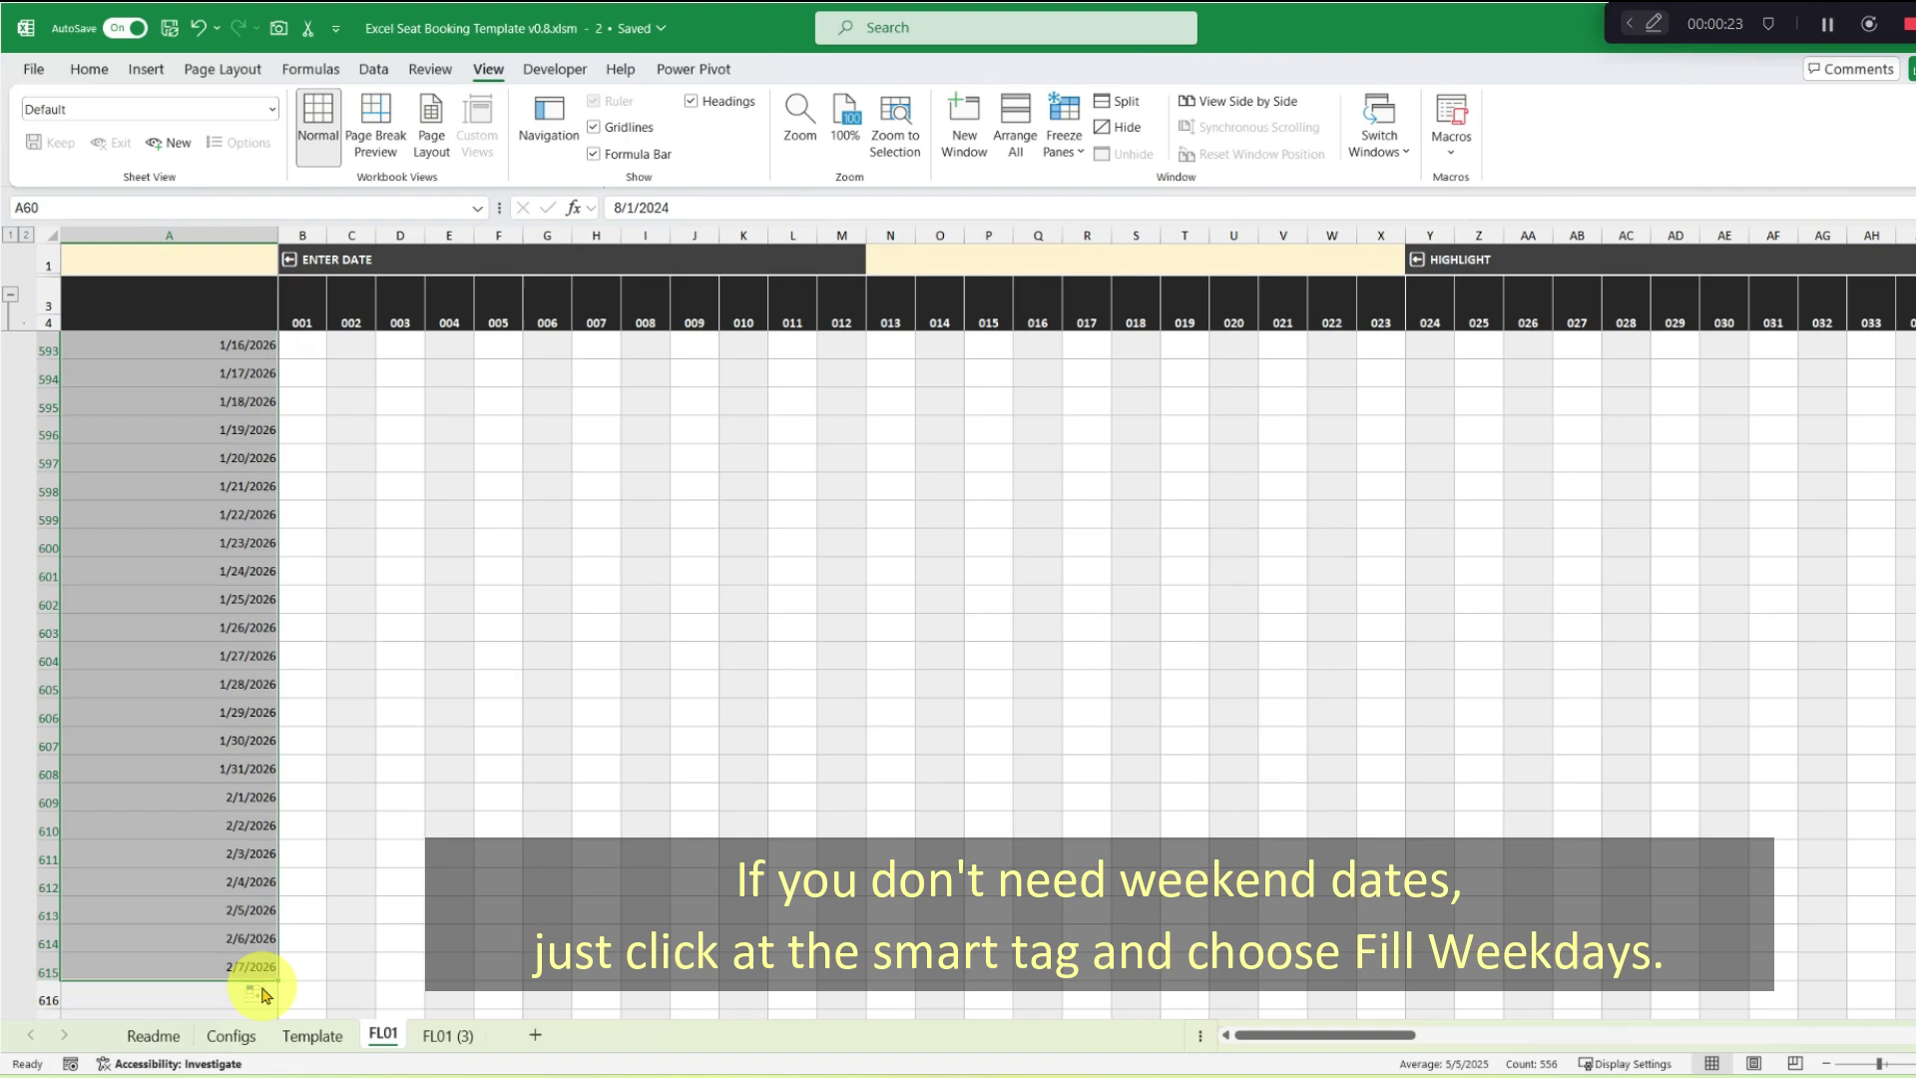
{"action": "left_click", "coordinate": [256, 992]}
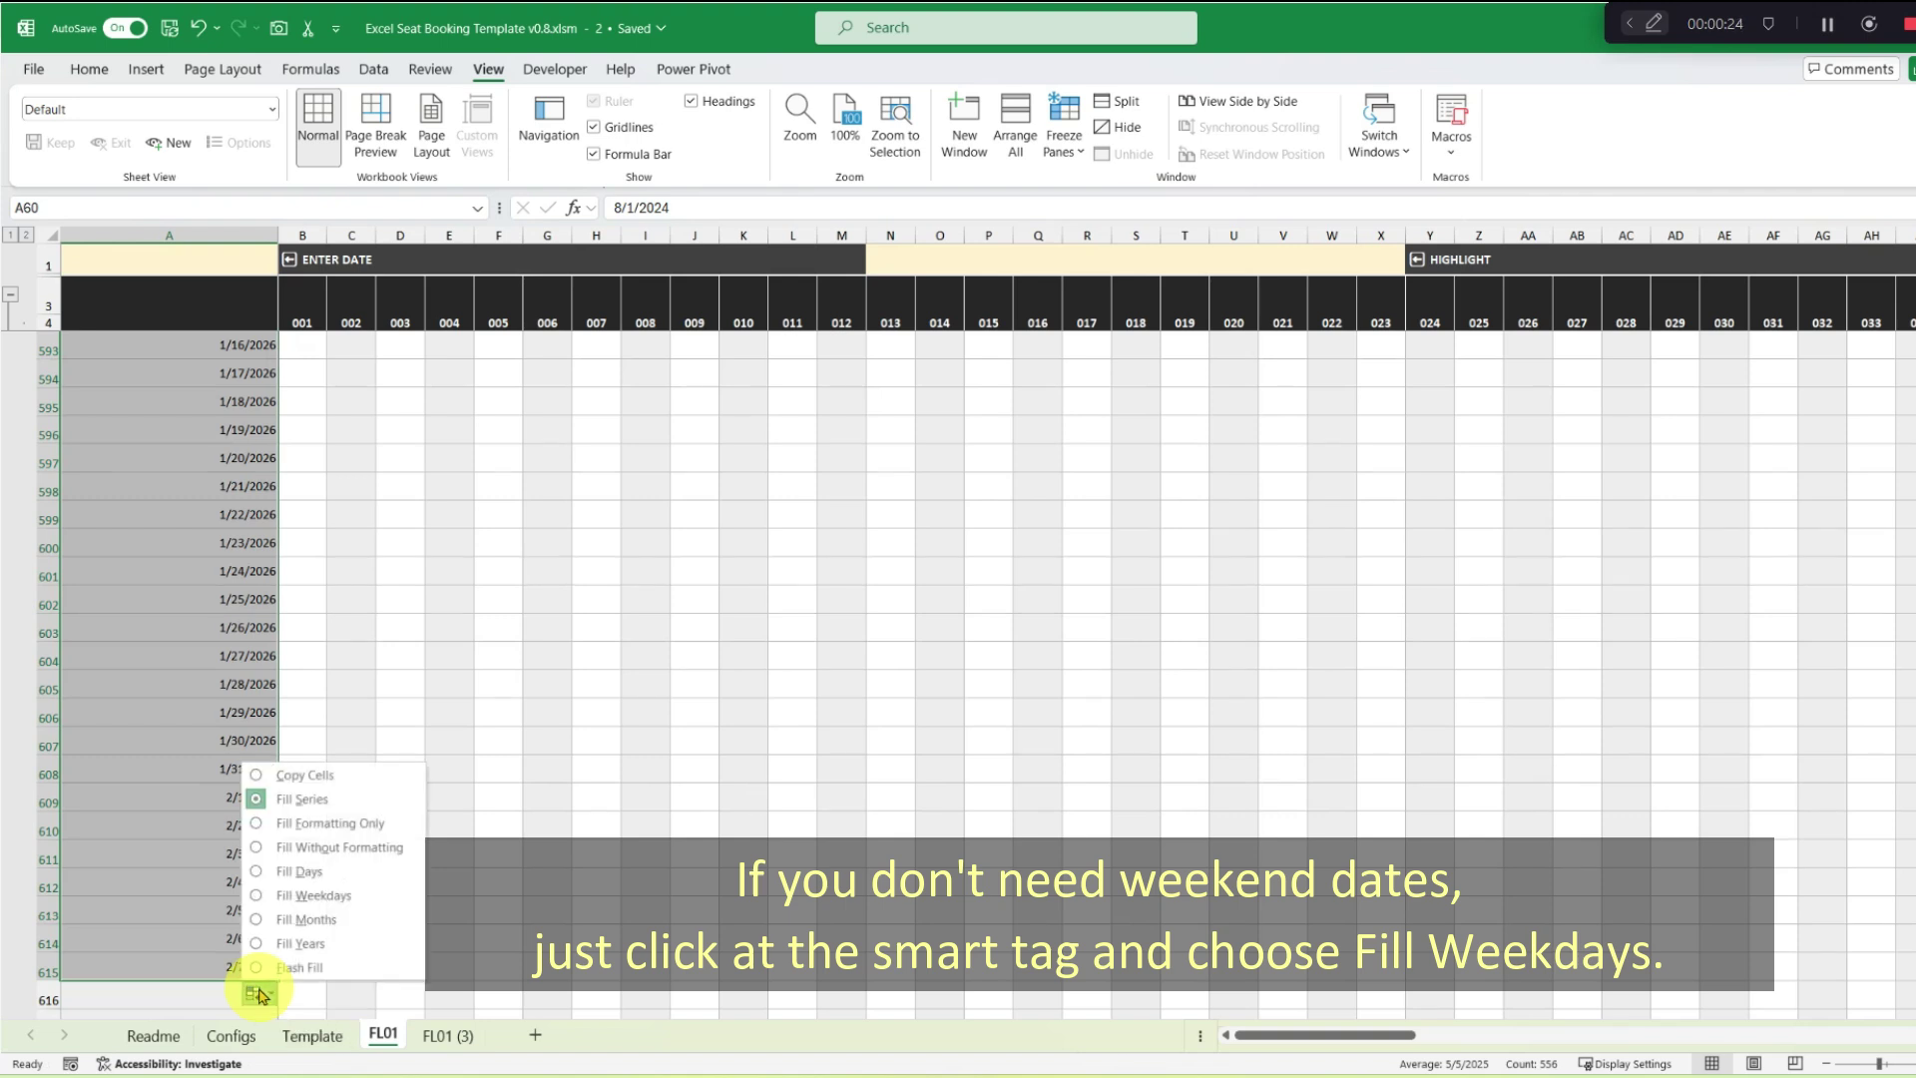
{"action": "left_click", "coordinate": [384, 896]}
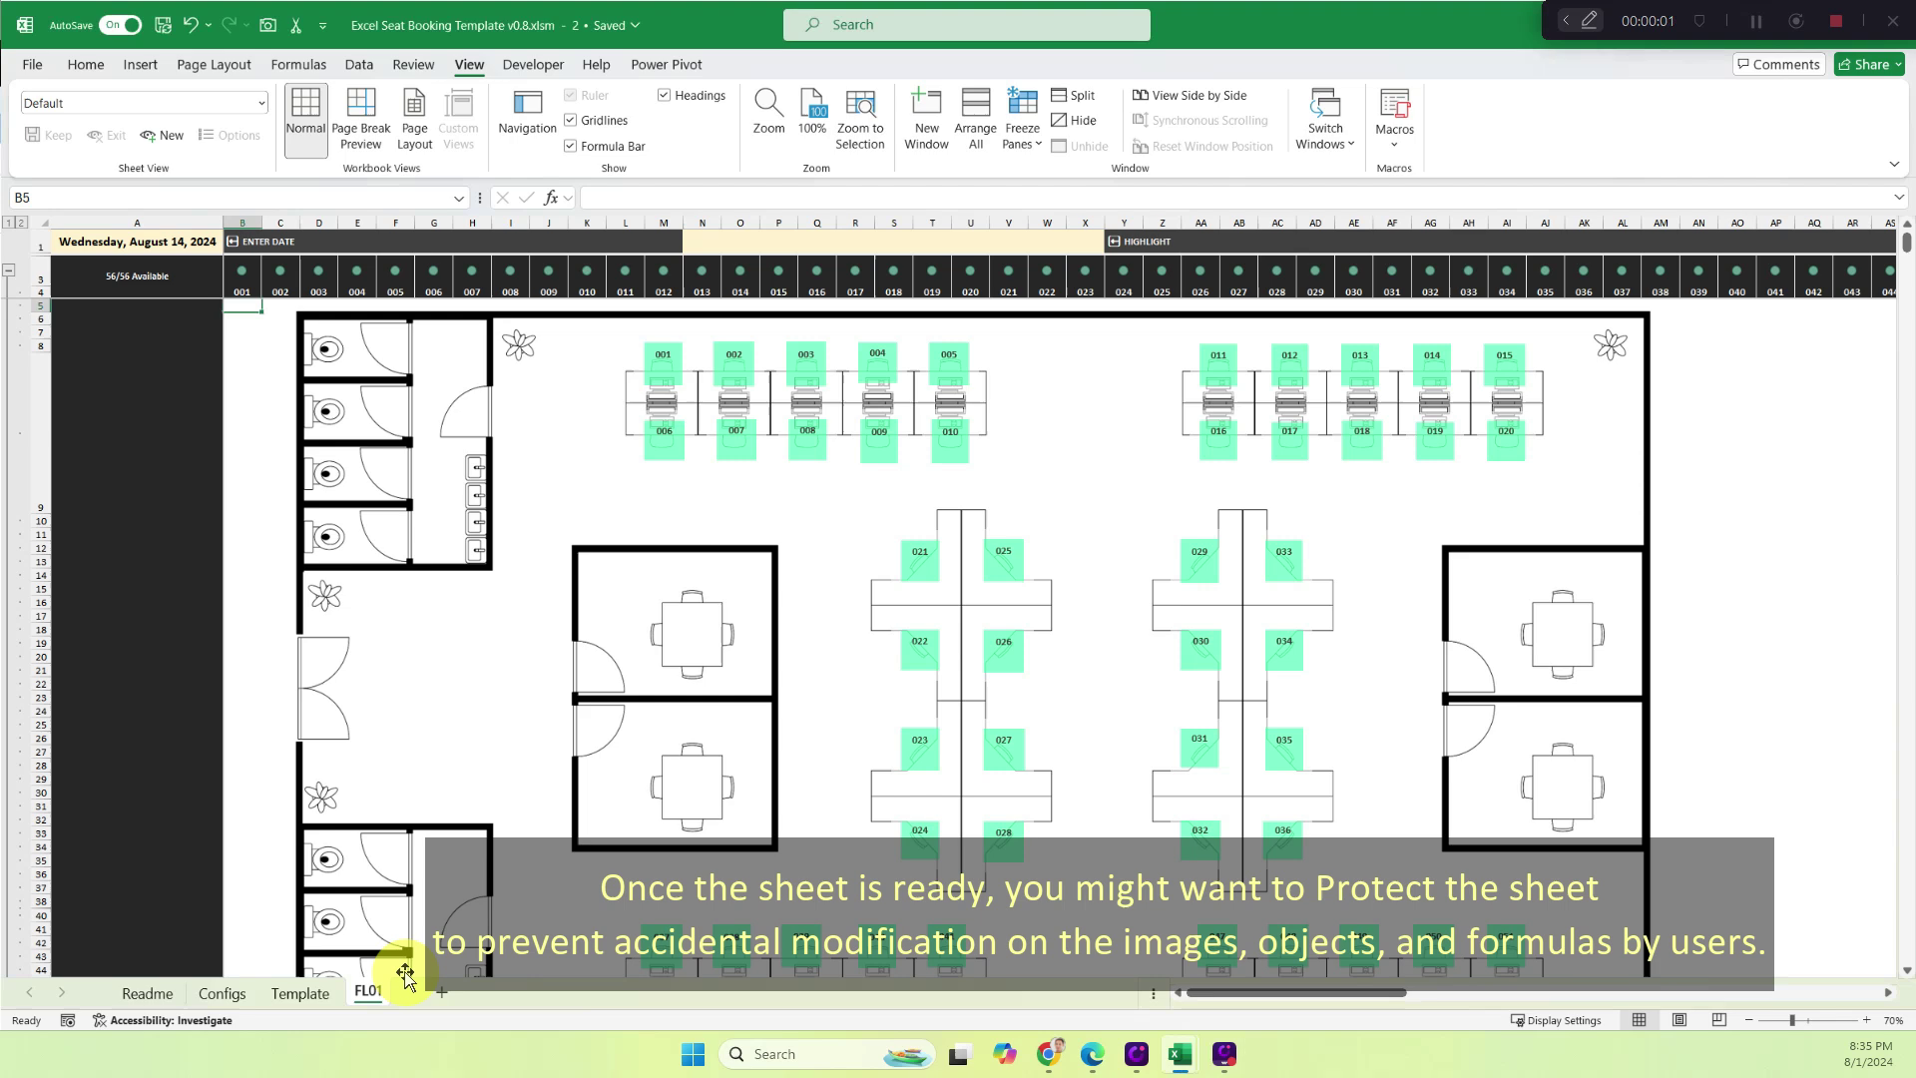
Protect the FL01 sheet with a password, keeping selection of locked and unlocked cells allowed.
{"action": "right_click", "coordinate": [370, 992]}
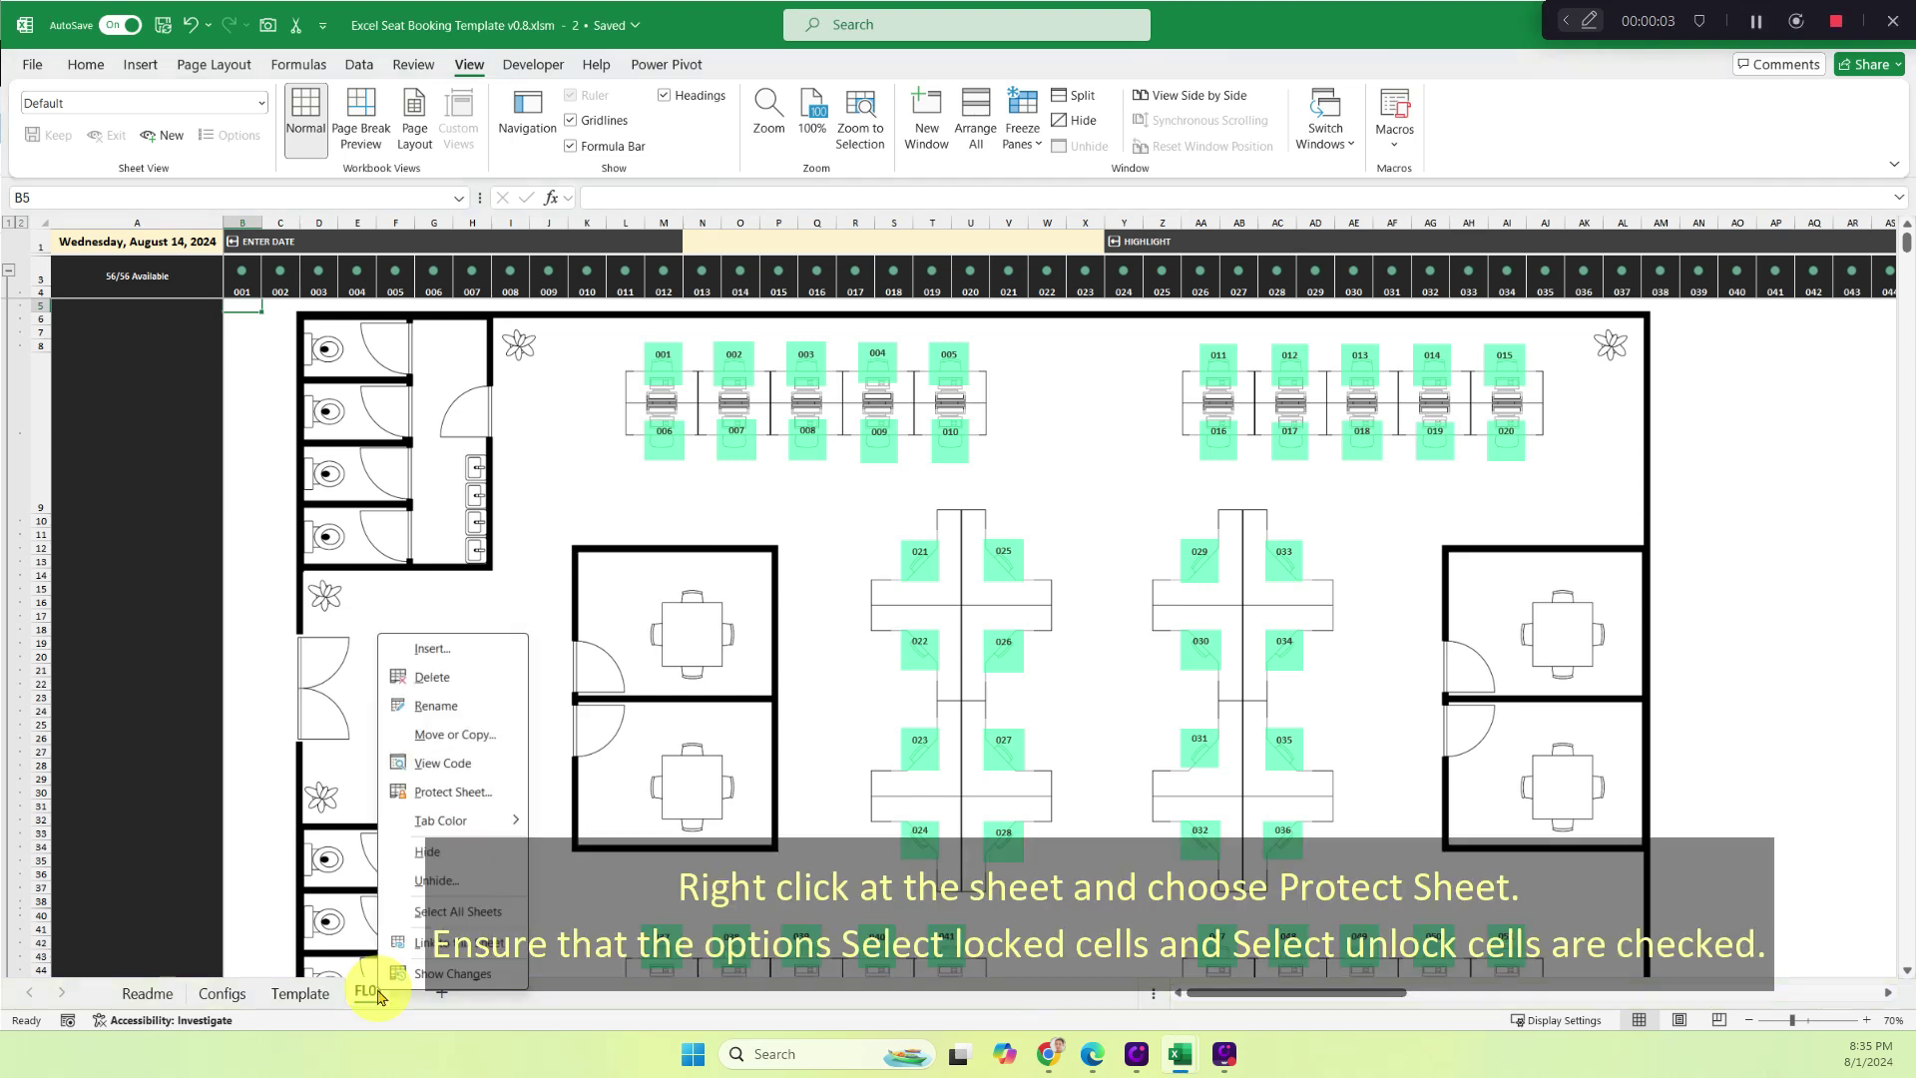
{"action": "left_click", "coordinate": [451, 791]}
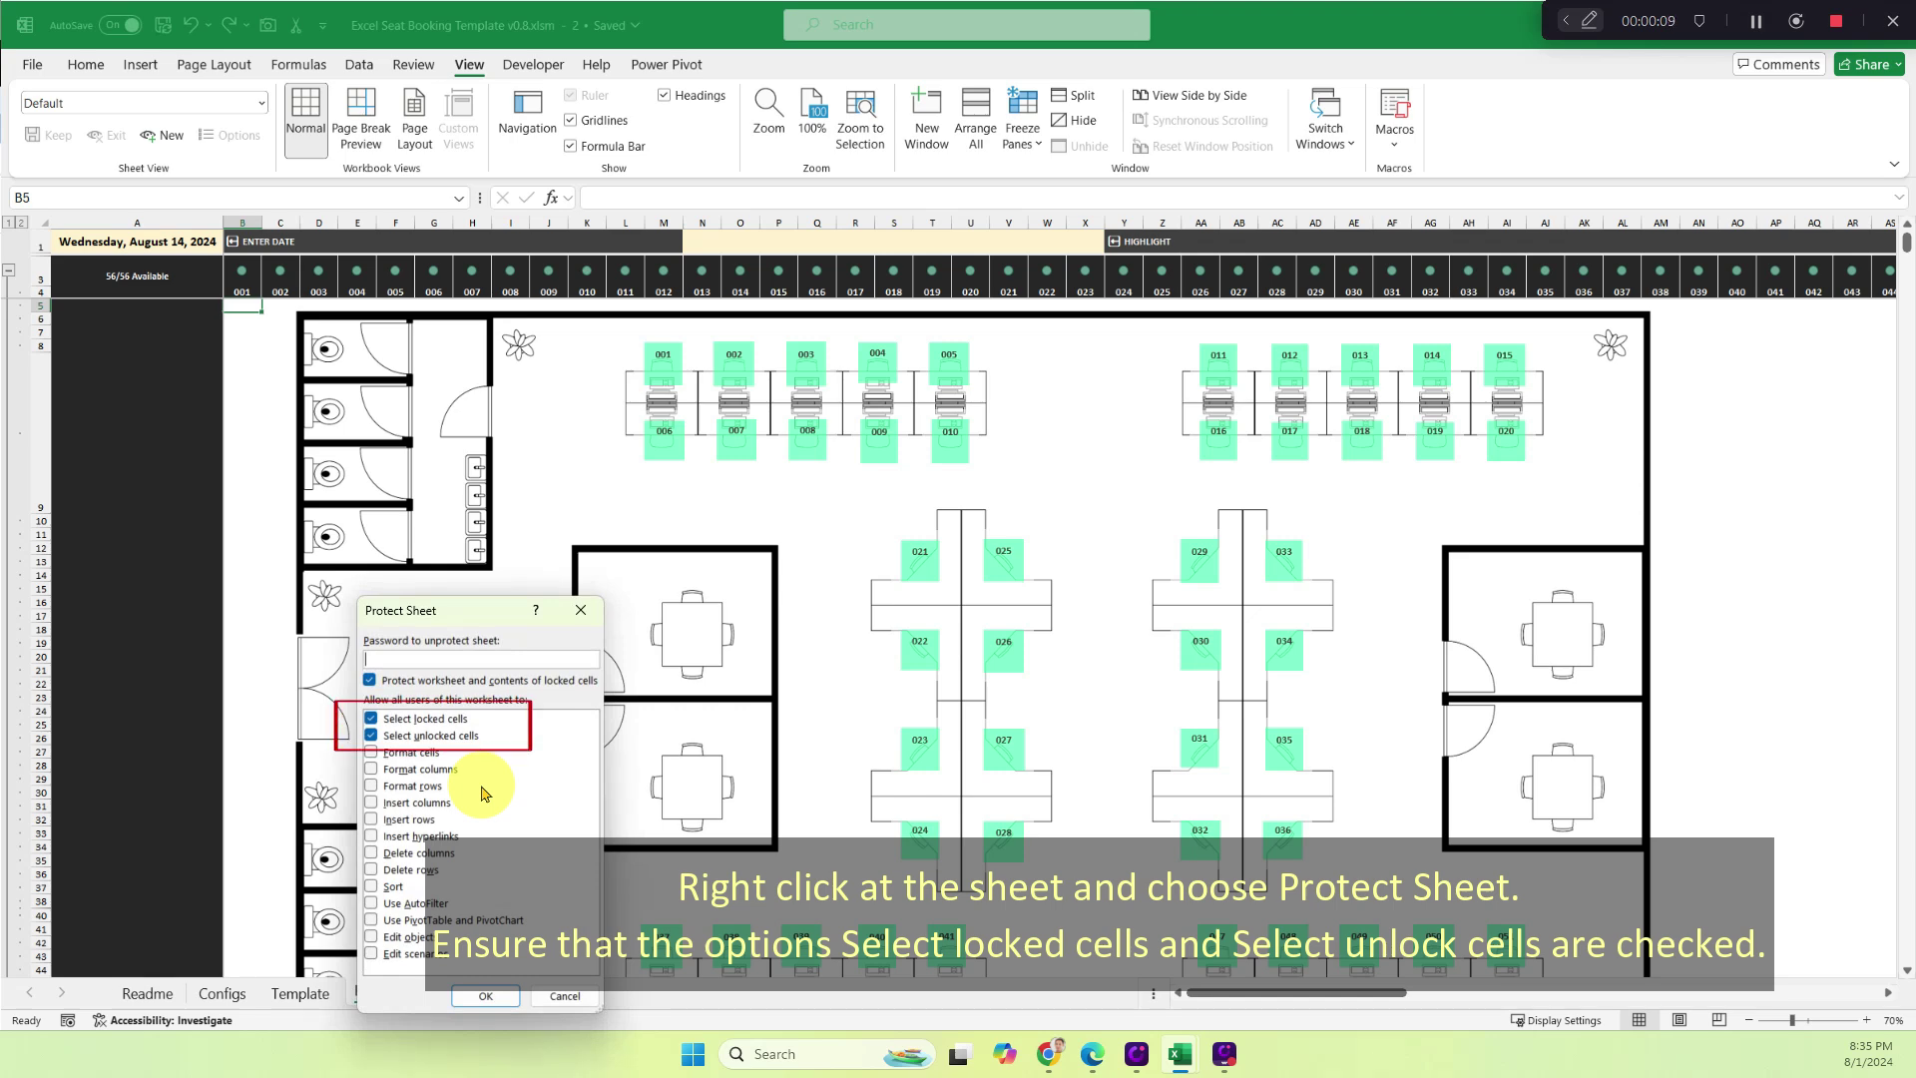
{"action": "type", "text": "123"}
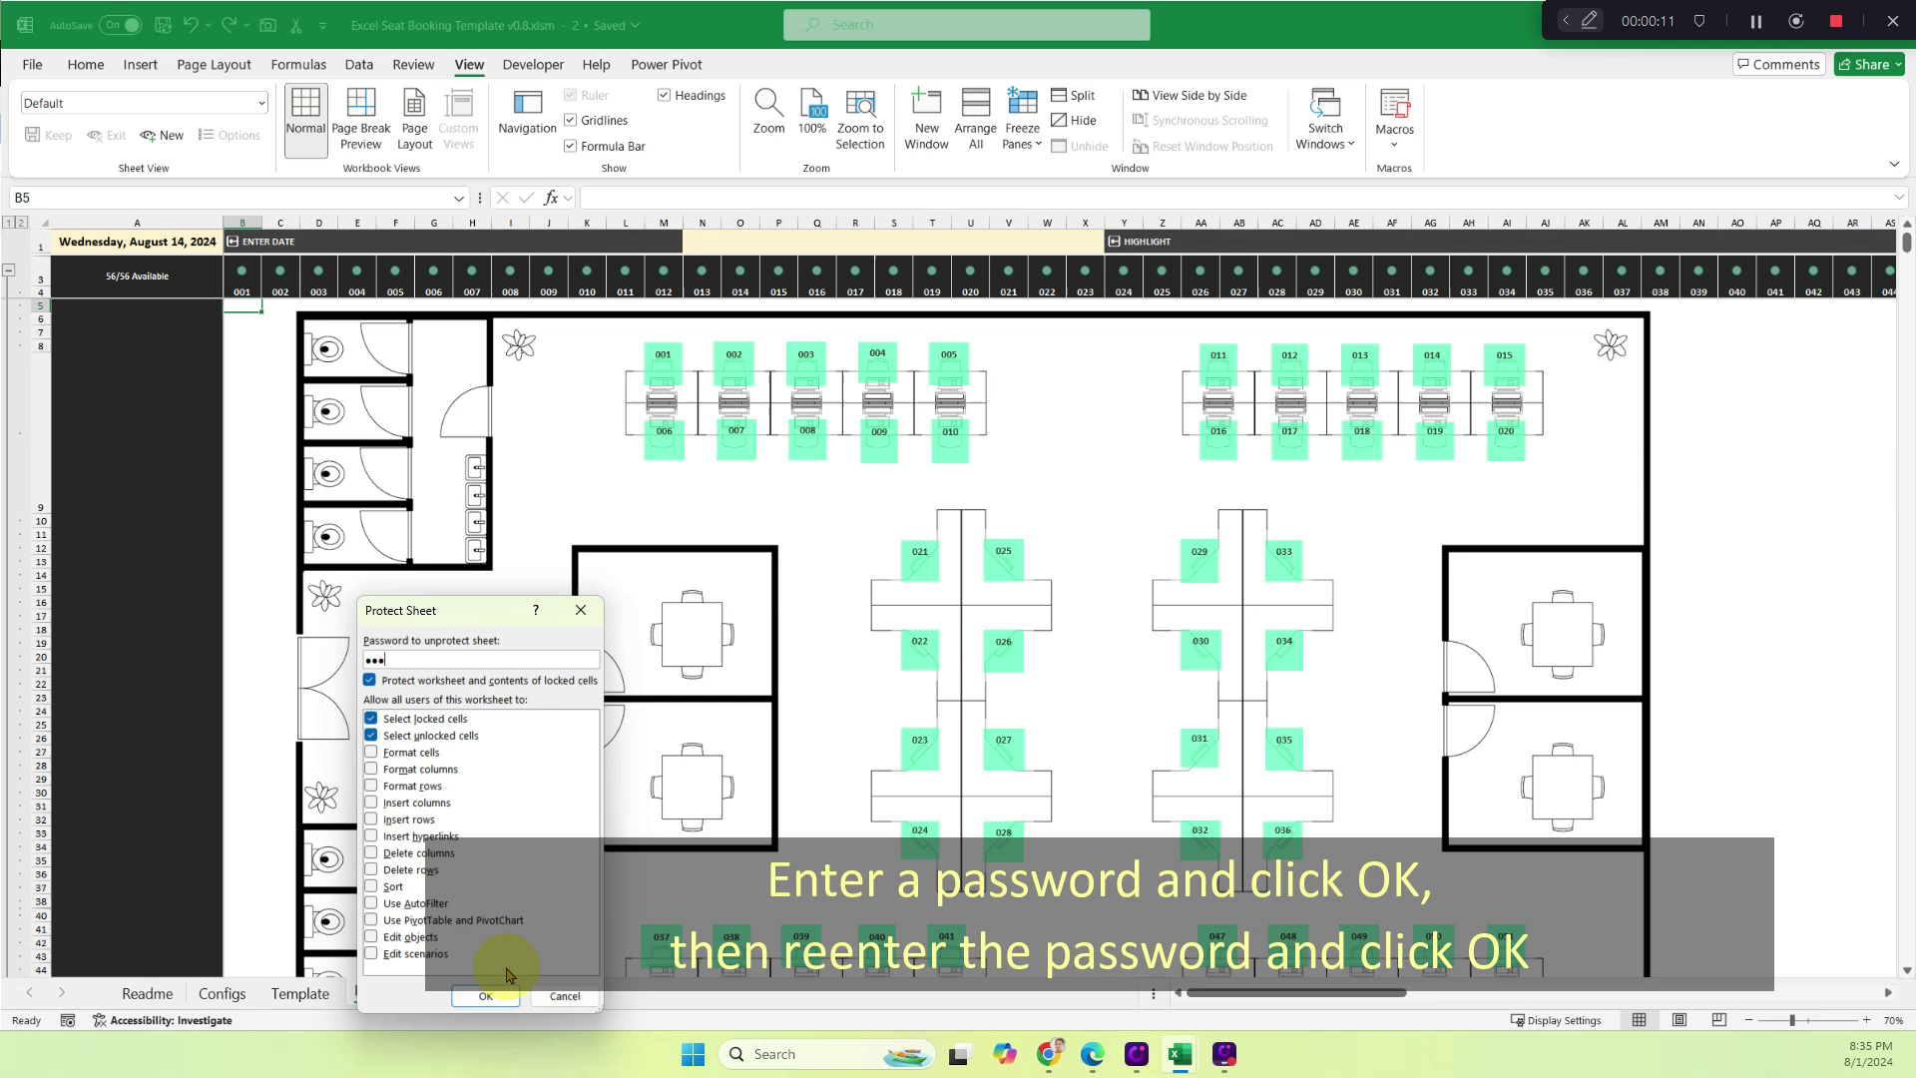
{"action": "left_click", "coordinate": [504, 995]}
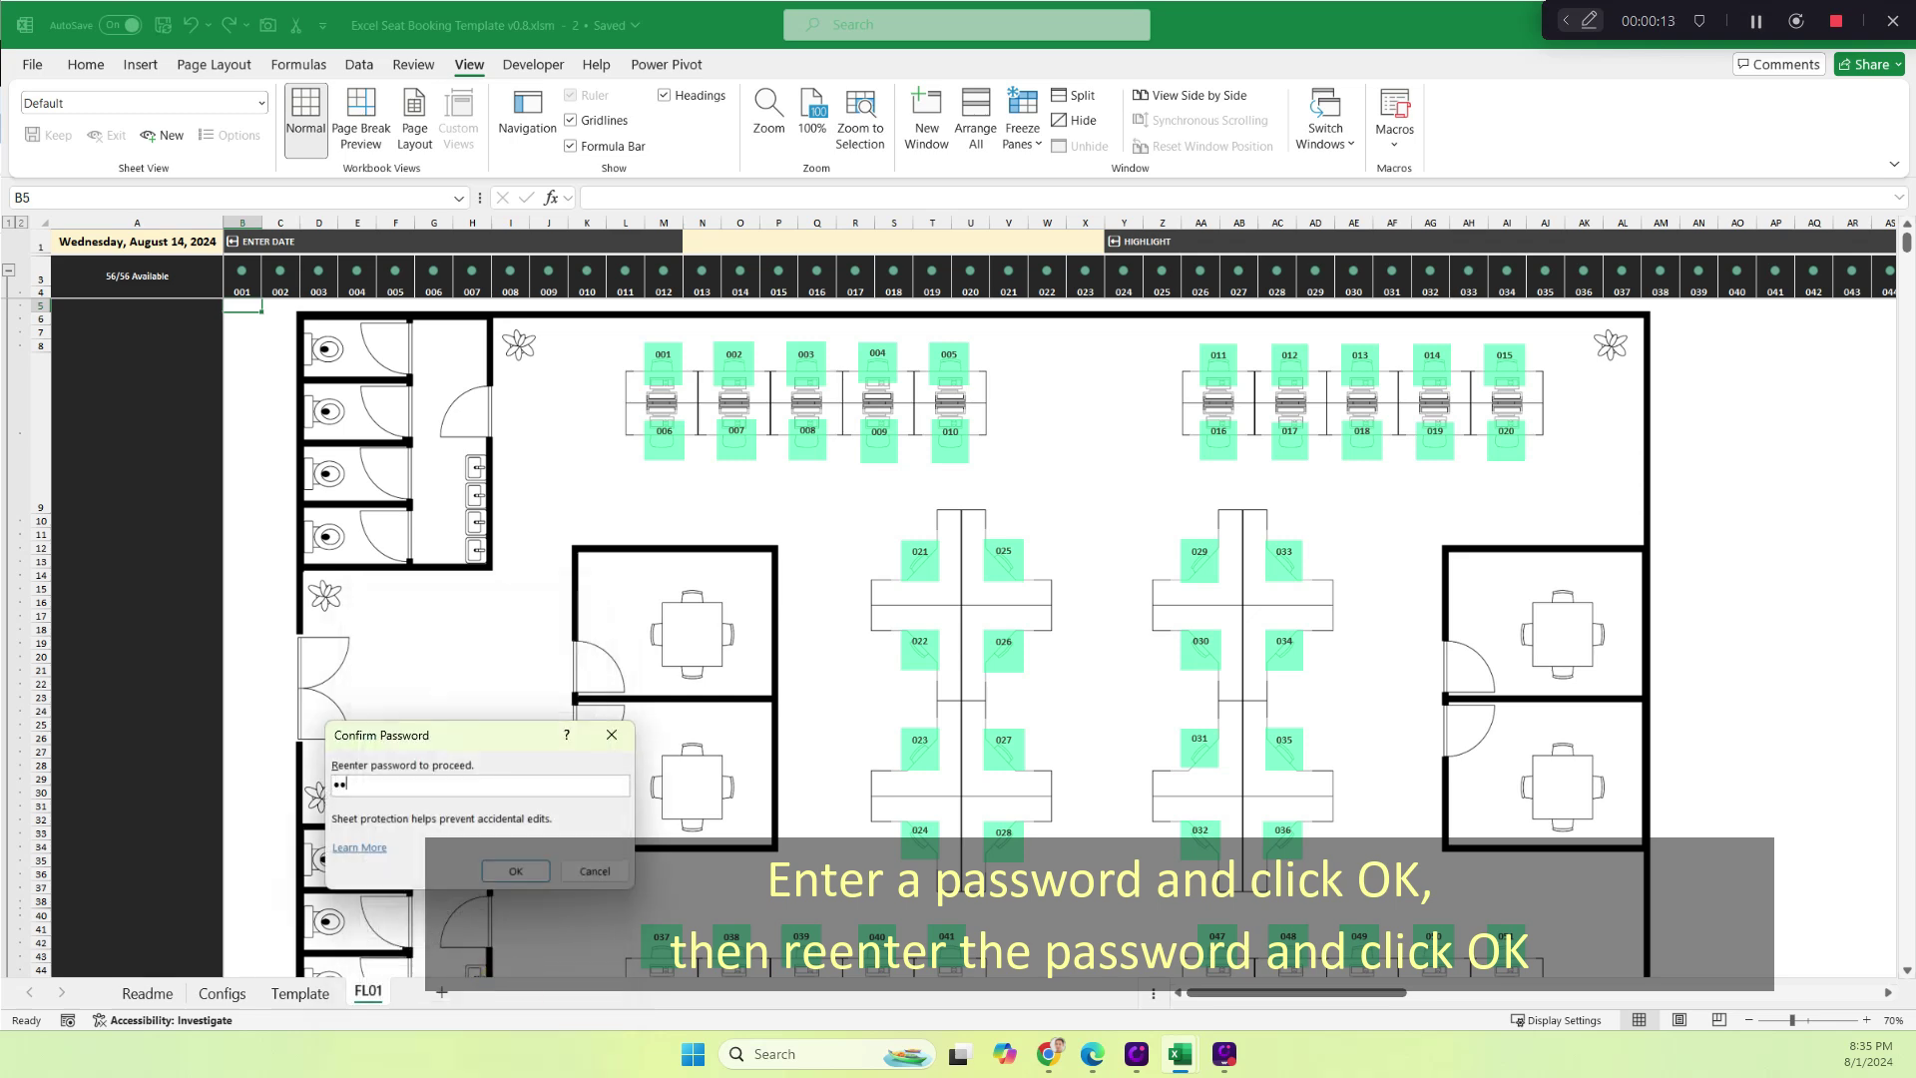
{"action": "left_click", "coordinate": [537, 876]}
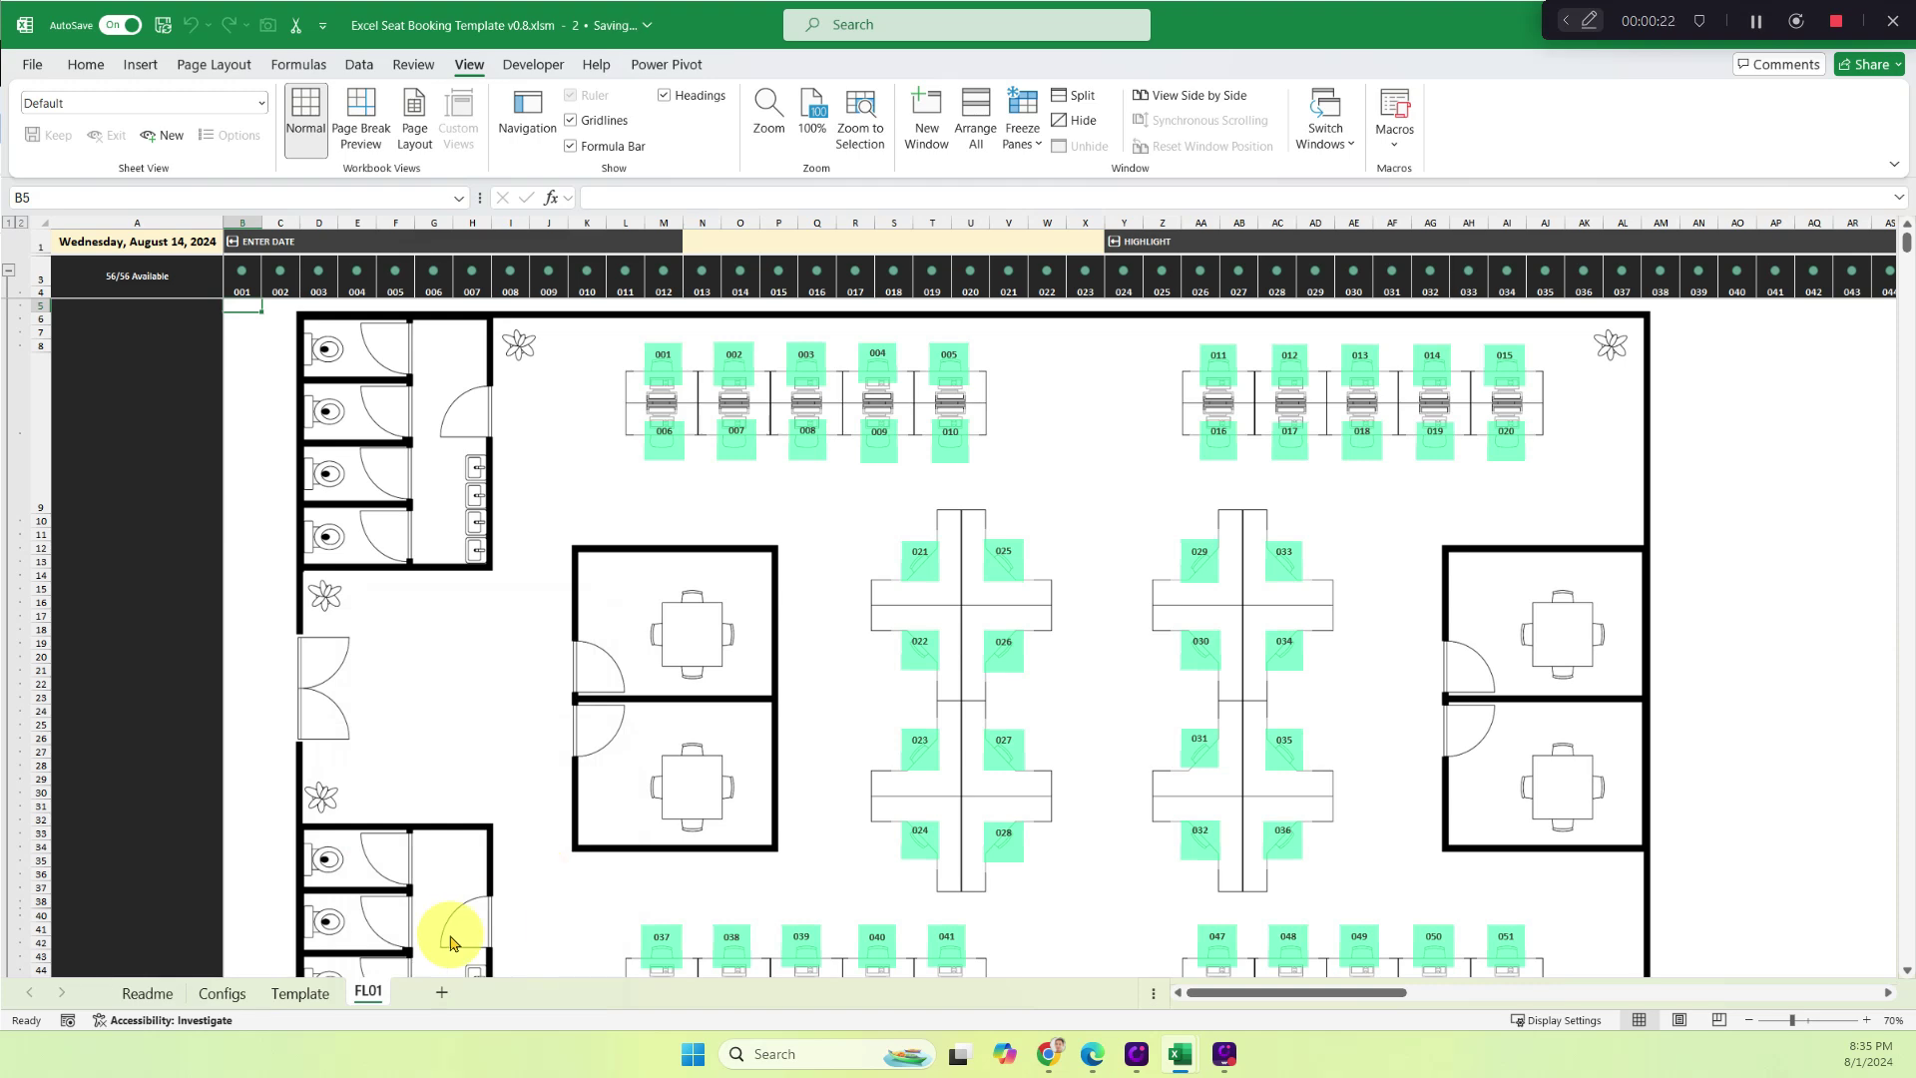
Add a new employee's name in B57 below the Configs name list, then return to FL01.
{"action": "left_click", "coordinate": [222, 993]}
{"action": "scroll", "coordinate": [274, 697], "scroll_direction": "down", "scroll_amount": 8}
{"action": "left_click", "coordinate": [256, 860]}
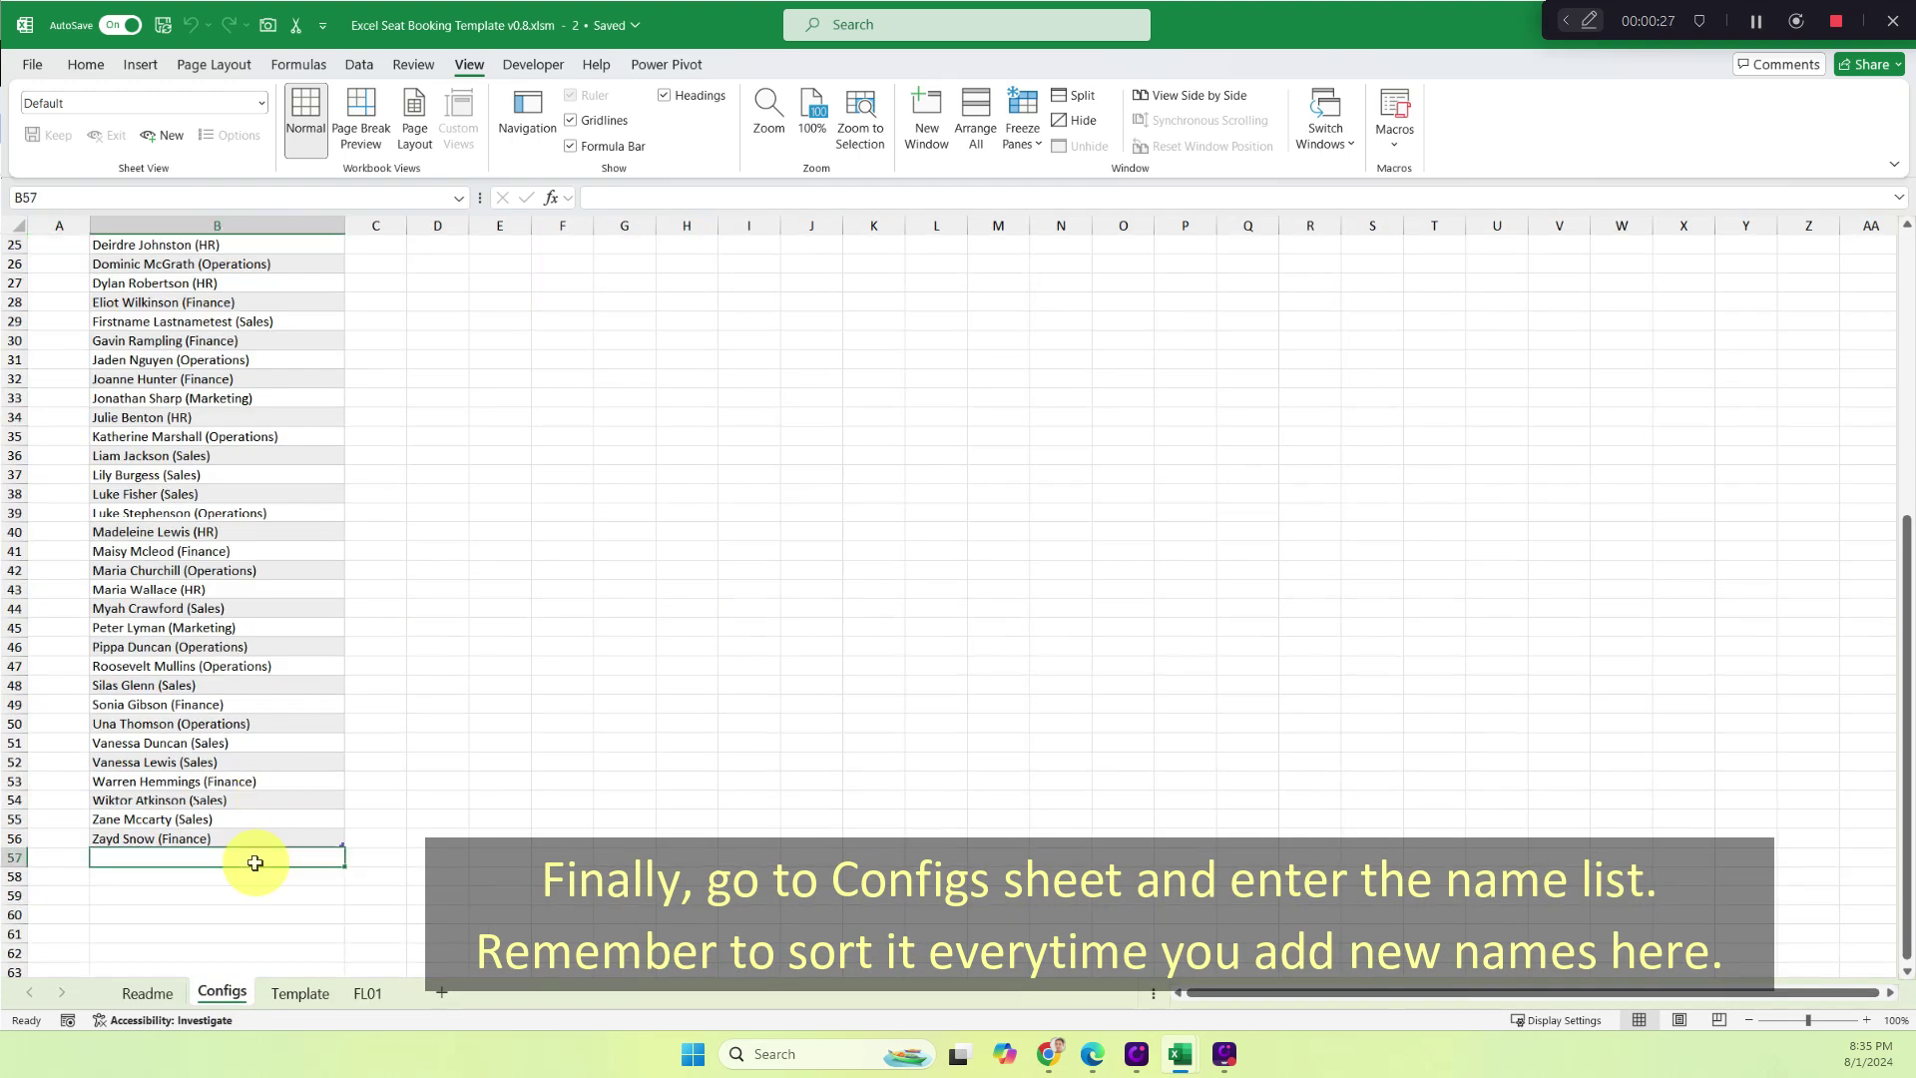
{"action": "type", "text": "John Doe (HR"}
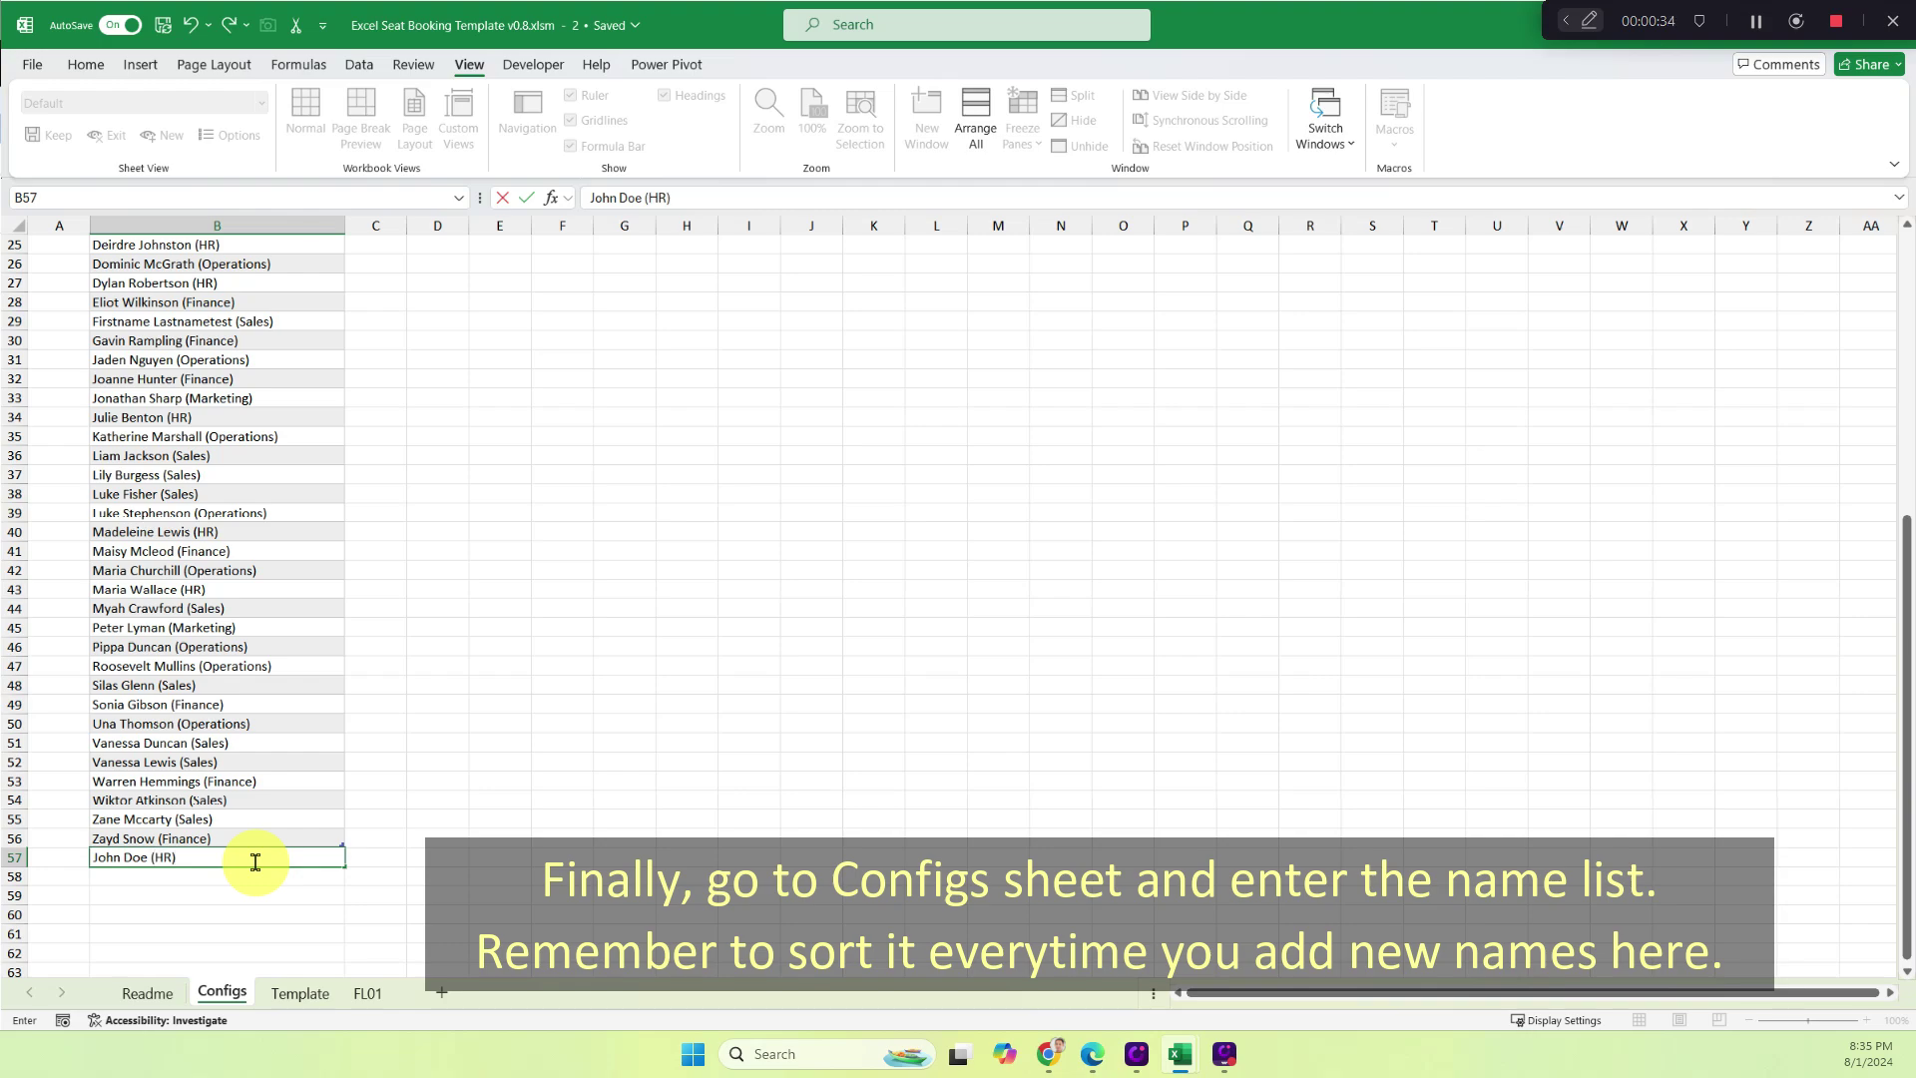
{"action": "key", "text": "Return"}
{"action": "scroll", "coordinate": [200, 489], "scroll_direction": "up", "scroll_amount": 7}
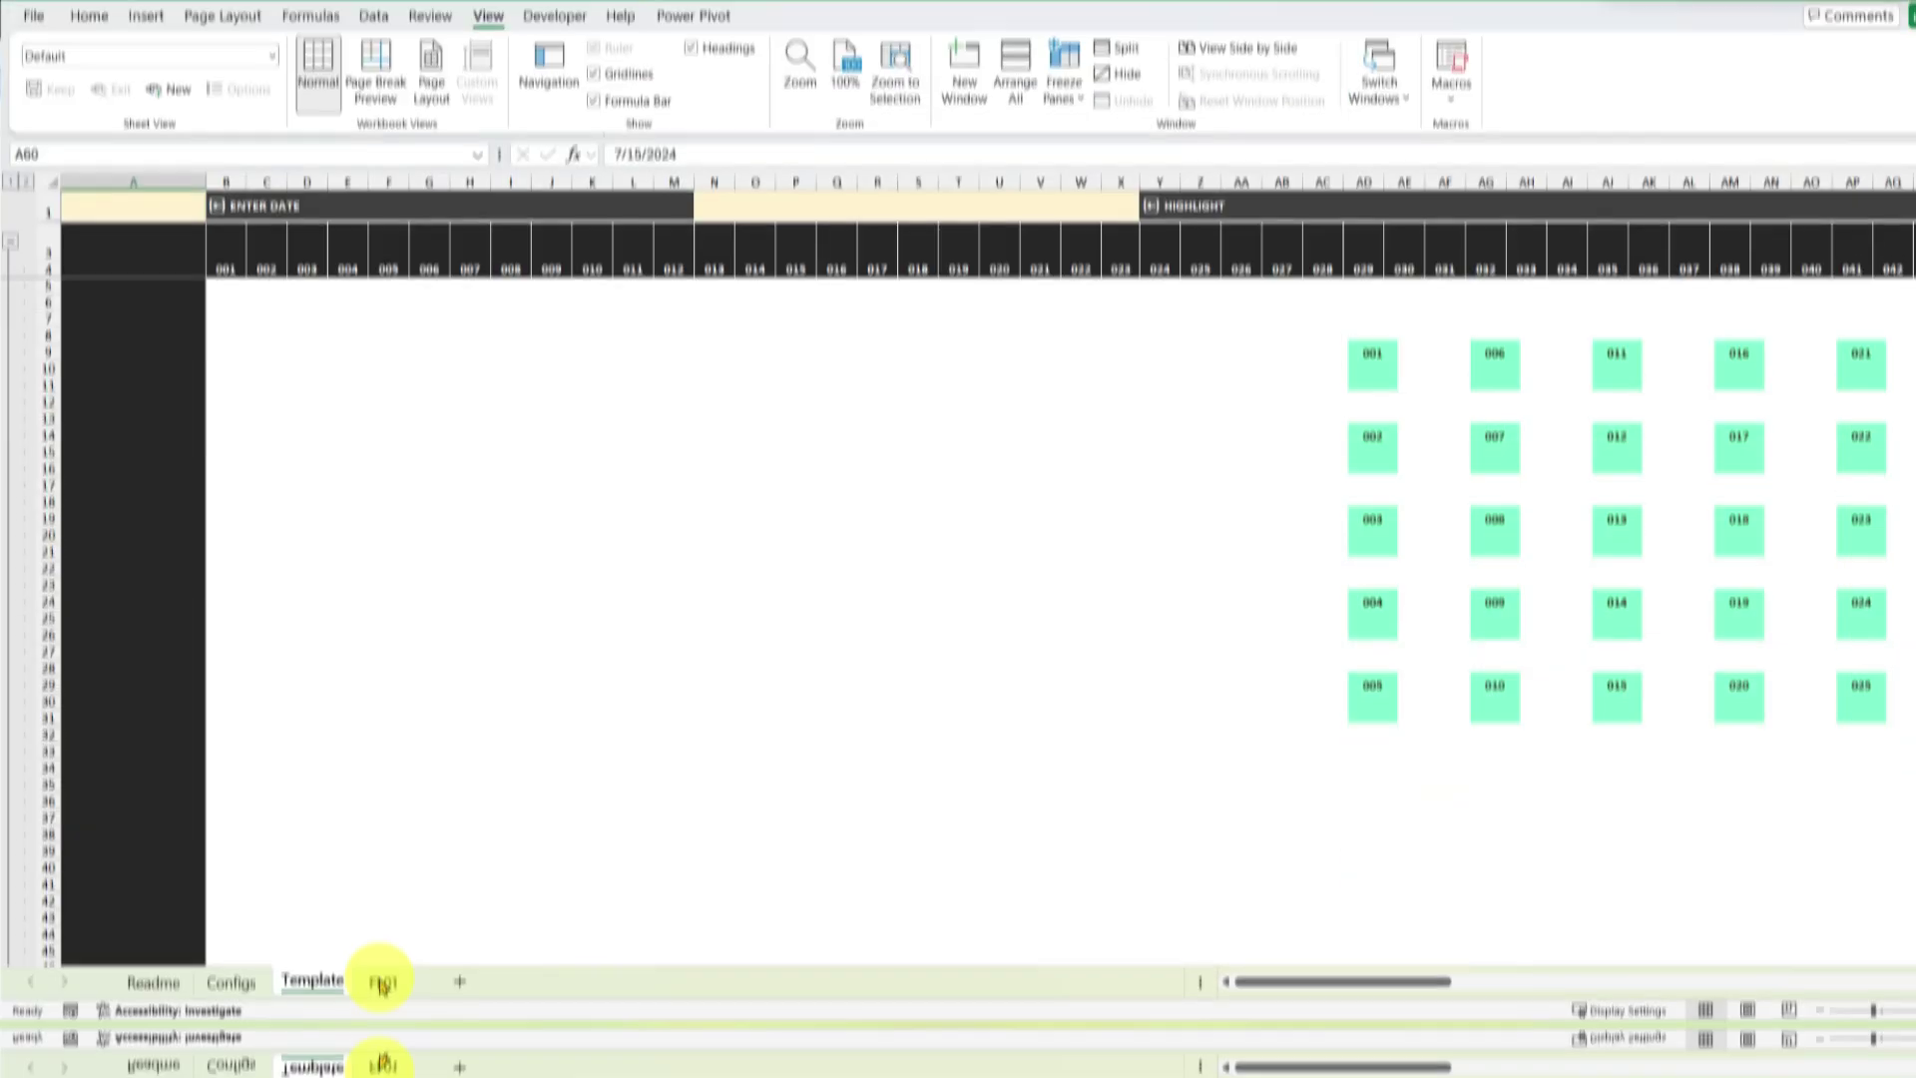
{"action": "left_click", "coordinate": [381, 1034]}
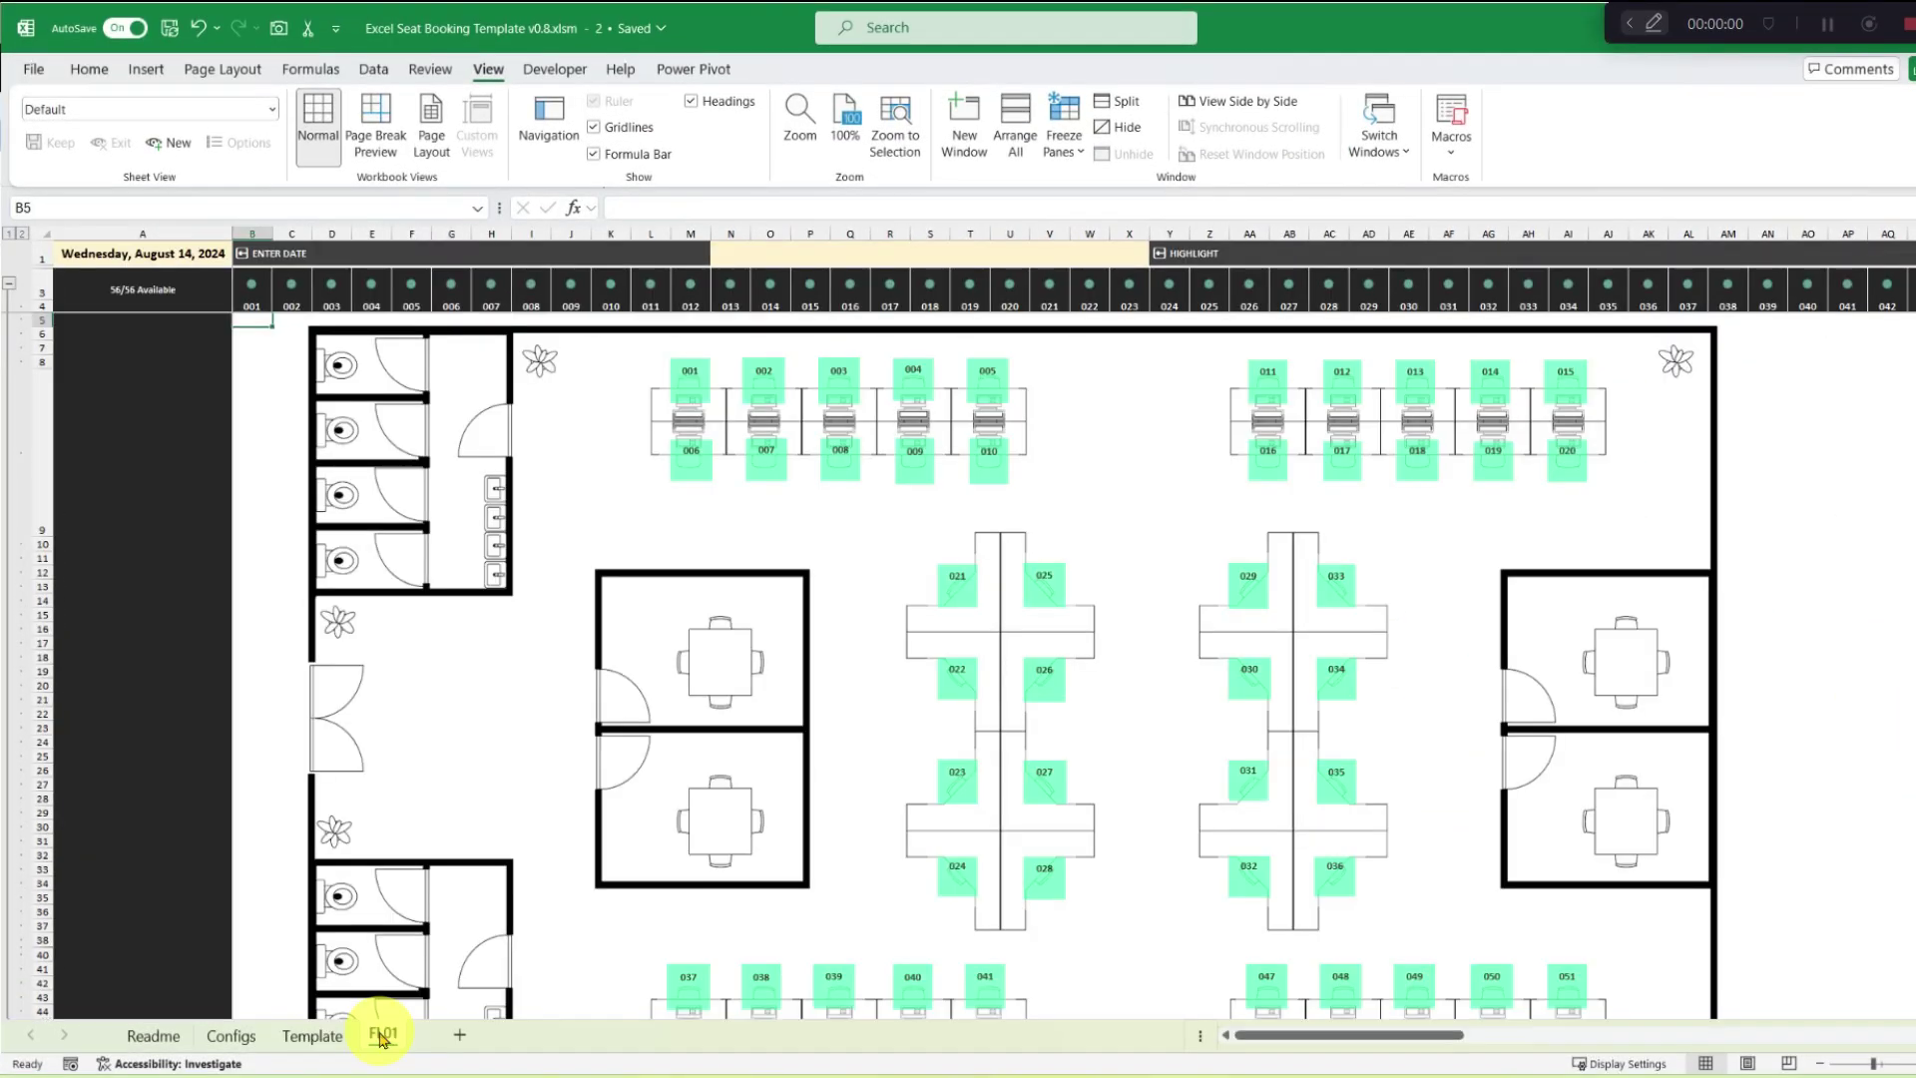
{"action": "scroll", "coordinate": [856, 784], "scroll_direction": "down", "scroll_amount": 5}
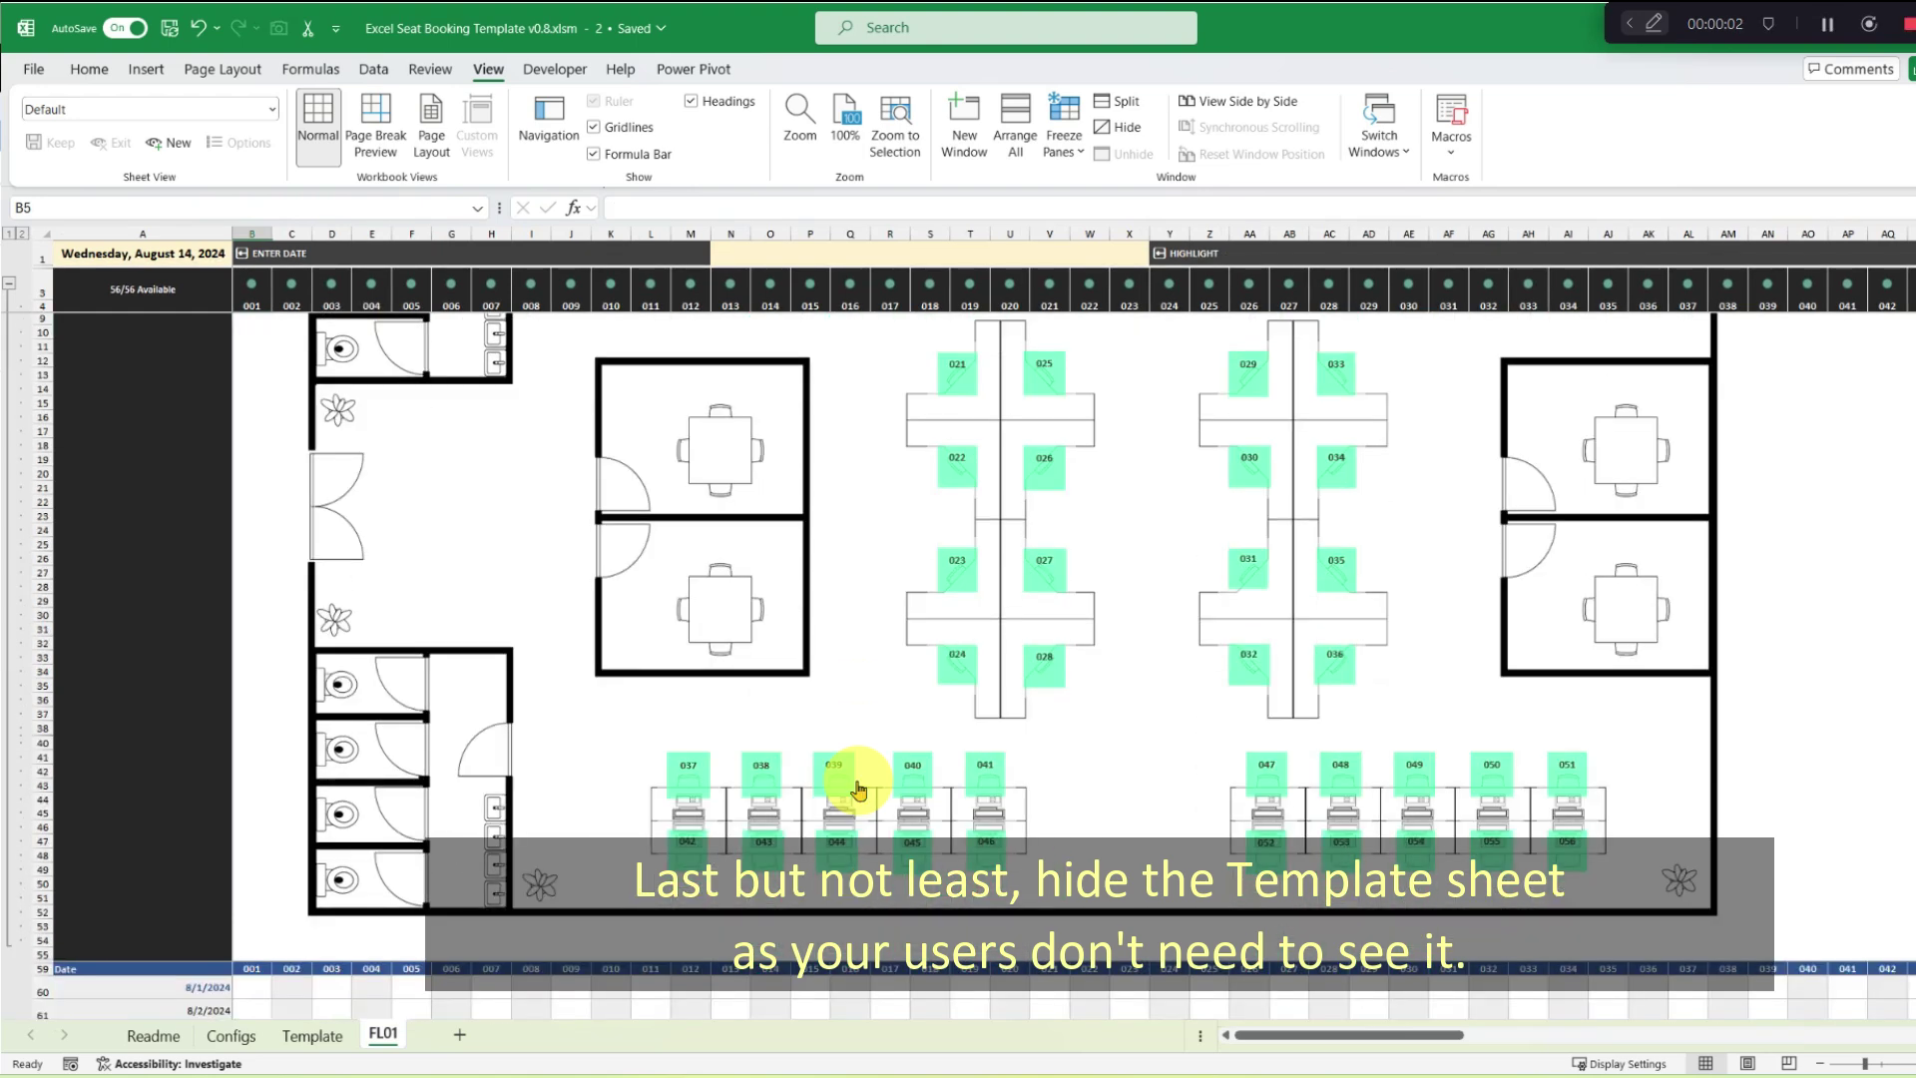
{"action": "scroll", "coordinate": [858, 786], "scroll_direction": "up", "scroll_amount": 5}
Hide the Template sheet so only Readme, Configs and FL01 remain visible.
{"action": "right_click", "coordinate": [312, 1035]}
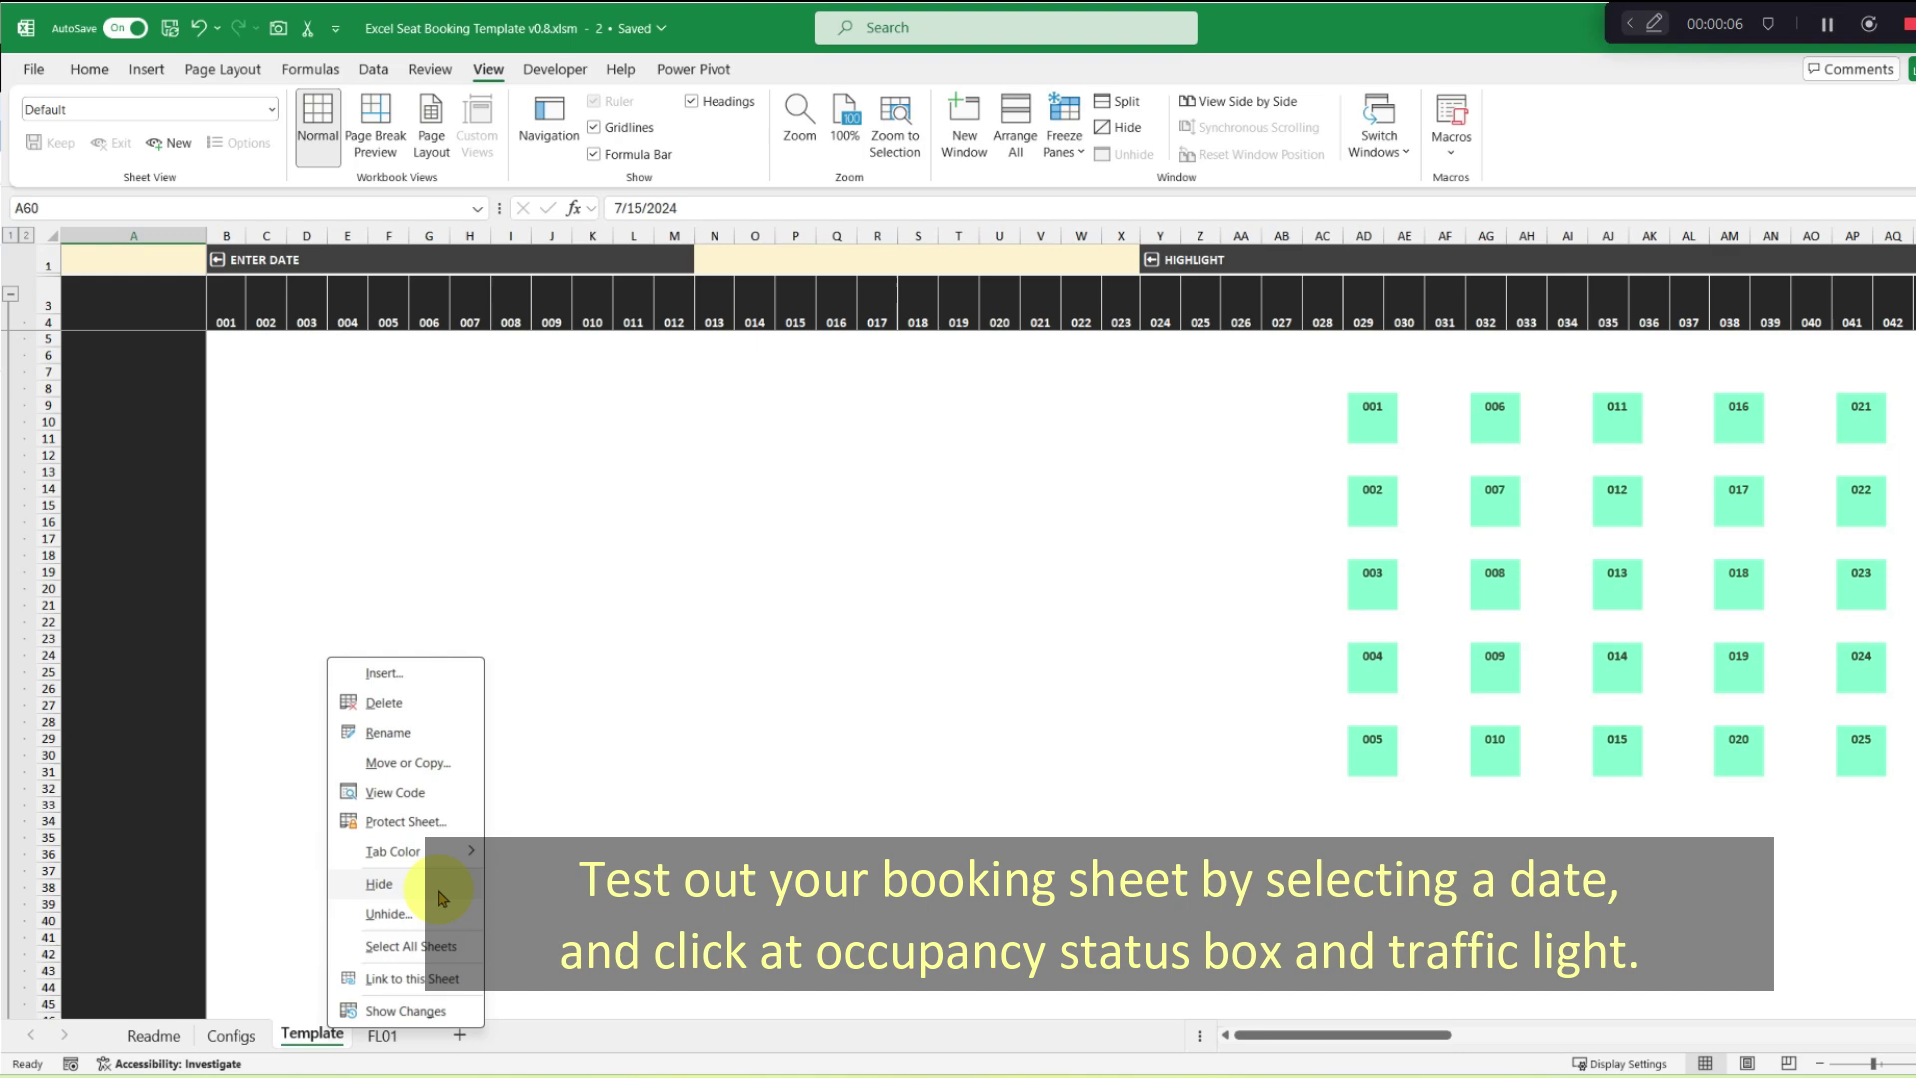
{"action": "left_click", "coordinate": [380, 884]}
{"action": "scroll", "coordinate": [550, 891], "scroll_direction": "down", "scroll_amount": 6}
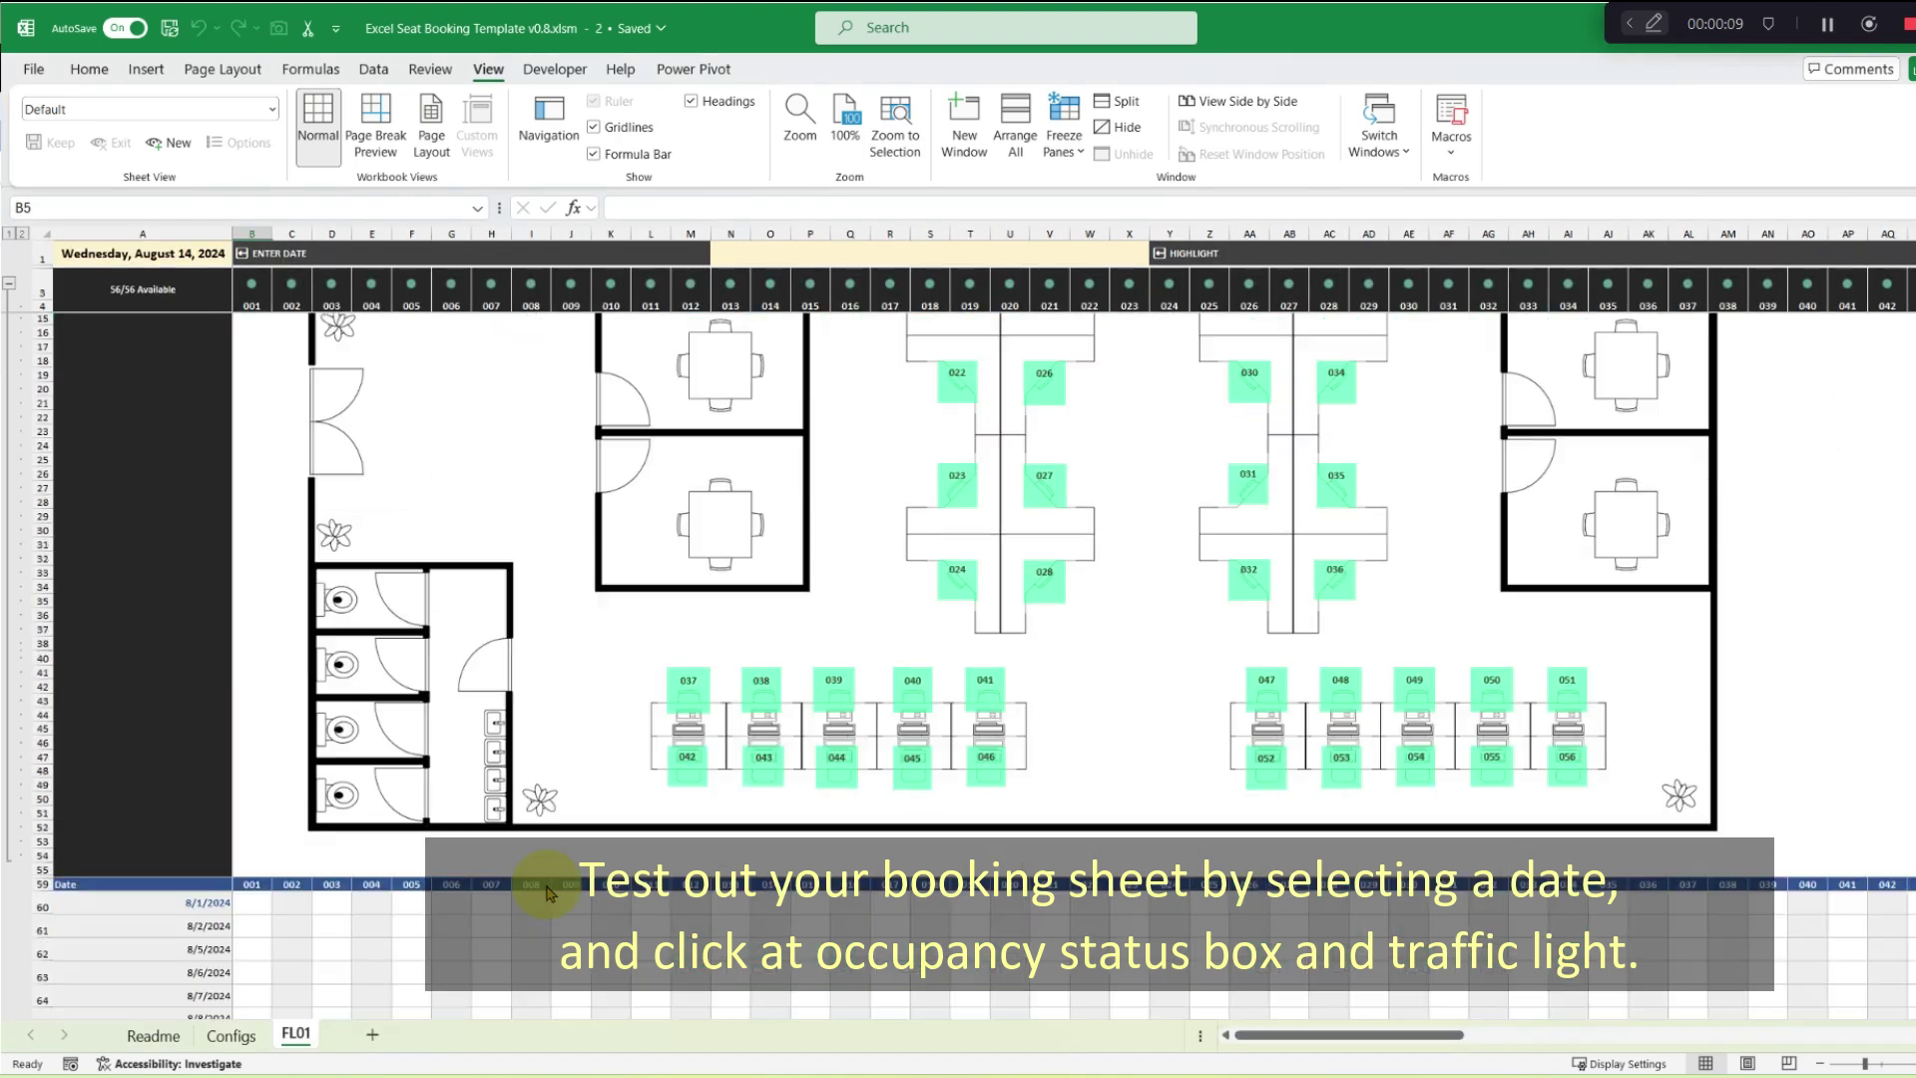
{"action": "scroll", "coordinate": [538, 878], "scroll_direction": "up", "scroll_amount": 6}
Test the floor plan by checking seat 001's booking link and seat 012's status light, then selecting 8/9/2024 from the A1 date list.
{"action": "left_click", "coordinate": [195, 254]}
{"action": "left_click", "coordinate": [241, 257]}
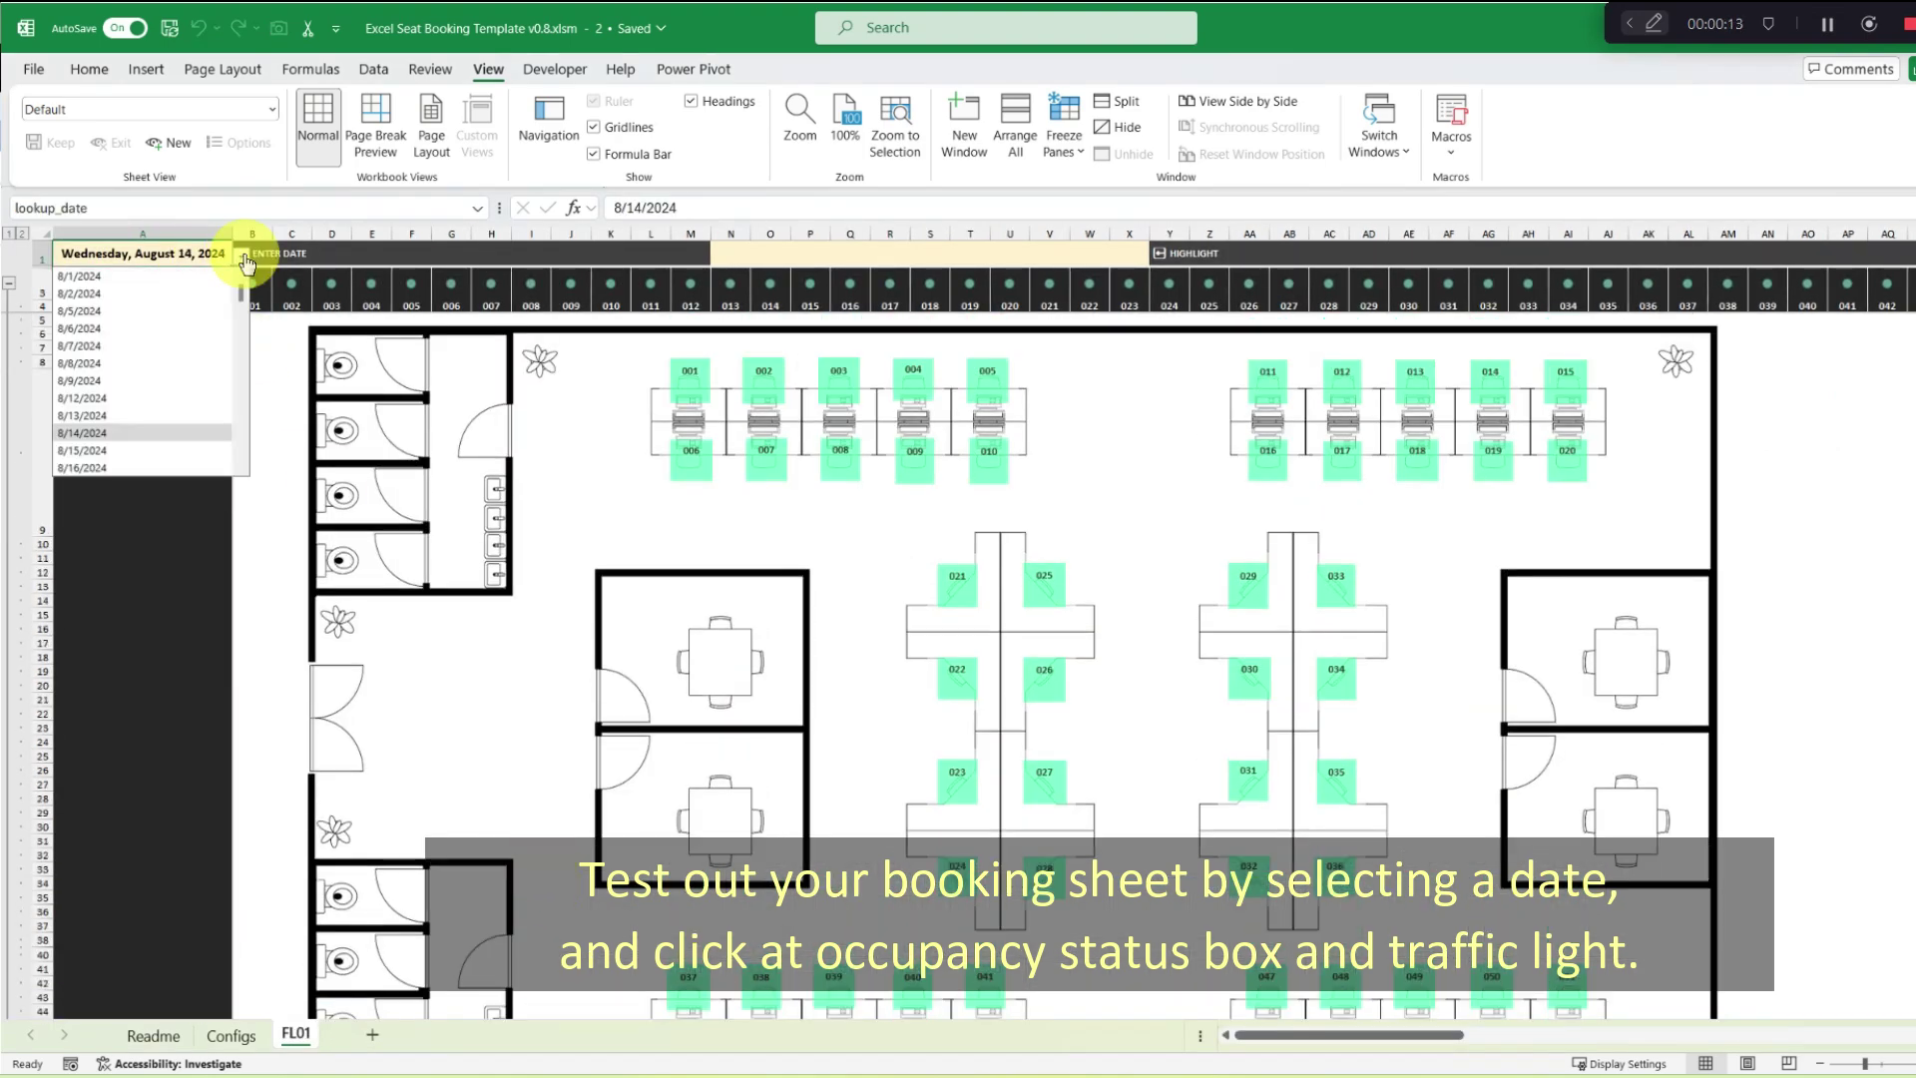
{"action": "left_click", "coordinate": [706, 397]}
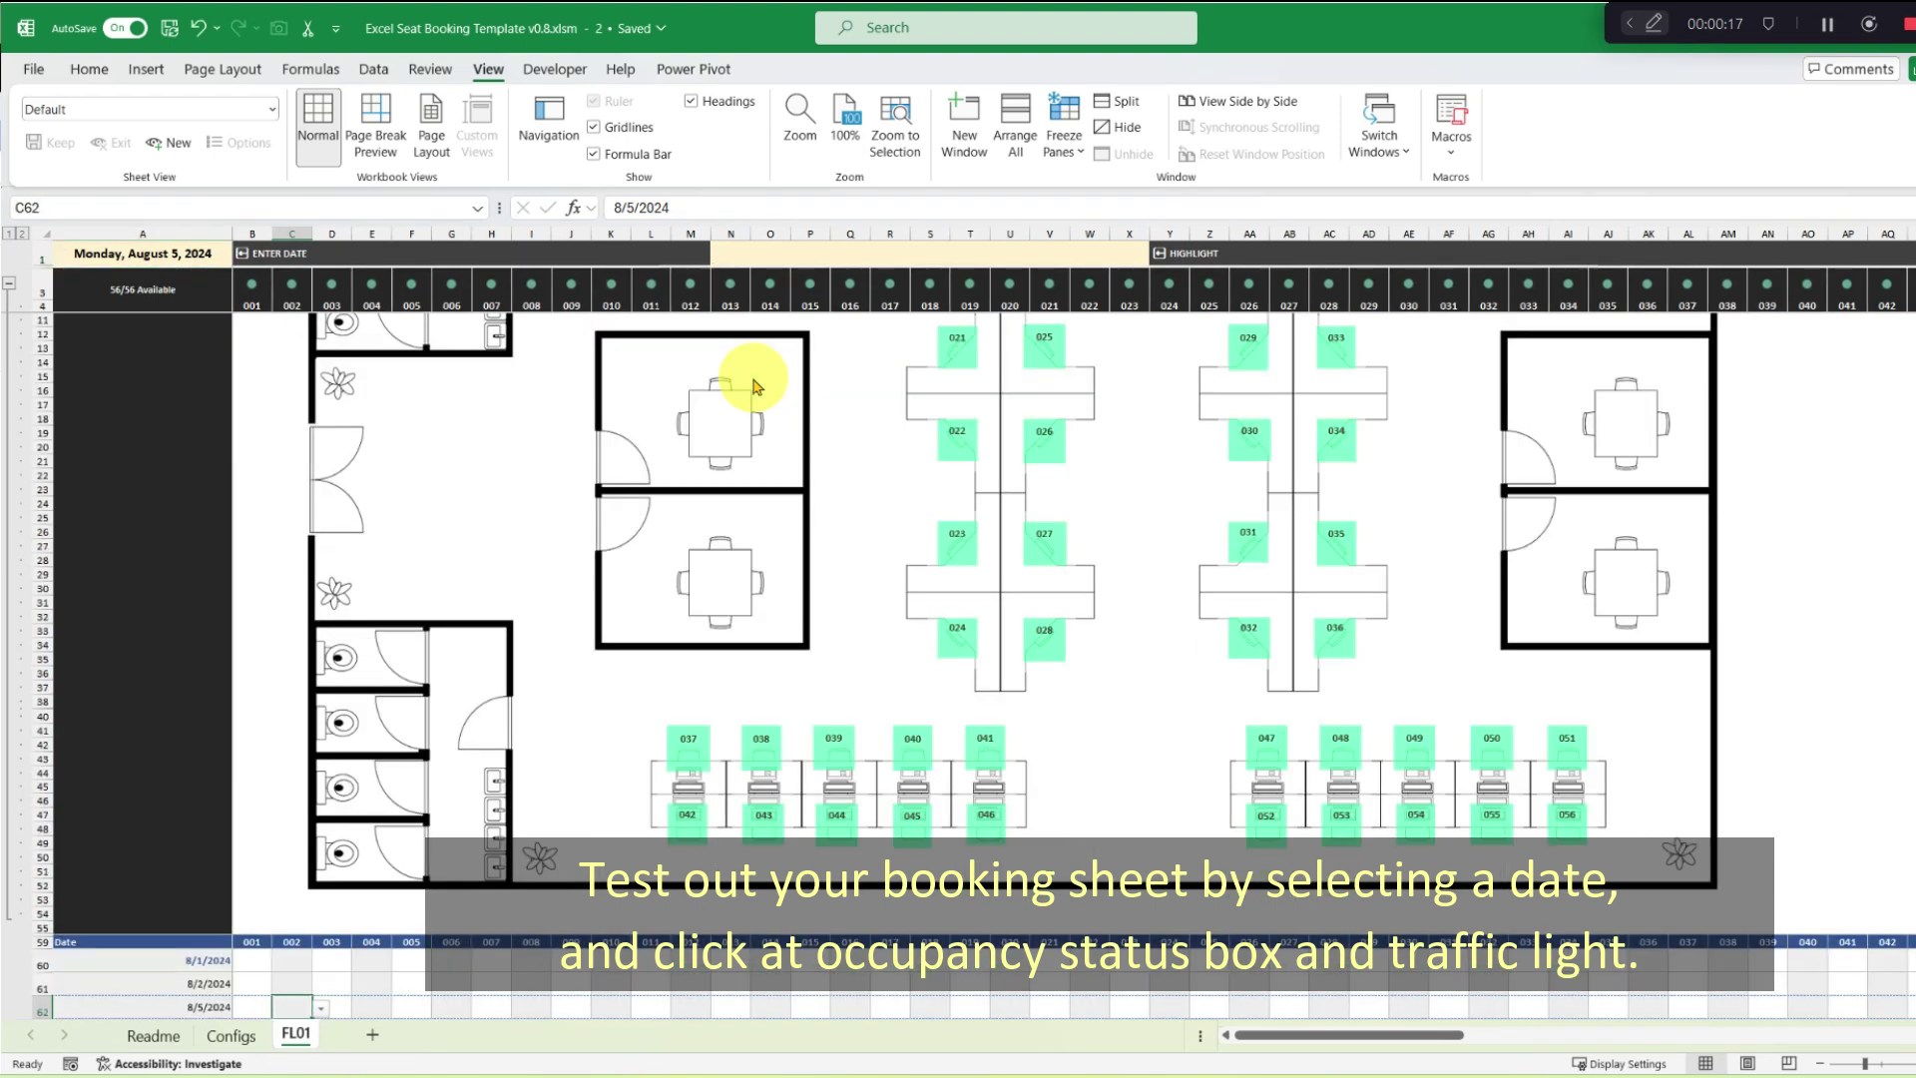
{"action": "left_click", "coordinate": [687, 282]}
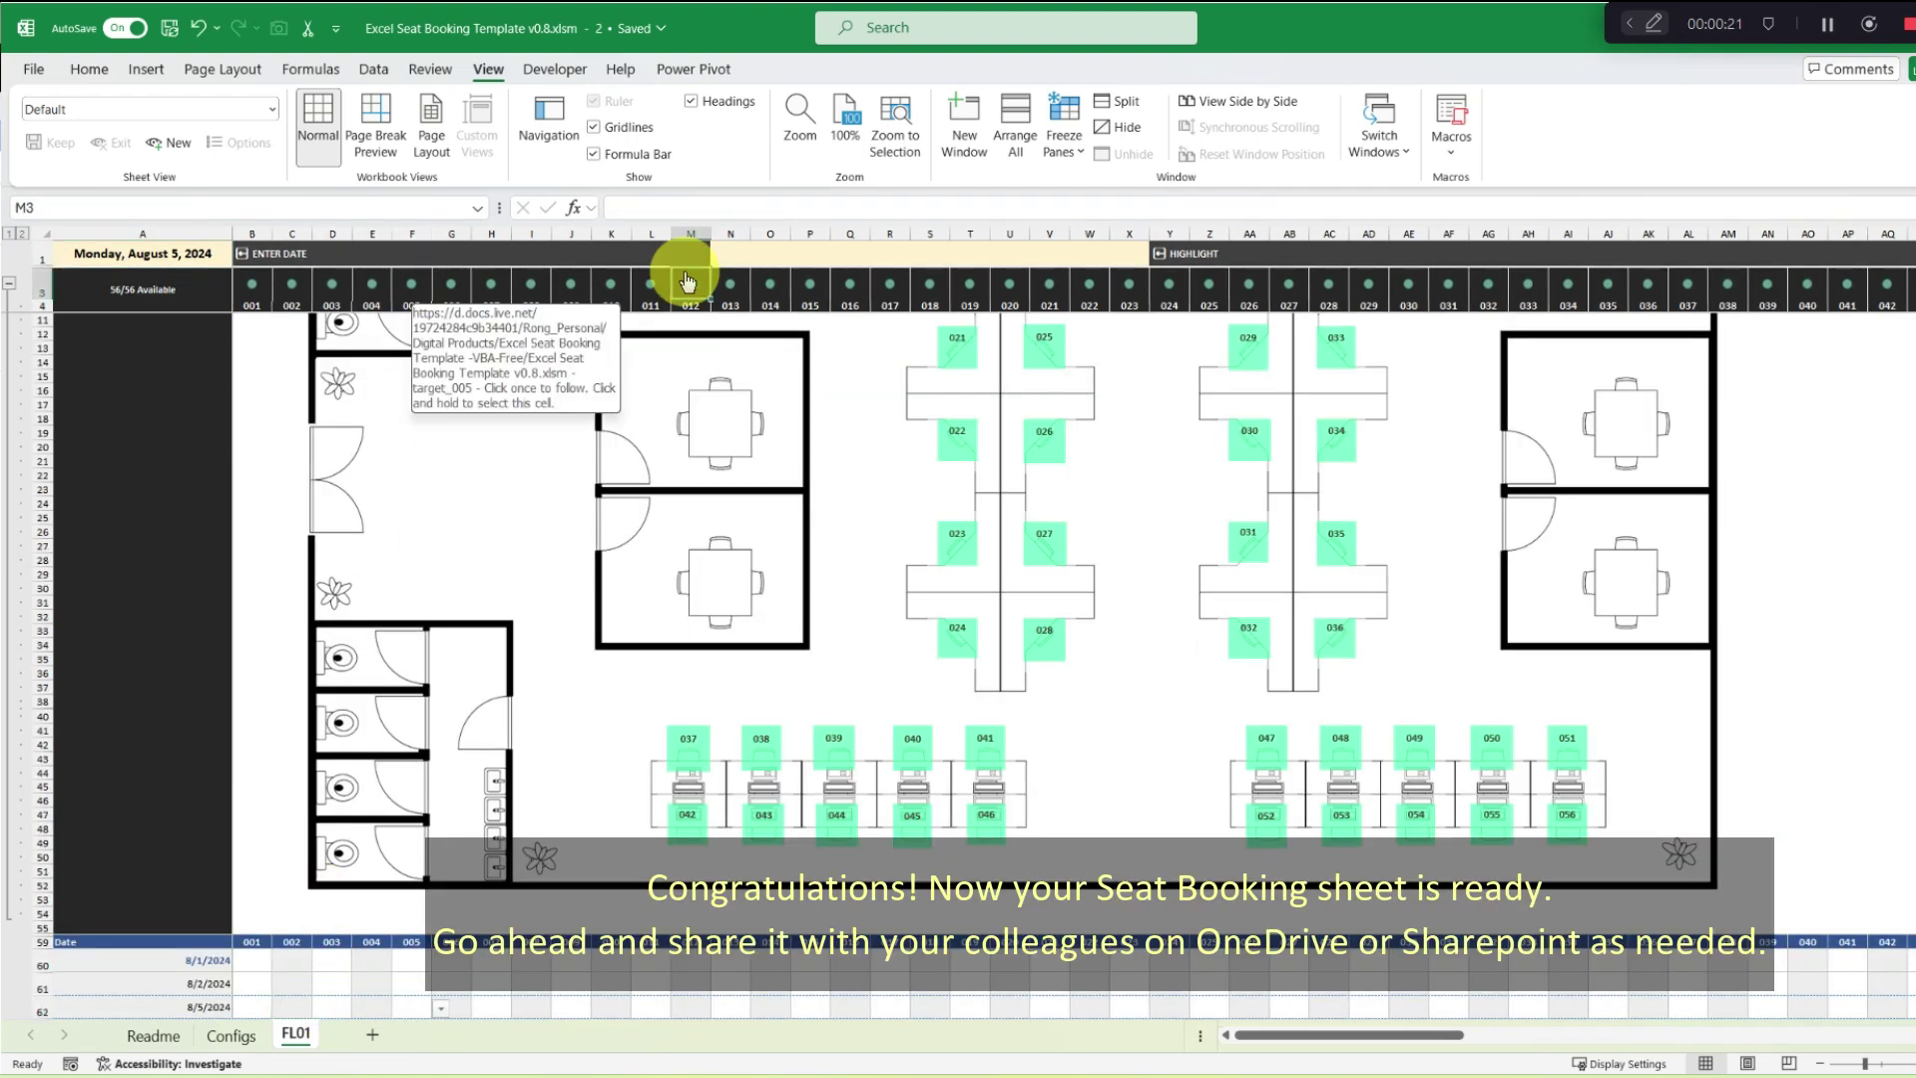
{"action": "scroll", "coordinate": [436, 417], "scroll_direction": "down", "scroll_amount": 1}
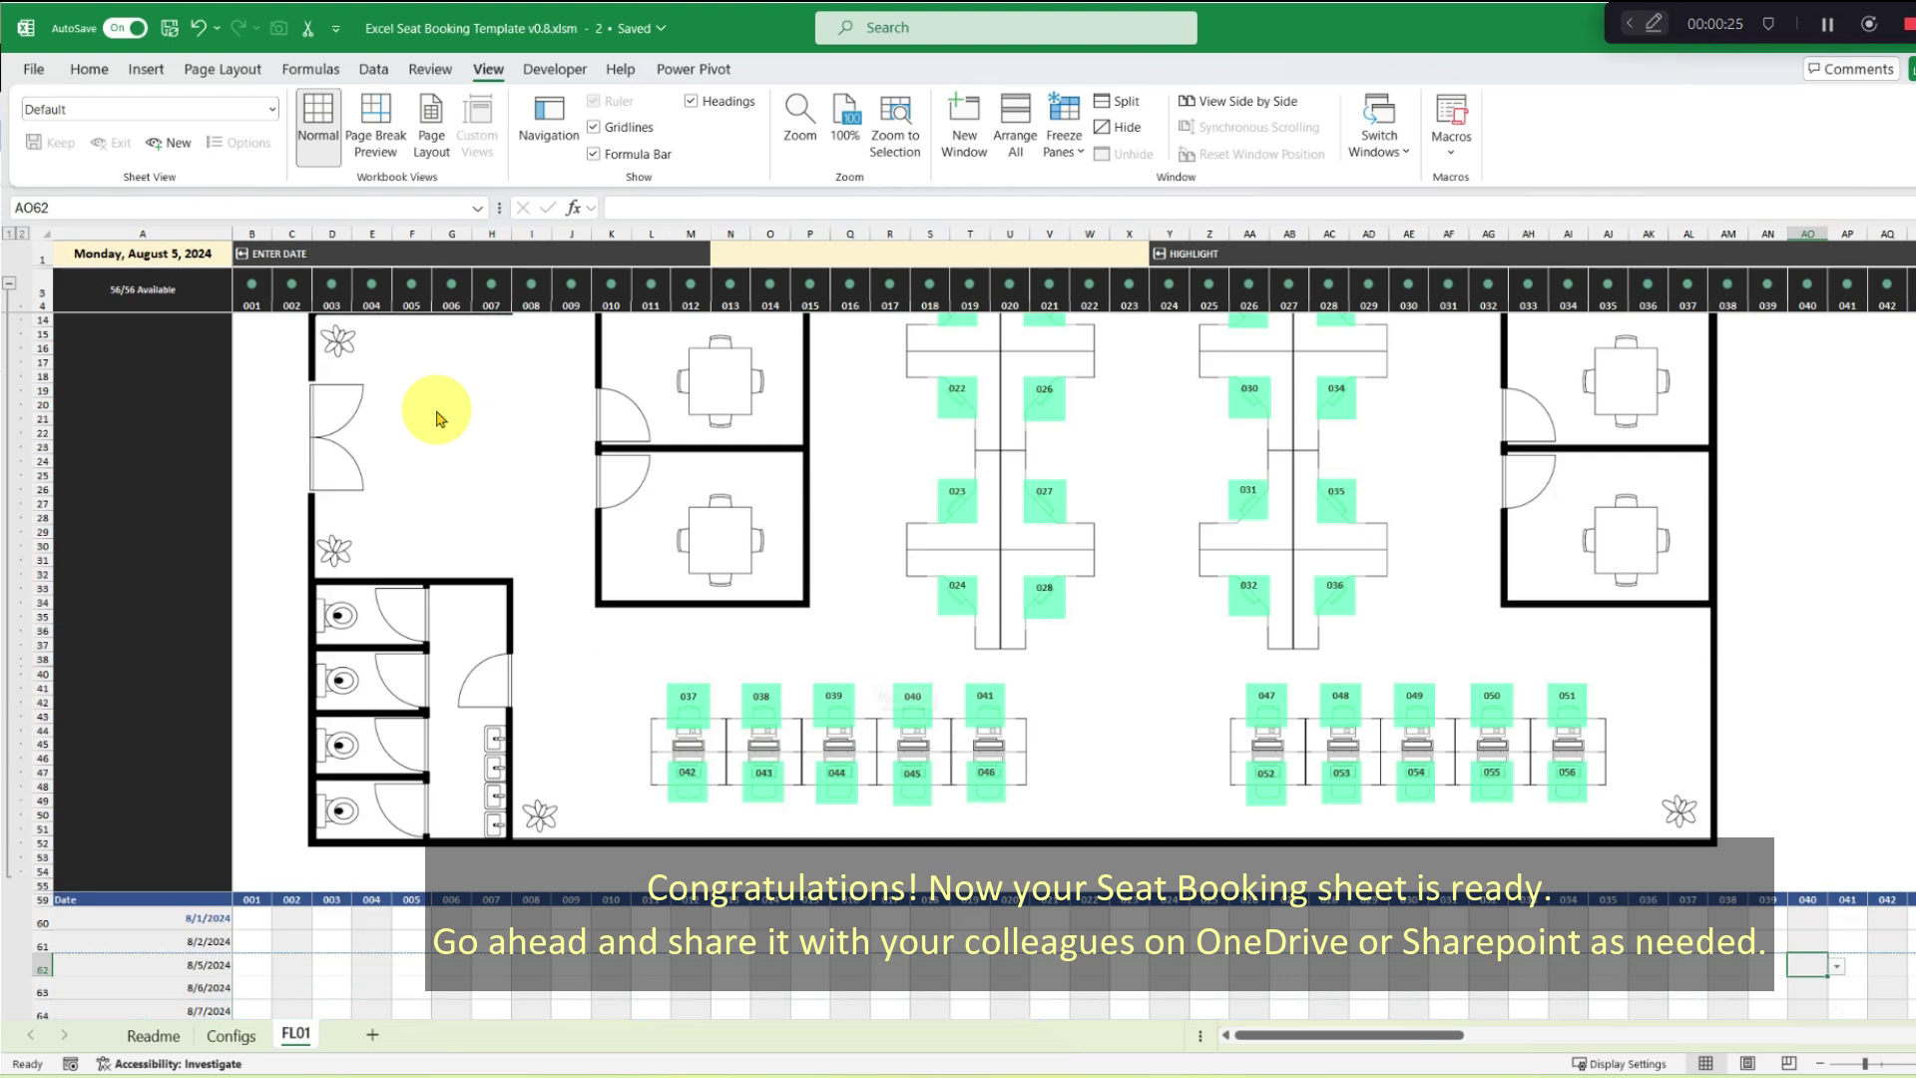
{"action": "left_click", "coordinate": [239, 261]}
{"action": "left_click", "coordinate": [171, 377]}
{"action": "scroll", "coordinate": [677, 704], "scroll_direction": "down", "scroll_amount": 1}
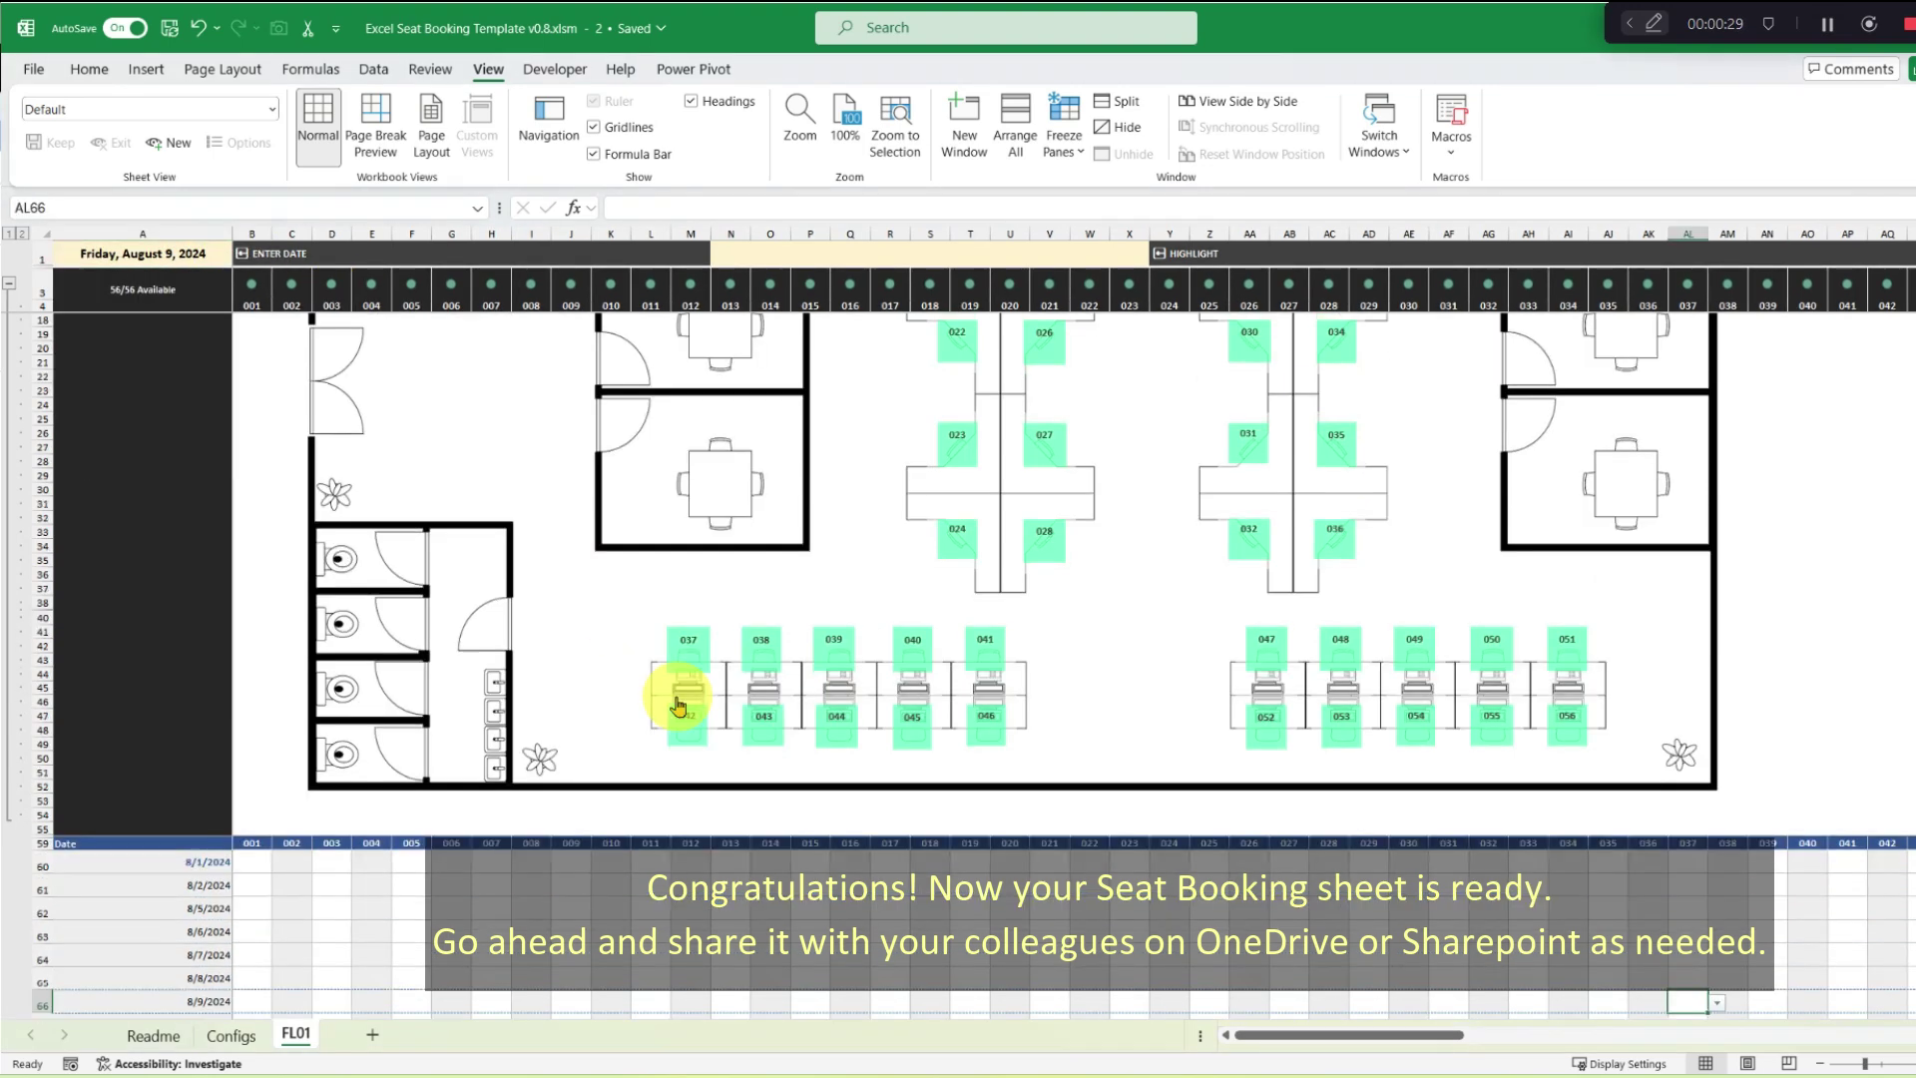
{"action": "scroll", "coordinate": [1370, 973], "scroll_direction": "down", "scroll_amount": 3}
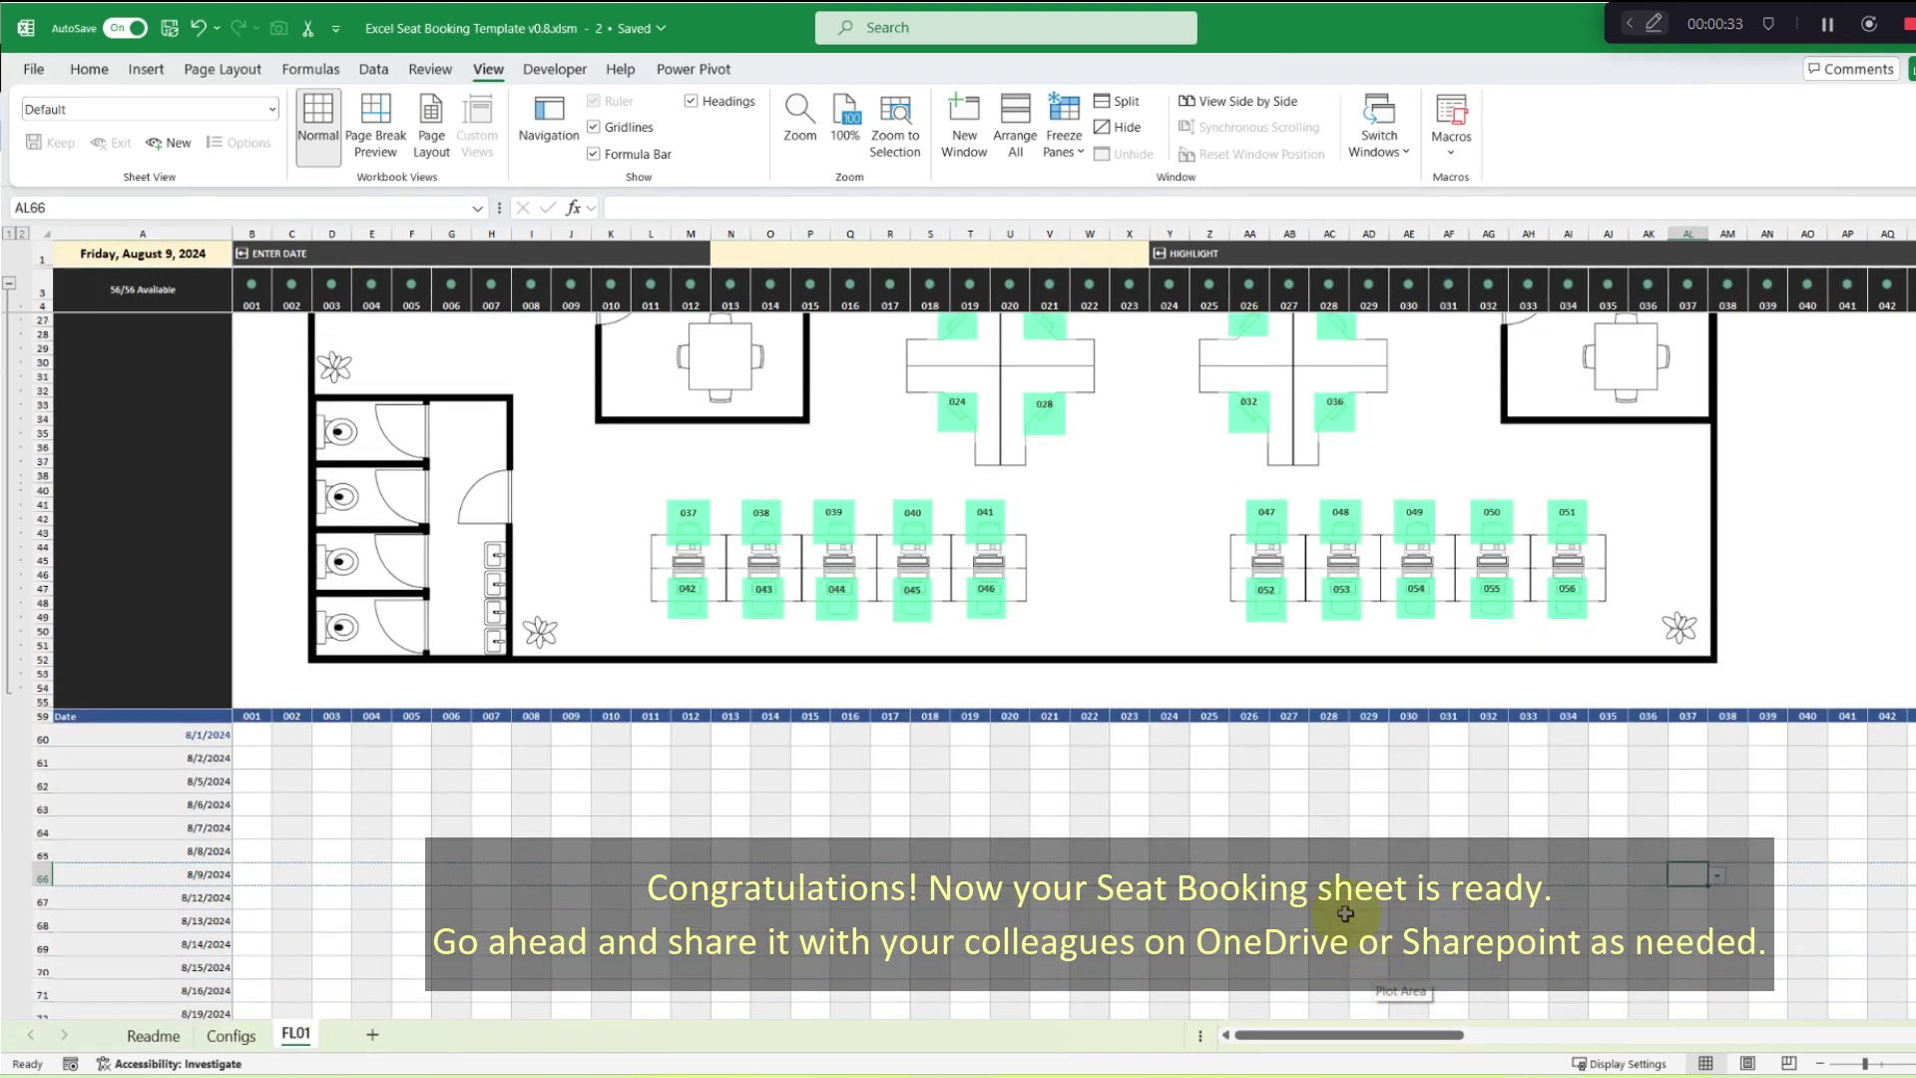